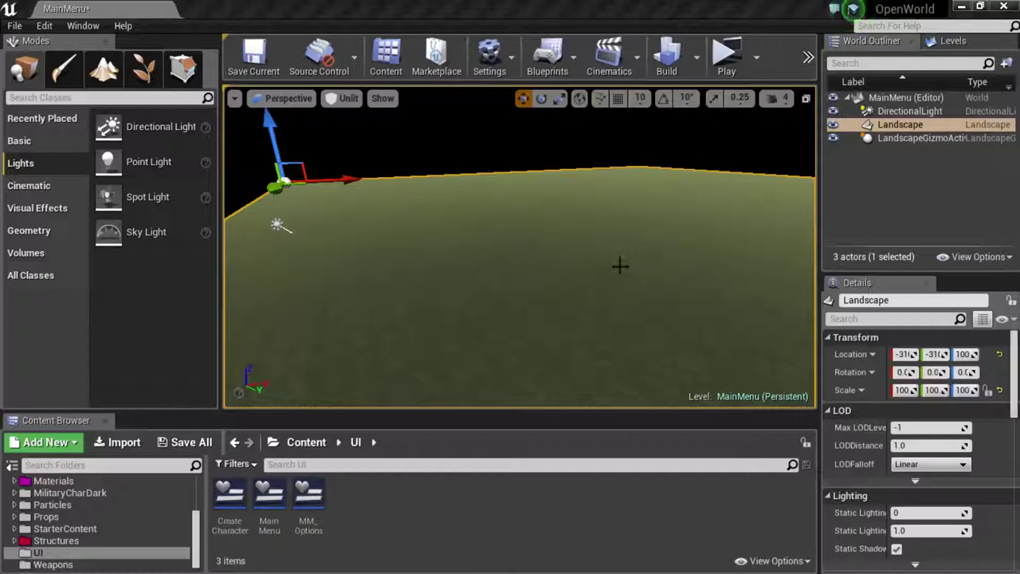
- Inspect the landscape in the viewport and the MainMenu level in the Maps folder
right_click_drag(603, 257, 625, 289)
key("w")
key("s")
right_click_drag(230, 252, 403, 225)
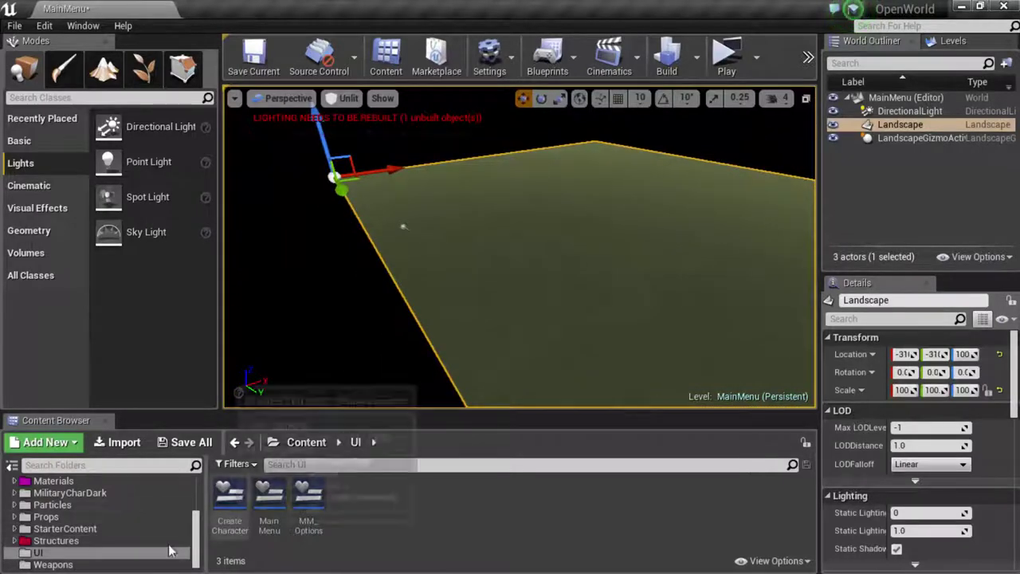
scroll(104, 526, "up", 5)
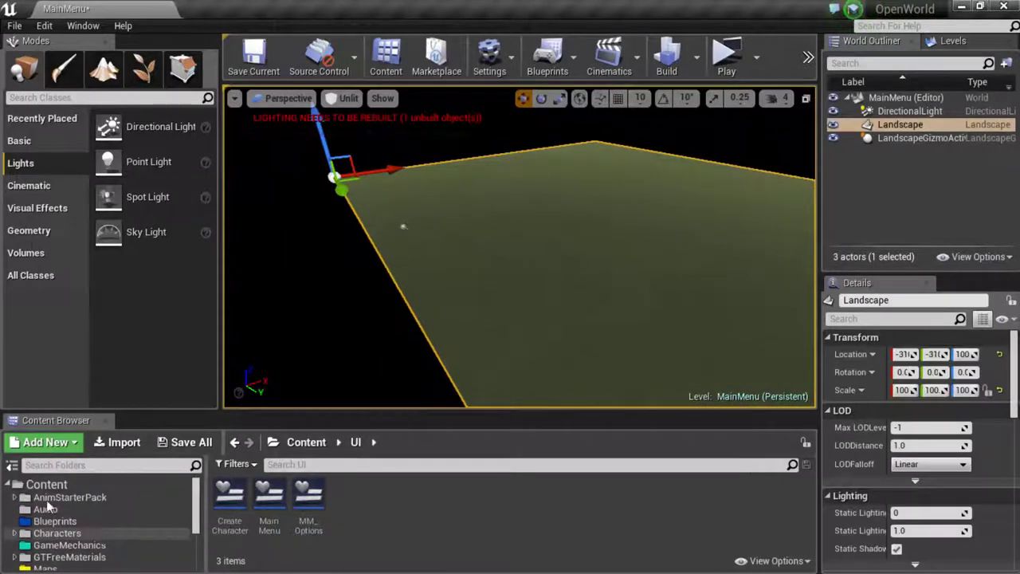
left_click(48, 567)
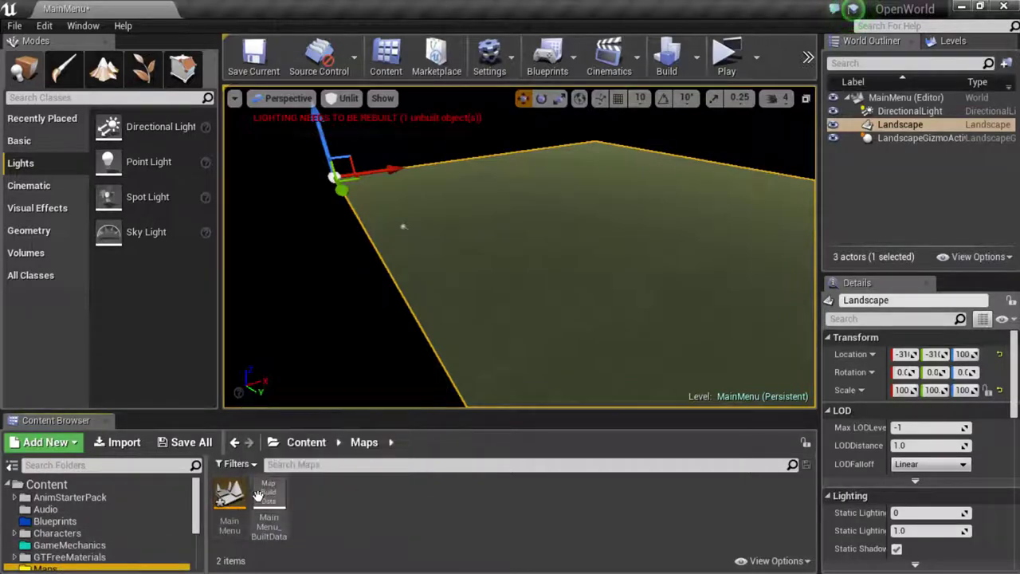
left_click(229, 507)
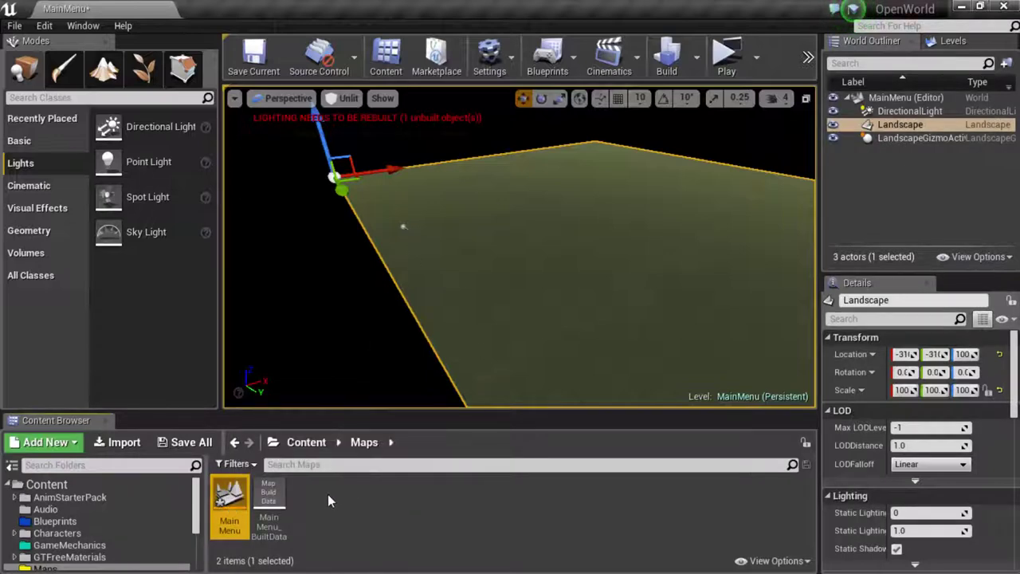
right_click_drag(442, 249, 483, 238)
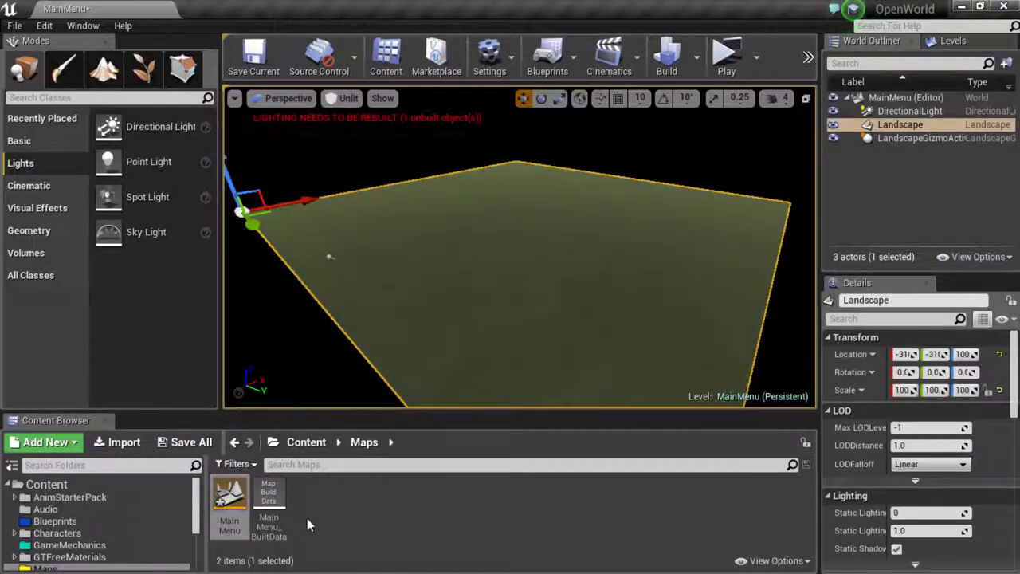
right_click_drag(519, 247, 549, 235)
- Open the MM_Options widget from the UI folder, review its buttons and quality option rows, and close it
scroll(64, 524, "down", 4)
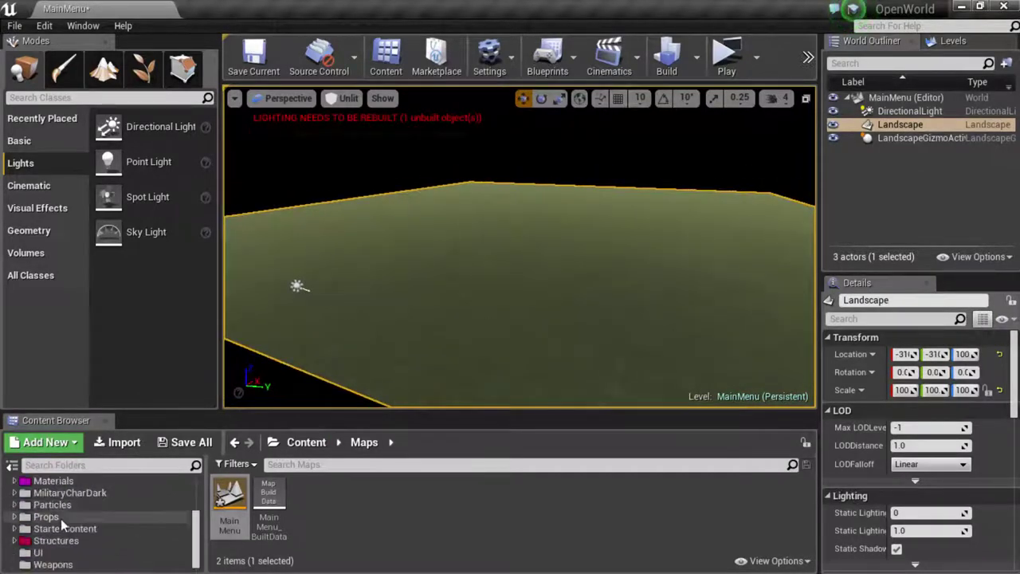
left_click(37, 553)
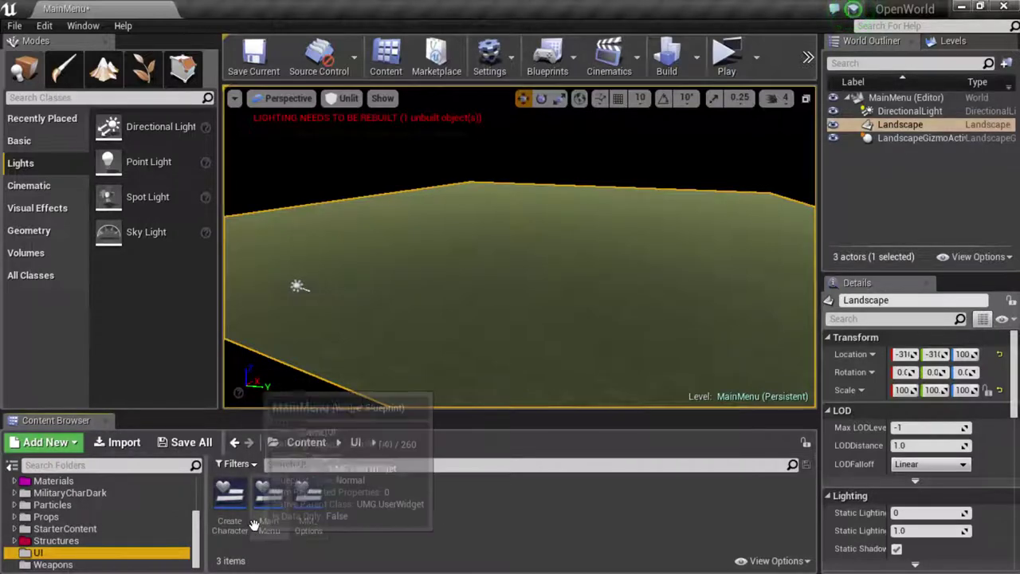
left_click(311, 500)
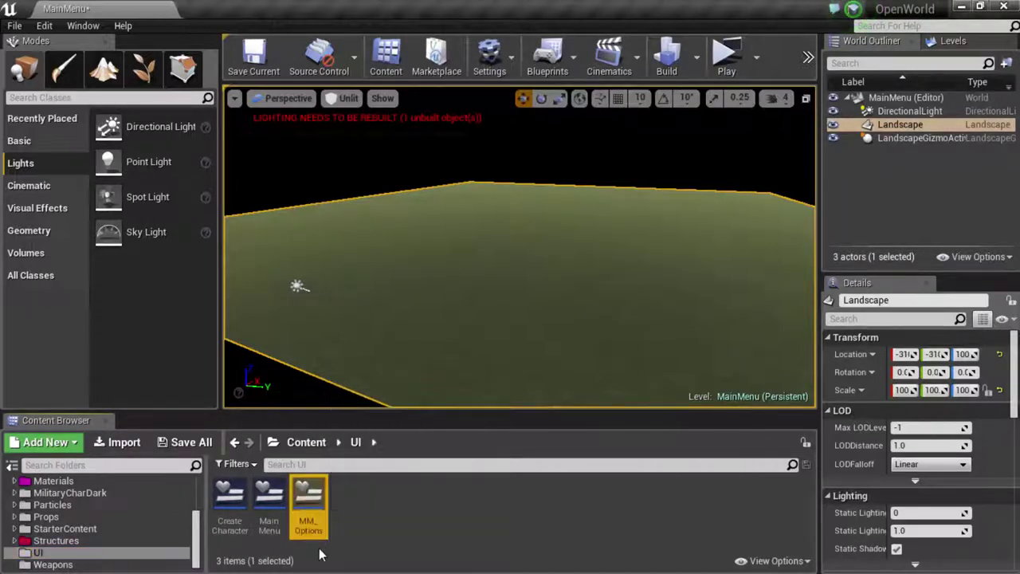
double_click(306, 509)
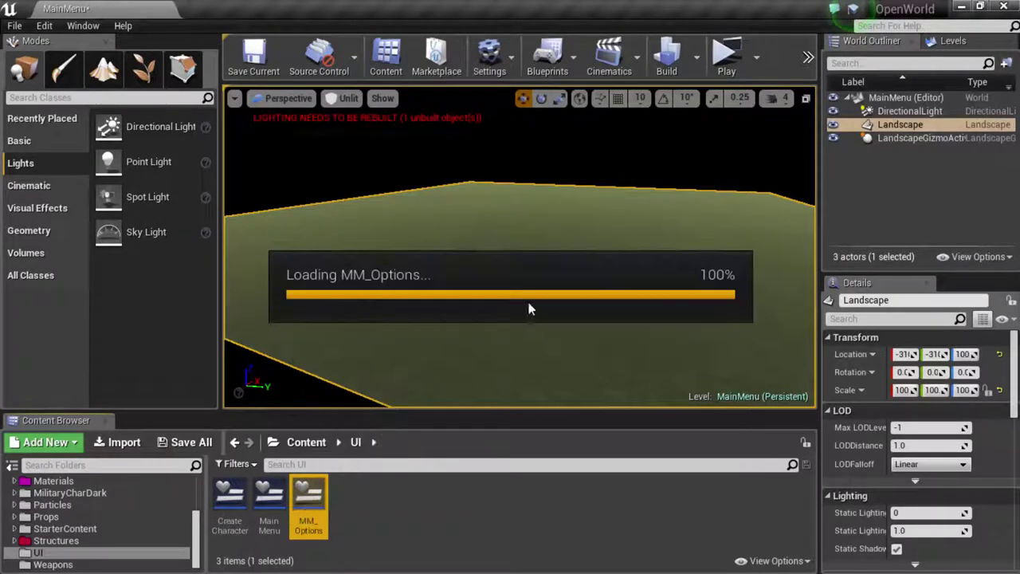
scroll(558, 206, "up", 6)
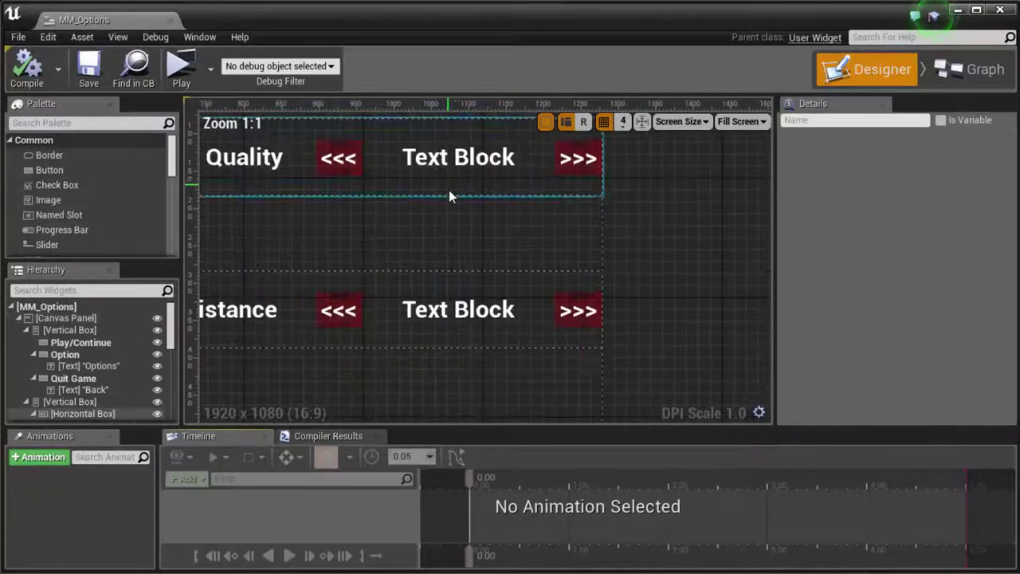
scroll(303, 230, "down", 7)
right_click_drag(291, 334, 332, 235)
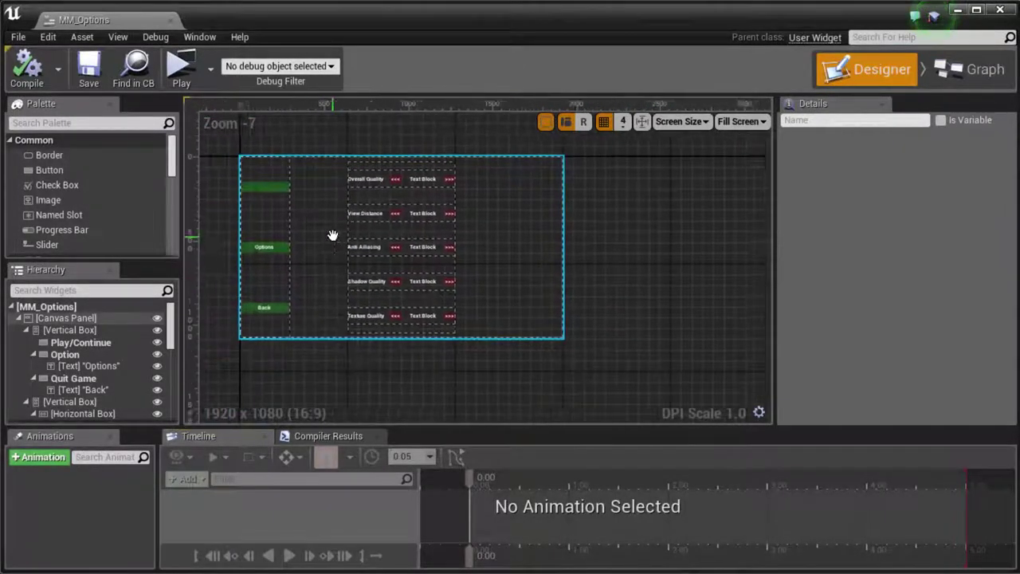
scroll(359, 275, "up", 4)
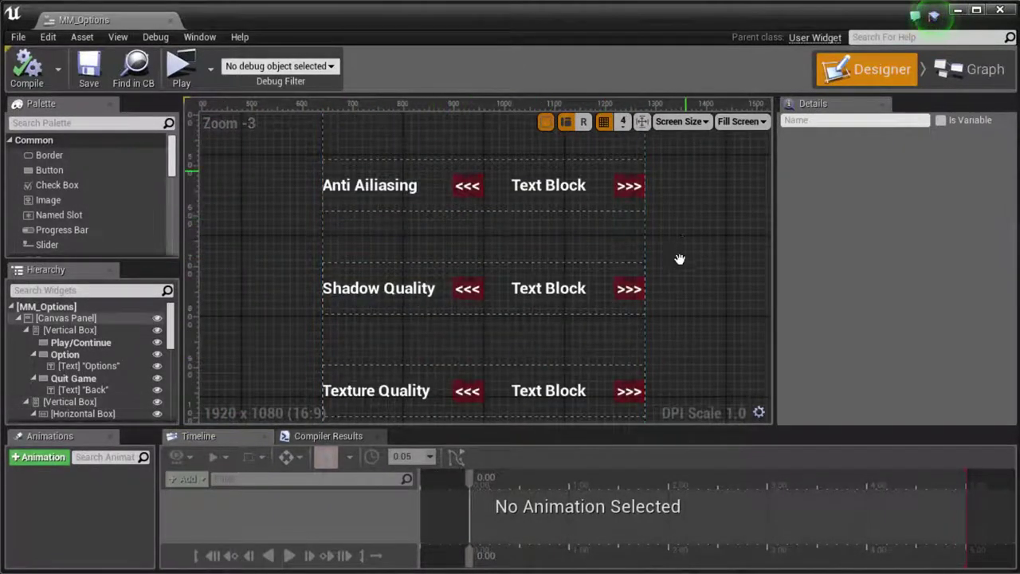
right_click_drag(679, 259, 686, 395)
scroll(462, 191, "down", 3)
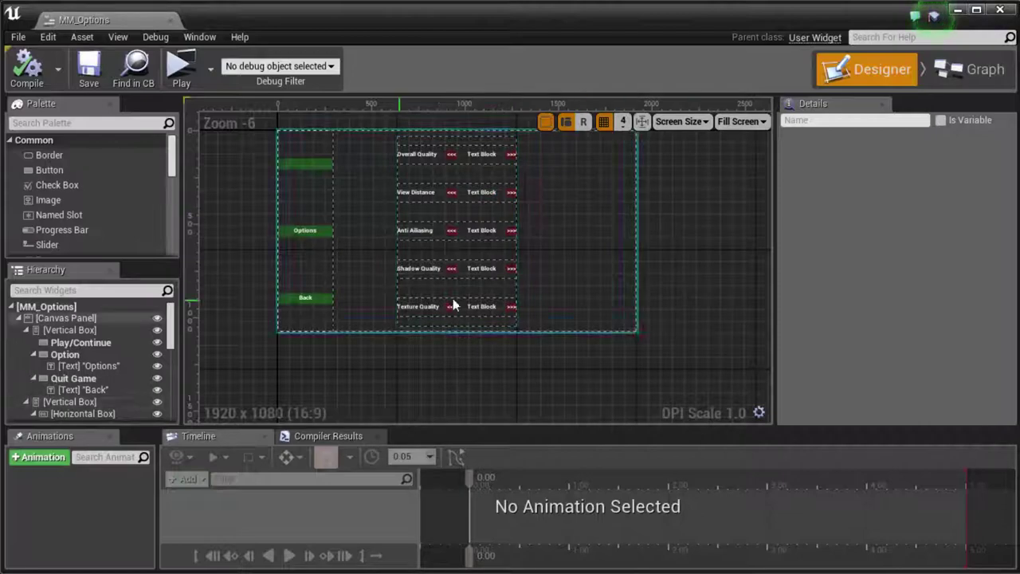
left_click(1003, 11)
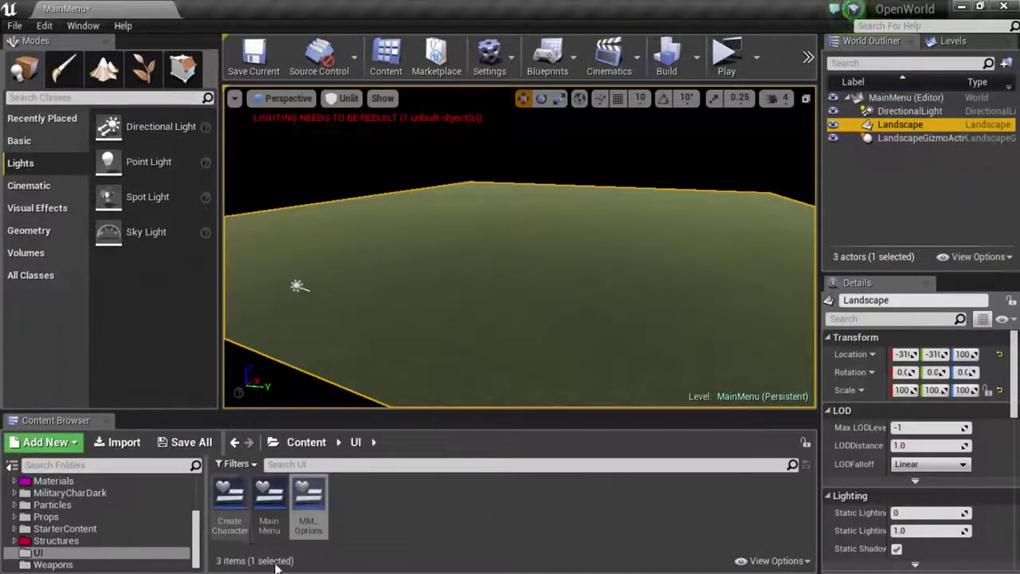
- Open the existing MainMenu widget, review its Play, Options and Quit button layout, and close it
double_click(269, 500)
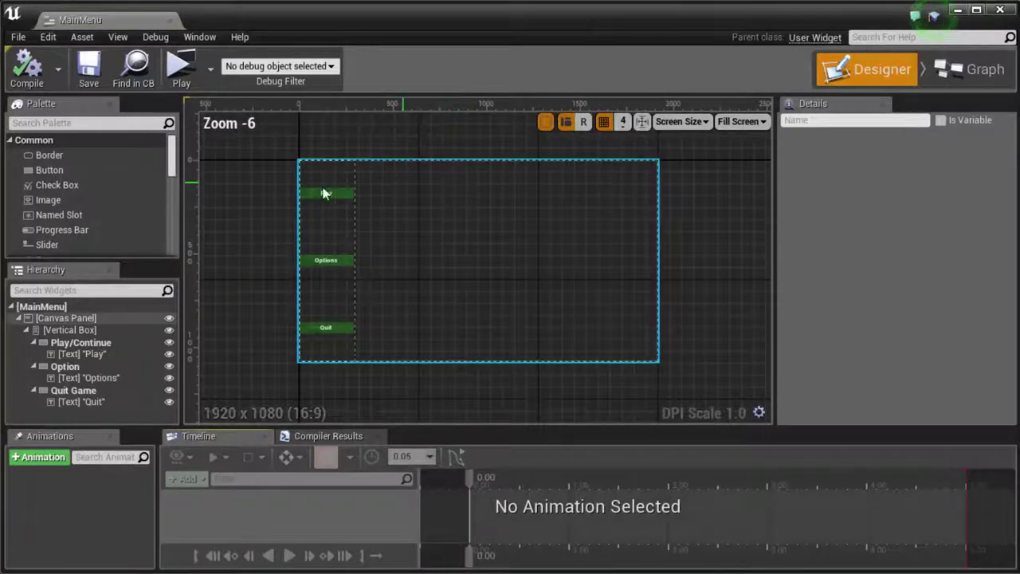
scroll(370, 223, "up", 4)
scroll(370, 267, "down", 2)
right_click_drag(370, 267, 392, 182)
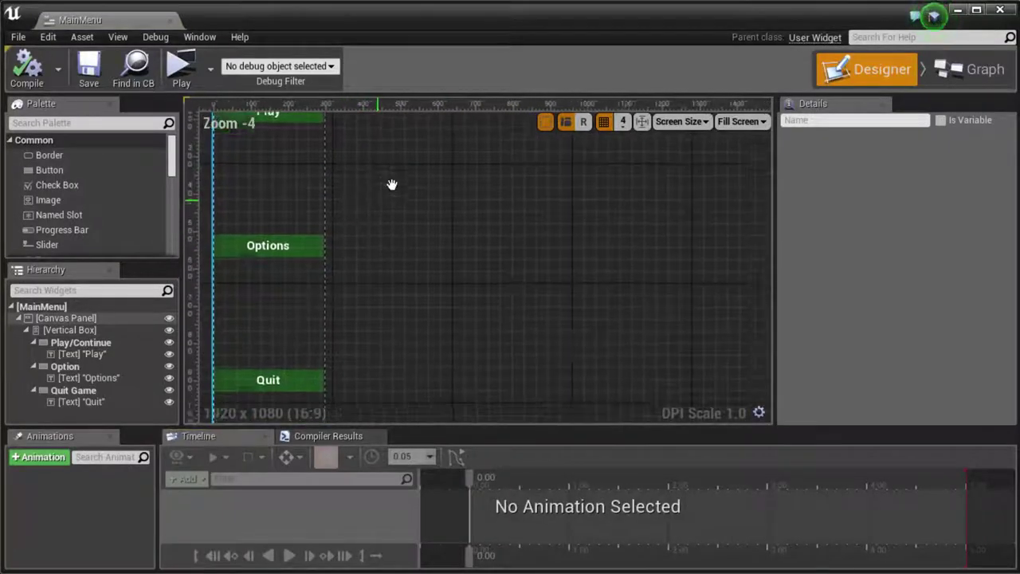
scroll(423, 221, "down", 6)
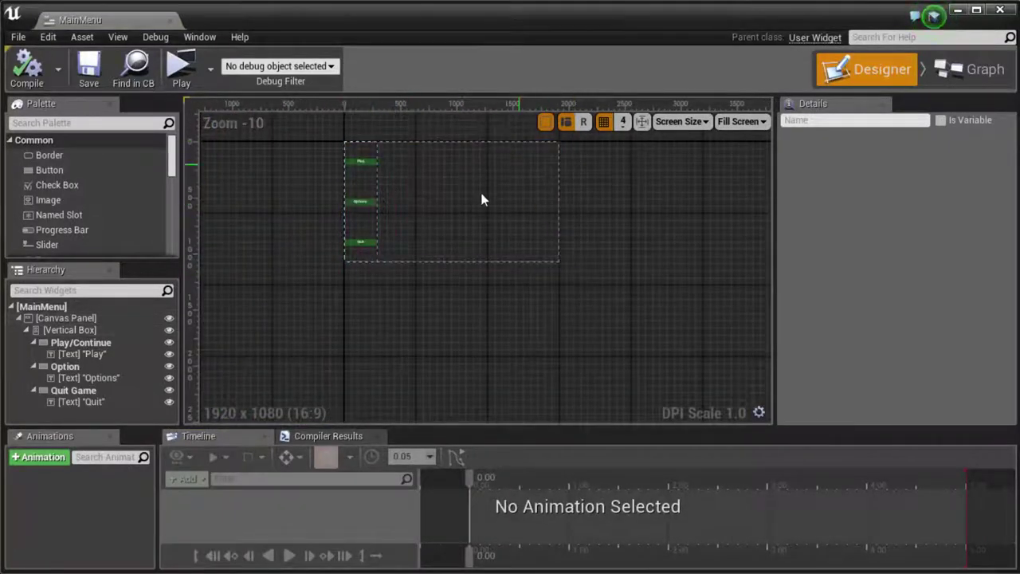
left_click(363, 157)
left_click(369, 203)
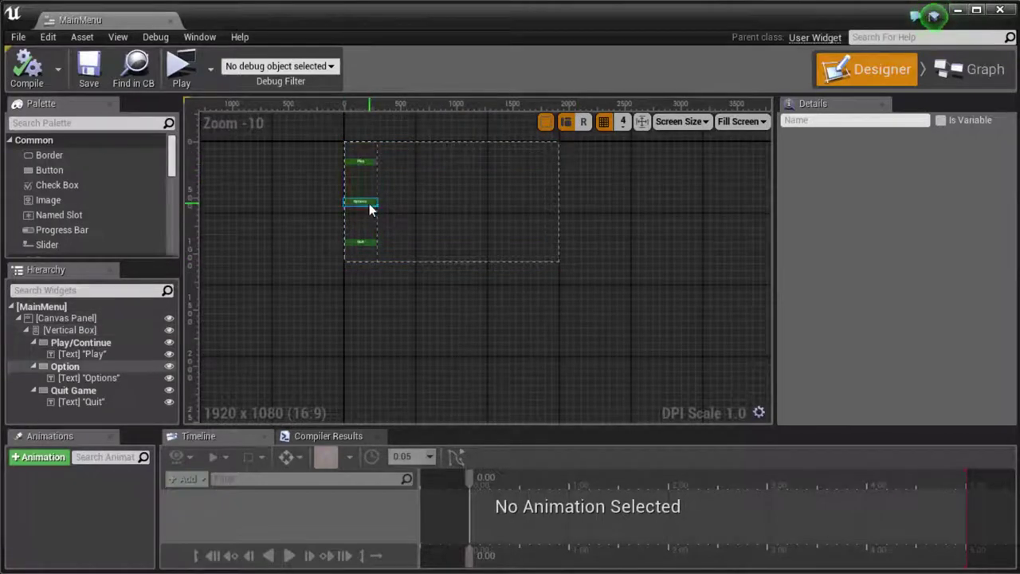
scroll(372, 232, "up", 3)
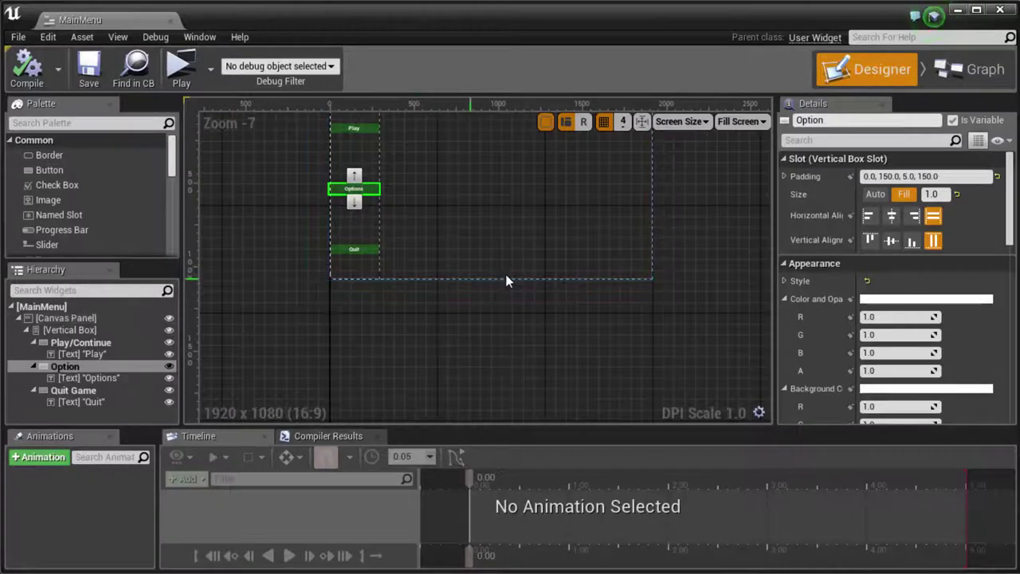
right_click_drag(503, 331, 509, 407)
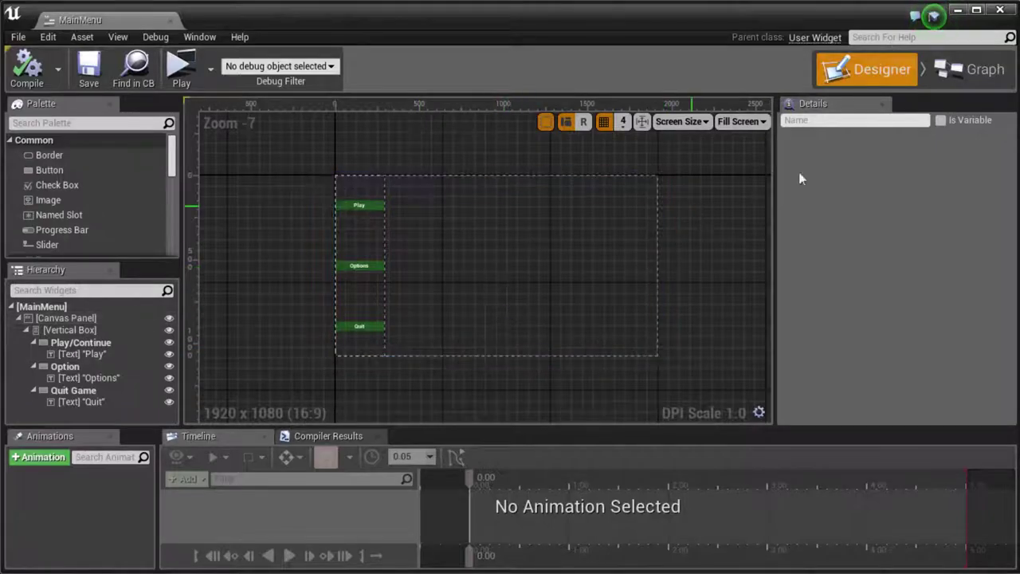
left_click(1008, 9)
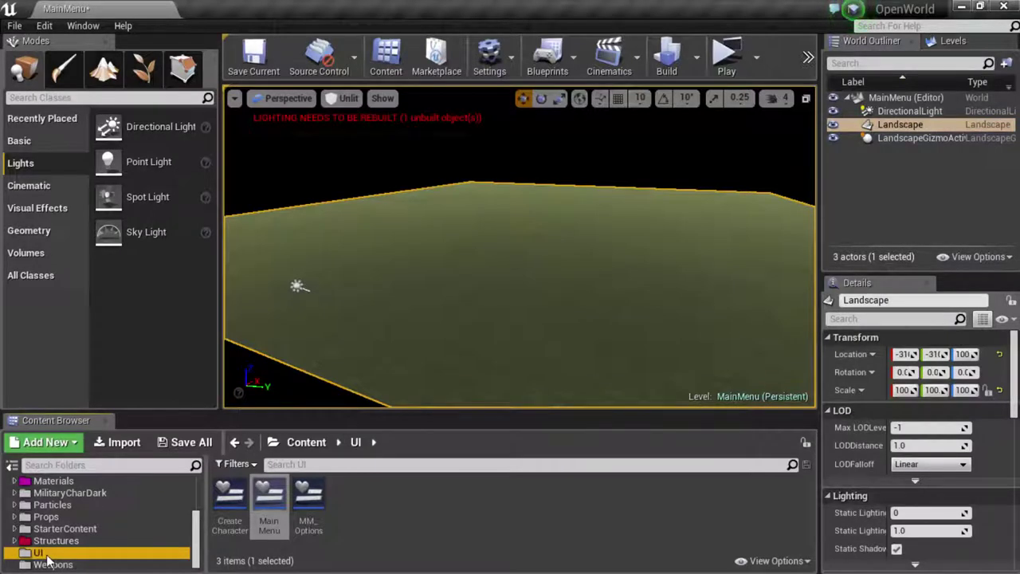
- Create a new folder named T_UI in the root Content folder
scroll(50, 550, "up", 5)
left_click(47, 482)
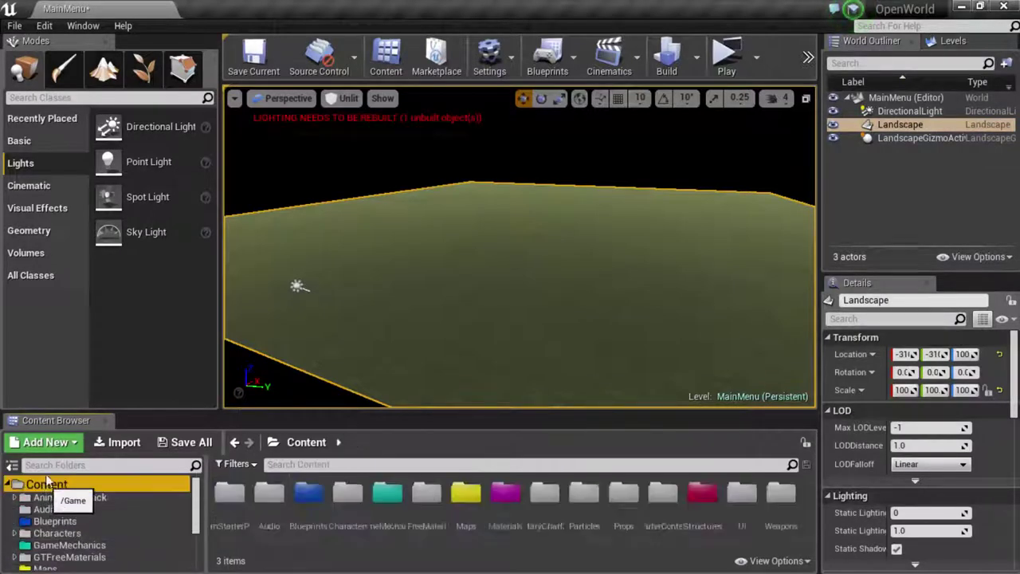
left_click(45, 441)
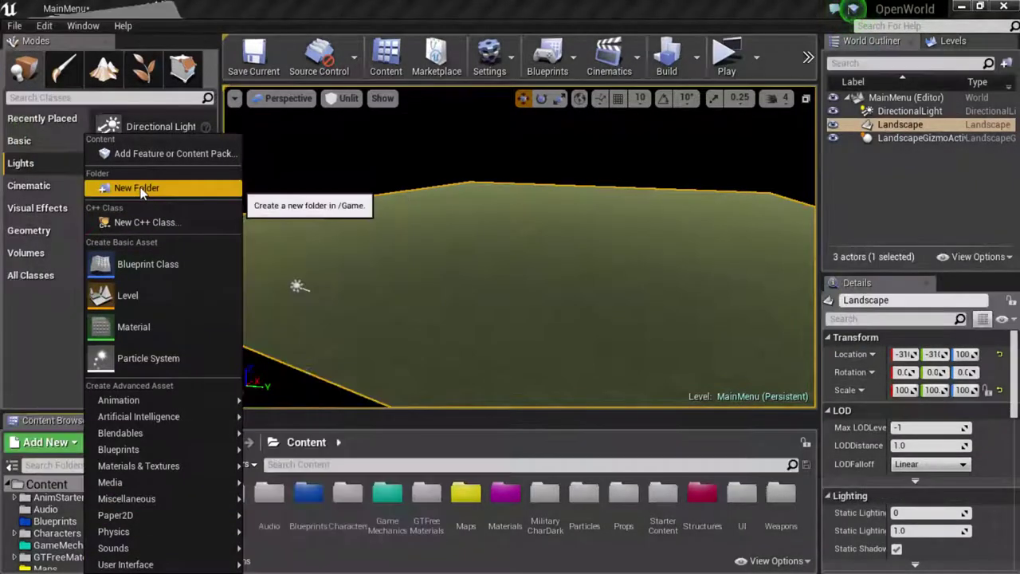
left_click(136, 193)
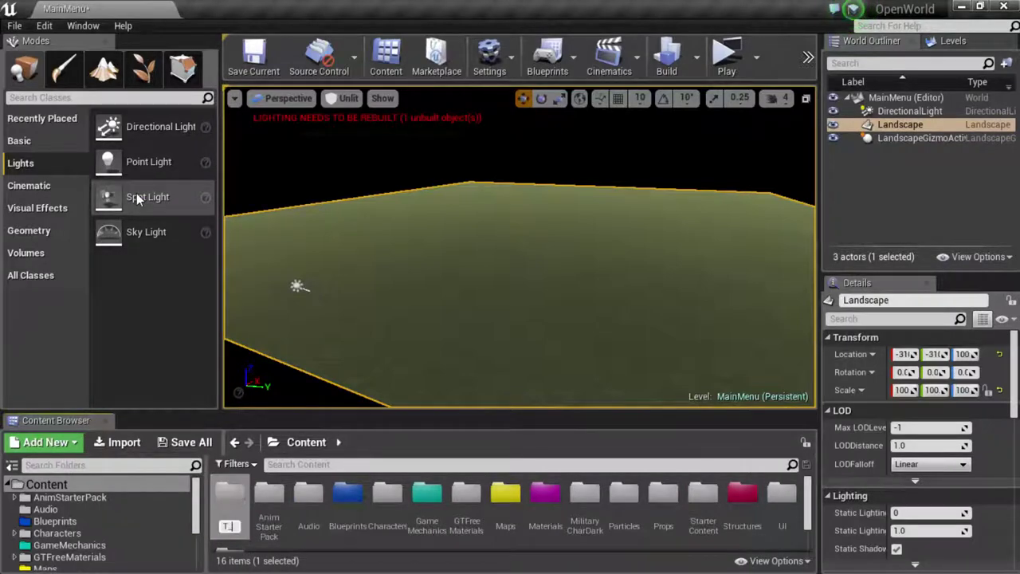
type("T_UI")
key("Return")
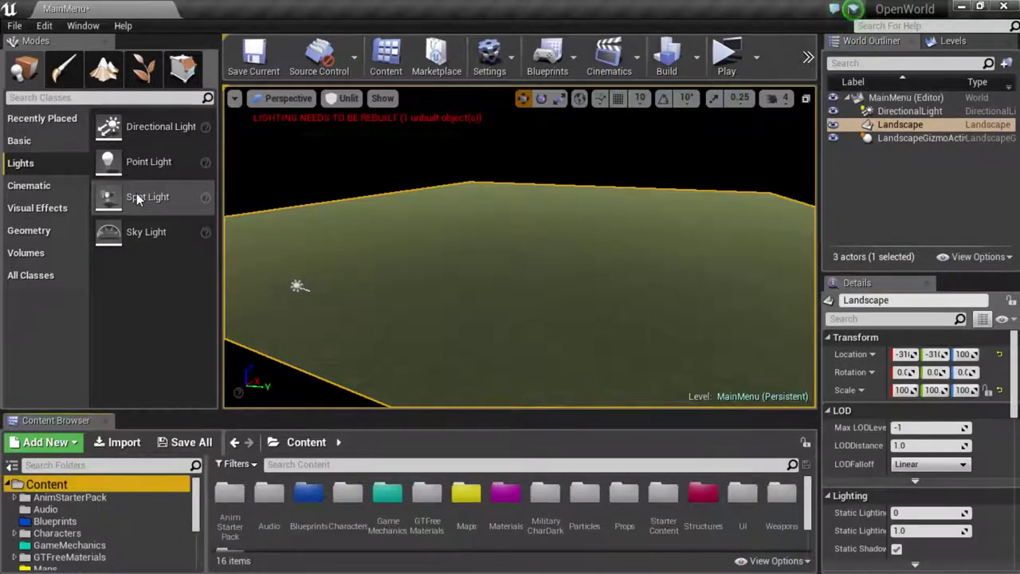
- Create a Widget Blueprint named MainMenuWidget in the T_UI folder
double_click(742, 495)
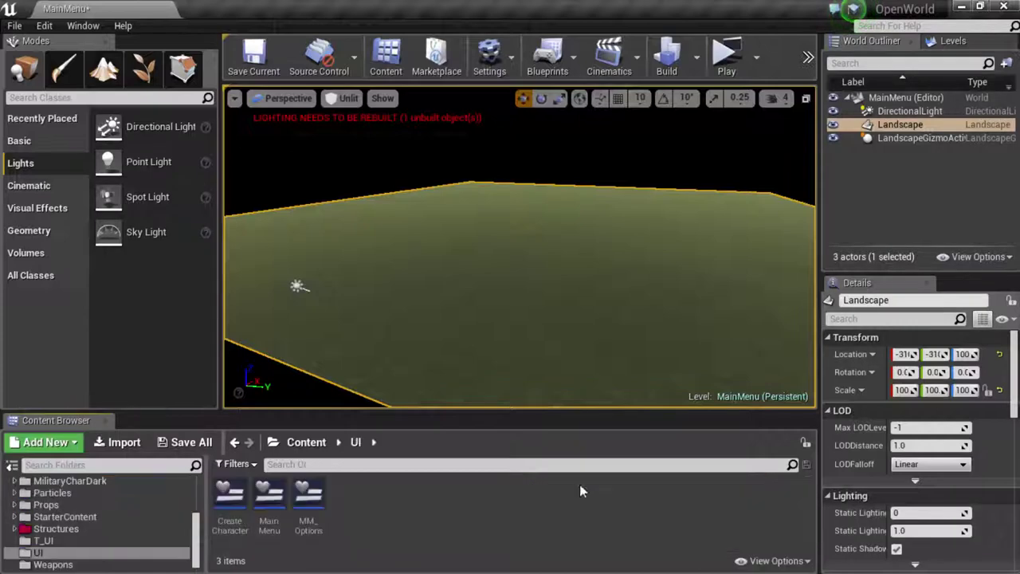
left_click(43, 540)
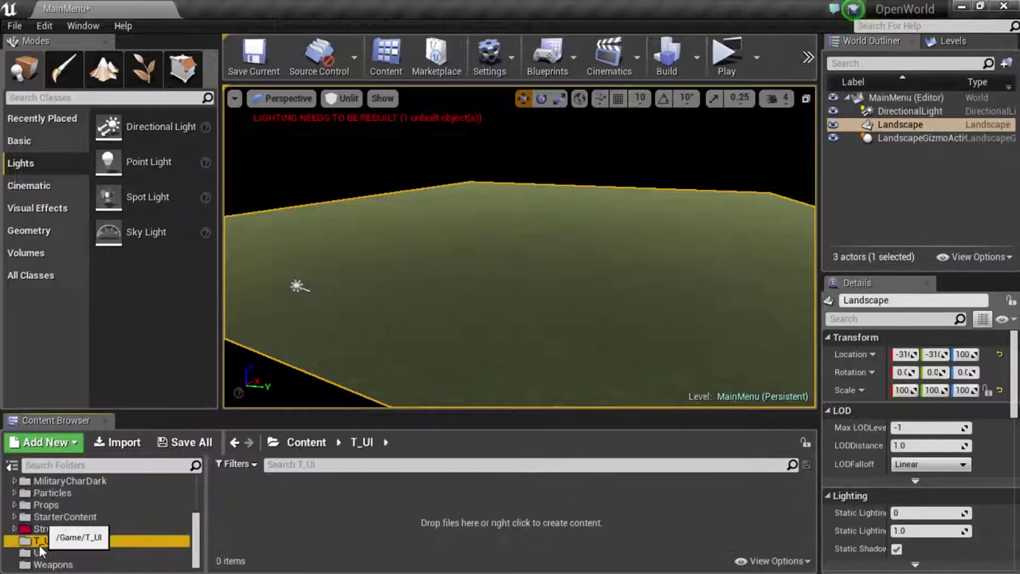
right_click(300, 517)
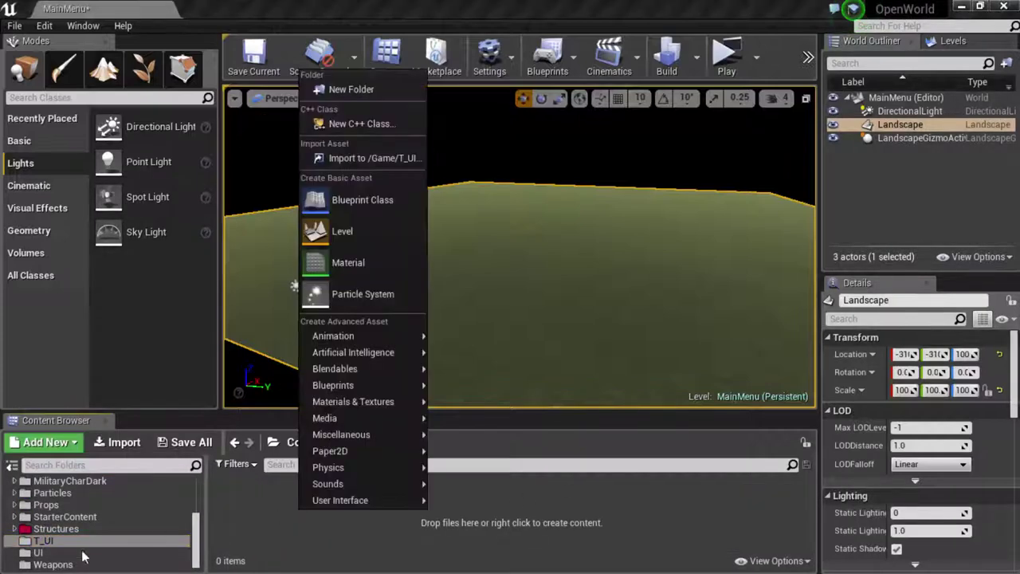
left_click(242, 519)
right_click(243, 517)
mouse_move(285, 508)
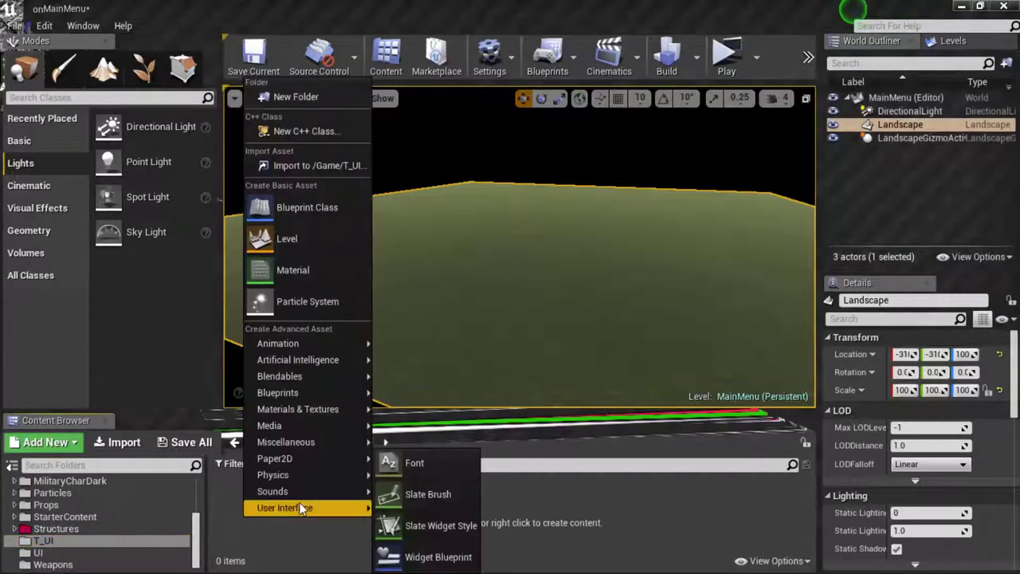
left_click(439, 549)
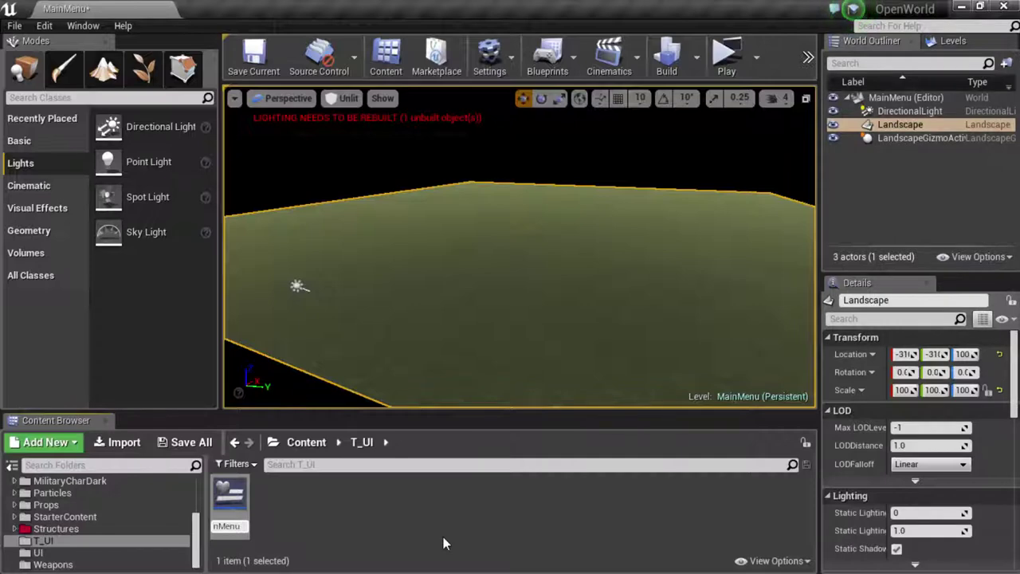
type("MainMenuWidget")
key("Return")
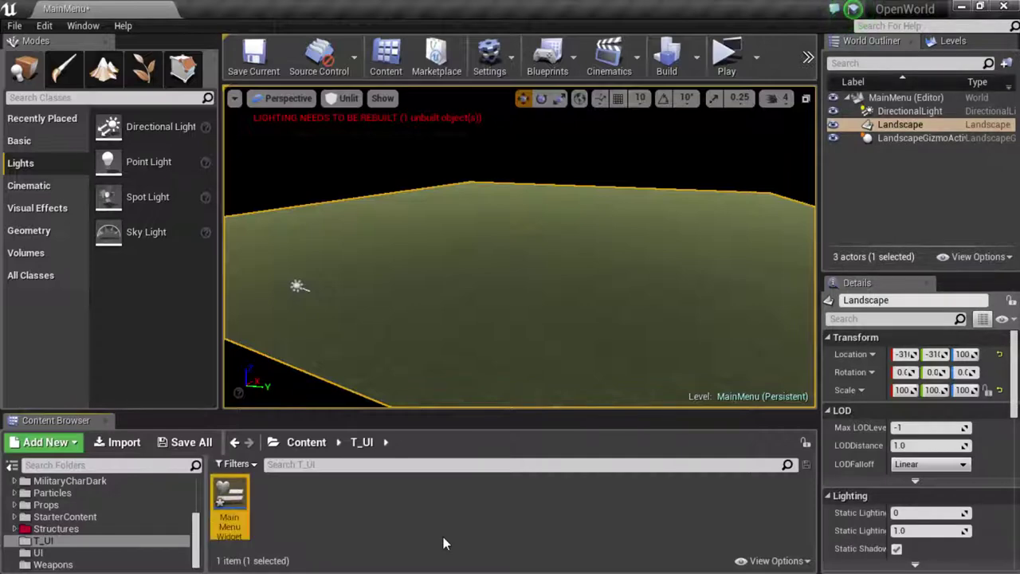
- Open MainMenuWidget for editing and add a Horizontal Box inside its Canvas Panel
double_click(230, 503)
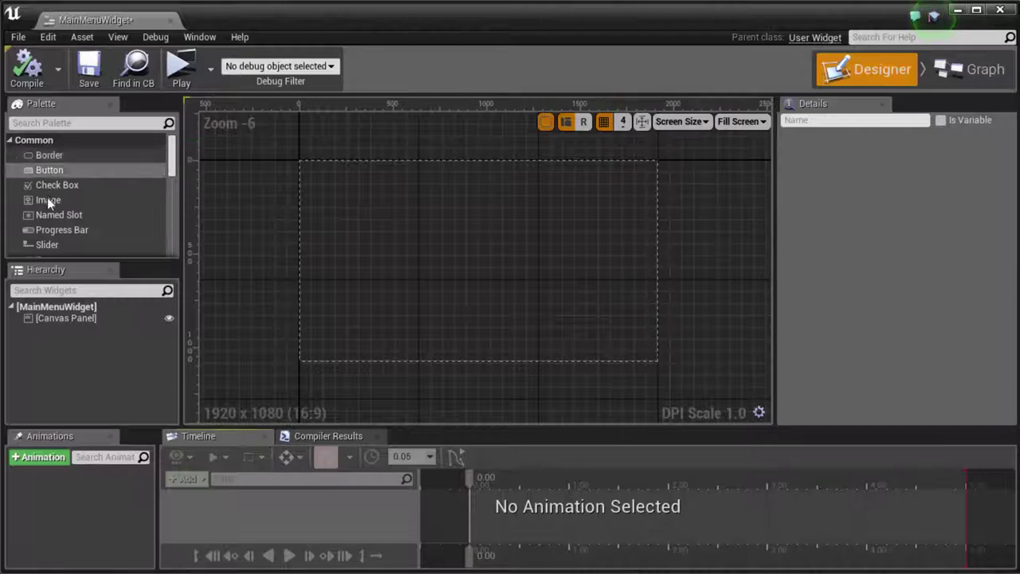
scroll(47, 197, "down", 2)
scroll(45, 176, "up", 2)
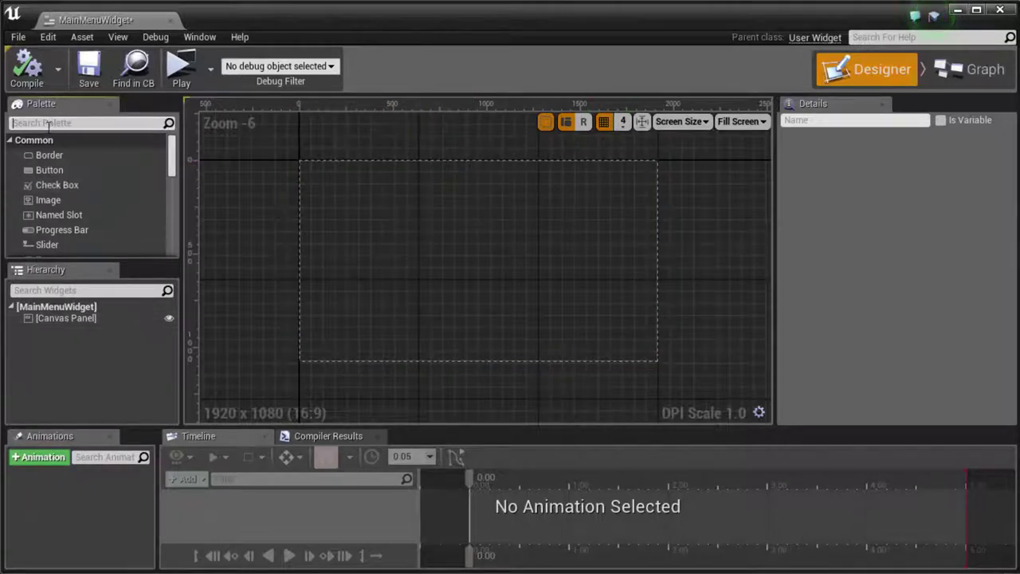
type("ho")
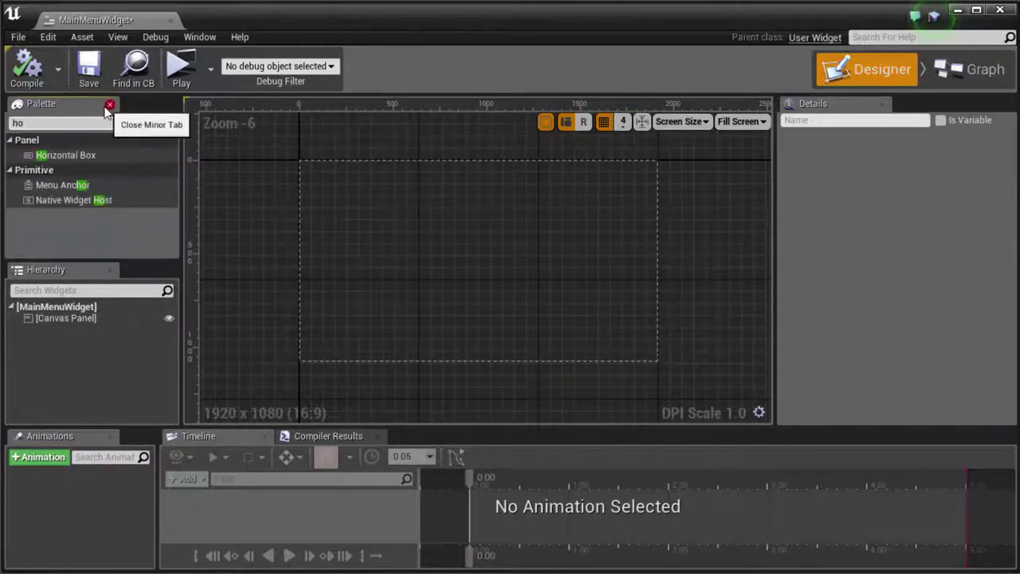
left_click_drag(66, 154, 57, 316)
scroll(311, 168, "up", 4)
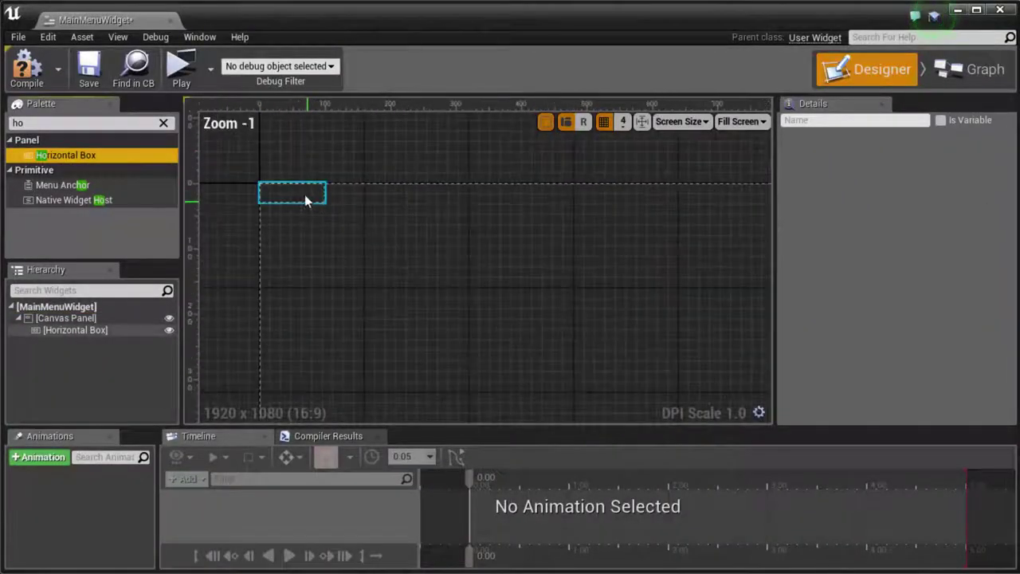
- Anchor the Horizontal Box to stretch across the top of the canvas and reset its right offset to the default of 100
left_click(304, 194)
left_click(920, 185)
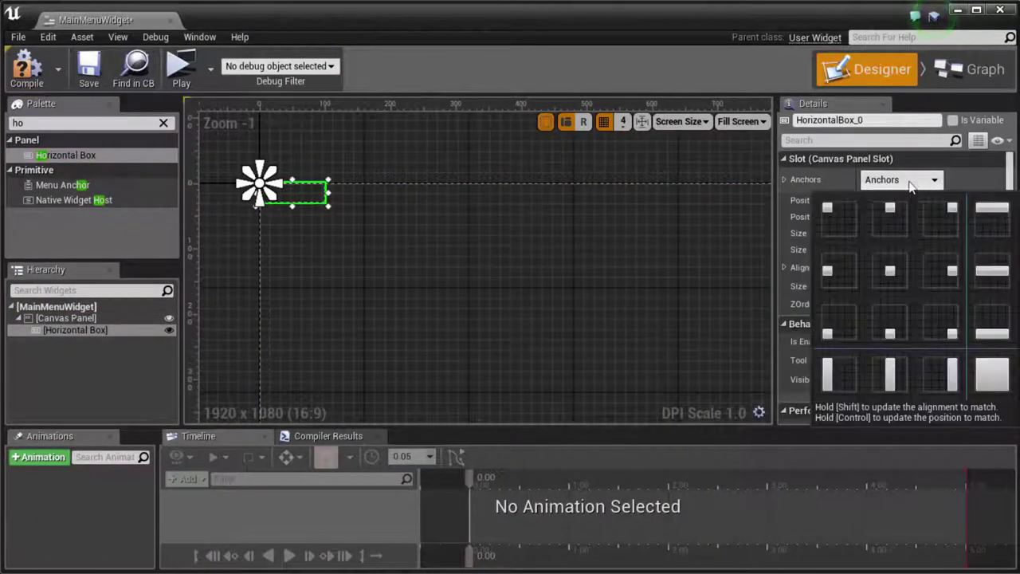
left_click(1004, 222)
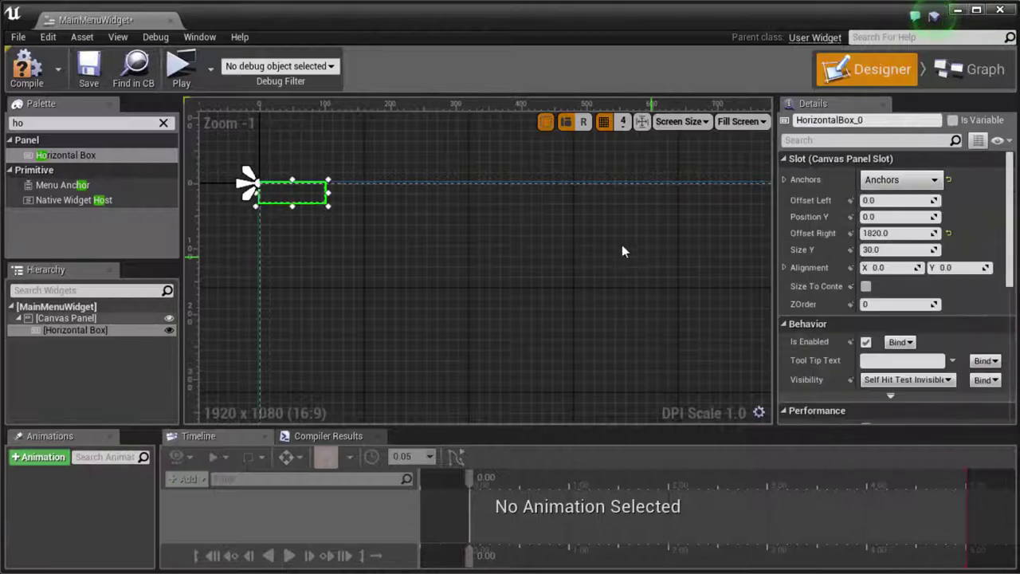
scroll(606, 243, "down", 1)
left_click(949, 235)
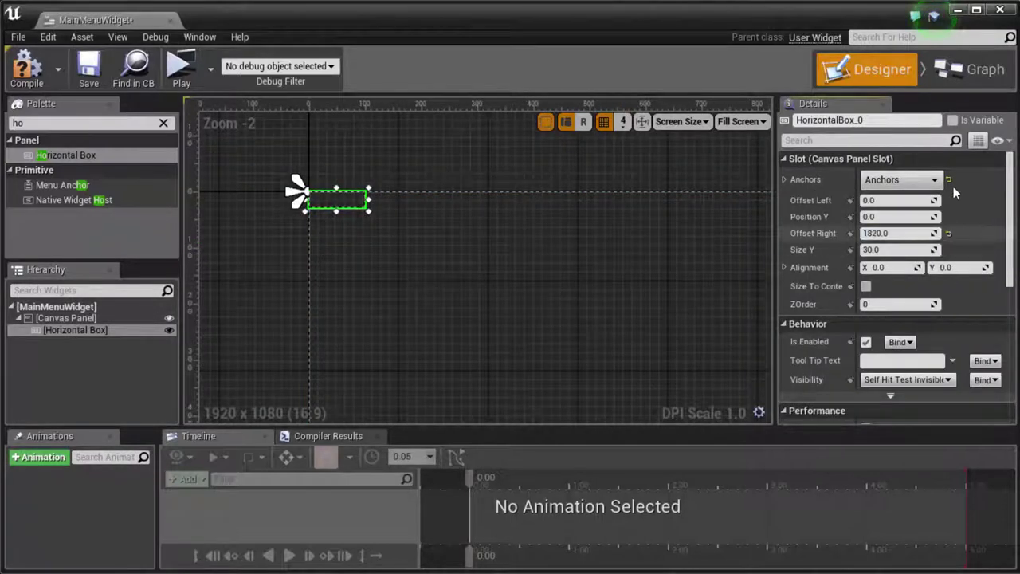
- Set the Horizontal Box's left offset to 100 and its Size Y to 50
right_click_drag(454, 242, 239, 231)
scroll(500, 245, "down", 1)
scroll(501, 243, "down", 3)
right_click_drag(507, 265, 410, 271)
scroll(614, 227, "up", 2)
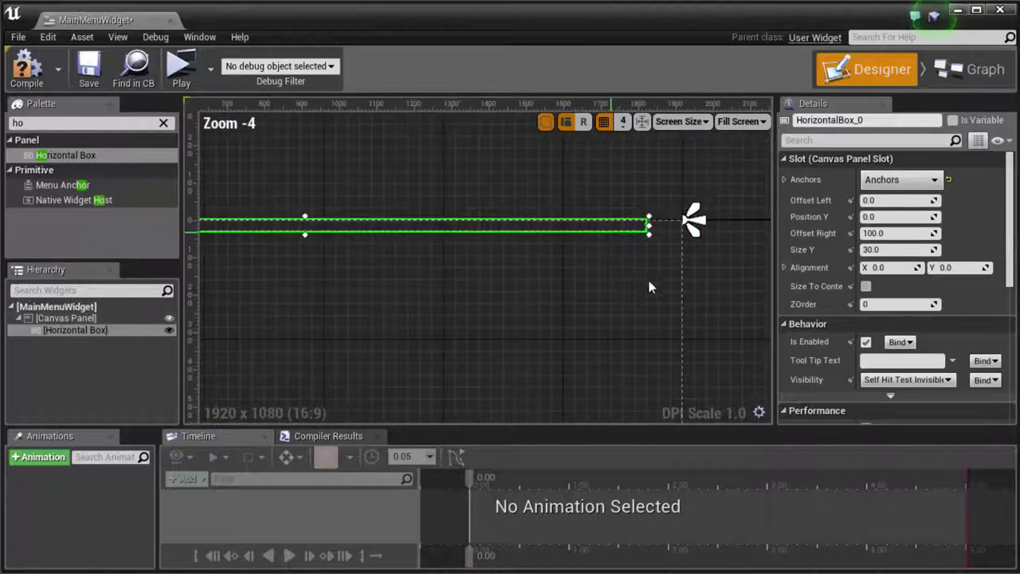
left_click(924, 232)
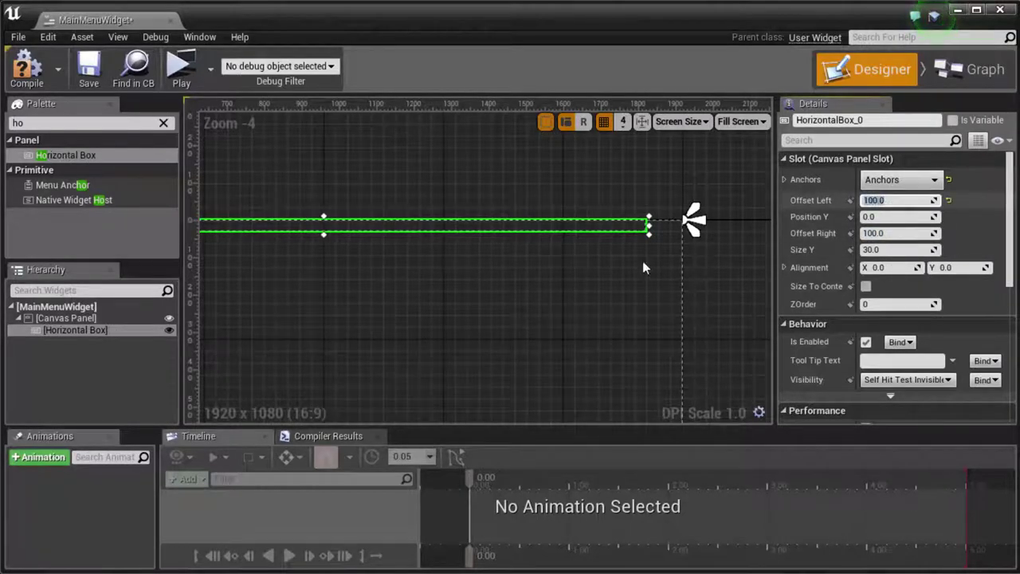
left_click(901, 249)
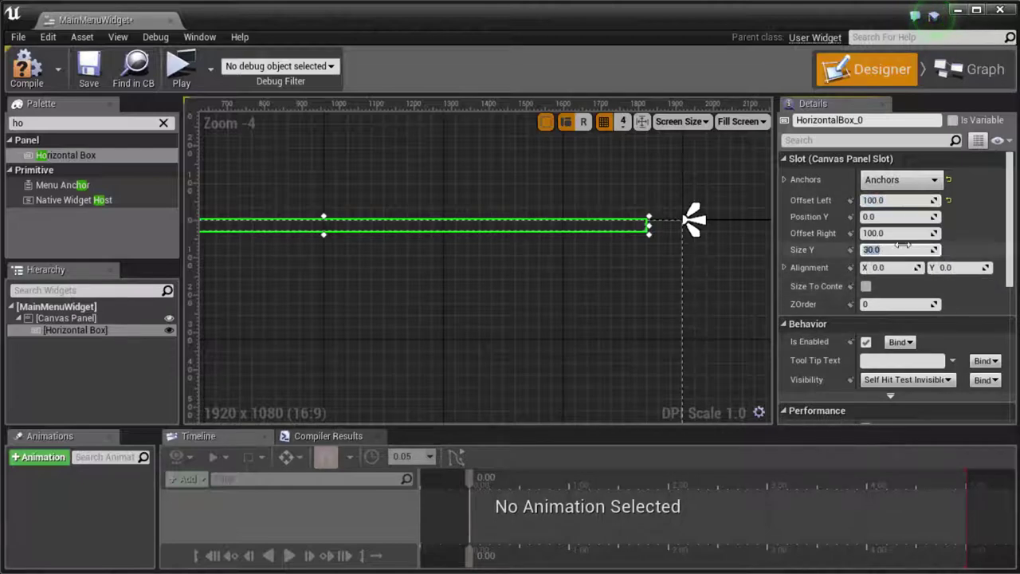
type("50")
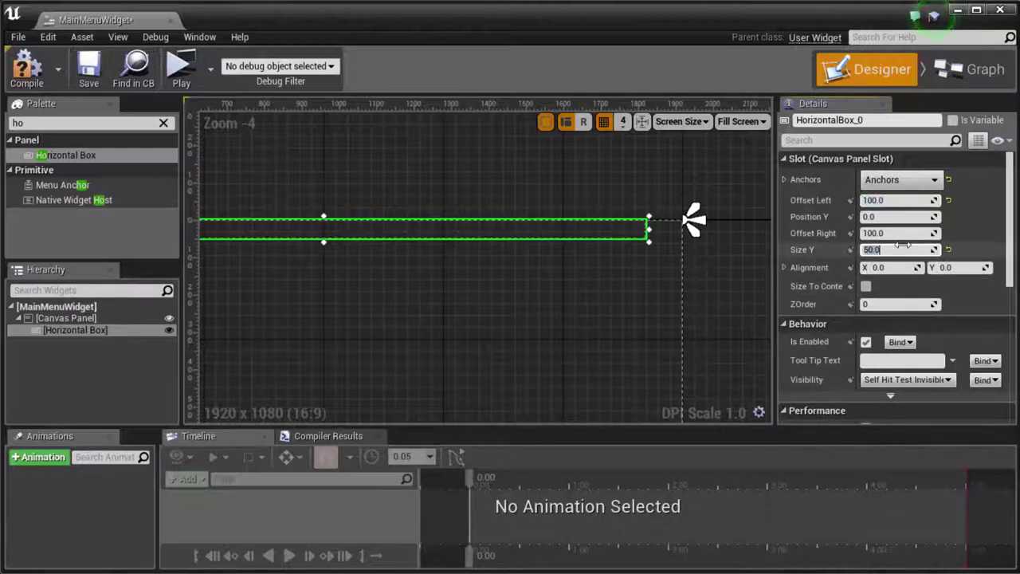
key("Return")
- Move the Horizontal Box down from the canvas's top edge by setting its Position Y to 20
right_click_drag(447, 188, 505, 193)
scroll(506, 193, "down", 5)
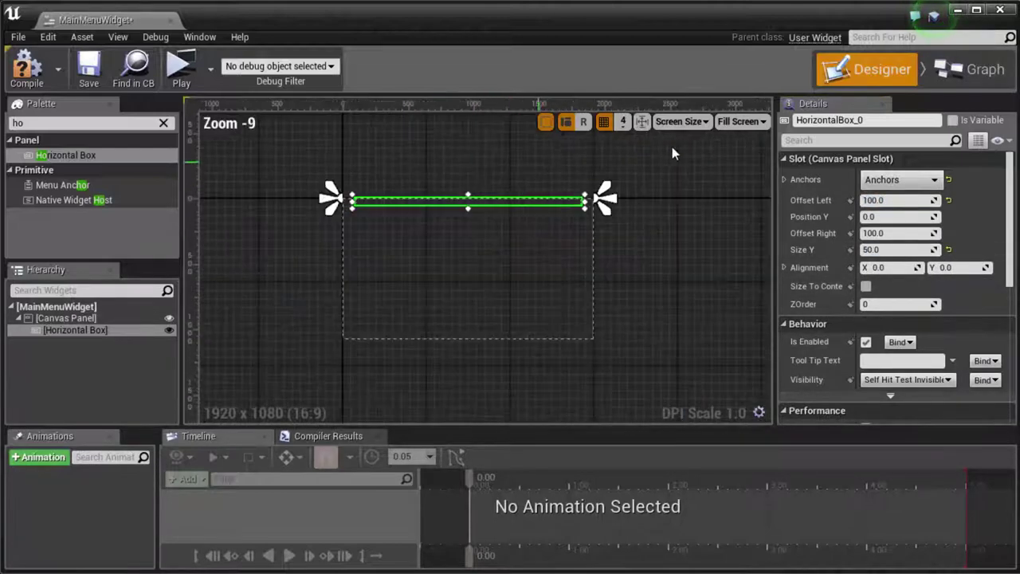
left_click(642, 122)
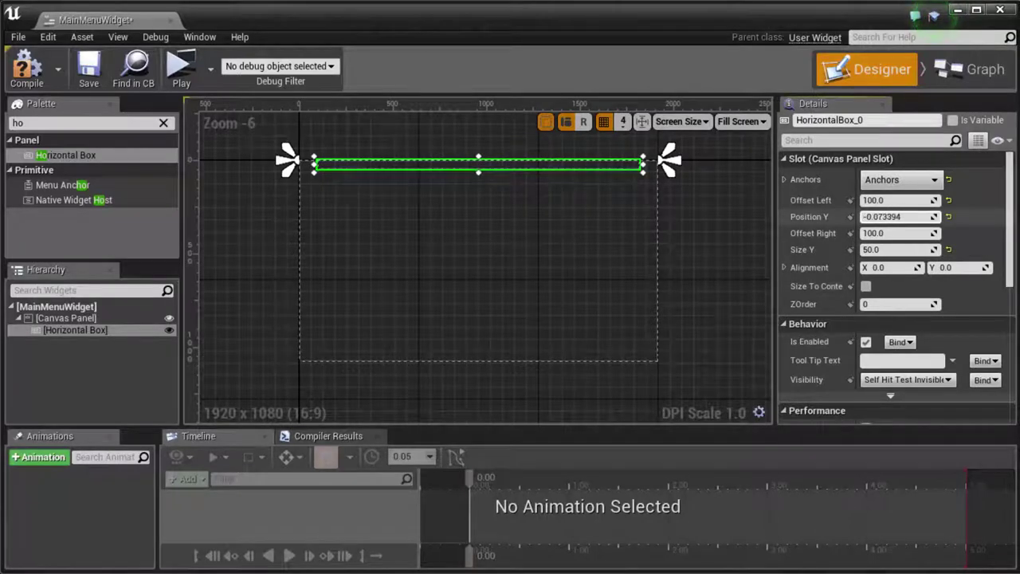
left_click_drag(877, 216, 883, 216)
left_click(882, 216)
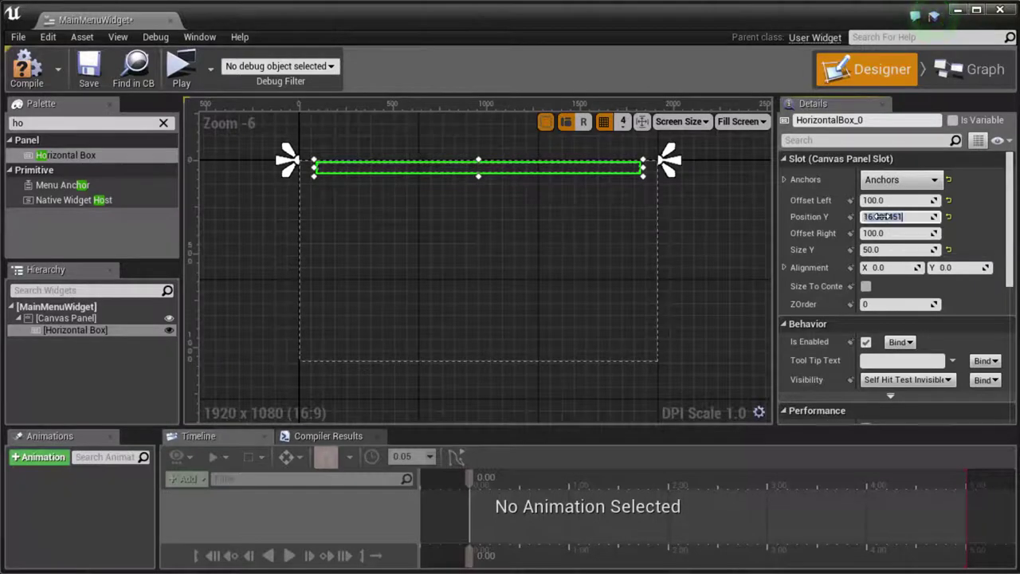
type("100")
key("Return")
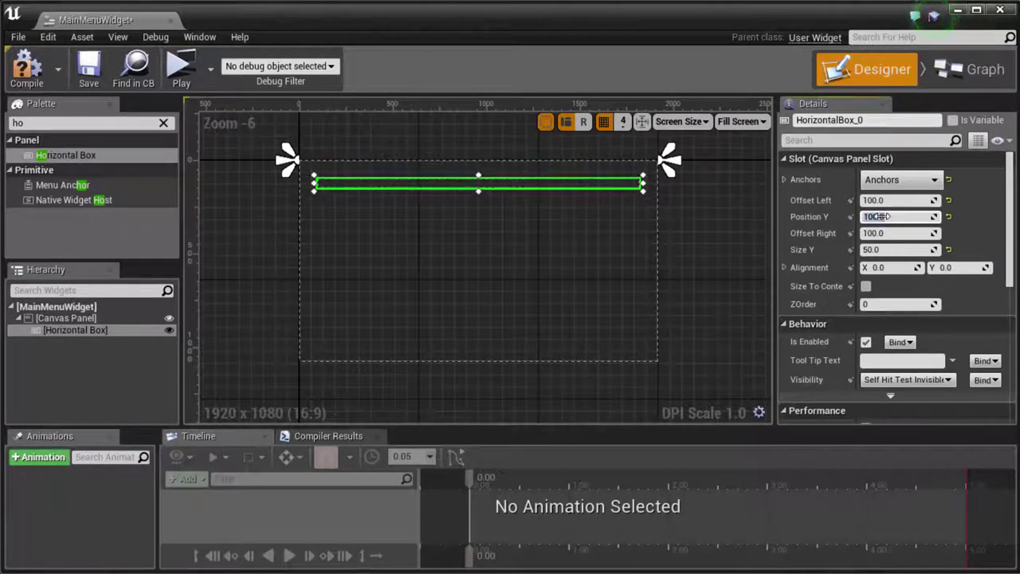
type("2")
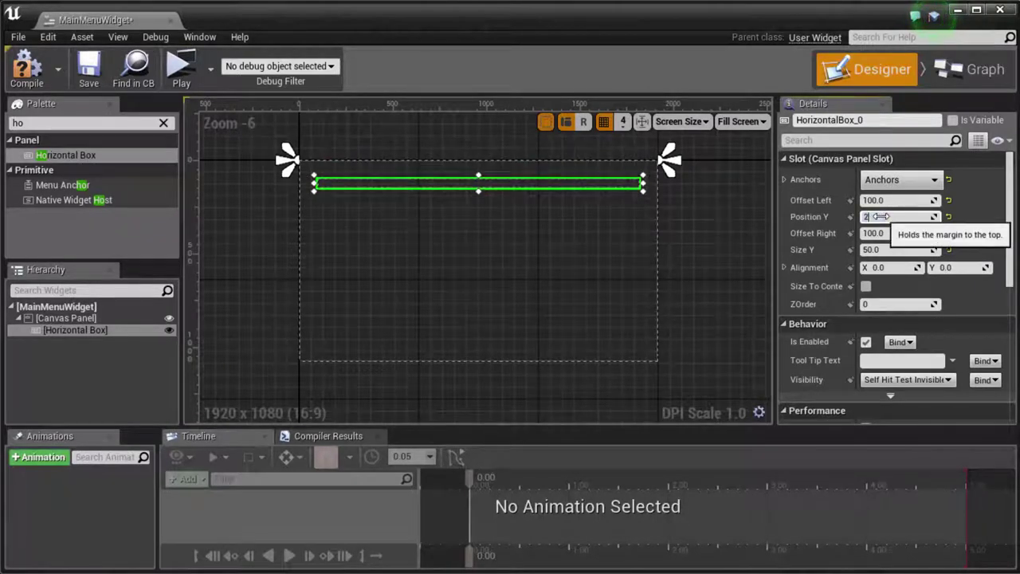
type("0")
key("Return")
- Set the designer's preview screen size to the 1080i, 1080p (HDTV, Blu-ray) television preset
scroll(339, 208, "up", 3)
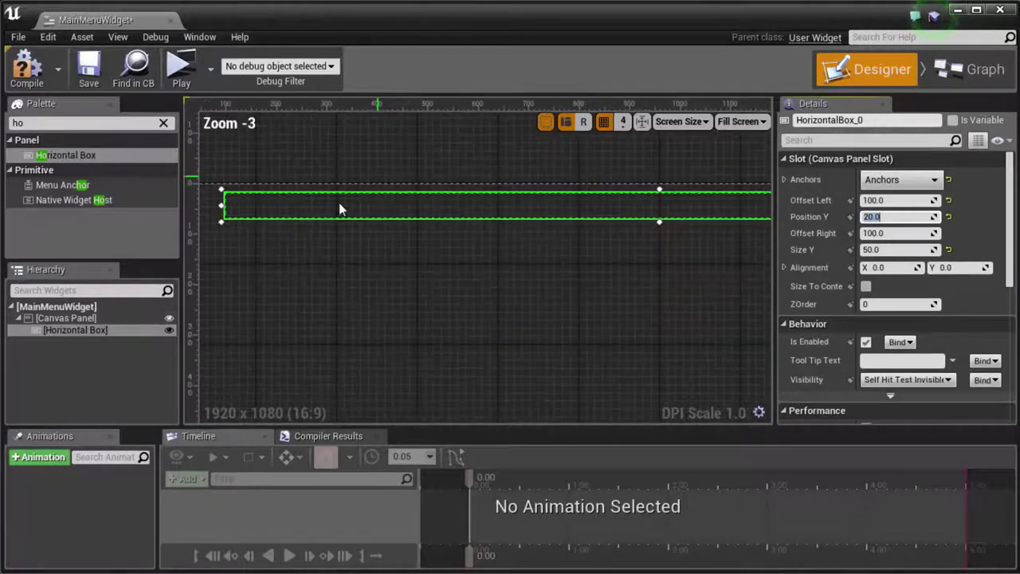
scroll(614, 231, "down", 1)
right_click_drag(634, 299, 531, 297)
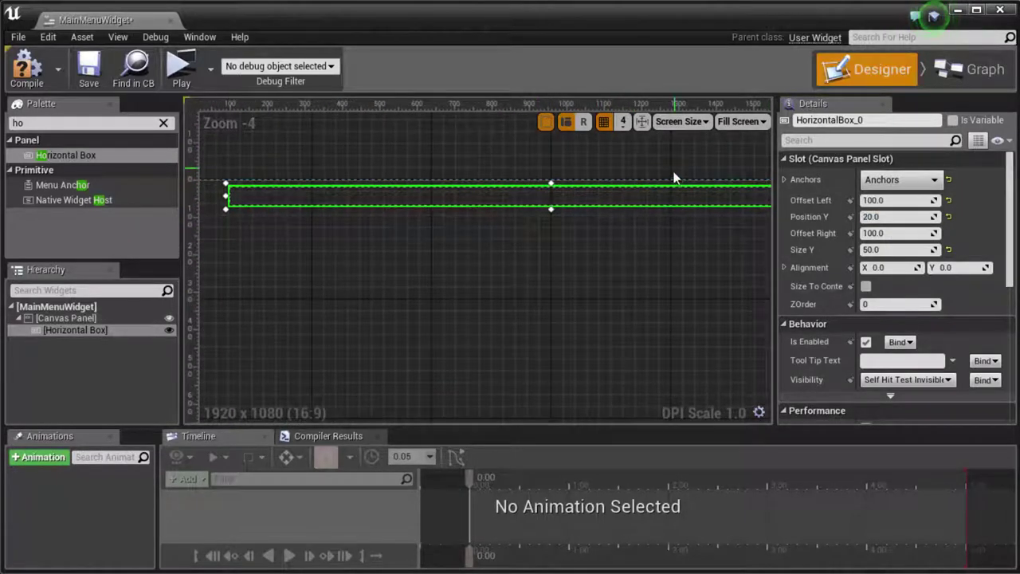
left_click(694, 120)
scroll(774, 486, "down", 6)
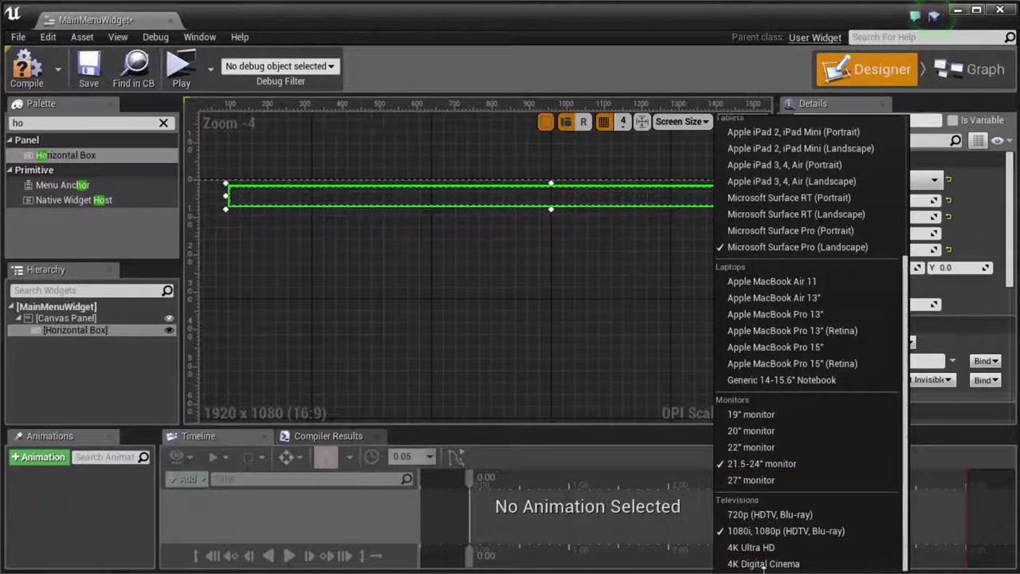
left_click(742, 531)
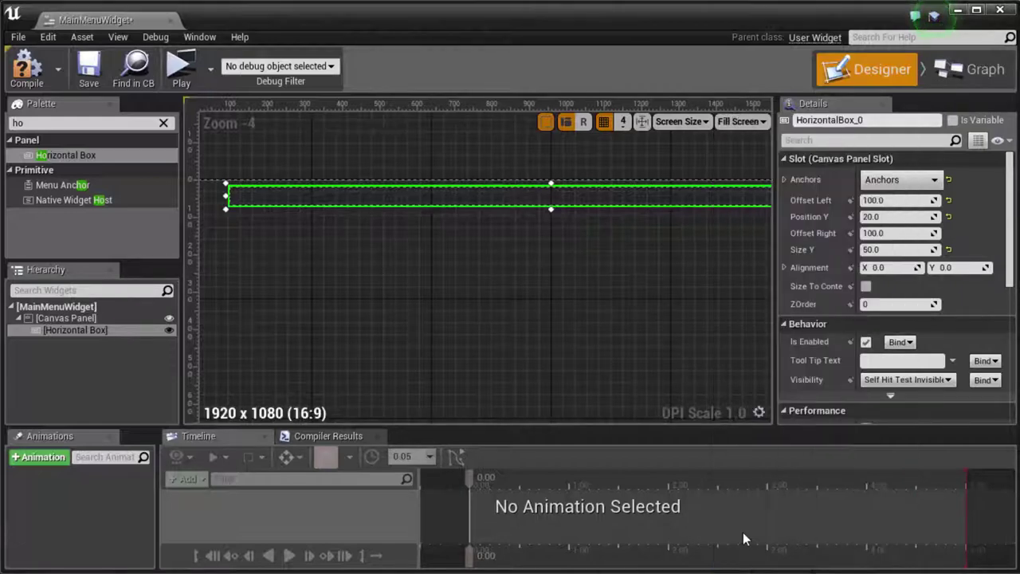
scroll(579, 388, "down", 4)
scroll(590, 371, "up", 2)
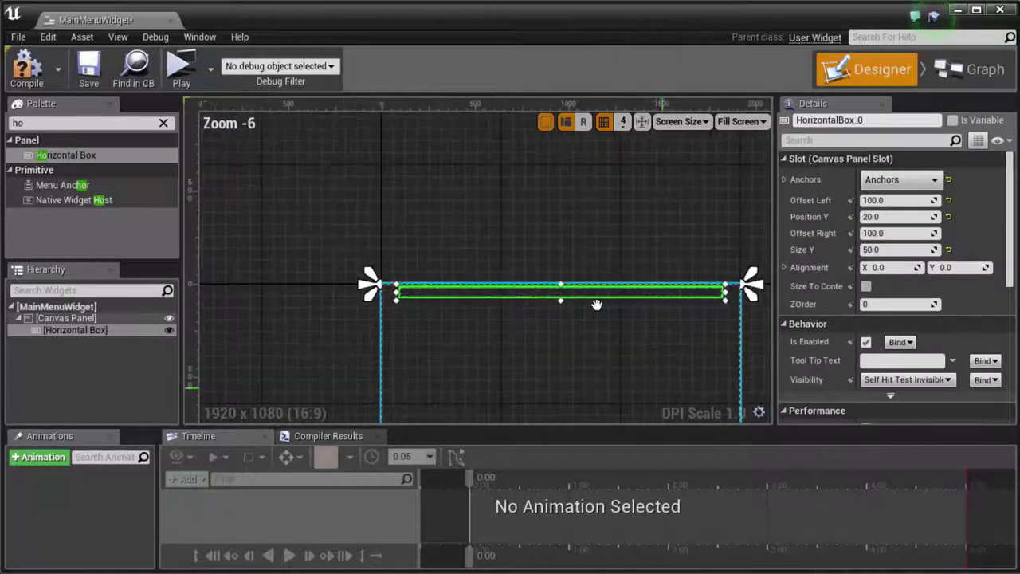
right_click_drag(597, 305, 567, 248)
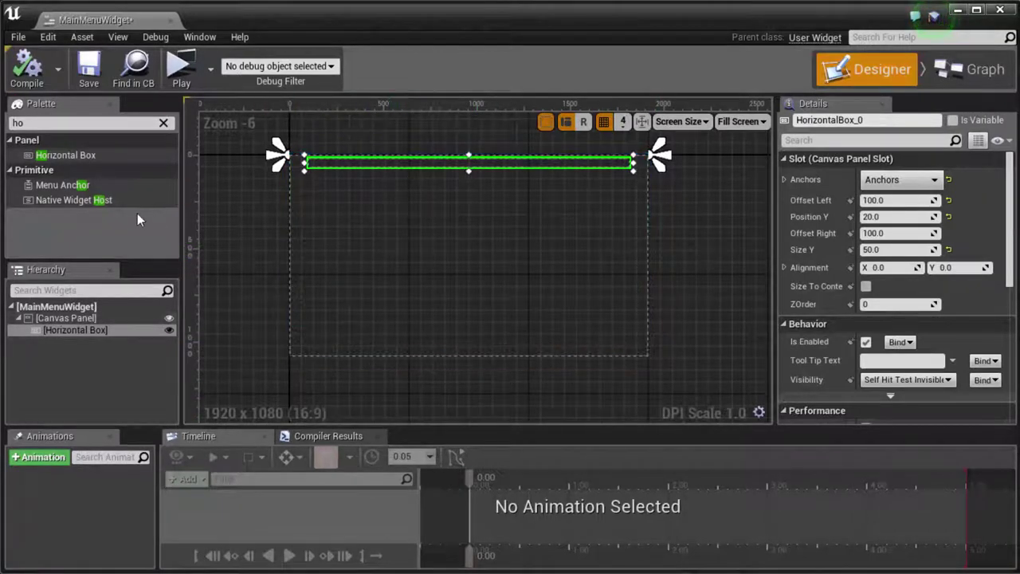
- Find the Button widget in the palette and add three Buttons inside the Horizontal Box
left_click(163, 124)
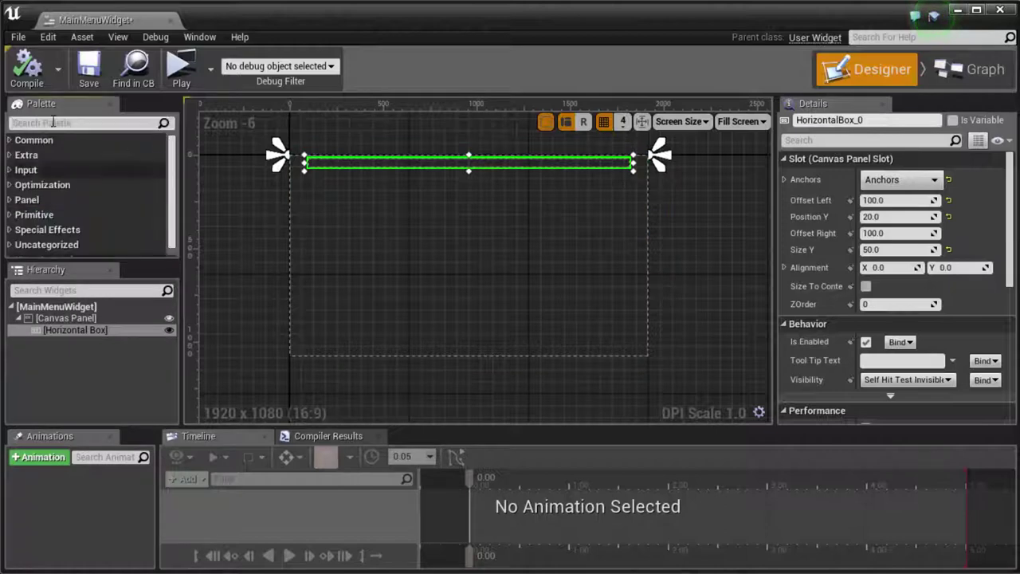
type("but")
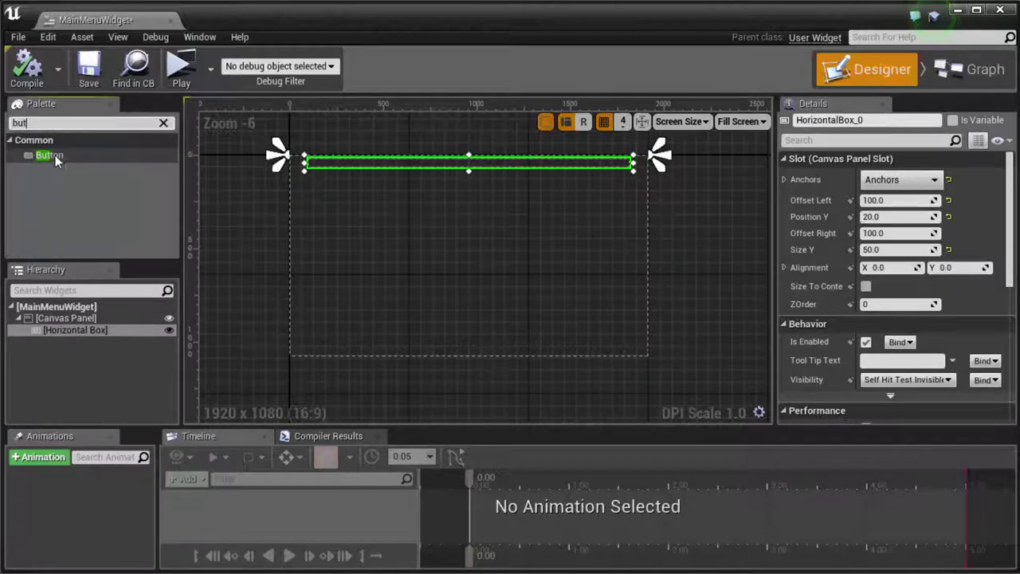
left_click_drag(55, 154, 63, 330)
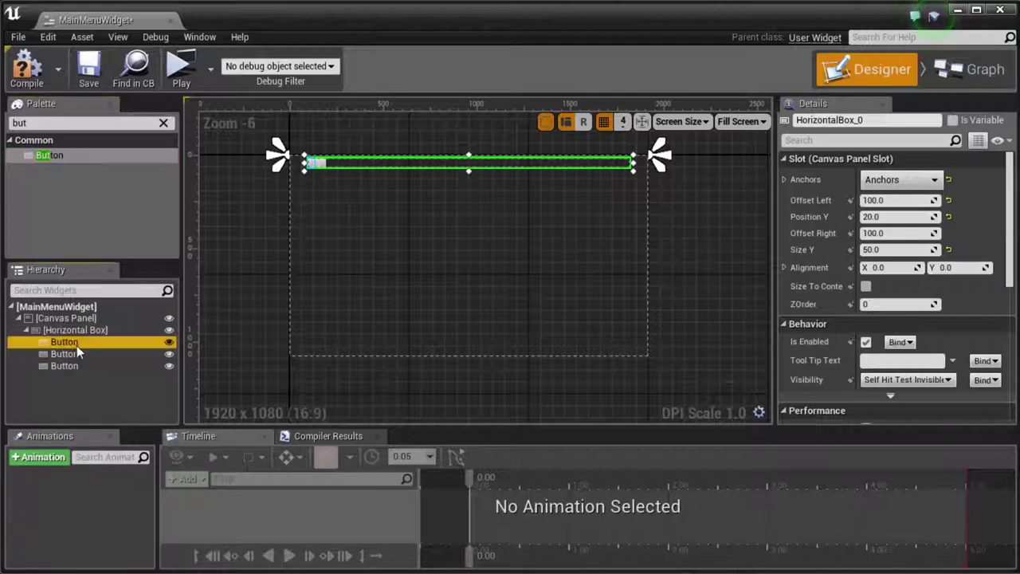
- For all three Buttons, set the slot size to Fill with horizontal fill alignment and centered vertical alignment
left_click(82, 367, "shift")
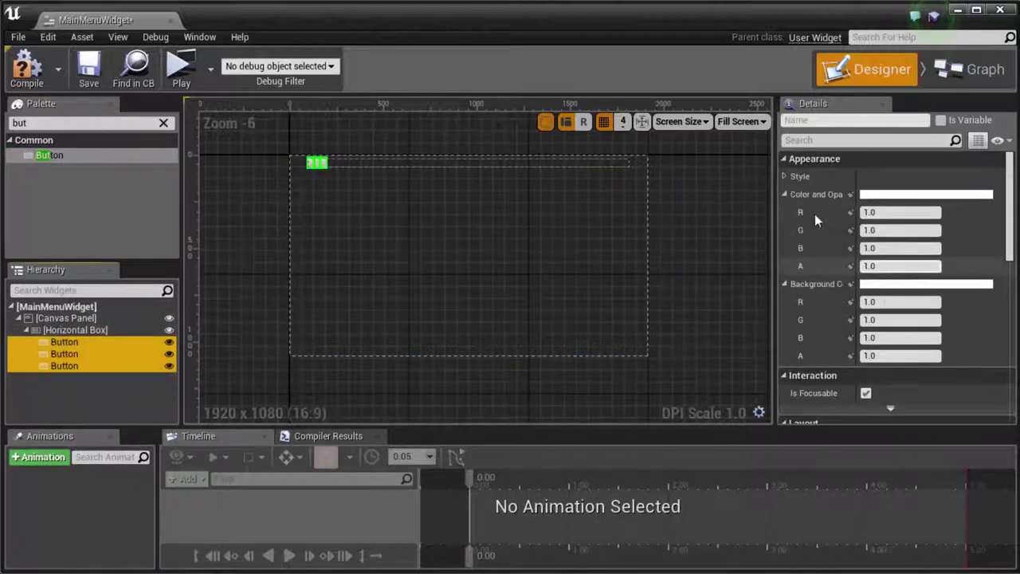
left_click(784, 175)
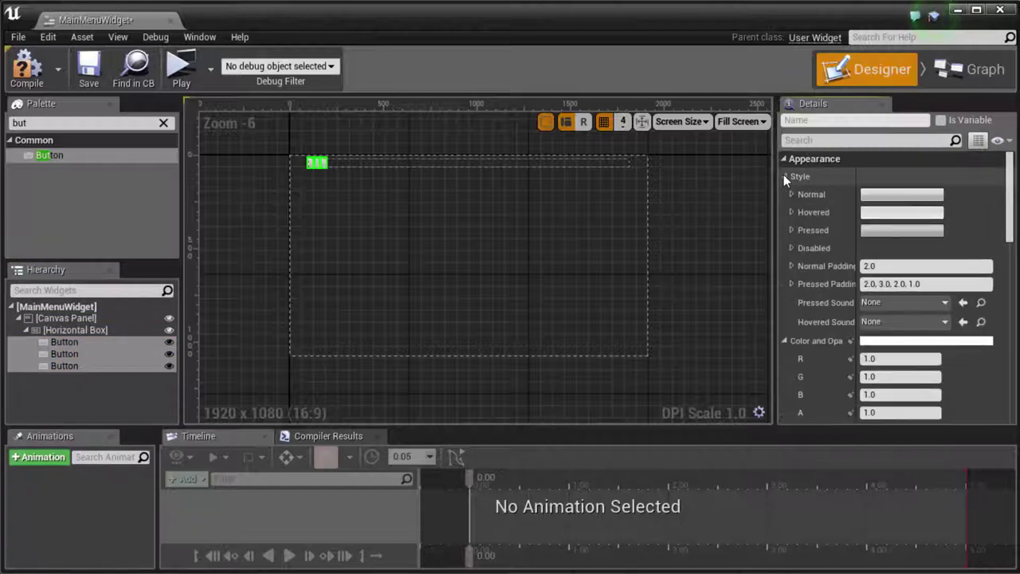
scroll(837, 248, "down", 10)
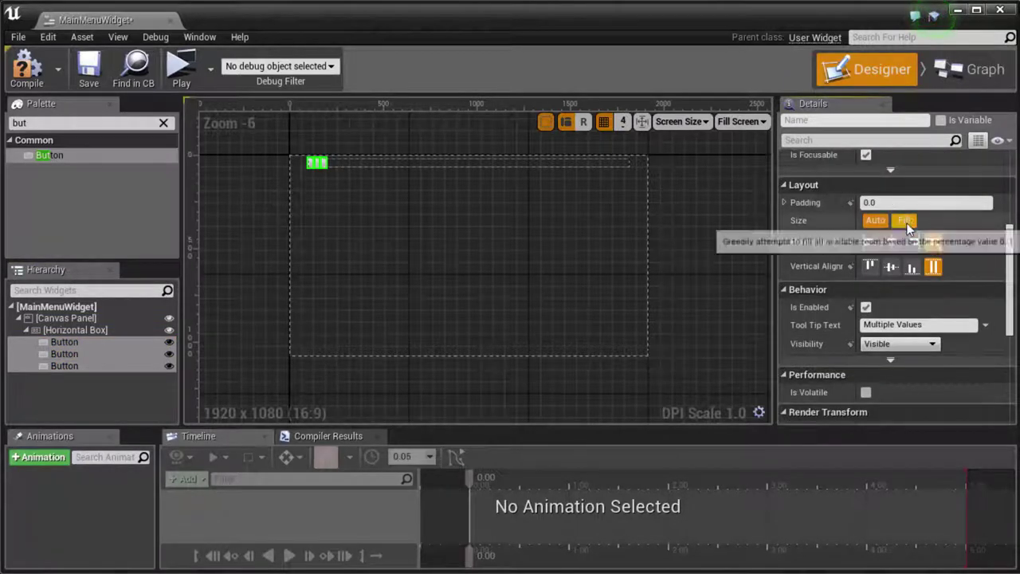
left_click(905, 221)
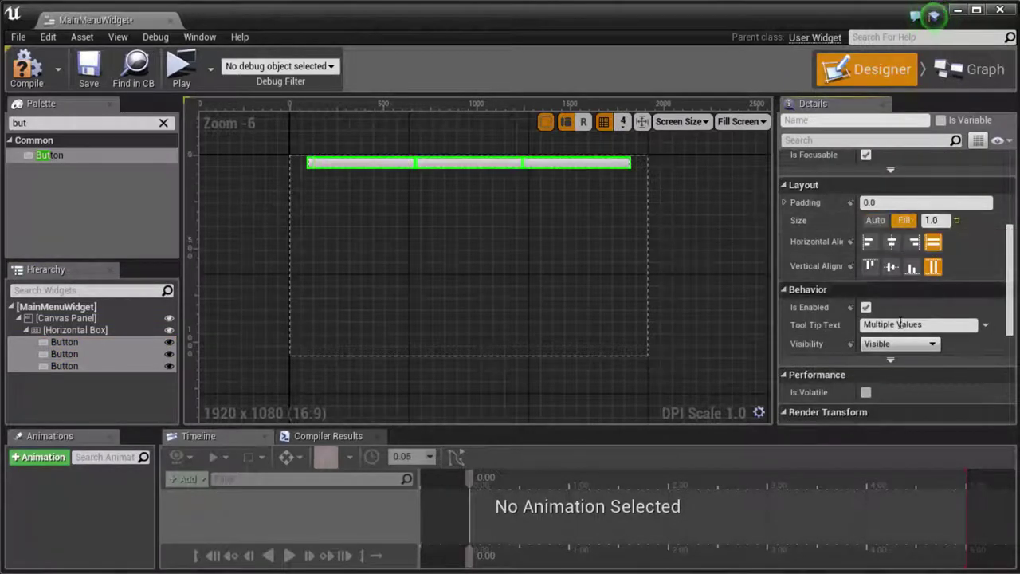
left_click(892, 244)
left_click(892, 267)
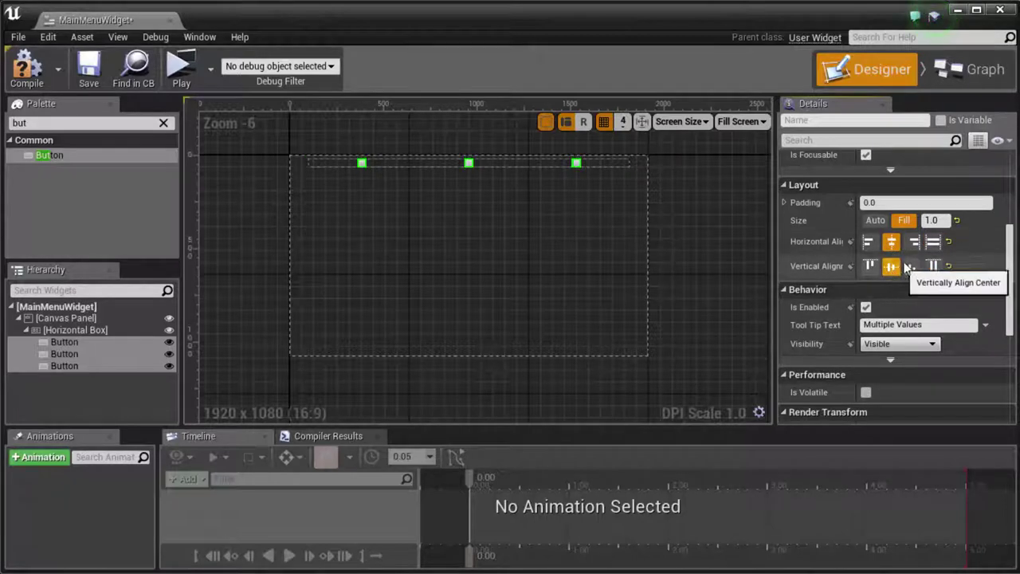
left_click(934, 242)
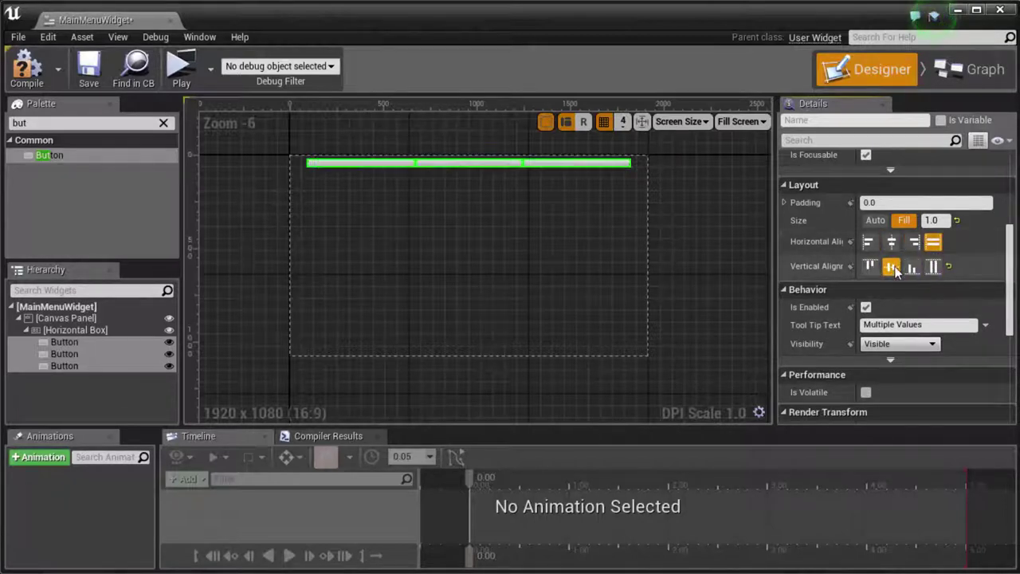
- Set the left and right slot padding of all three Buttons to 50 and compile the widget
scroll(894, 271, "up", 1)
left_click(884, 228)
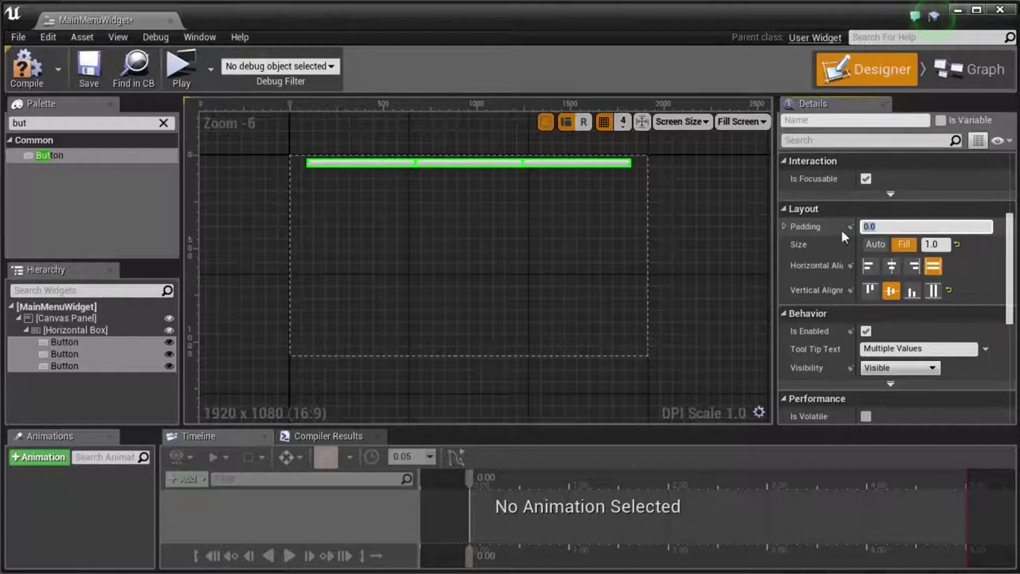
left_click(785, 227)
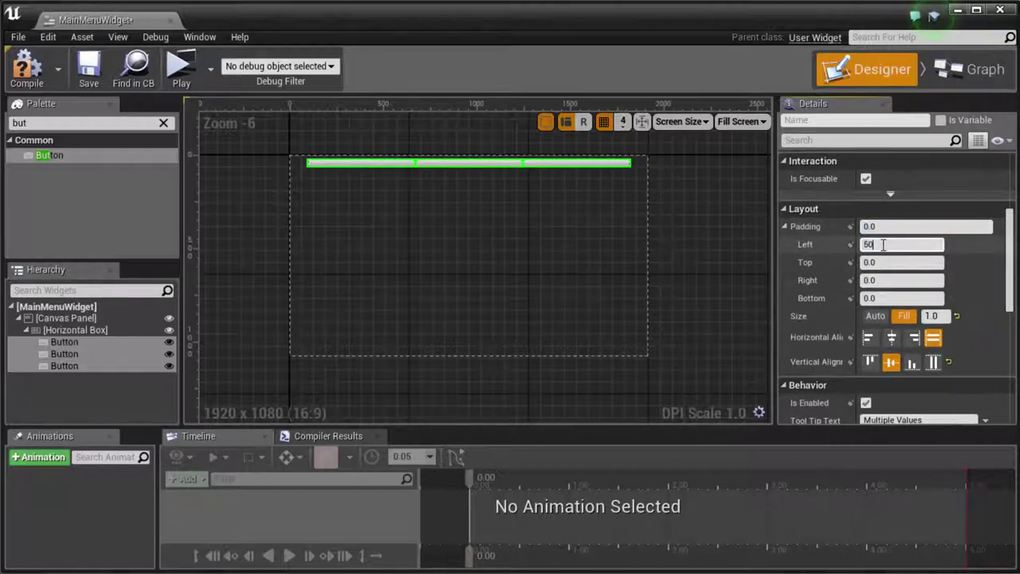
type("50")
left_click(899, 280)
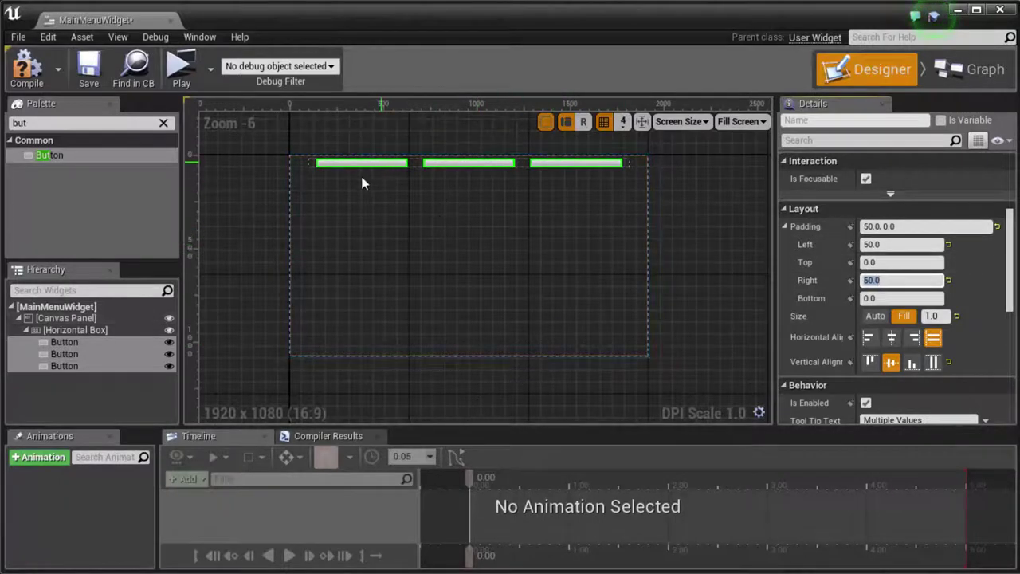
scroll(478, 171, "up", 2)
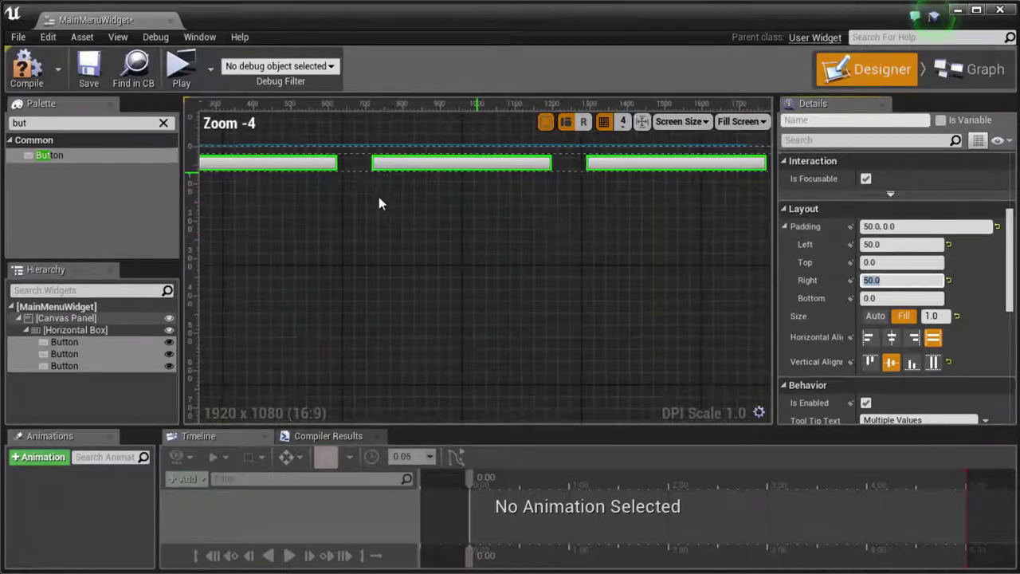
right_click_drag(380, 200, 542, 308)
left_click(32, 70)
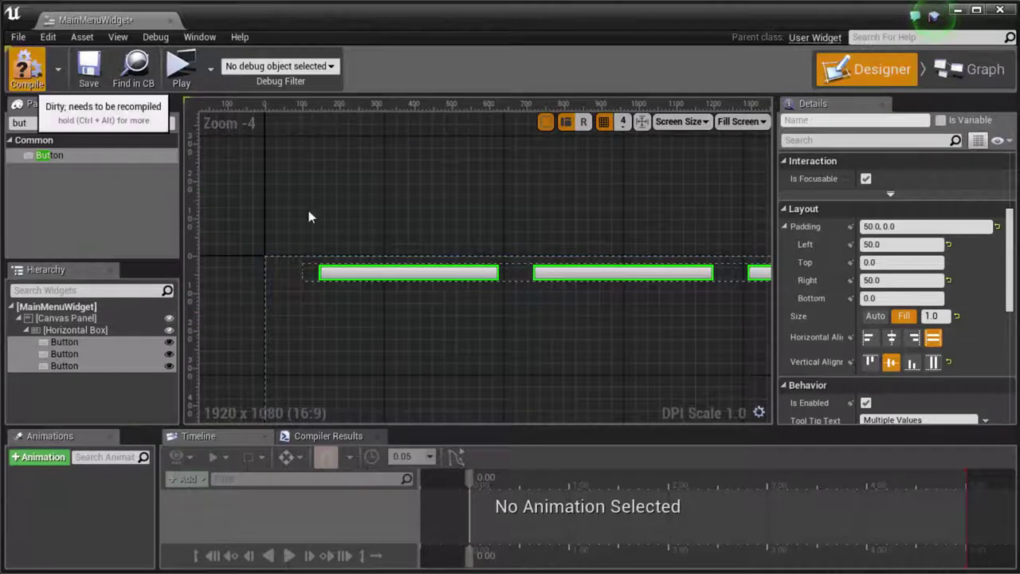
- Clear the palette search and add a Text widget from the Common category inside each of the three Buttons
right_click_drag(590, 287, 584, 263)
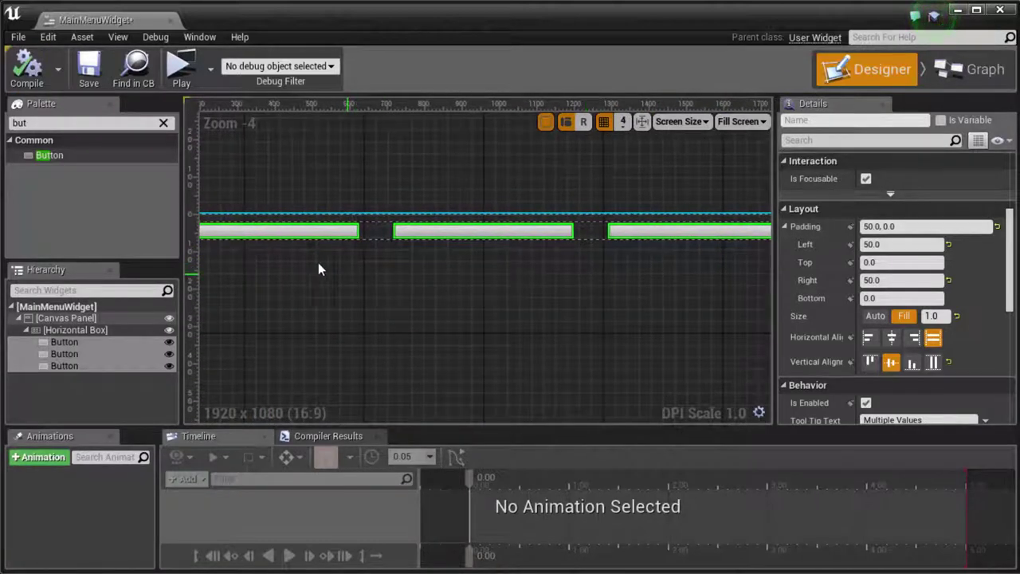
left_click(163, 123)
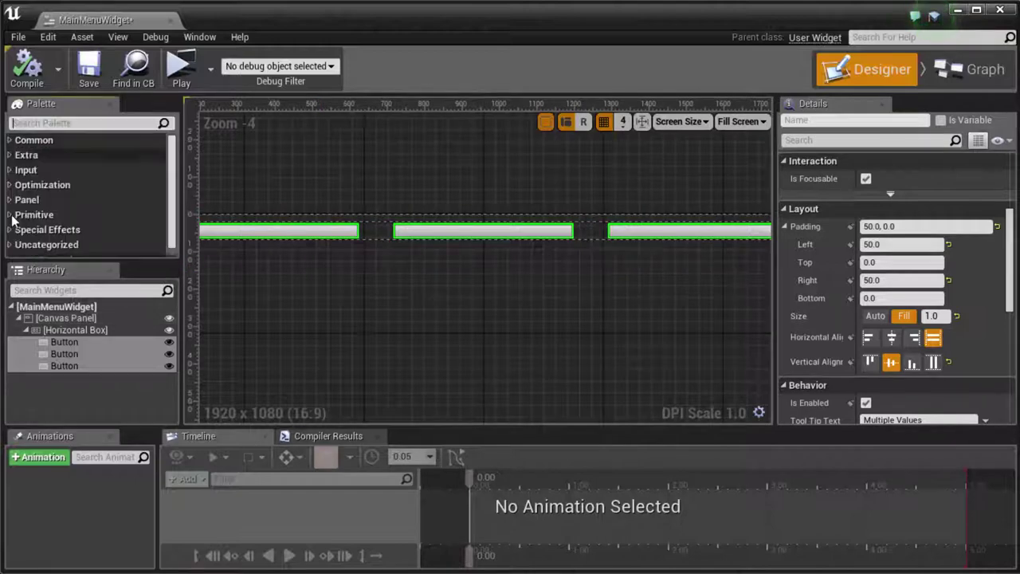
left_click(32, 141)
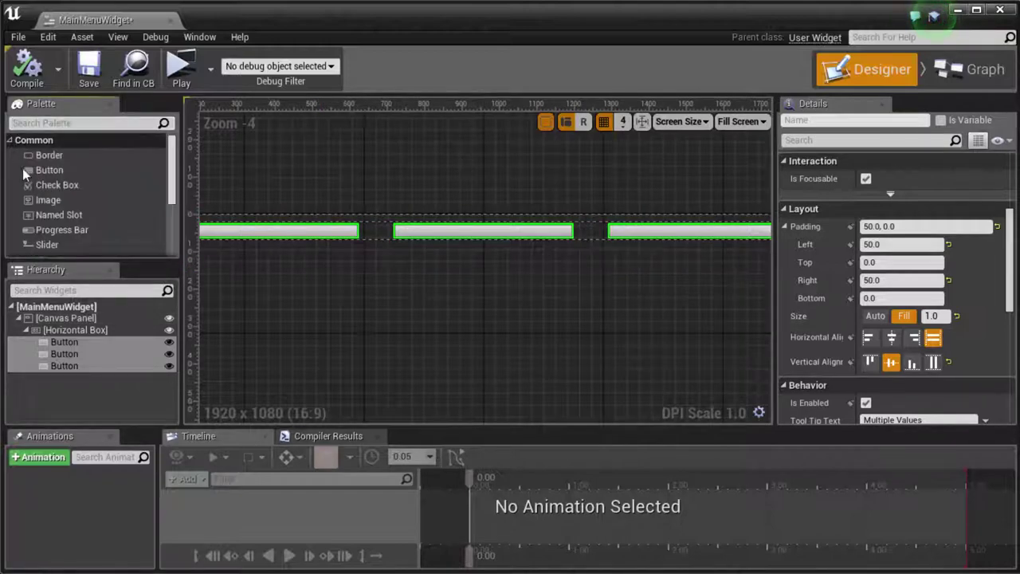
scroll(60, 186, "down", 3)
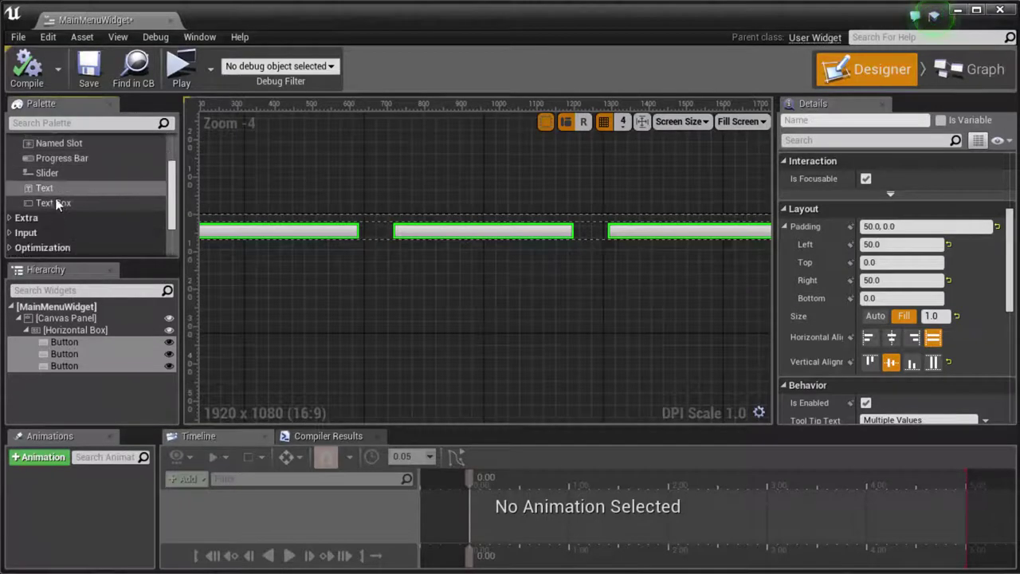
left_click(50, 190)
left_click_drag(50, 196, 66, 342)
left_click_drag(44, 190, 65, 369)
left_click_drag(42, 186, 74, 388)
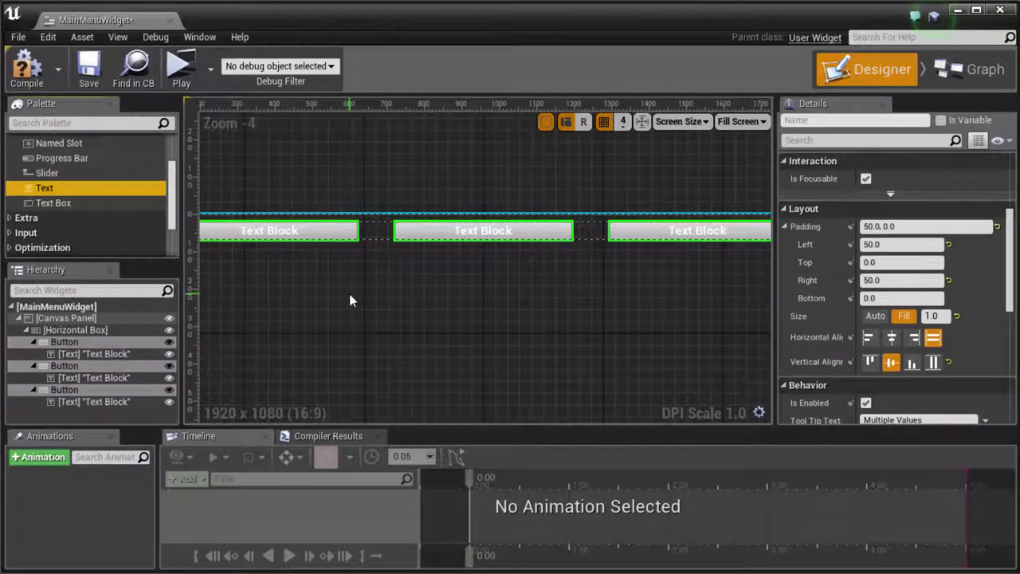
- Set the Normal style tint of all three Buttons to semi-transparent blue with R 0, G 0, B 1 and alpha 0.316
scroll(840, 200, "up", 6)
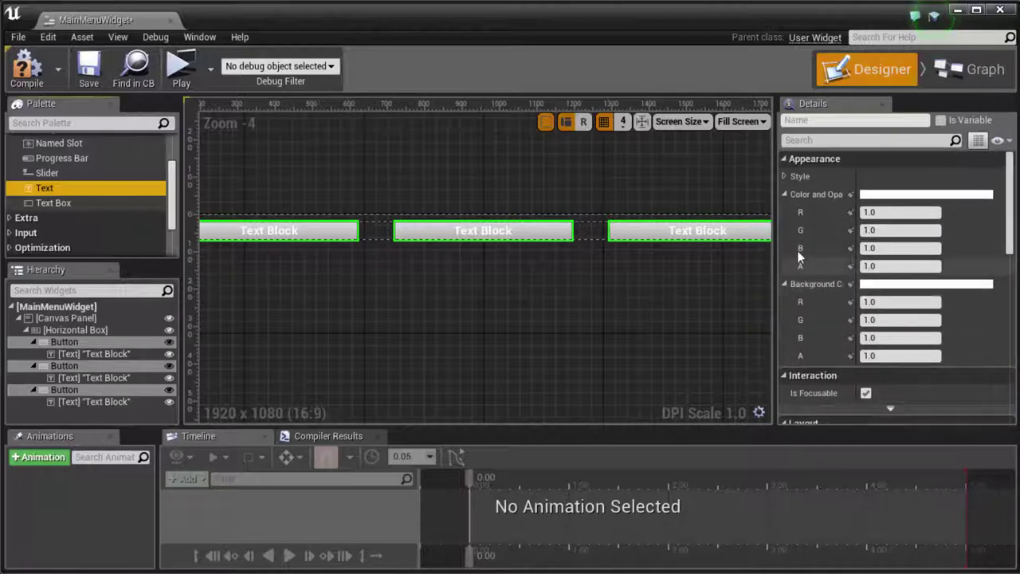
left_click(785, 178)
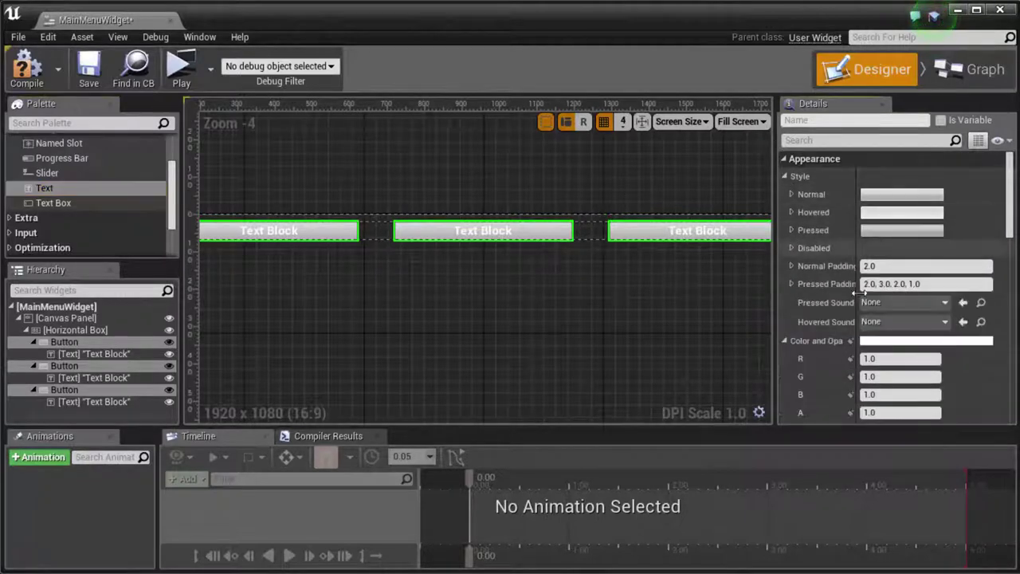
scroll(853, 282, "down", 1)
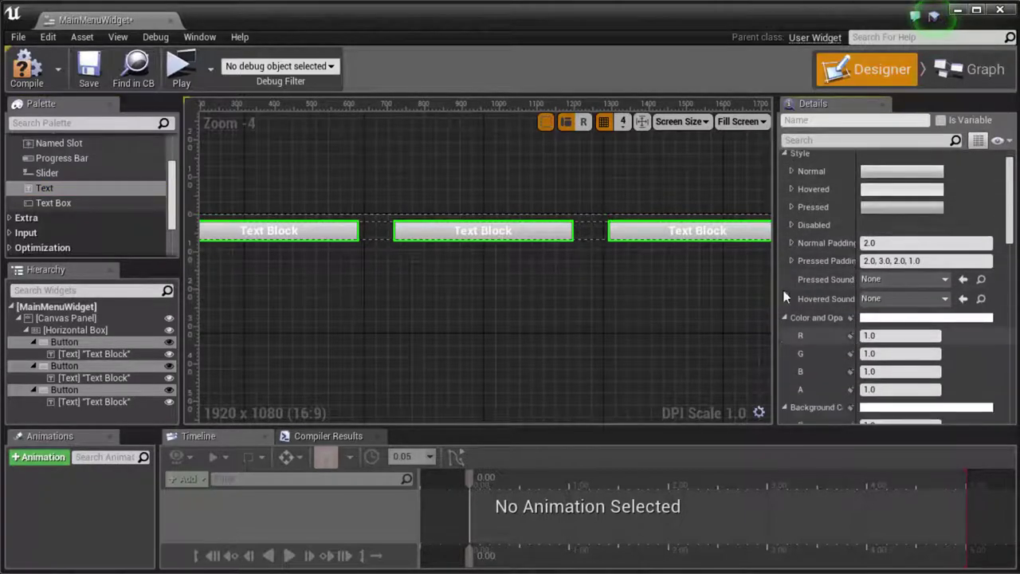
left_click(791, 171)
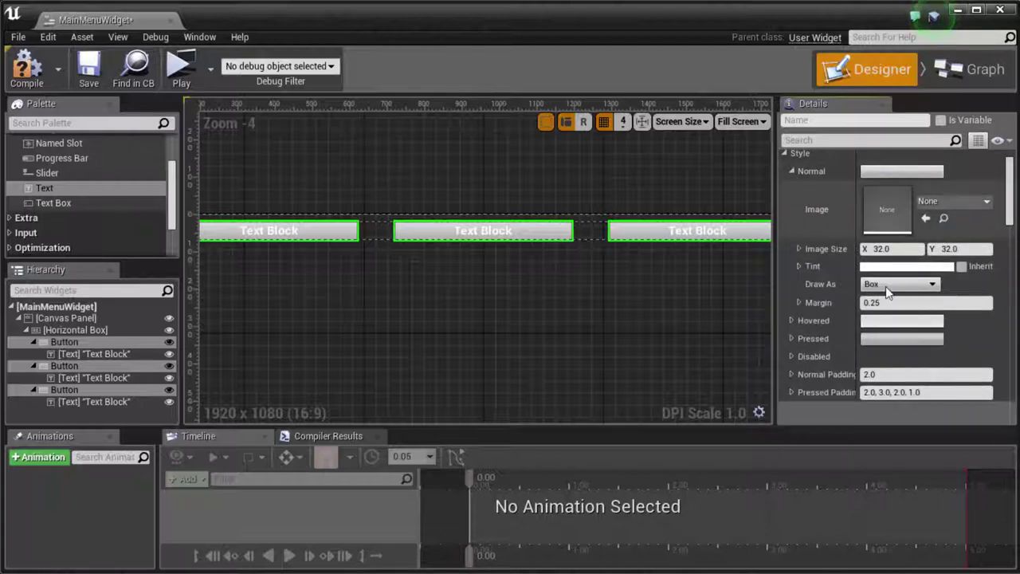
left_click(924, 272)
mouse_move(690, 295)
left_mouse_down()
mouse_move(656, 314)
mouse_move(650, 368)
mouse_move(663, 368)
left_mouse_up()
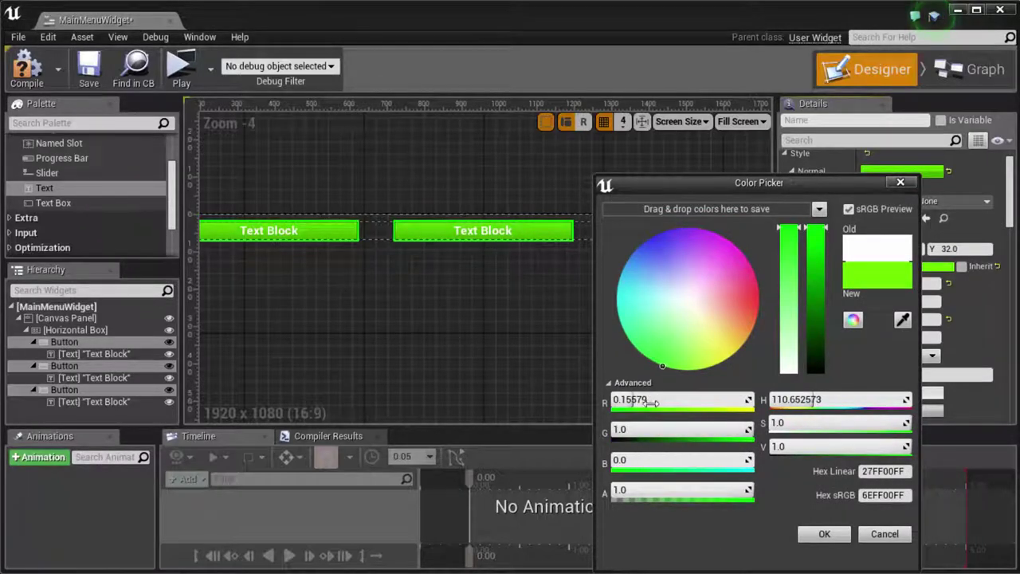
left_click_drag(630, 400, 612, 400)
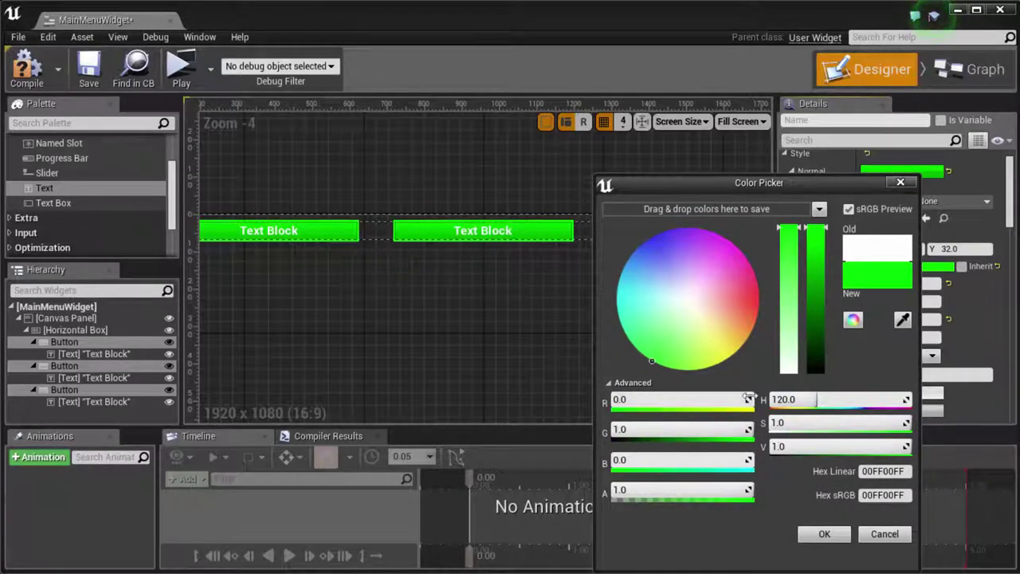
left_click_drag(667, 351, 639, 212)
left_click(655, 236)
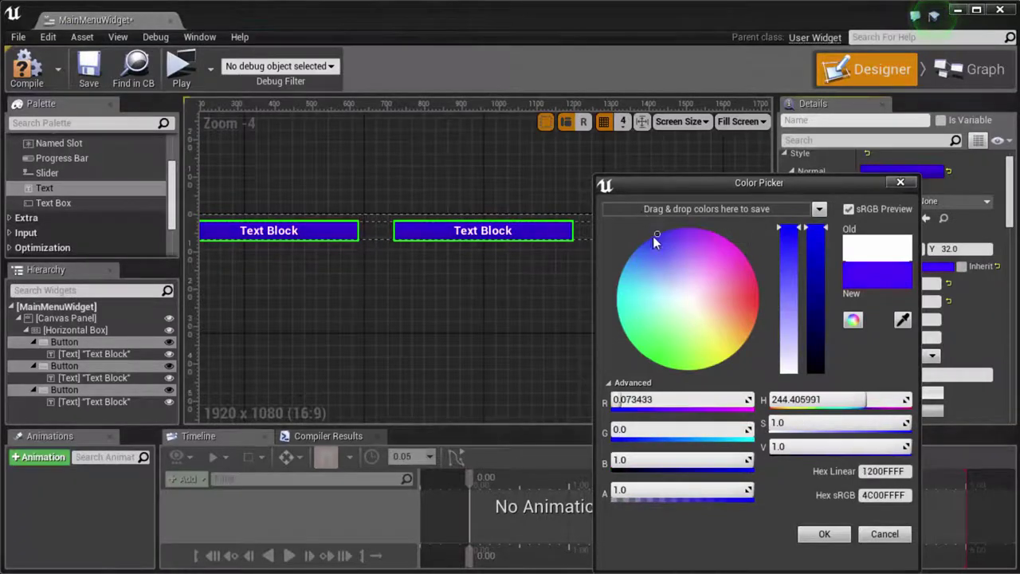
left_click_drag(659, 401, 611, 400)
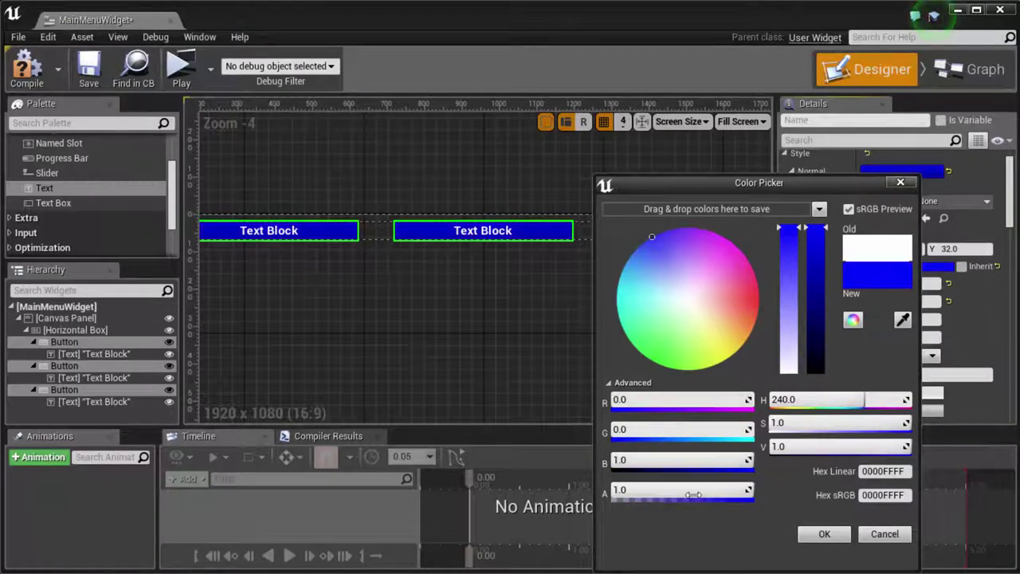
left_click_drag(666, 489, 642, 490)
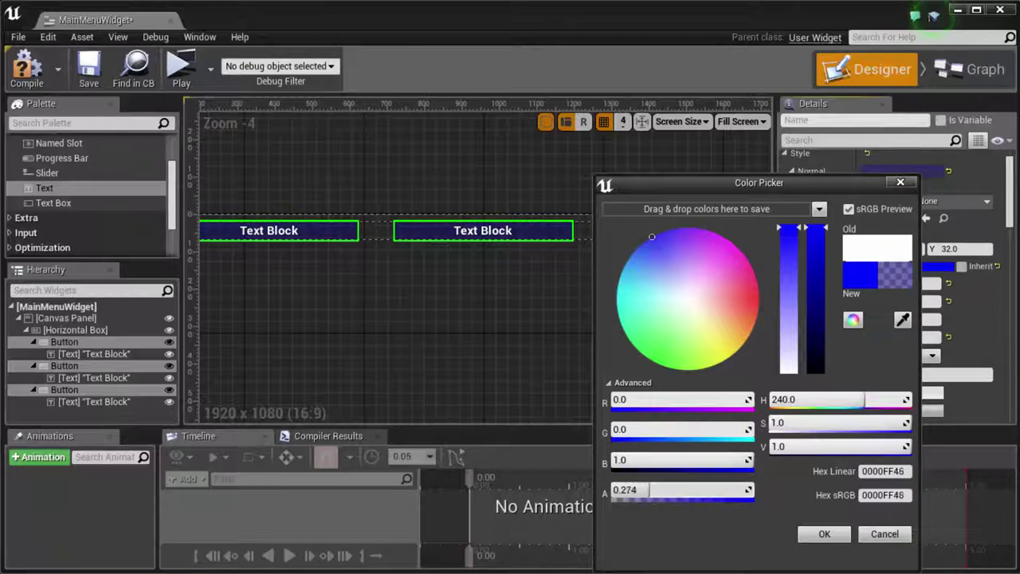
left_click(824, 534)
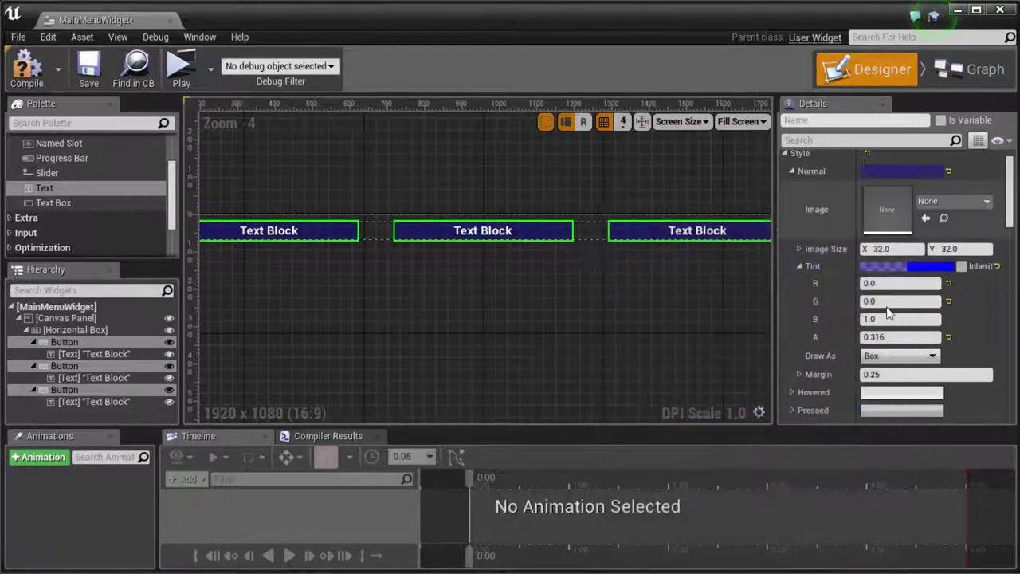
- Set the Normal style of all three Buttons to draw as Image
left_click(886, 356)
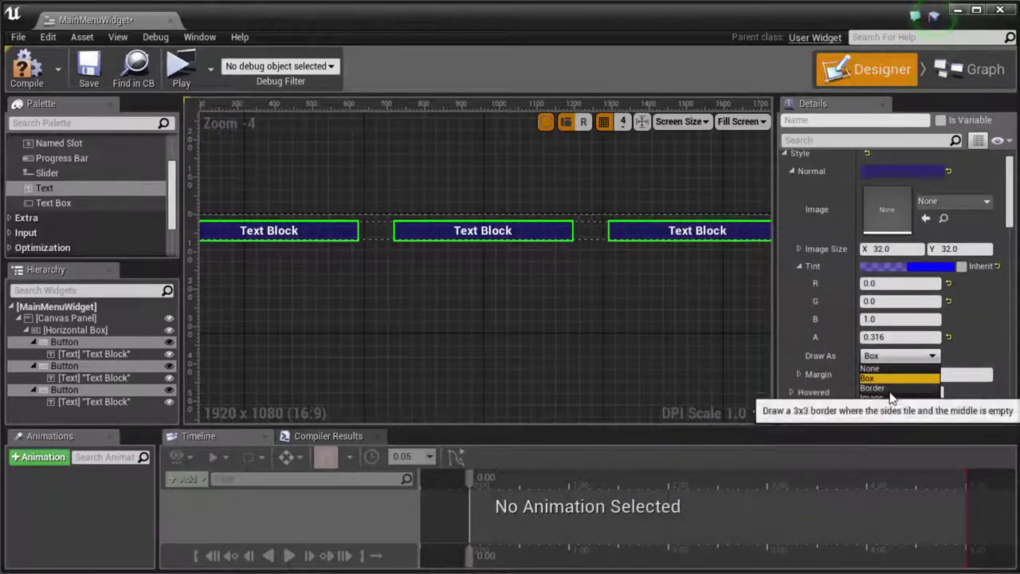
left_click(887, 398)
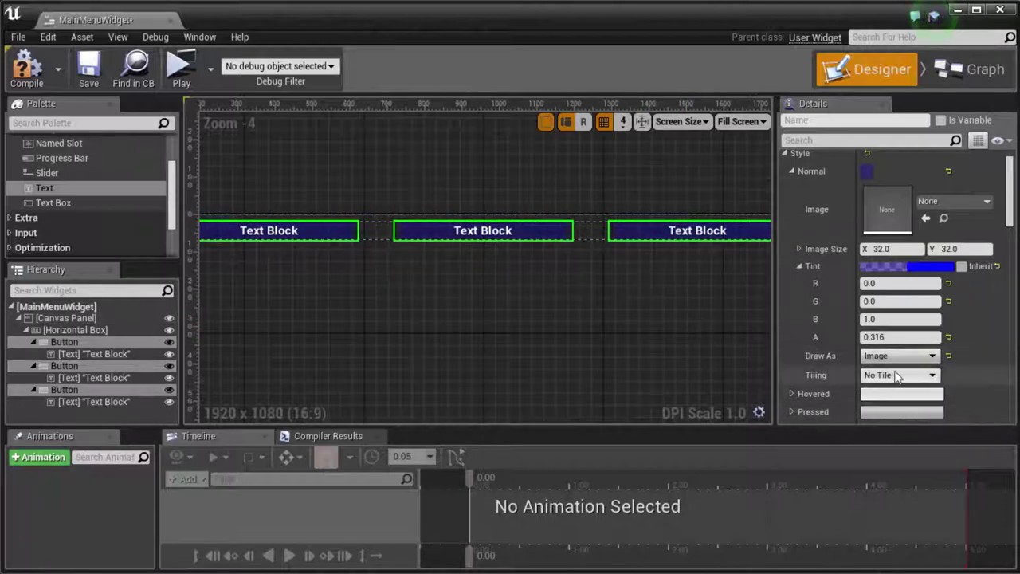
scroll(836, 351, "down", 3)
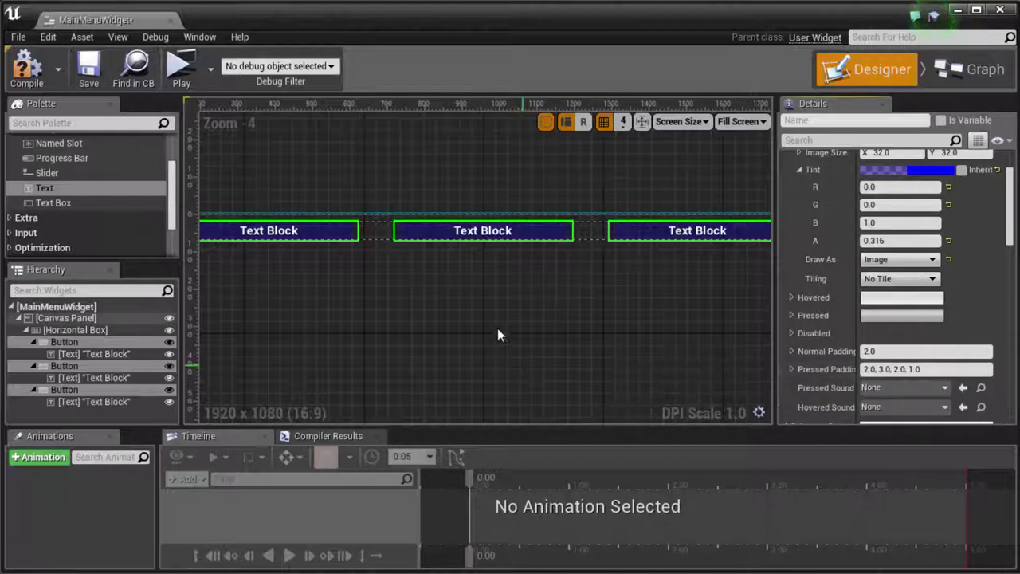
scroll(821, 360, "down", 3)
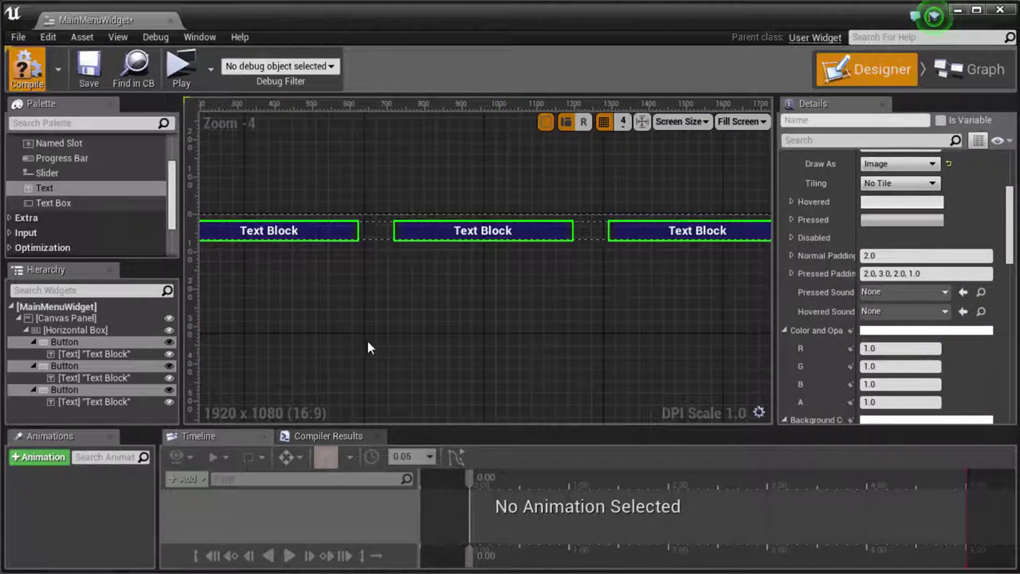
- Change the first button's text to Play
left_click(292, 234)
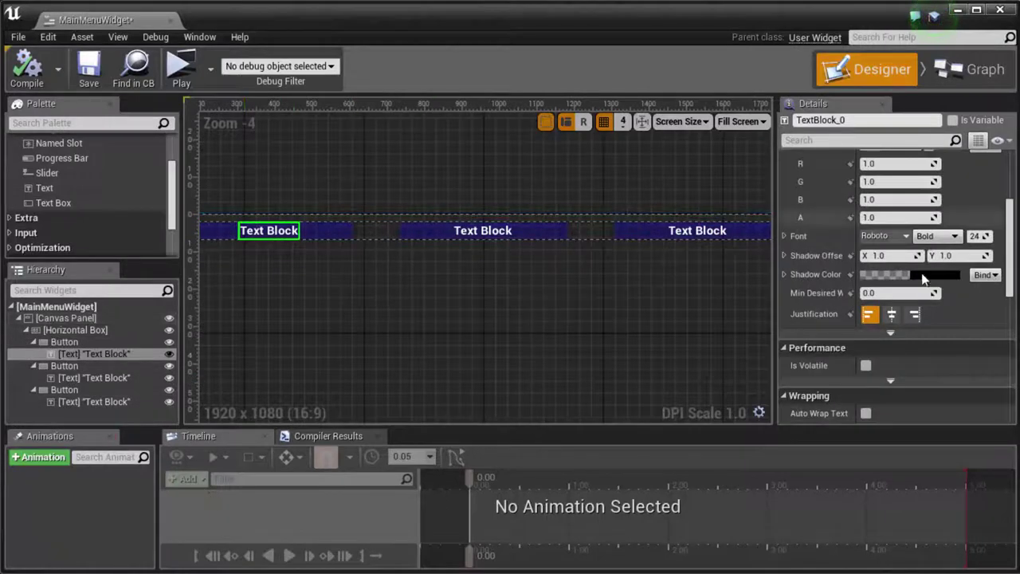
scroll(882, 291, "up", 3)
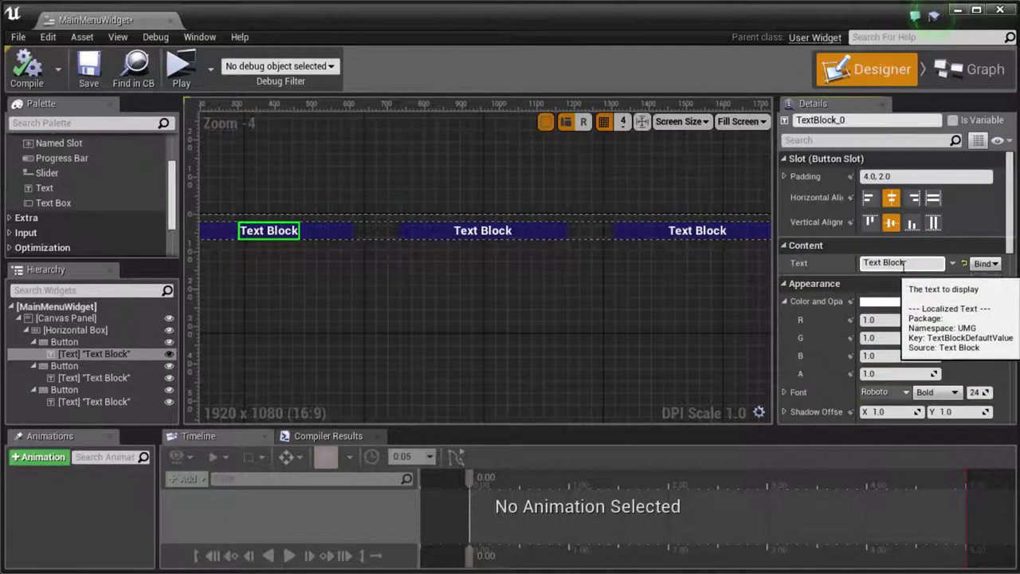
left_click(900, 263)
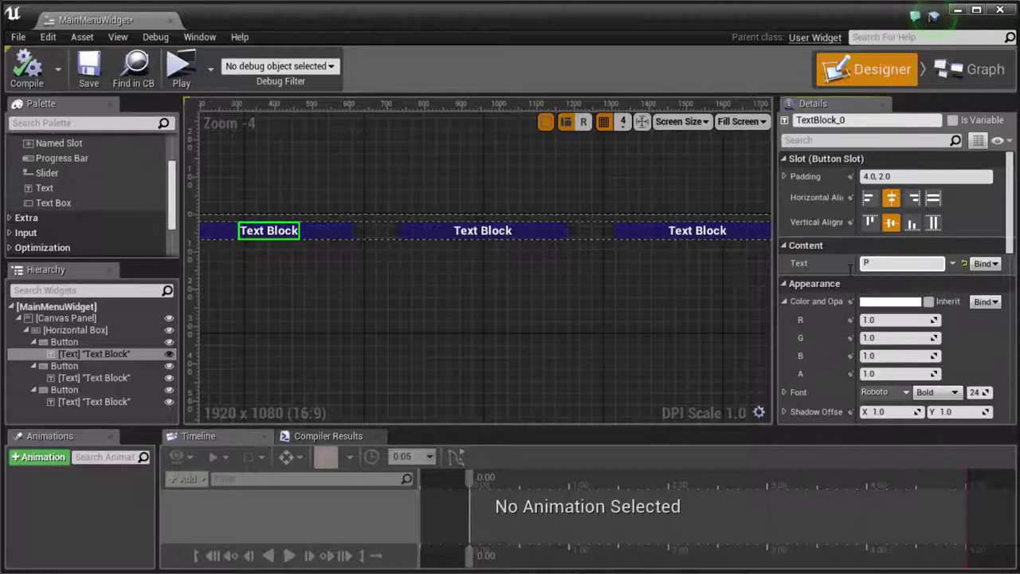
type("Play")
key("Return")
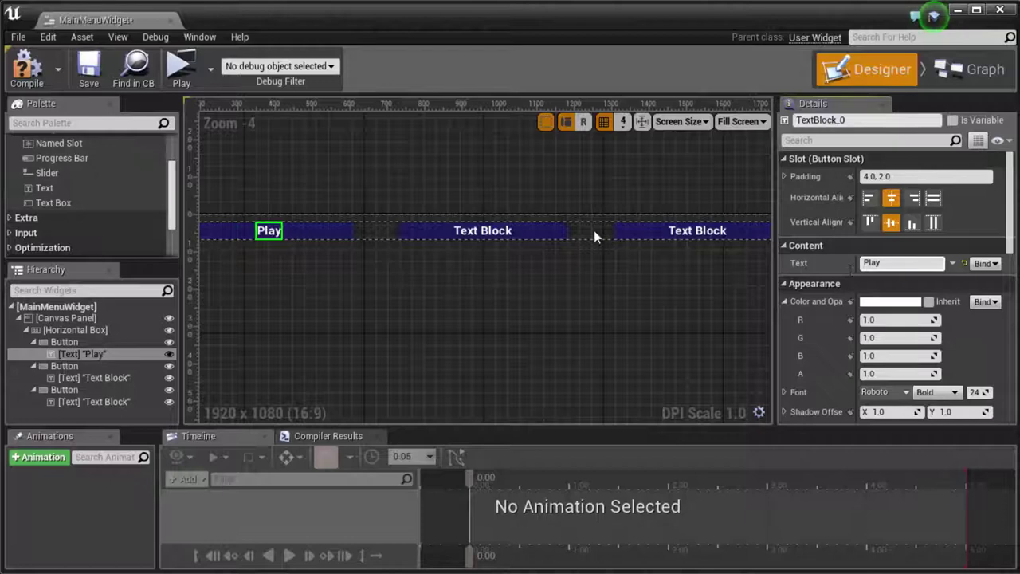
- Change the middle button's text to Options and the third button's text to Quit
left_click(483, 230)
left_click(913, 263)
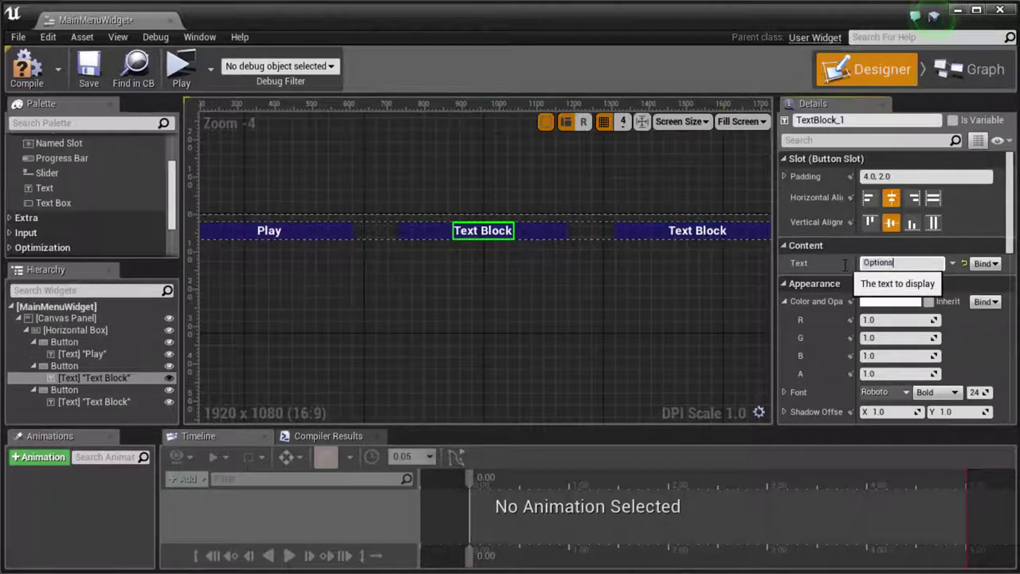
key("Return")
left_click(710, 230)
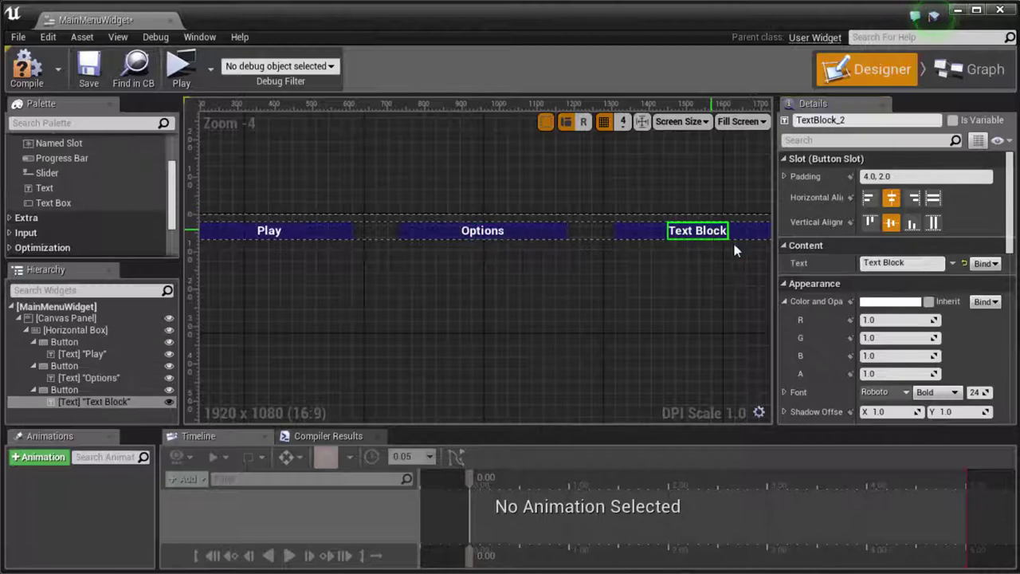
left_click(925, 263)
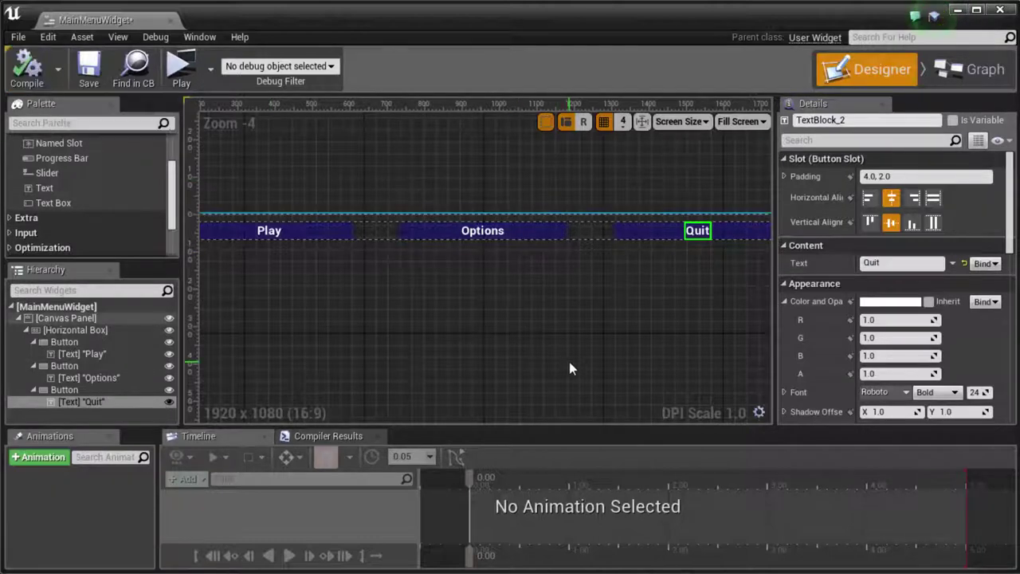
- Select the Quit button and add an OnClicked event for it in the event graph
right_click_drag(433, 365, 448, 269)
scroll(442, 328, "down", 5)
scroll(431, 272, "up", 4)
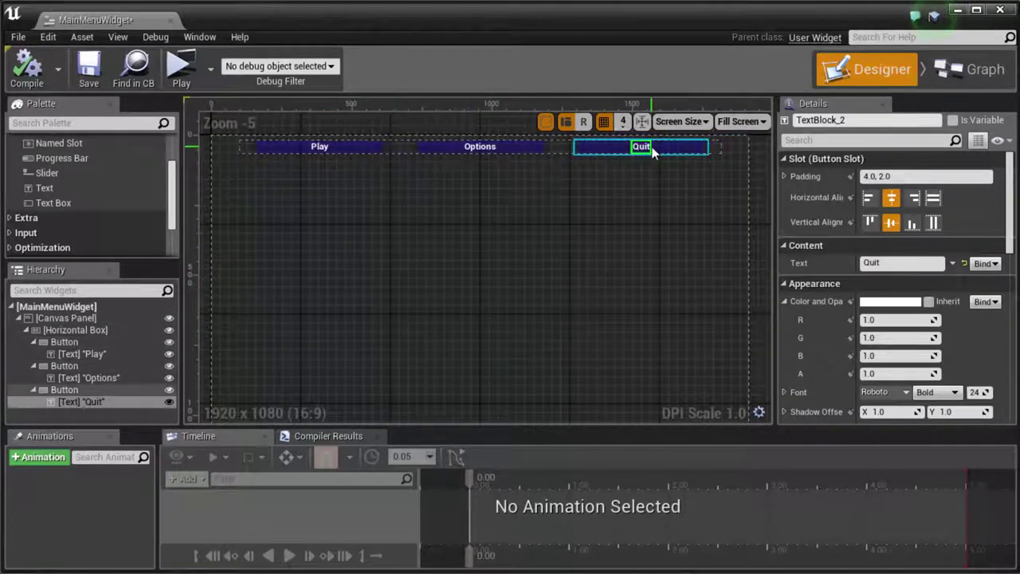
left_click(673, 153)
scroll(914, 277, "down", 1)
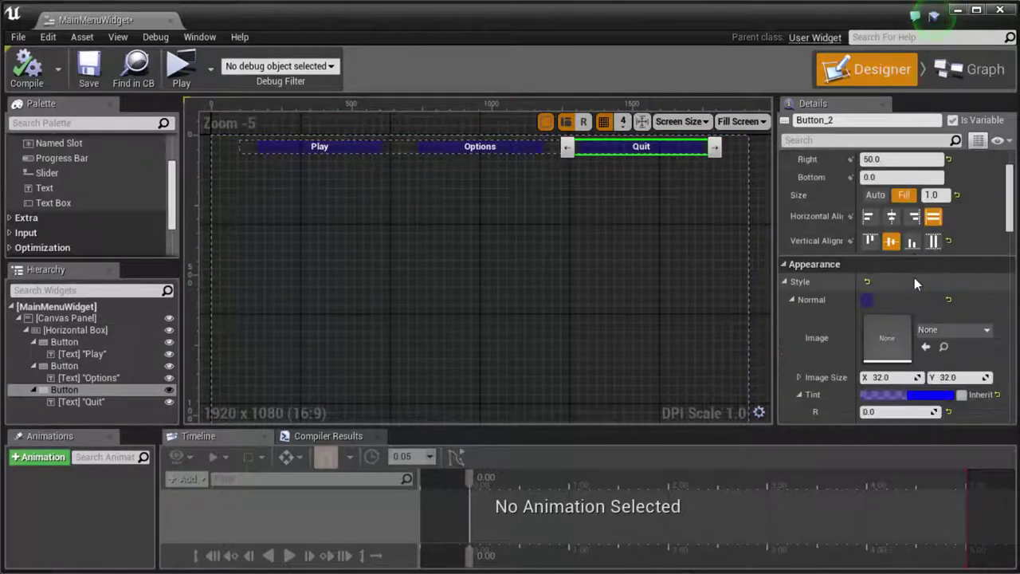
scroll(914, 277, "up", 1)
scroll(965, 338, "down", 8)
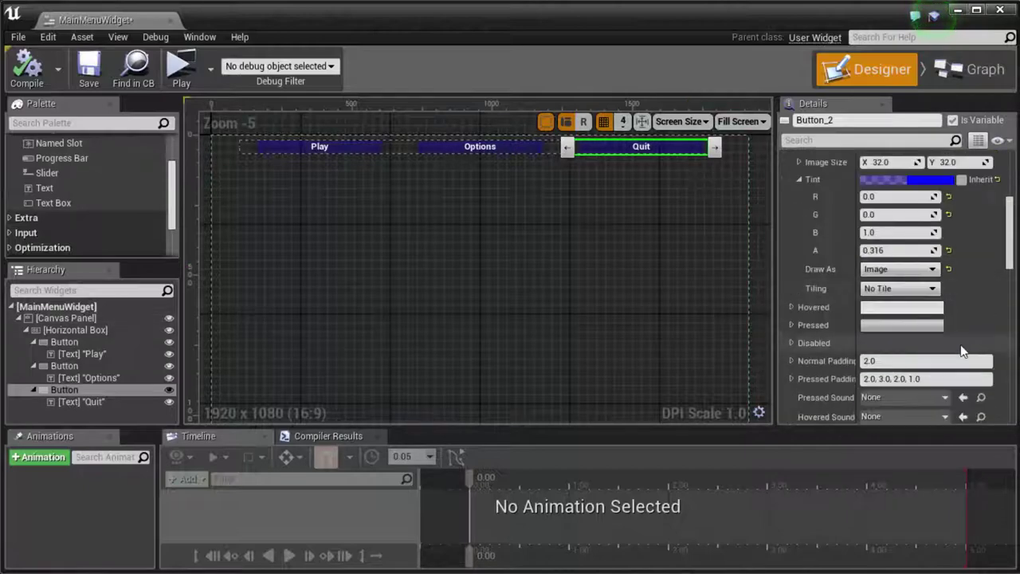
scroll(953, 349, "down", 10)
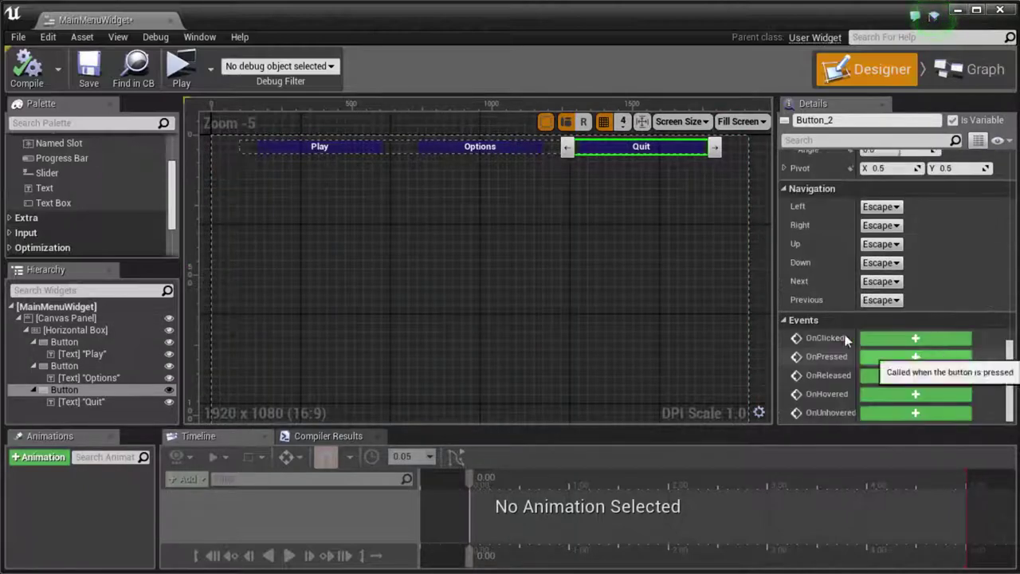
left_click(913, 340)
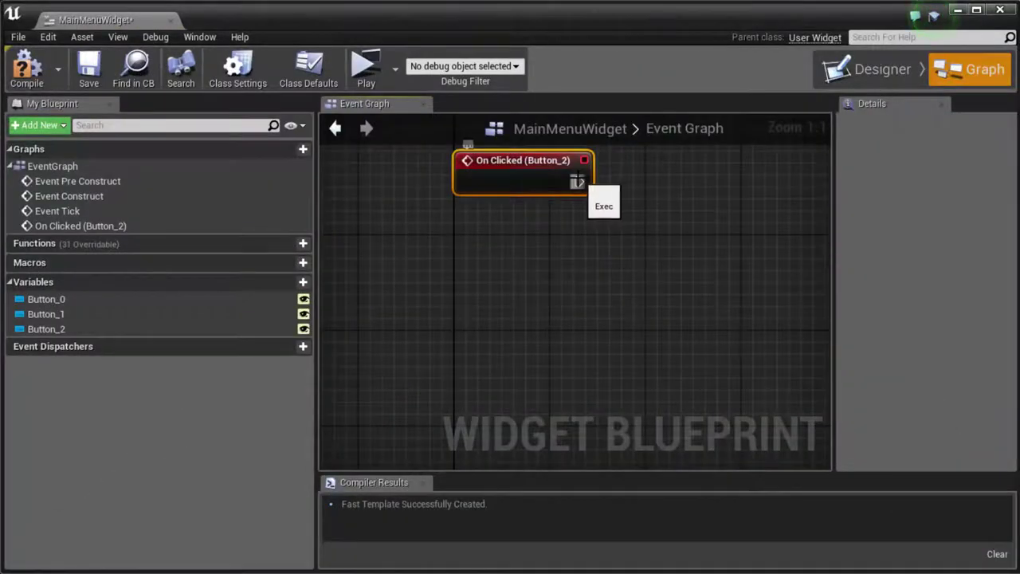
- Add a Quit Game node executed from the On Clicked (Button_2) event
left_click_drag(579, 182, 668, 227)
type("quit")
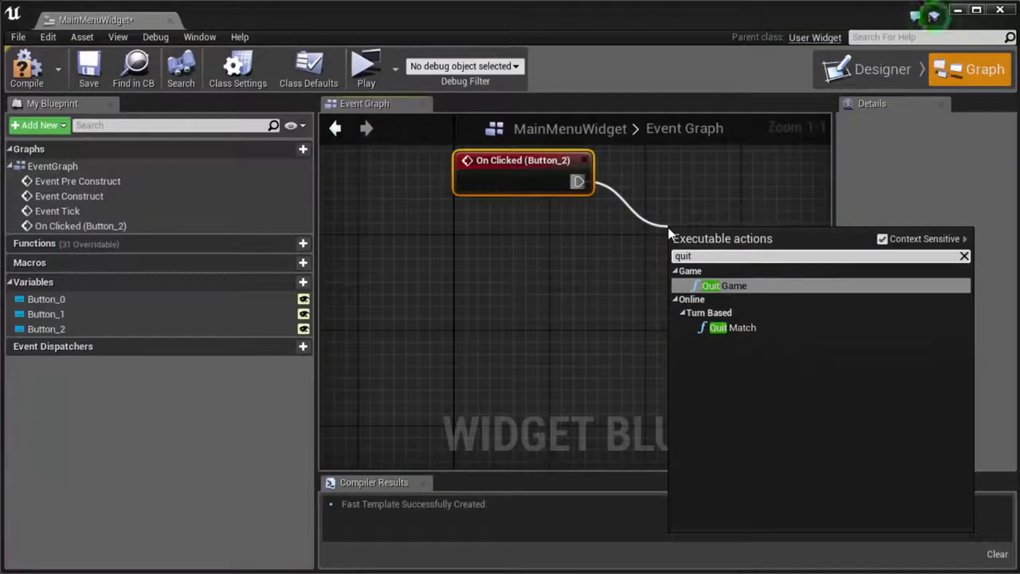
key("Return")
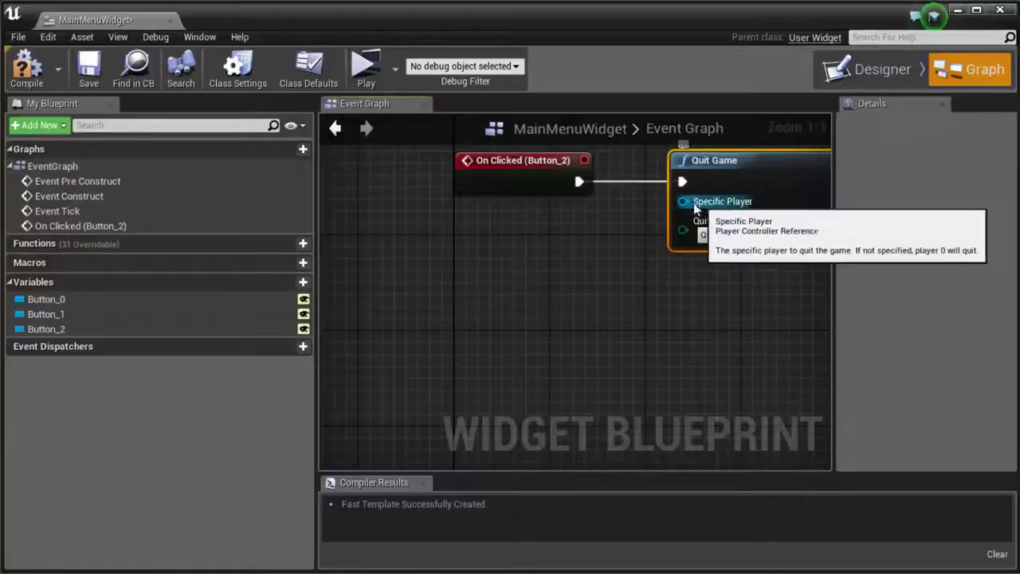
- Align the Quit Game node with the event, feed its Specific Player input from a Get Player Controller node, and save the widget
left_click_drag(683, 201, 593, 248)
type("contr")
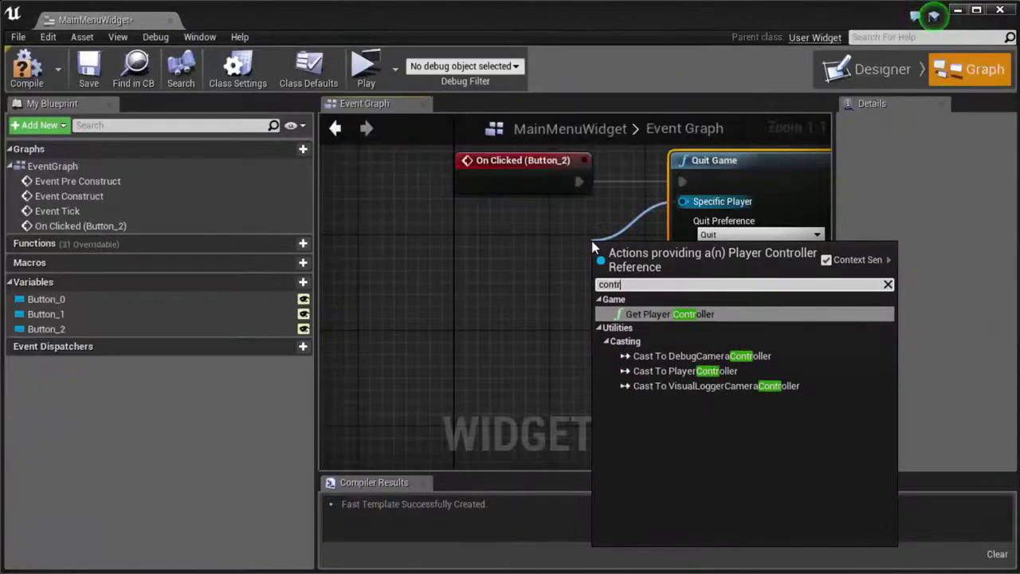
key("Return")
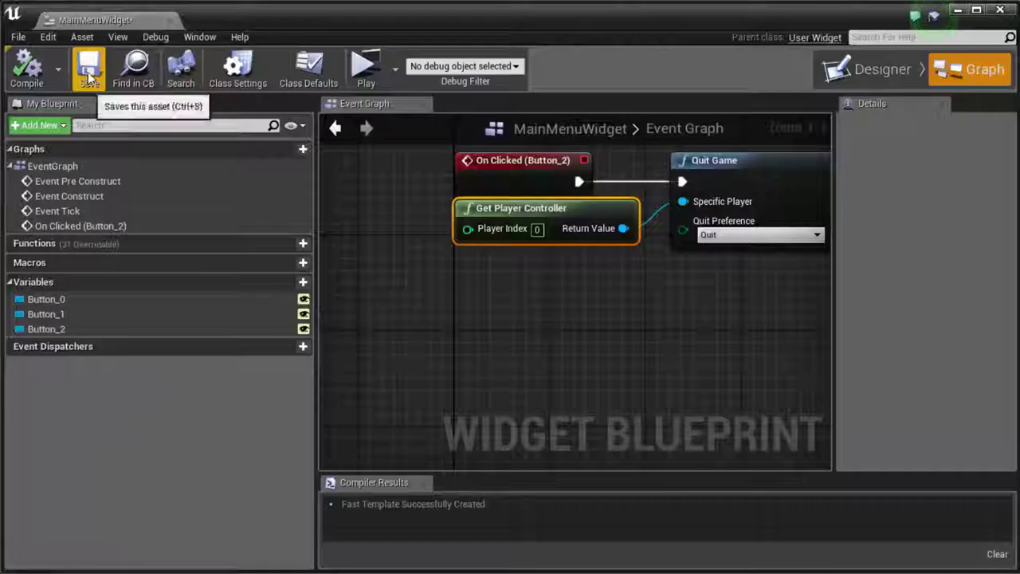
left_click(89, 76)
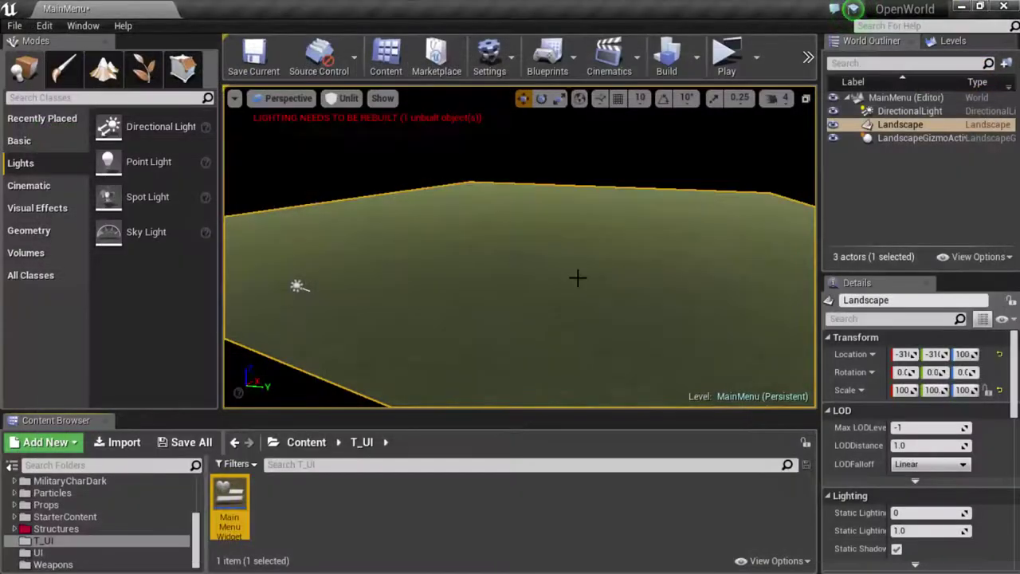
- Place a Cine Camera Actor on the landscape near the directional light
right_click_drag(520, 247, 499, 242)
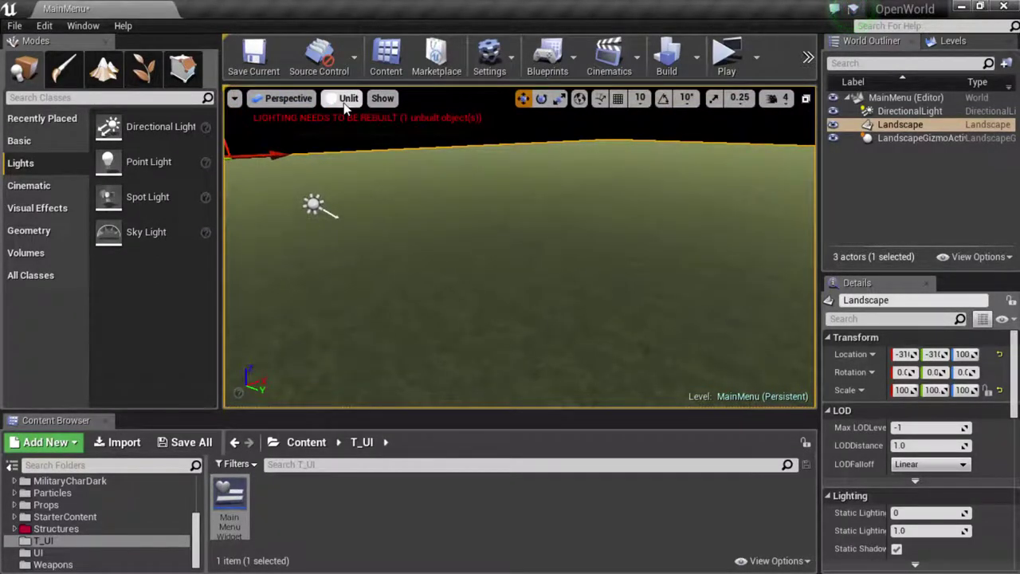
left_click(35, 208)
left_click(34, 188)
left_click_drag(127, 199, 329, 296)
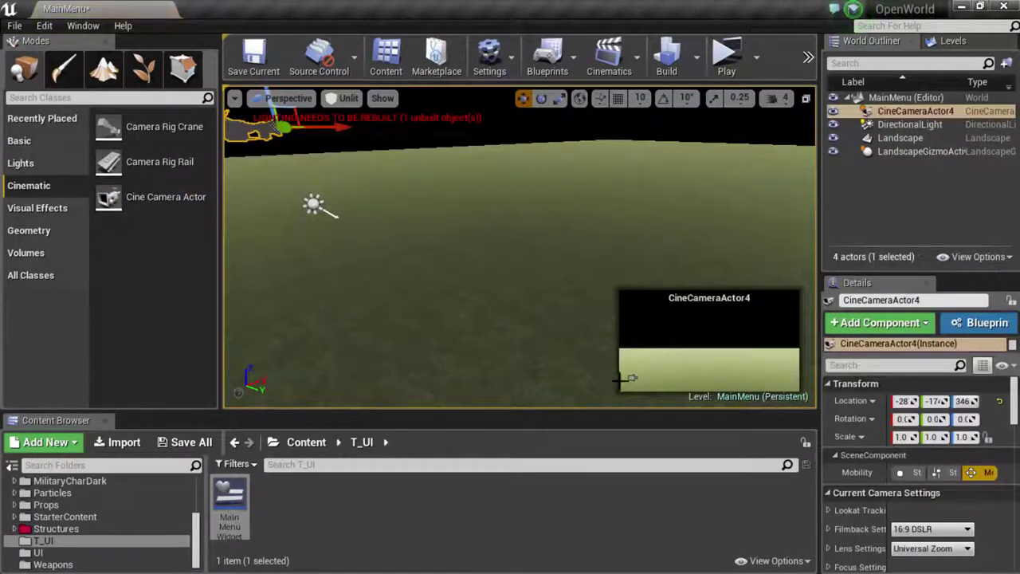
left_click(635, 378)
right_click_drag(556, 249, 493, 221)
key("w")
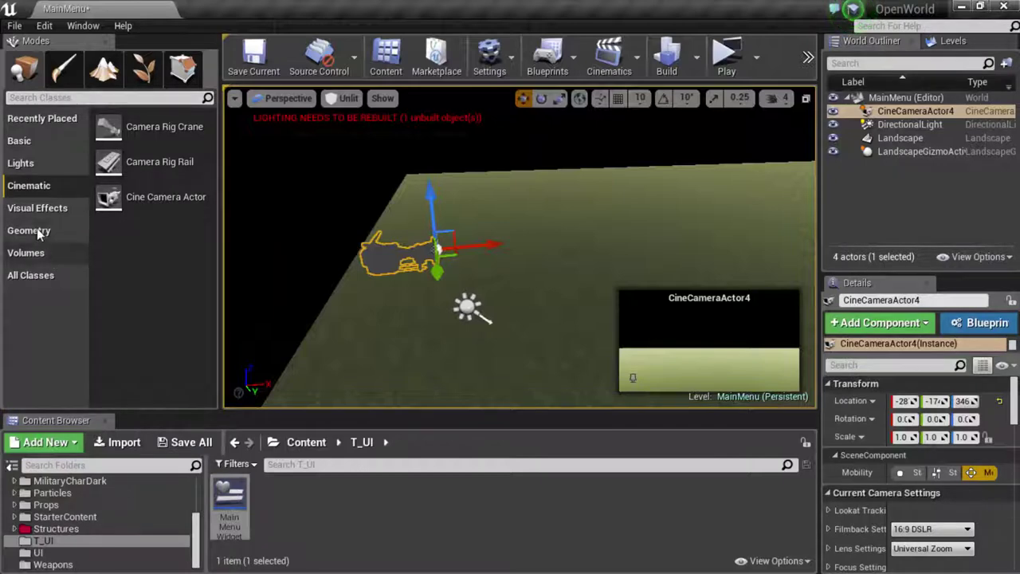
- Place the PlayerCharacter from the Characters content folder on the landscape in front of the cine camera
scroll(56, 530, "up", 5)
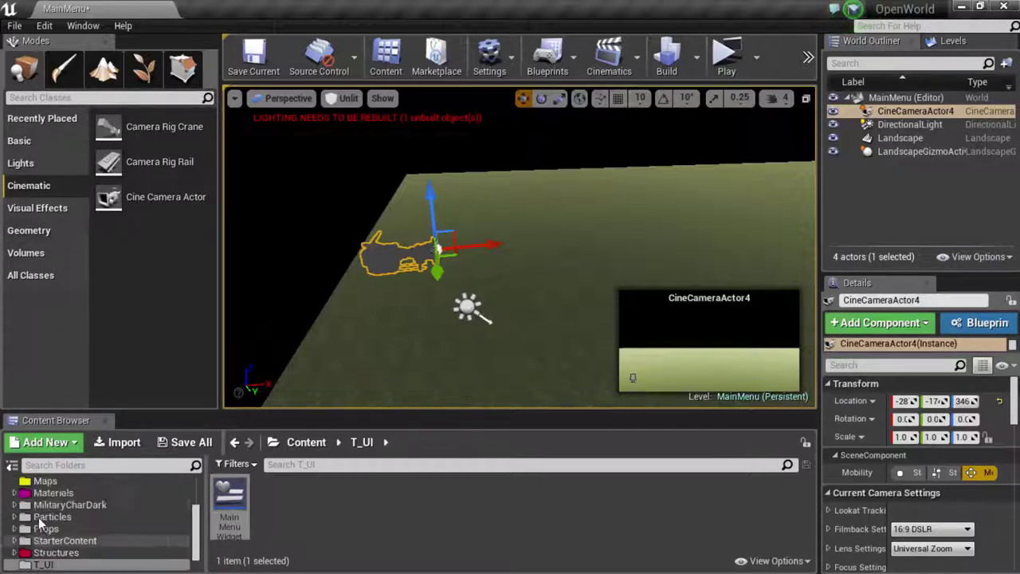
left_click(49, 533)
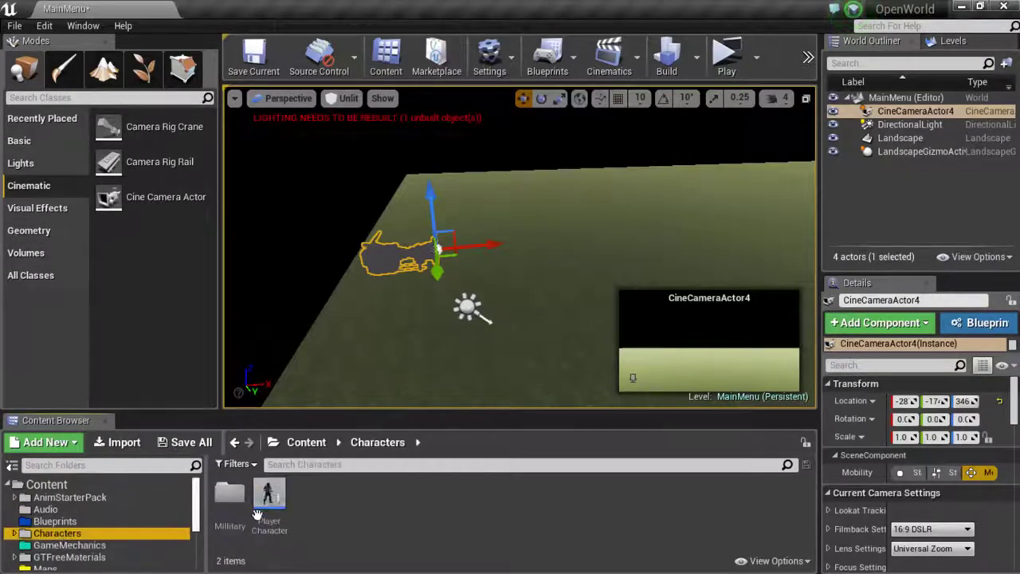
left_click_drag(273, 504, 559, 353)
right_click_drag(560, 353, 551, 353)
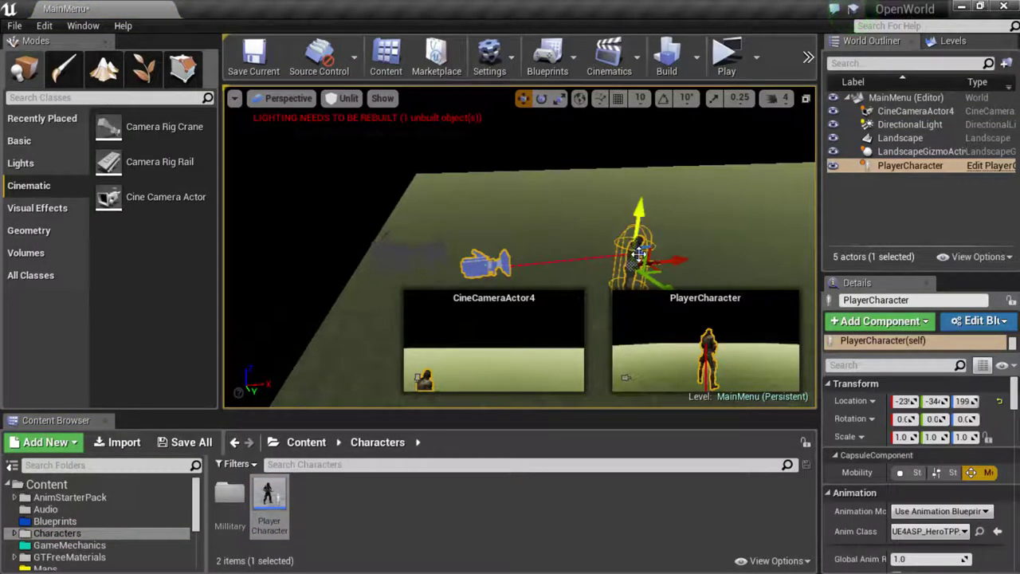
- Rotate the PlayerCharacter about its vertical axis so it faces the cine camera
key("e")
left_click_drag(559, 279, 471, 251)
left_click_drag(598, 284, 641, 285)
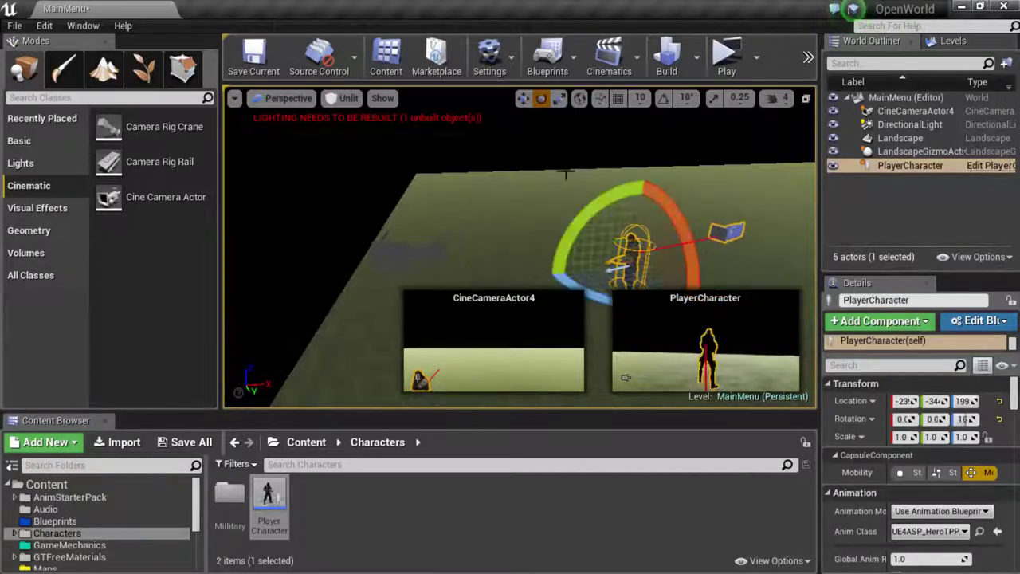
- Reposition the cine camera in height and sideways so the whole PlayerCharacter stands near the middle of its preview
right_click_drag(629, 279, 550, 349)
key("a")
key("d")
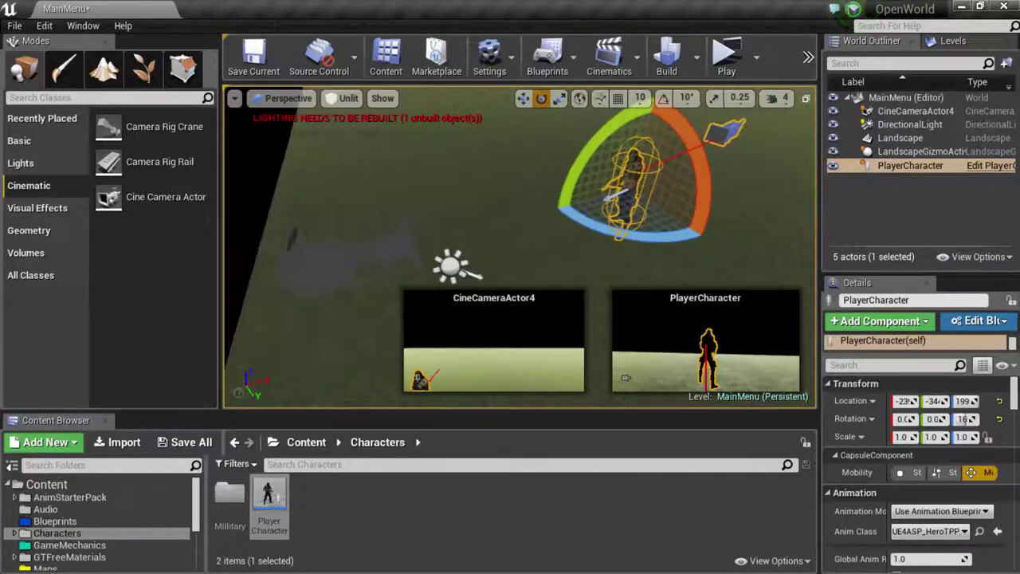
mouse_move(470, 247)
right_mouse_down()
mouse_move(470, 236)
mouse_move(502, 241)
mouse_move(504, 215)
mouse_move(494, 255)
mouse_move(518, 259)
mouse_move(510, 239)
mouse_move(482, 232)
right_mouse_up()
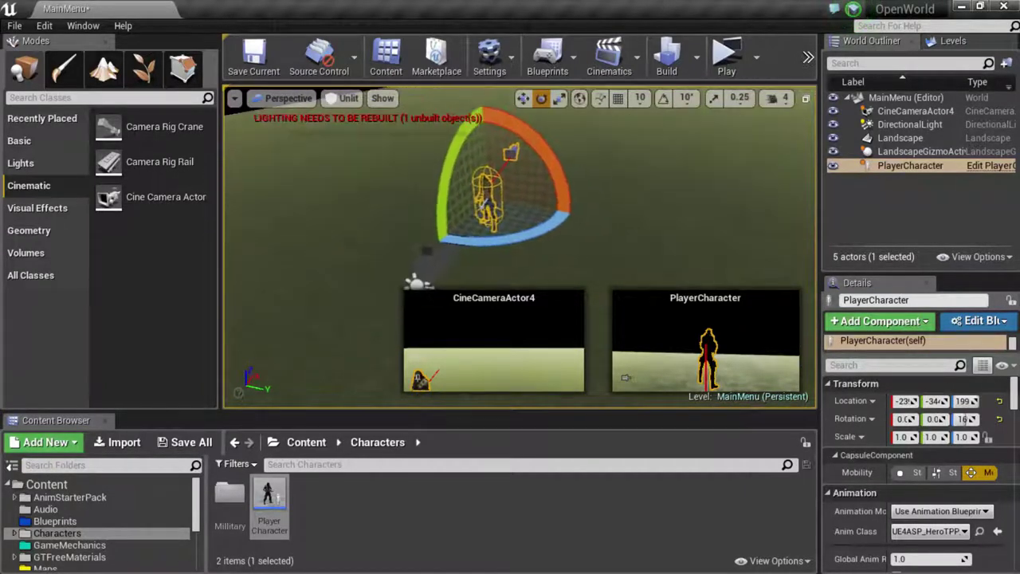
left_click(428, 259)
key("w")
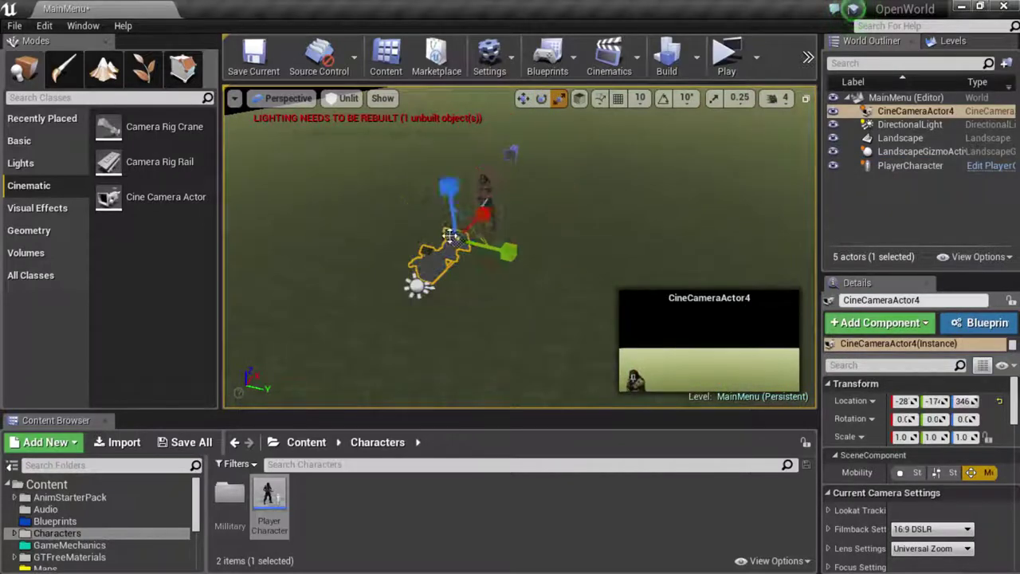
left_click_drag(460, 236, 469, 287)
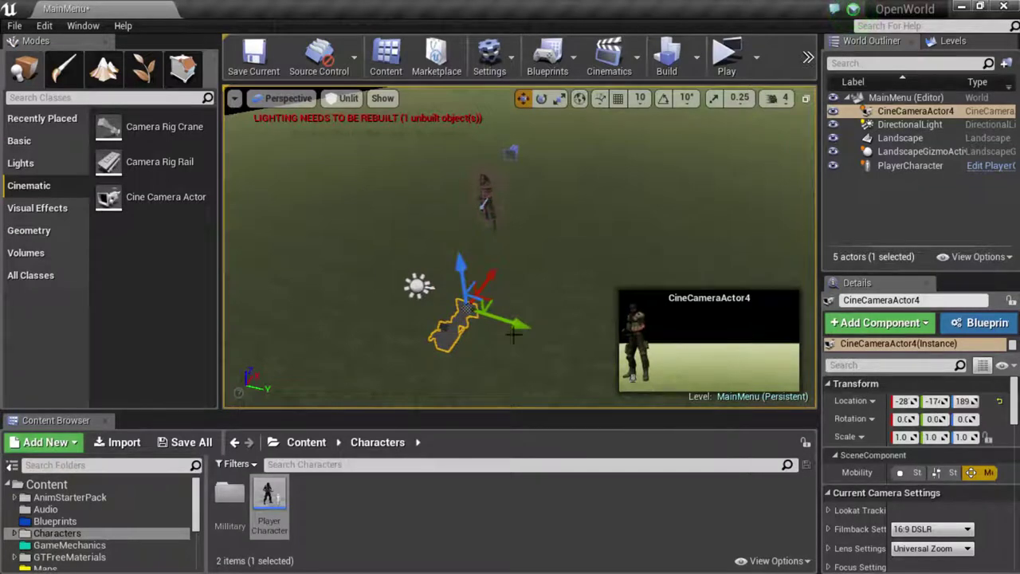
left_click_drag(514, 327, 444, 316)
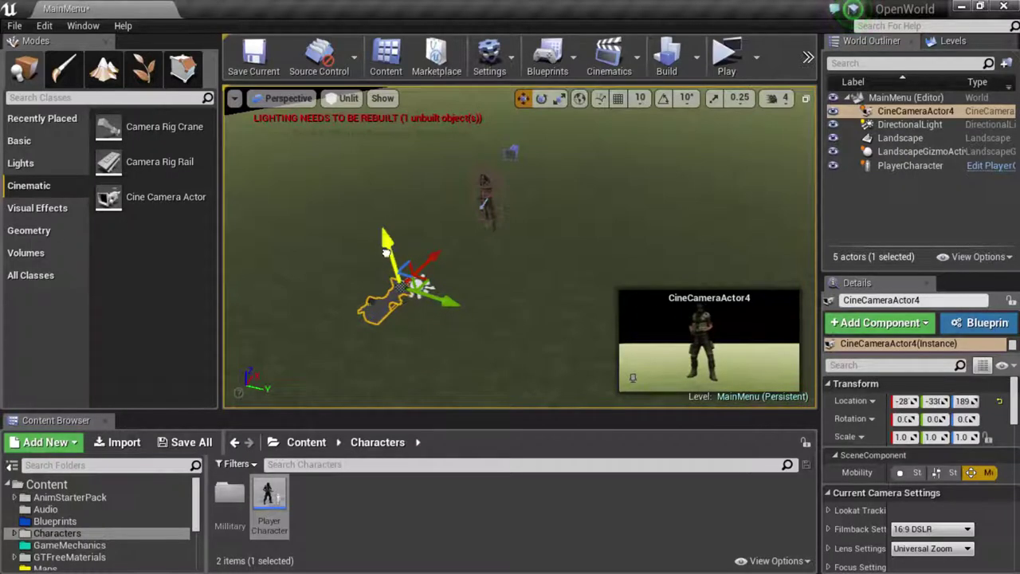
mouse_move(384, 252)
left_mouse_down()
mouse_move(385, 263)
mouse_move(386, 242)
left_mouse_up()
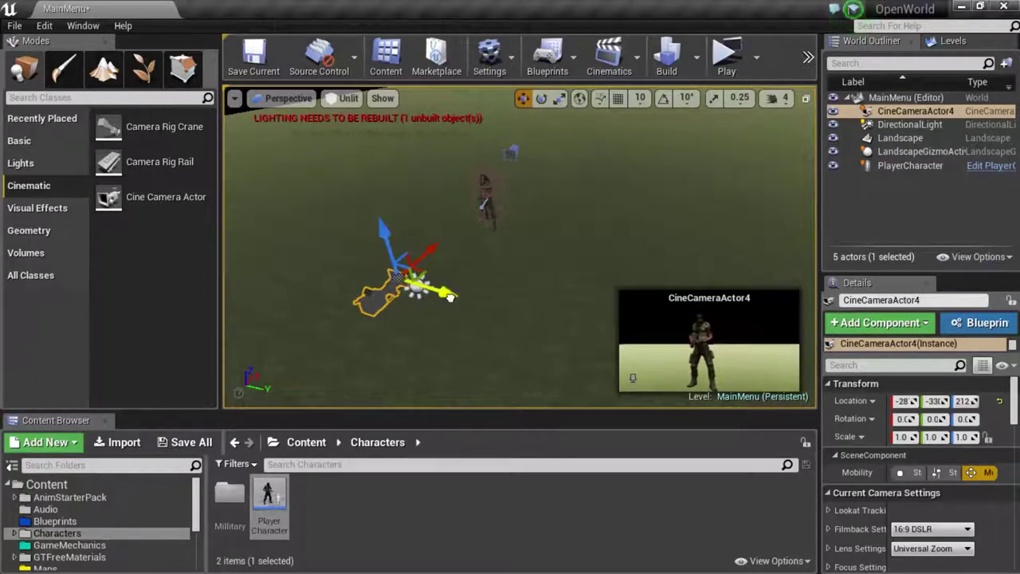
left_click_drag(450, 297, 445, 296)
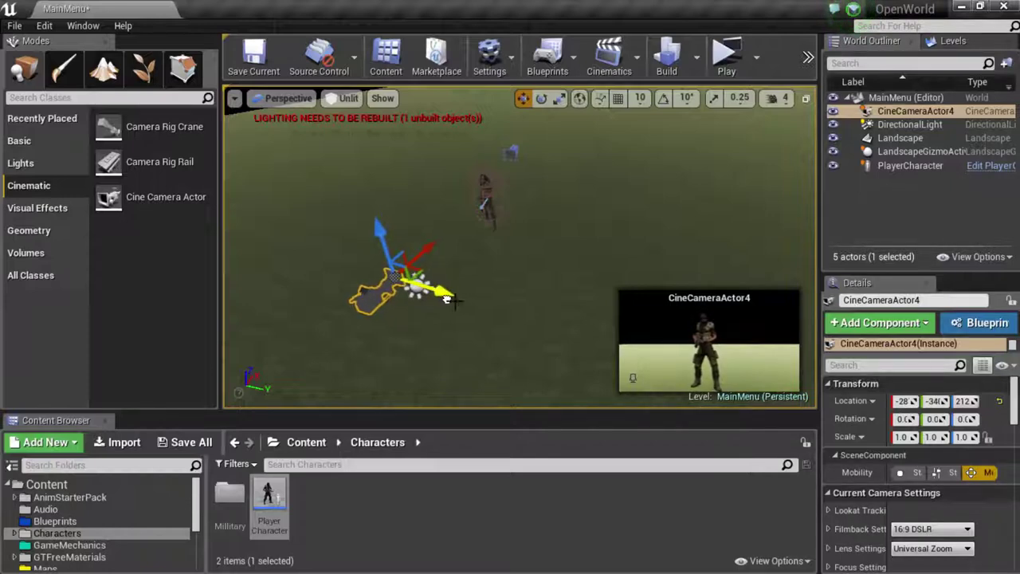
- Tilt the cine camera slightly downward towards the PlayerCharacter
right_click_drag(518, 247, 460, 220)
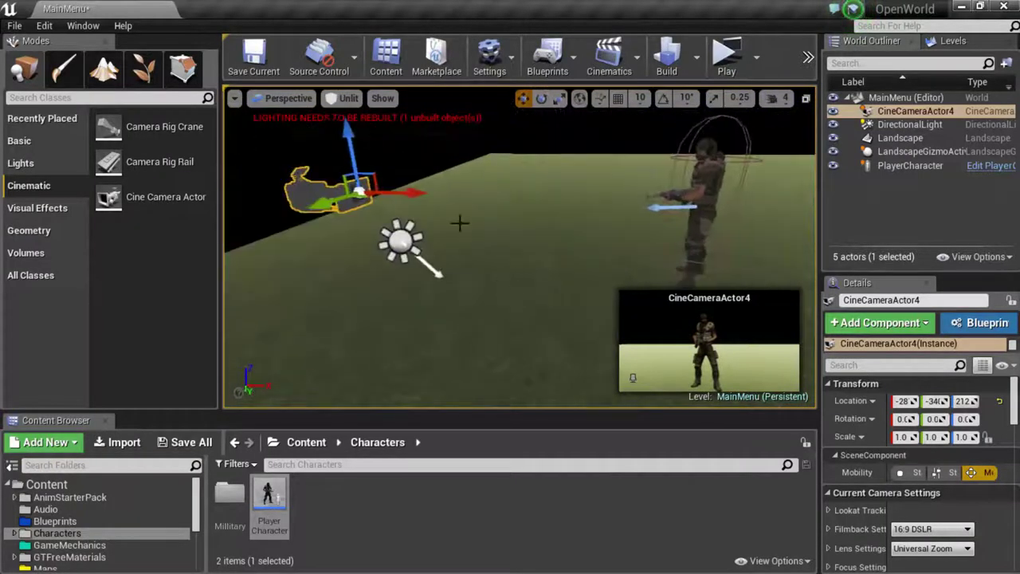
key("e")
left_click_drag(380, 124, 398, 204)
right_click_drag(478, 296, 510, 292)
- Add a Box geometry brush to the level behind the PlayerCharacter
left_click(44, 142)
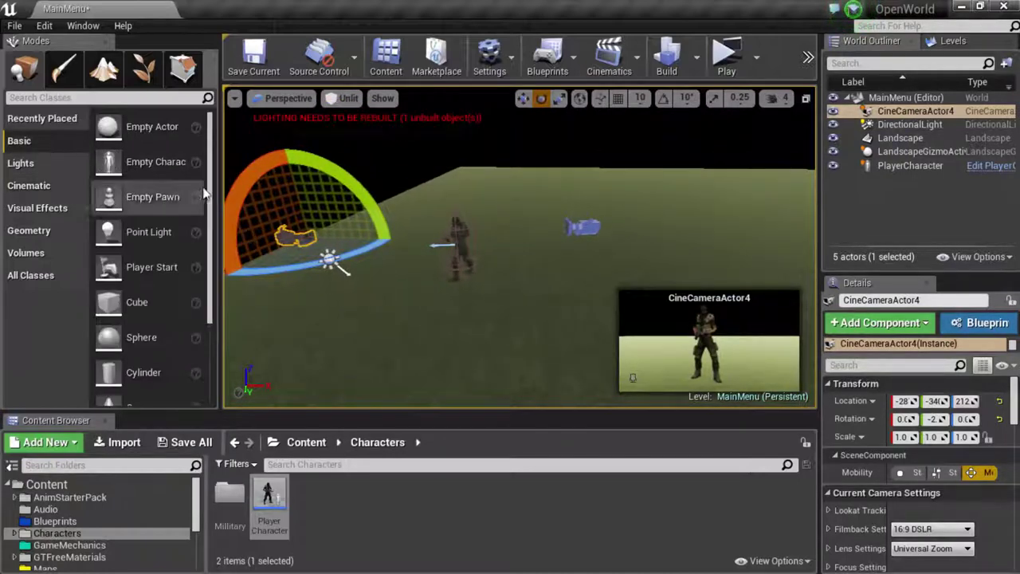
left_click(29, 229)
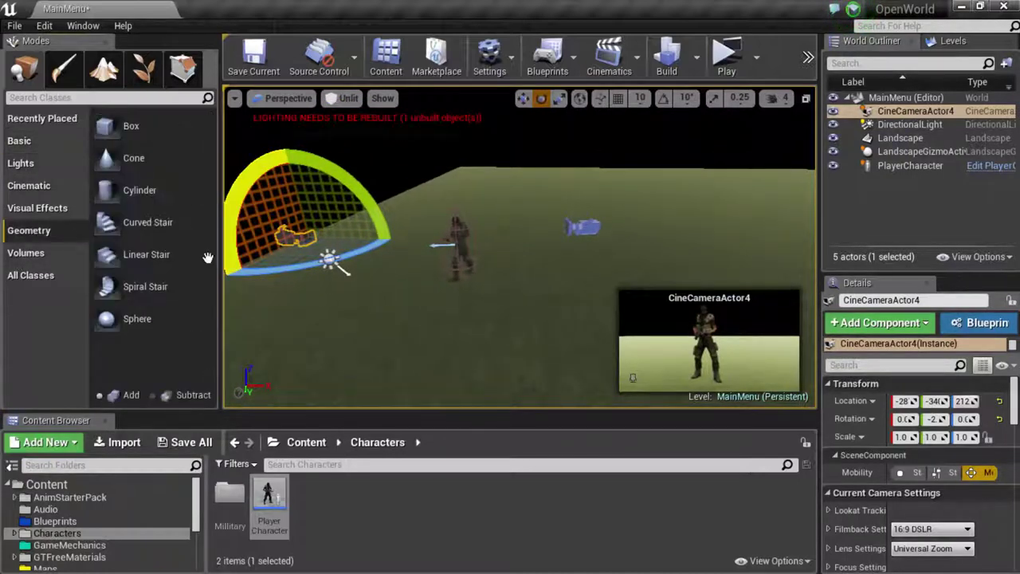
mouse_move(128, 125)
left_mouse_down()
mouse_move(556, 285)
mouse_move(702, 279)
left_mouse_up()
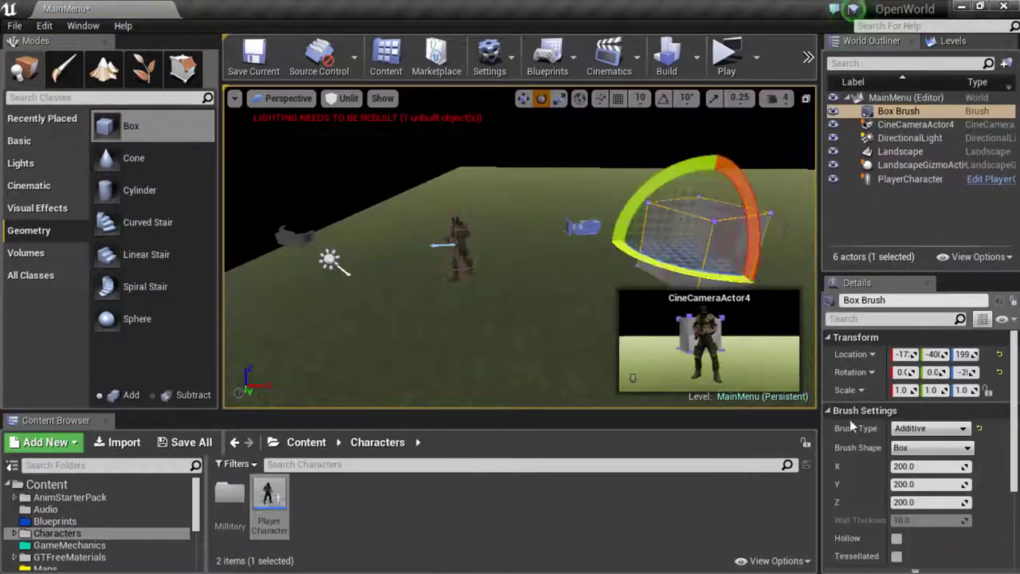
- Set the box brush's X, Y and Z dimensions to 1000 each
left_click(908, 466)
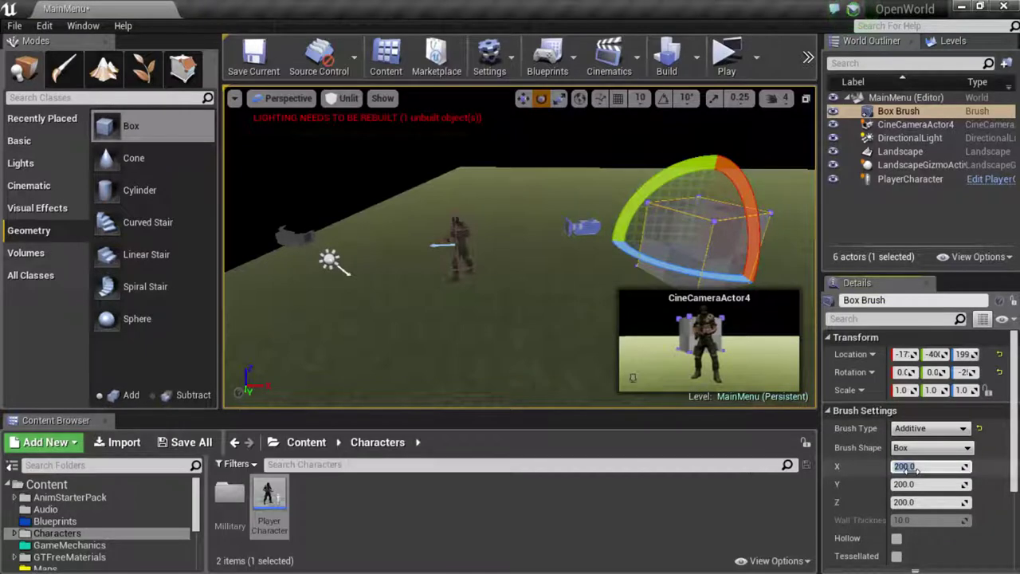
type("1000")
key("Tab")
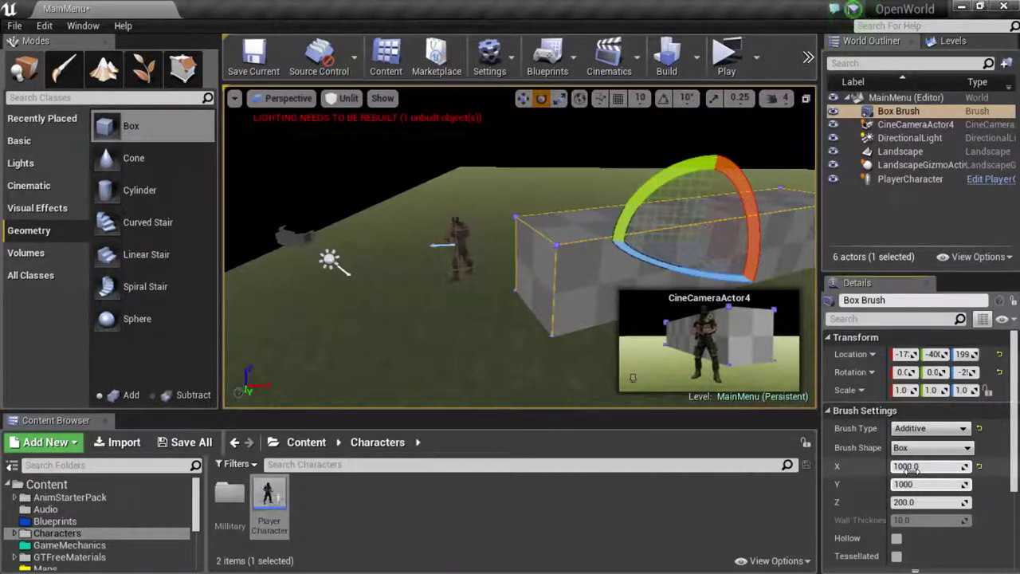
type("1000")
key("Tab")
type("1000")
key("Return")
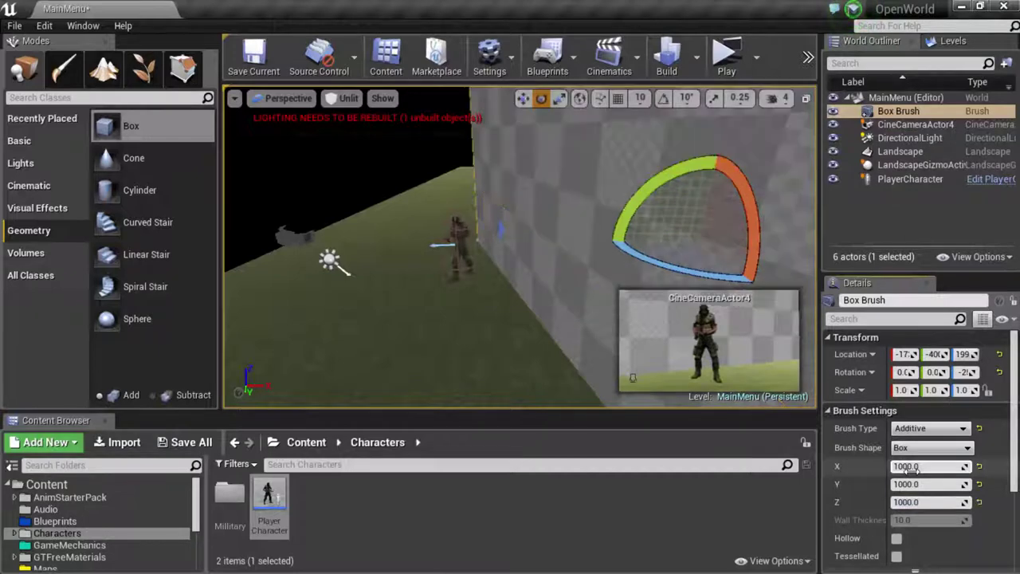
- Move the box brush farther back and sideways so it forms a backdrop behind the PlayerCharacter in the camera preview
left_click(548, 288)
key("r")
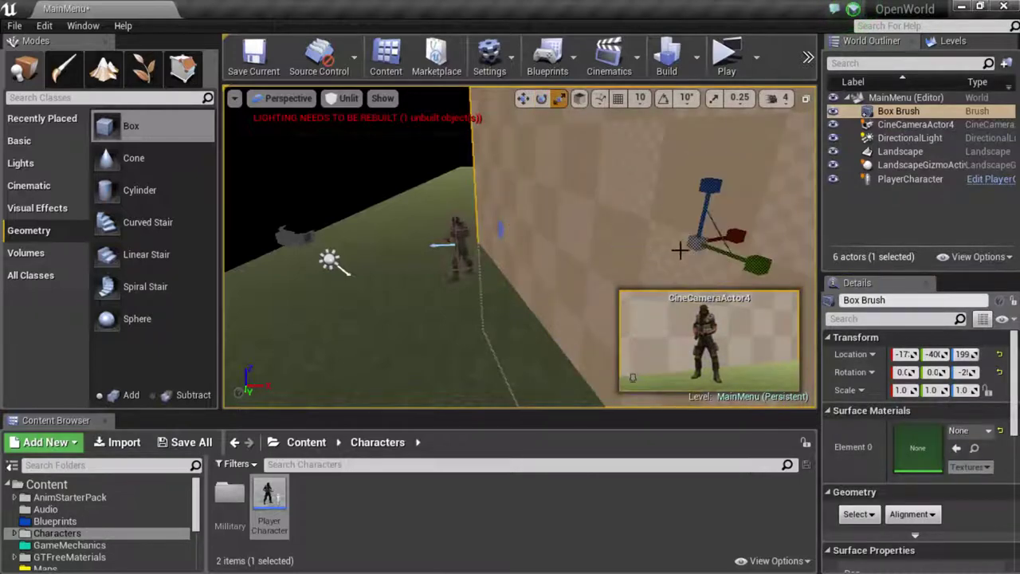
key("w")
left_click_drag(720, 248, 833, 207)
mouse_move(685, 217)
right_mouse_down()
mouse_move(757, 243)
mouse_move(777, 237)
right_mouse_up()
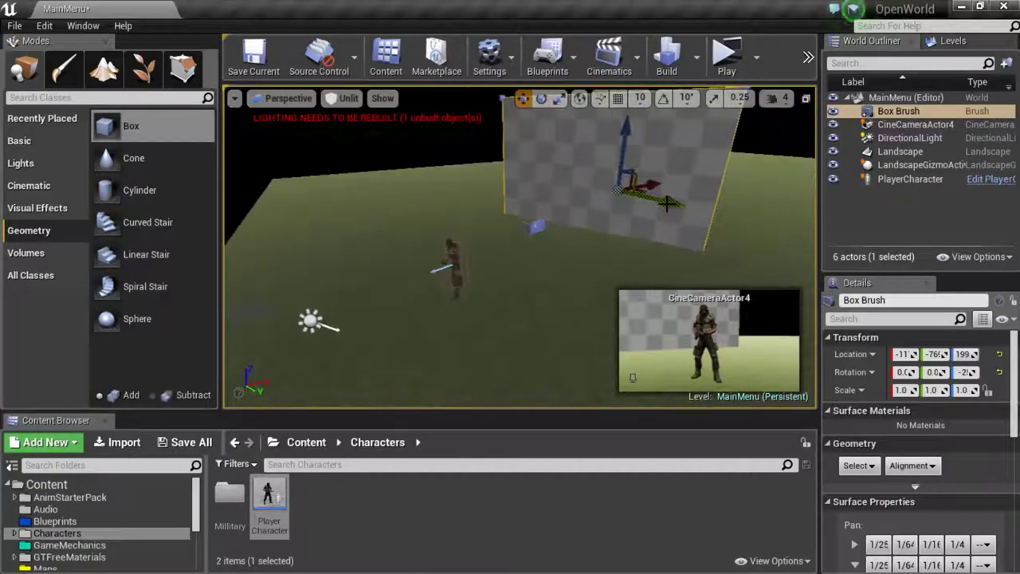
left_click_drag(675, 209, 779, 248)
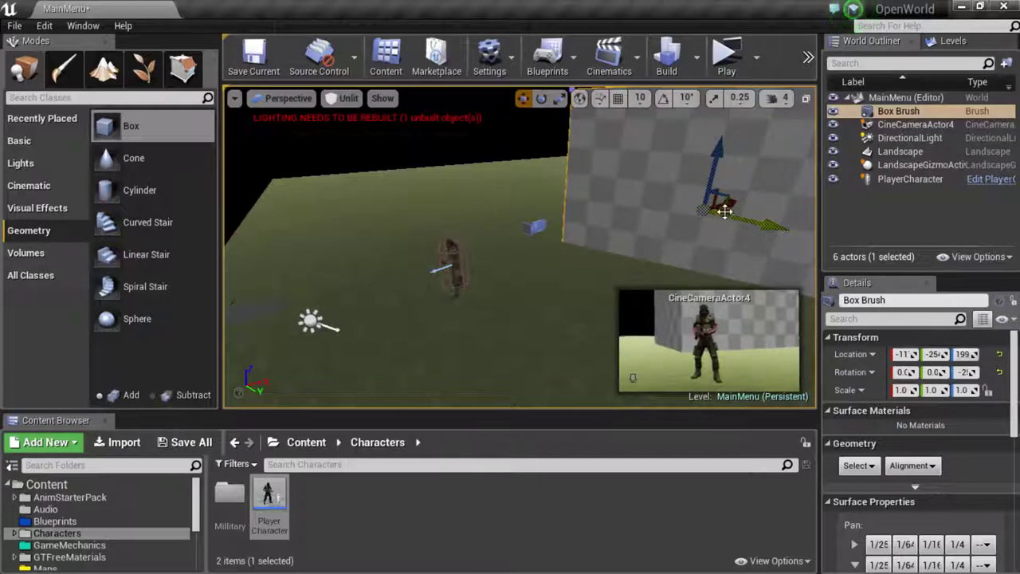
left_click_drag(733, 203, 671, 383)
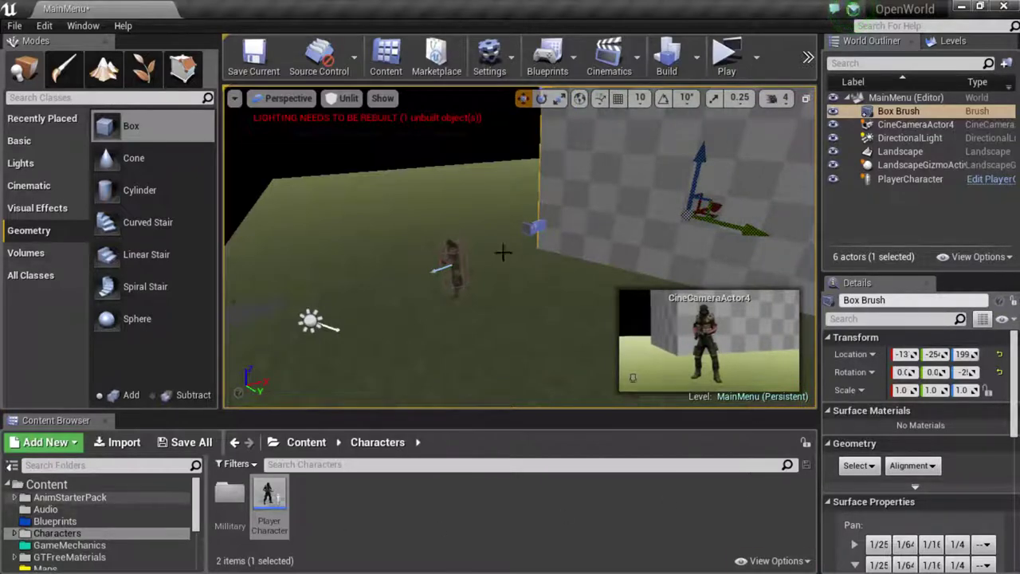
scroll(951, 520, "down", 3)
scroll(952, 519, "up", 3)
scroll(952, 519, "down", 6)
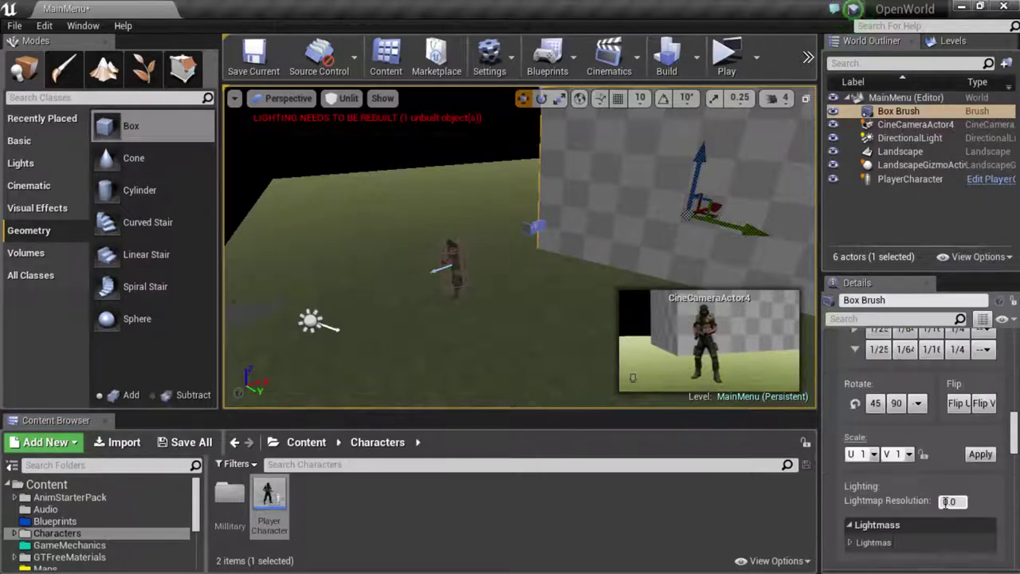
scroll(944, 518, "up", 3)
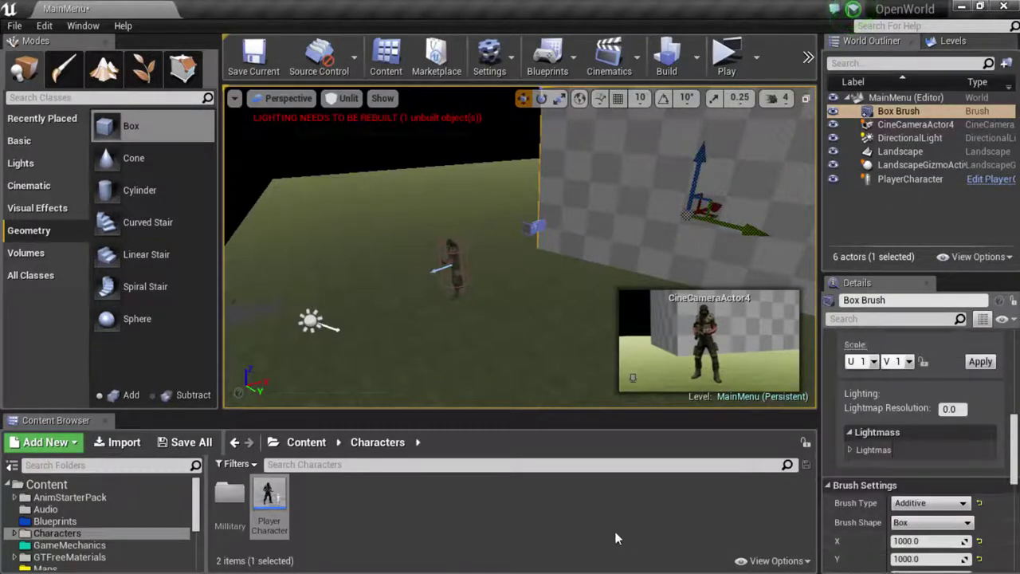
right_click_drag(519, 247, 629, 265)
right_click_drag(549, 257, 536, 326)
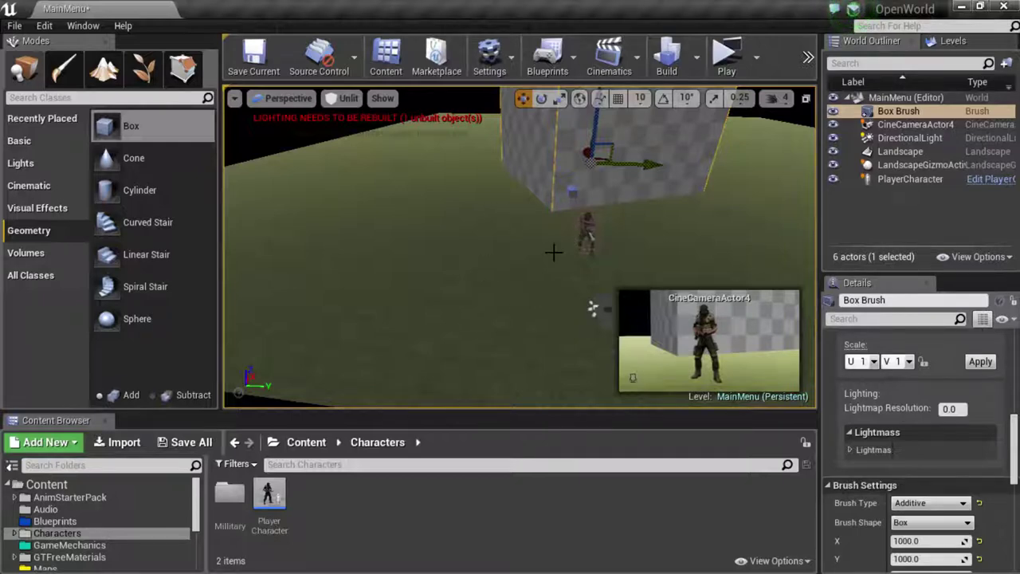
right_click_drag(545, 260, 701, 299)
- Test the MainMenu level in a standalone game preview by running around the placed character, and end the preview
left_click(725, 73)
left_click(727, 58)
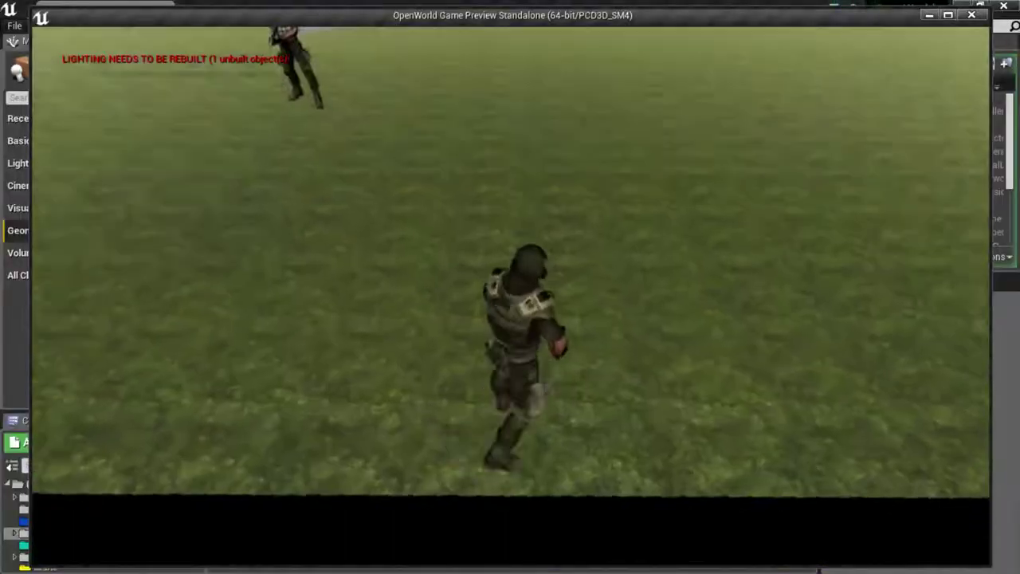
key("s")
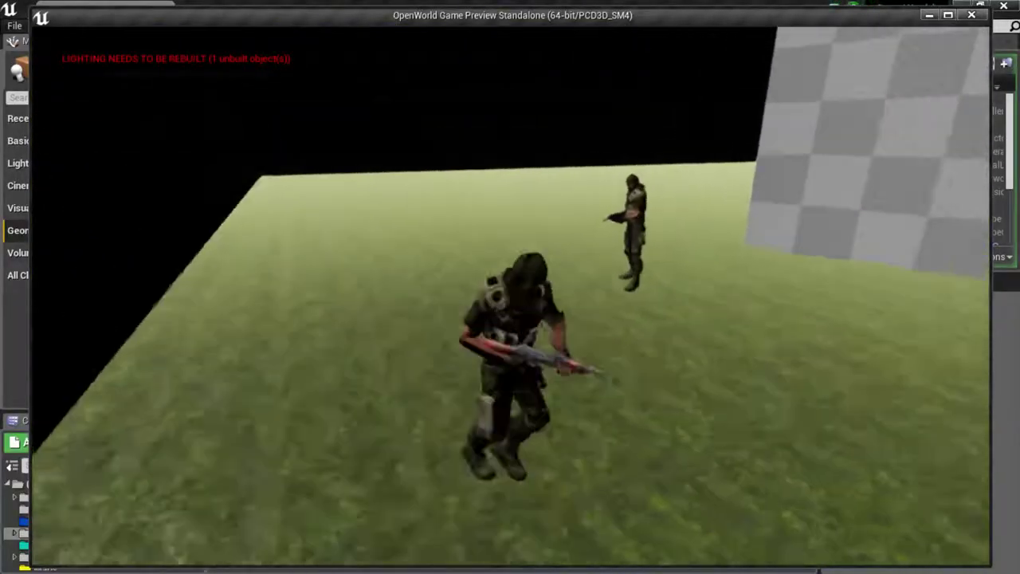
key("w")
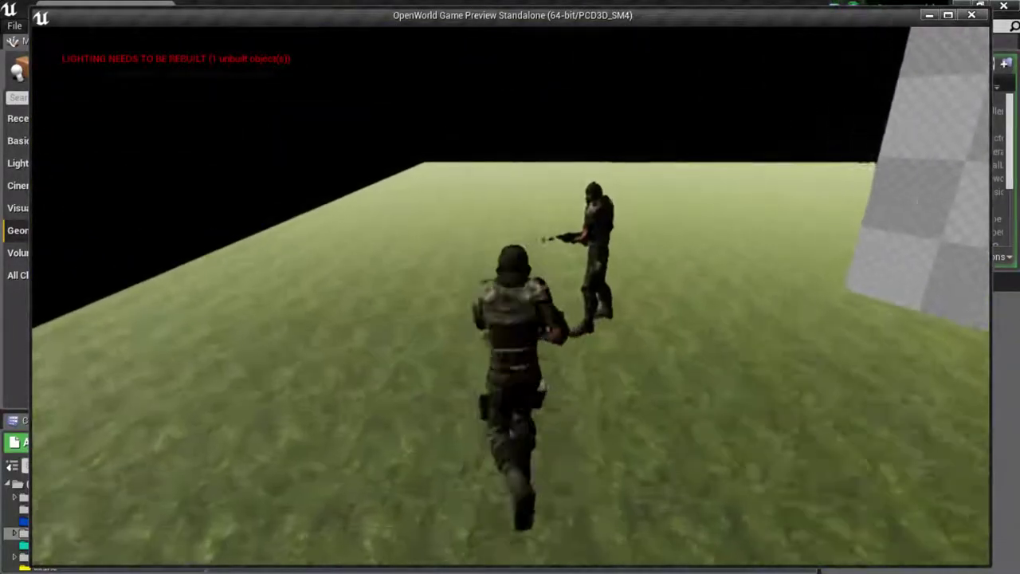
key("d")
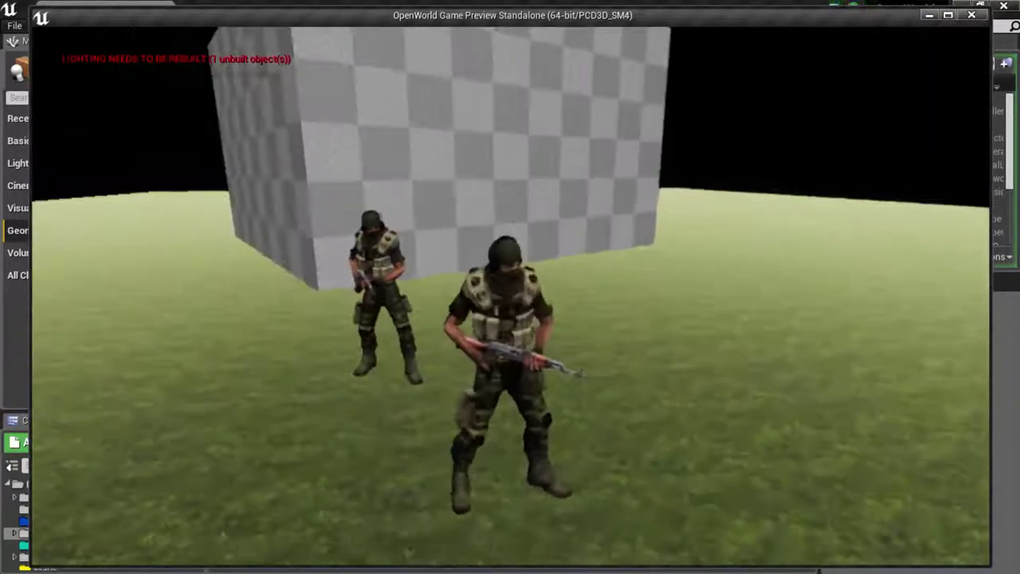
key("Escape")
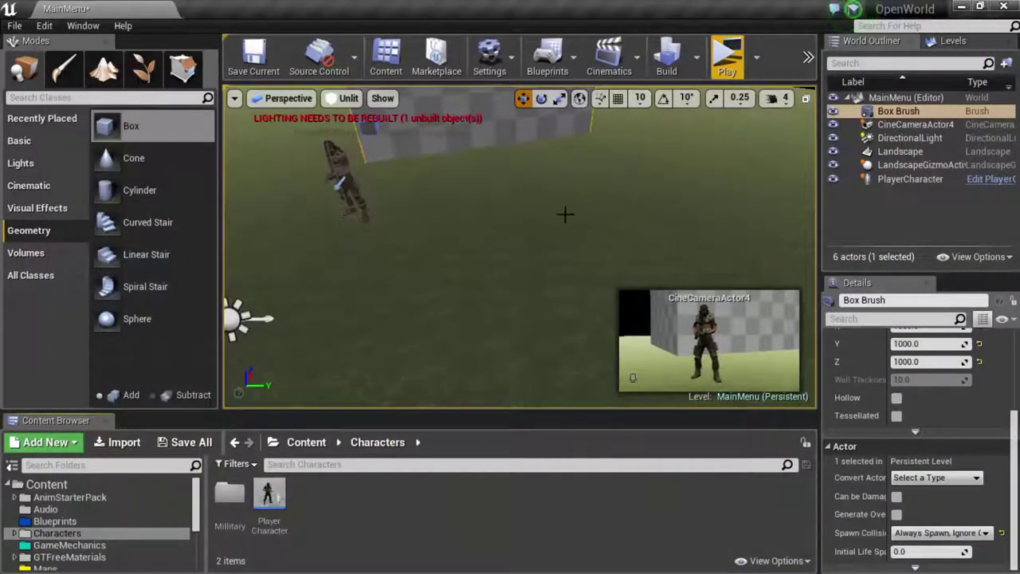
- Select the PlayerCharacter in the level and focus the view on it
mouse_move(565, 214)
right_mouse_down()
mouse_move(494, 171)
mouse_move(565, 216)
right_mouse_up()
left_click(462, 185)
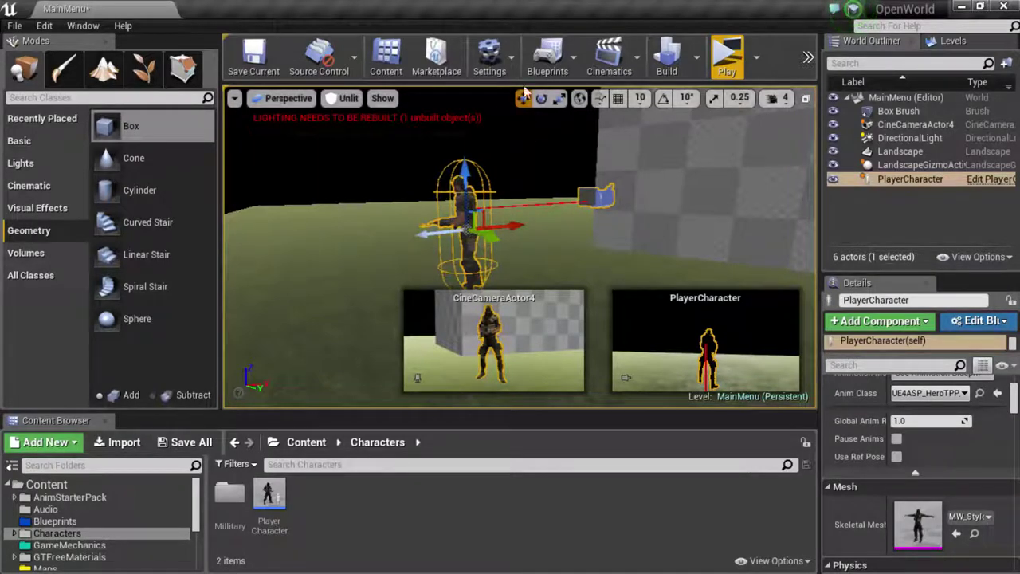
key("f")
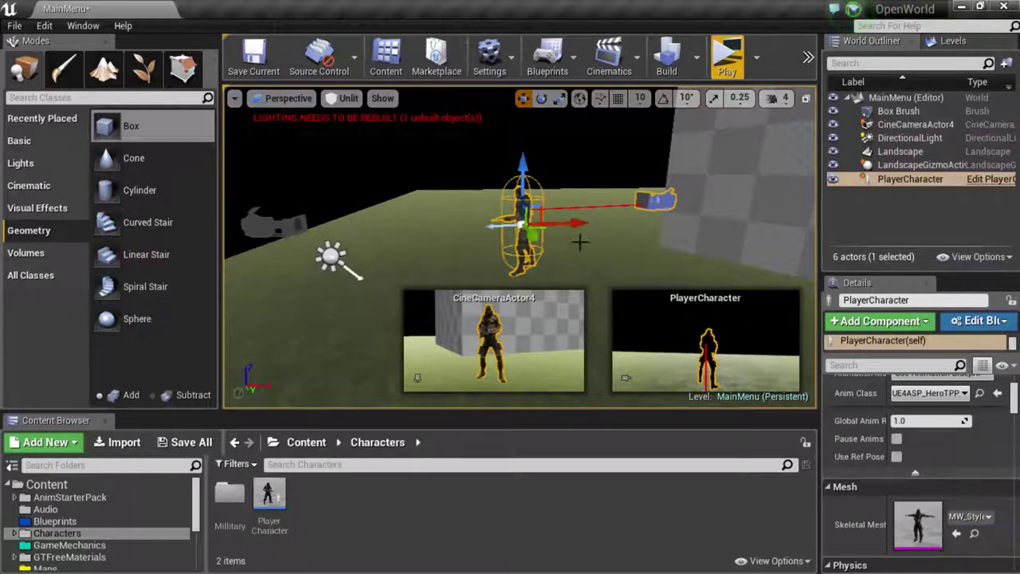
- Open the MainMenu level's Level Blueprint and bring Event BeginPlay into clear view in the event graph
left_click(546, 53)
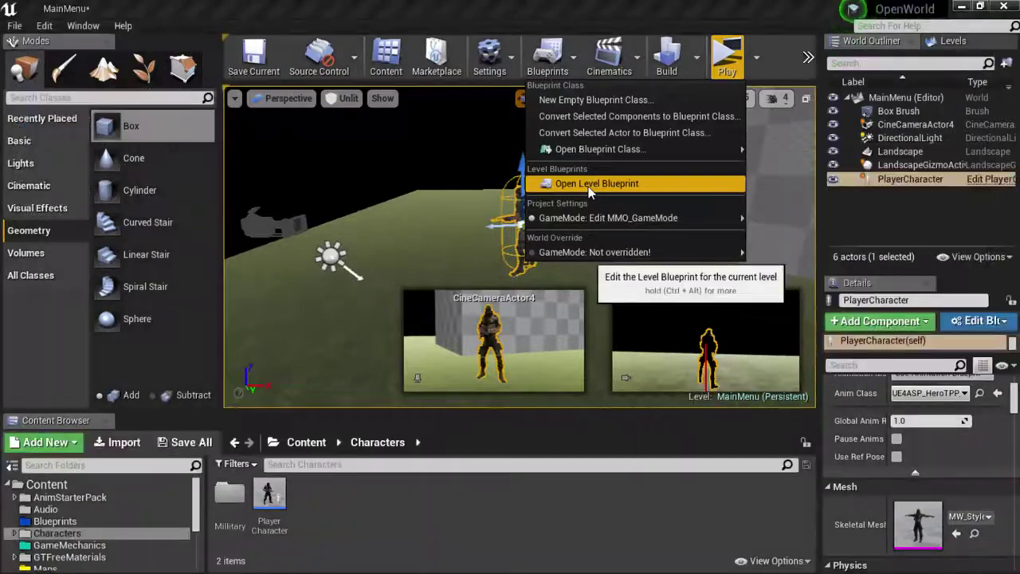
left_click(589, 187)
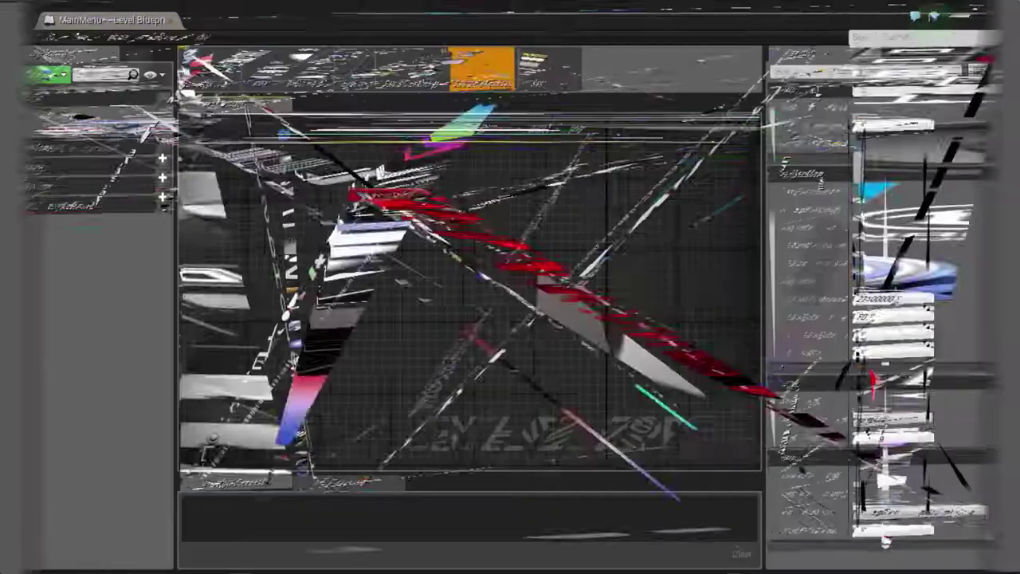
right_click_drag(538, 229, 353, 211)
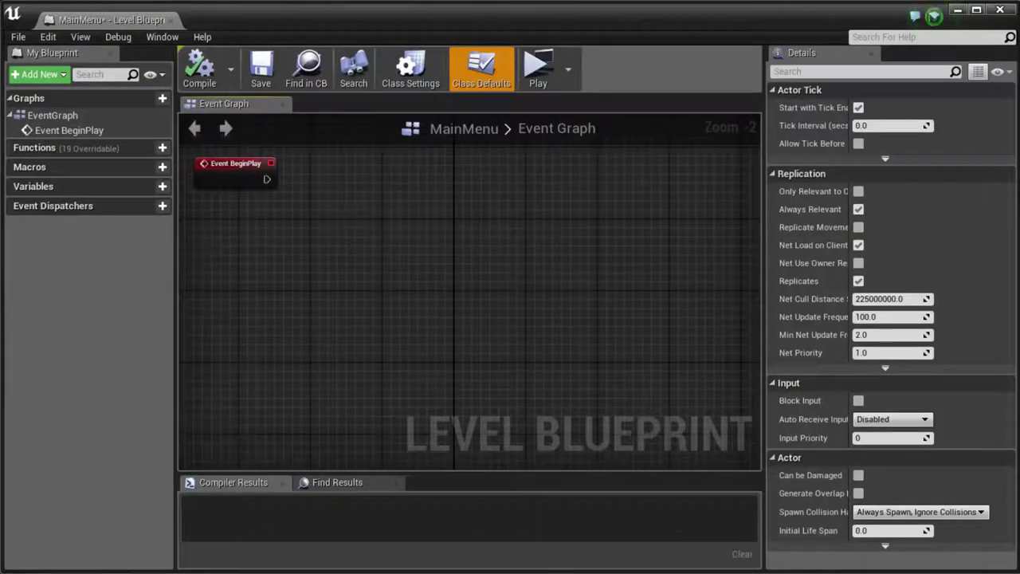
right_click_drag(357, 276, 450, 353)
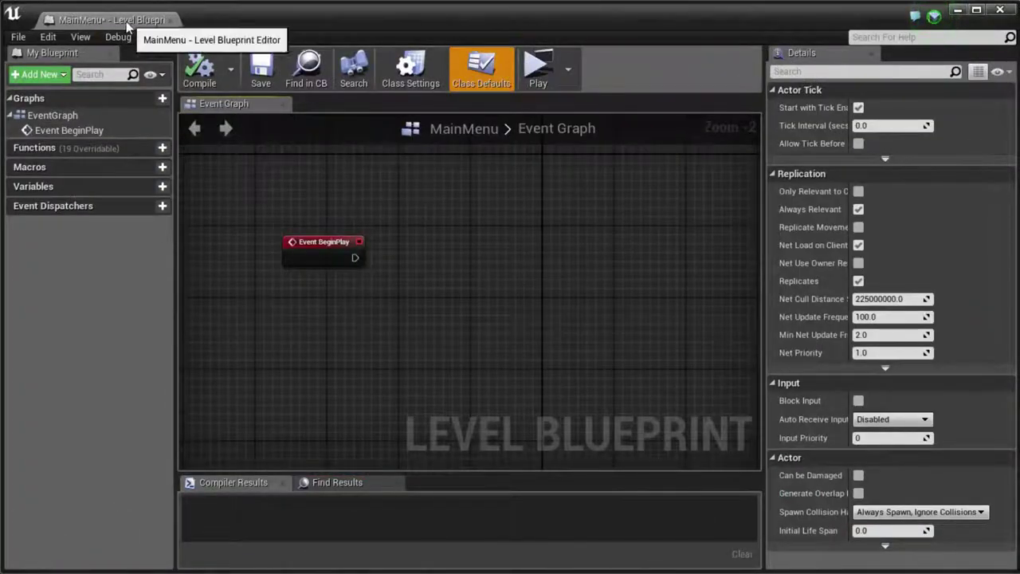
right_click_drag(415, 354, 483, 353)
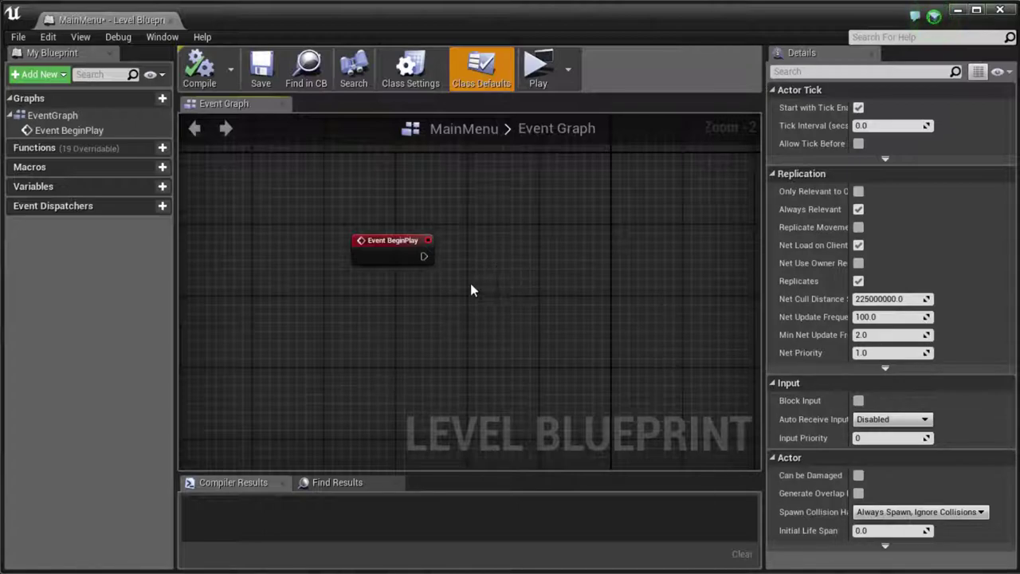
- Try adding a Get Controller node for the PlayerCharacter near Event BeginPlay, and delete it together with its reference node
right_click(361, 285)
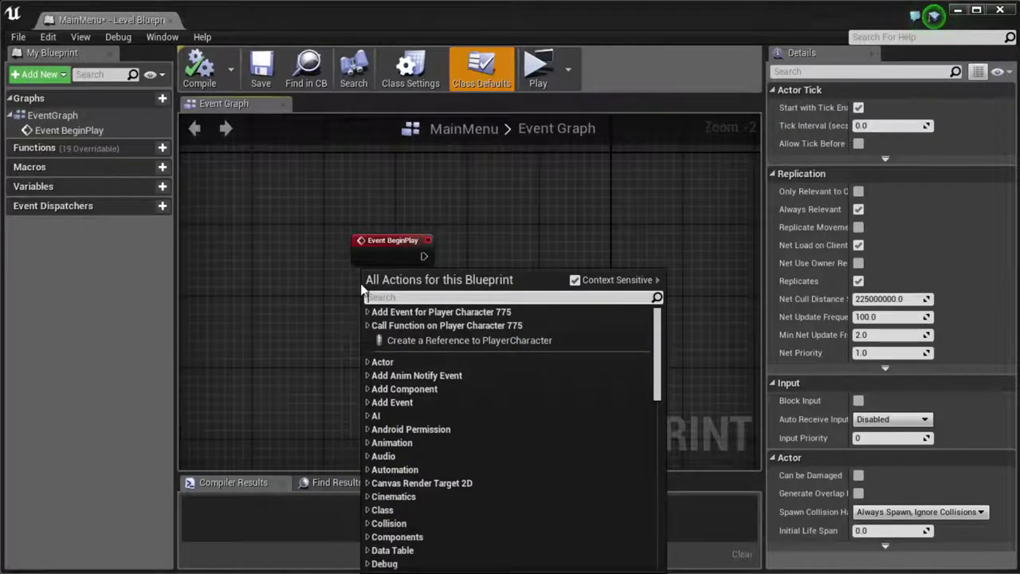
type("contro")
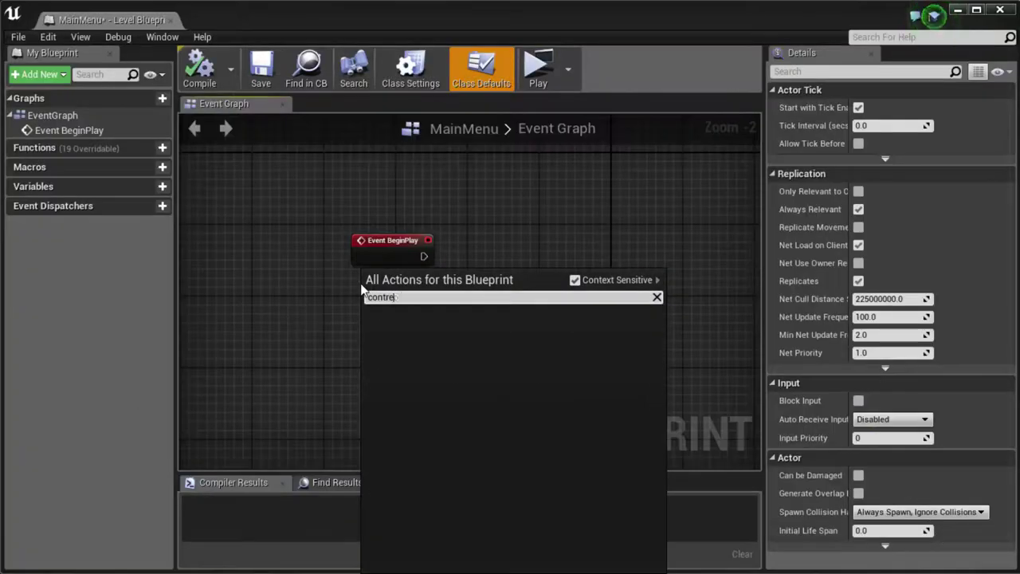
type("ller")
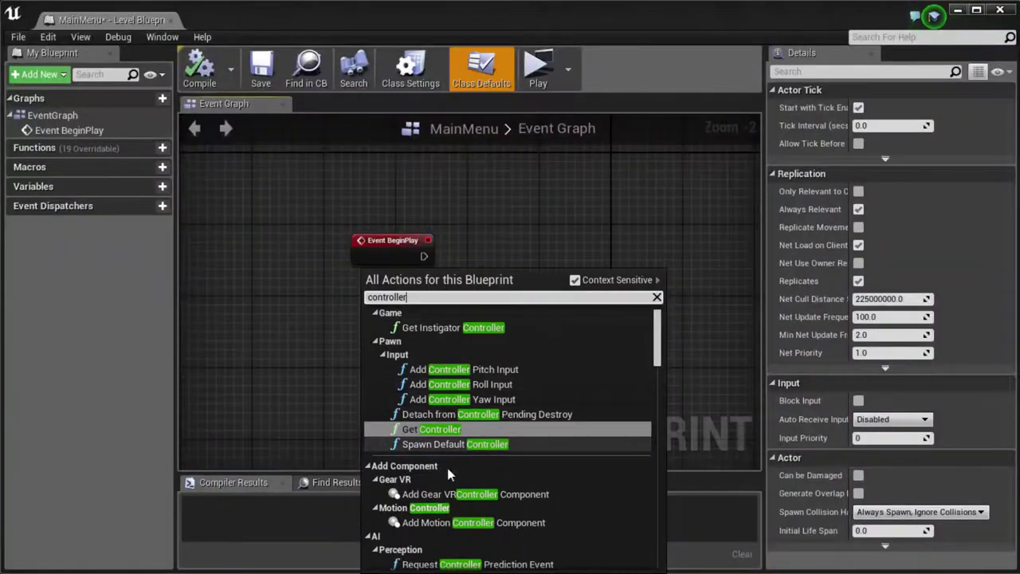
scroll(438, 463, "up", 1)
scroll(437, 463, "down", 4)
scroll(437, 463, "up", 3)
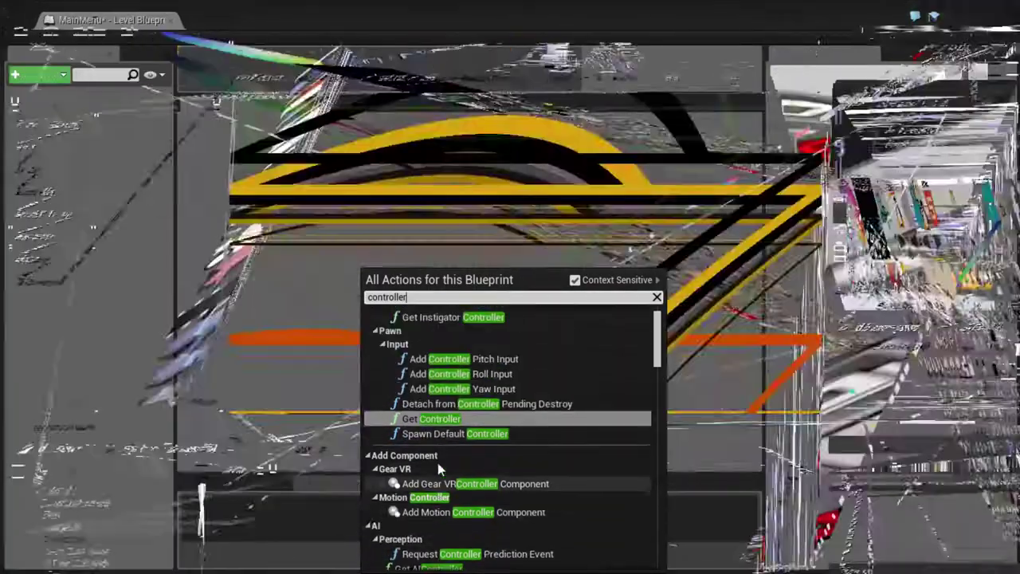
scroll(437, 462, "up", 2)
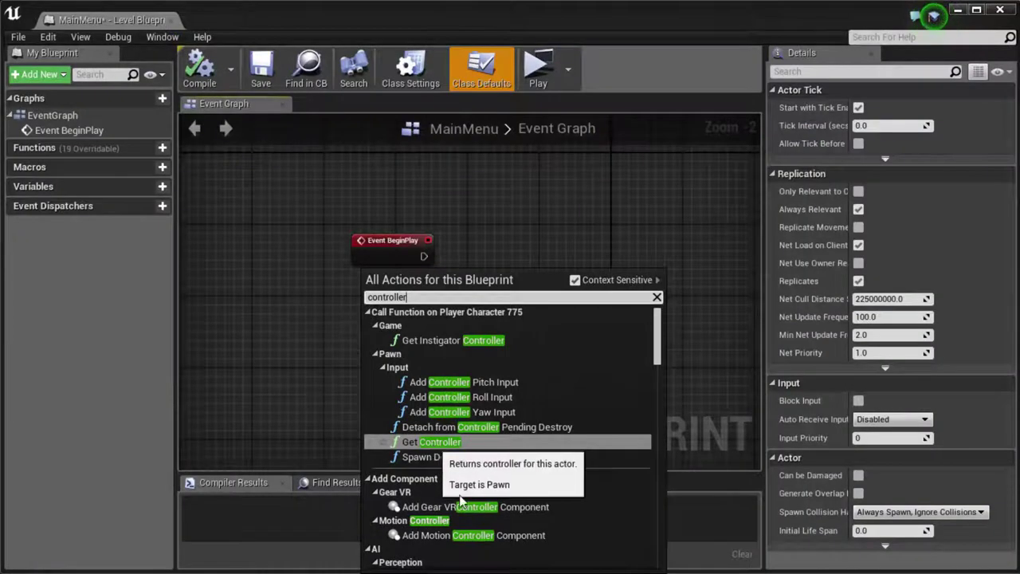
left_click(443, 442)
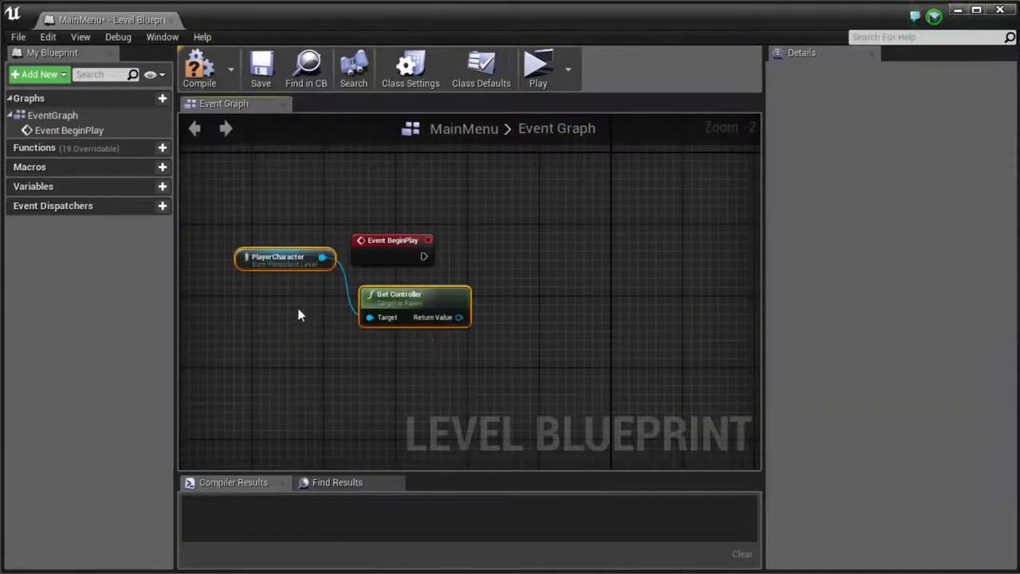
left_click_drag(312, 260, 309, 317)
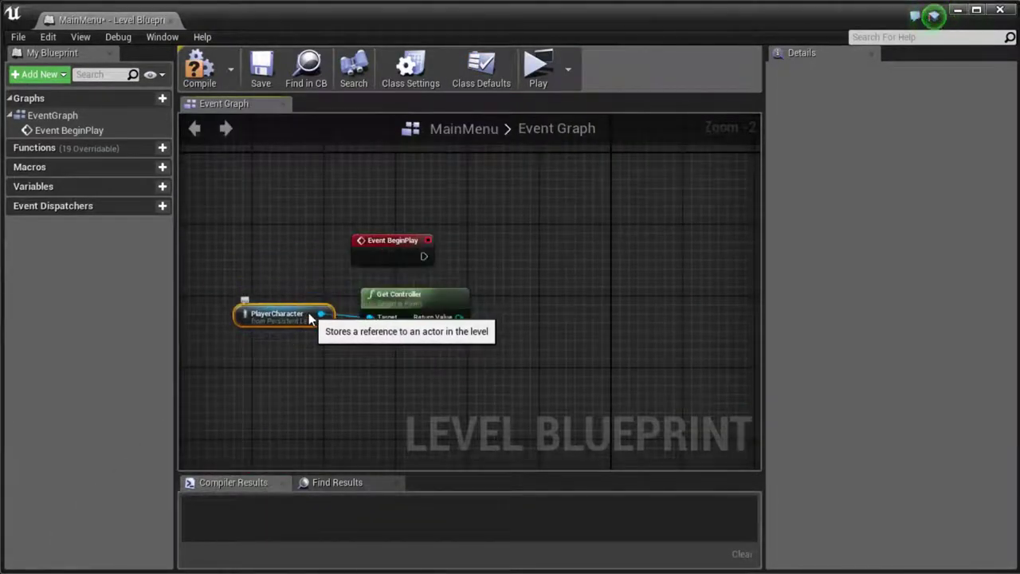
left_click(400, 306, "ctrl")
key("Delete")
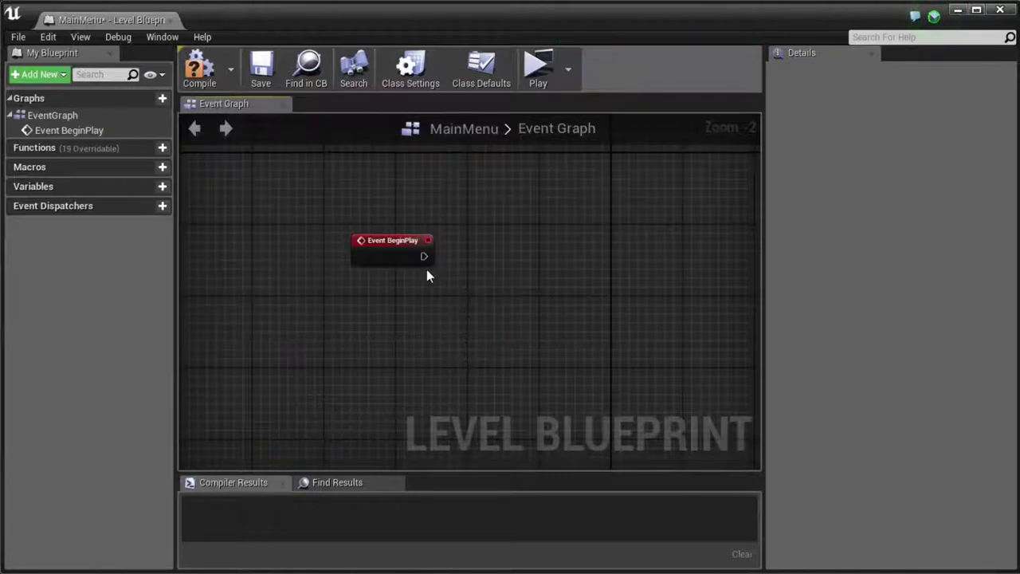
- Compile the level blueprint, select CineCameraActor4 in the level, and return to the blueprint's event graph
left_click(214, 70)
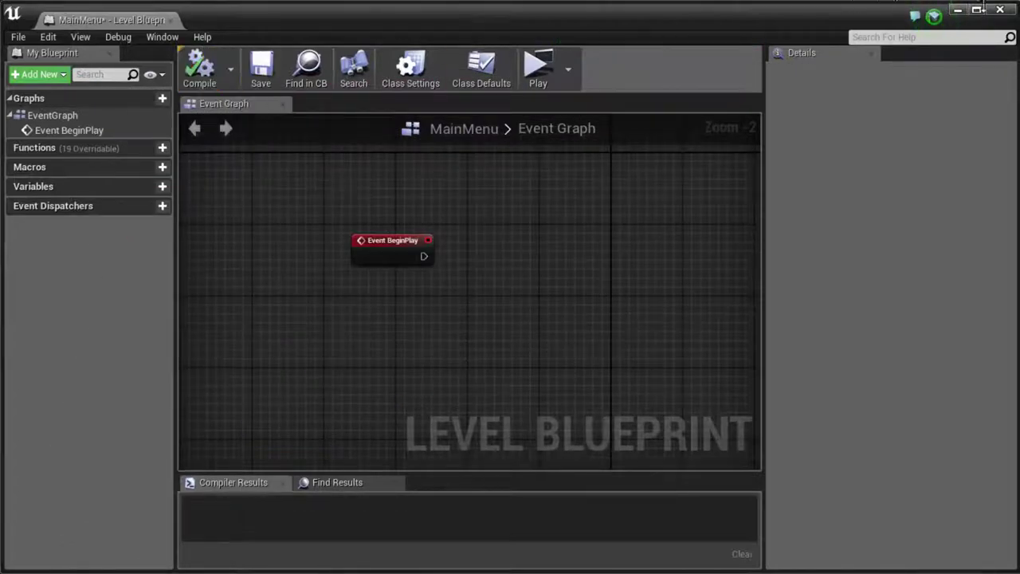
left_click(983, 10)
left_click_drag(833, 16, 639, 433)
left_click(422, 240)
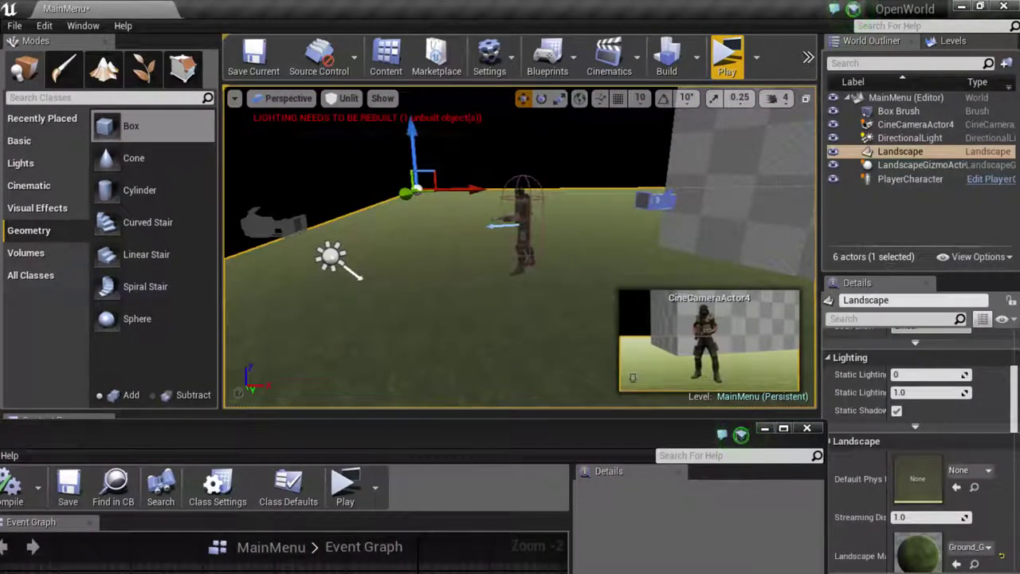
left_click(273, 224)
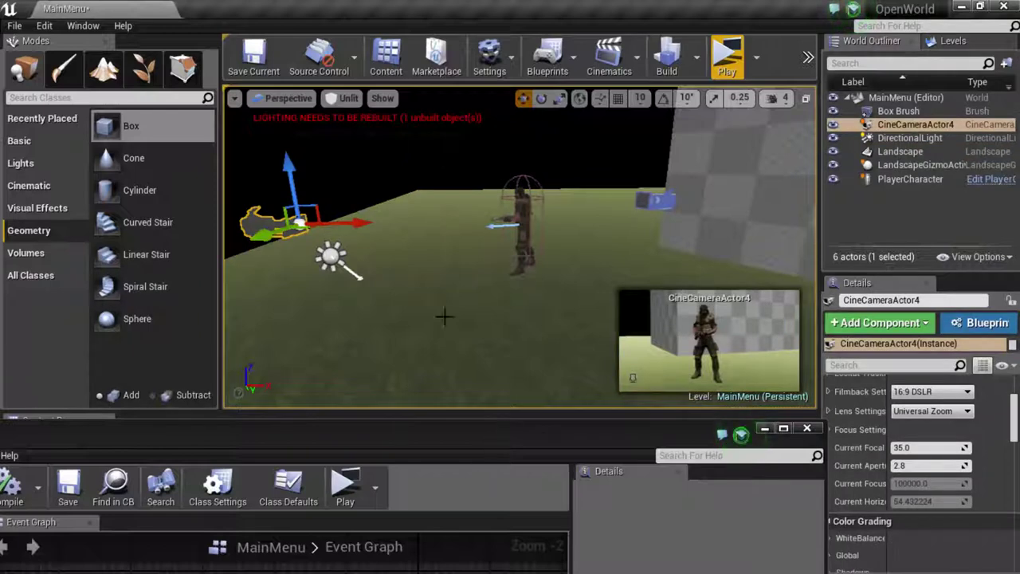
left_click_drag(560, 444, 676, 1)
- Add a Get Player Controller node below Event BeginPlay
right_click(378, 316)
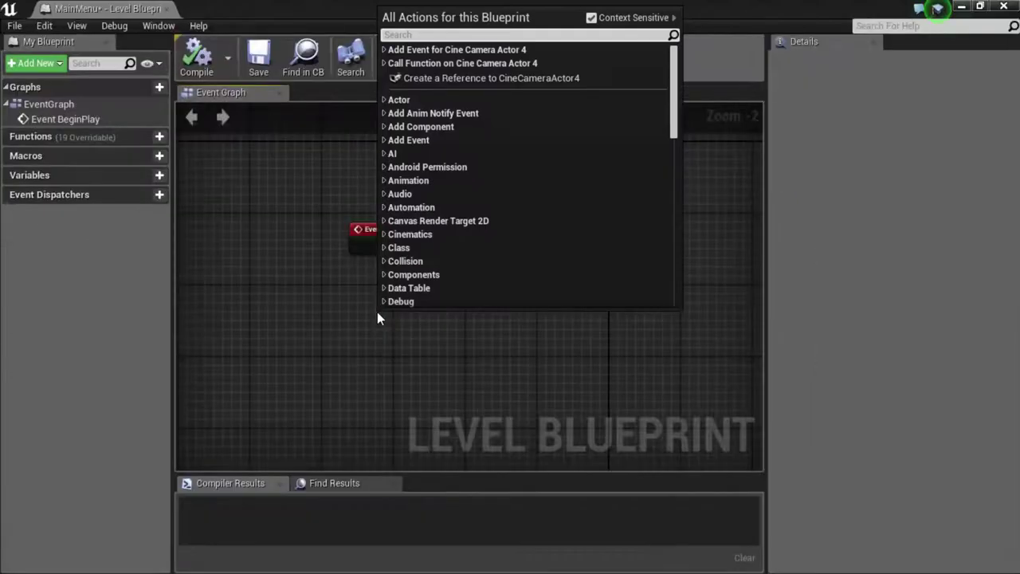
type("player cont")
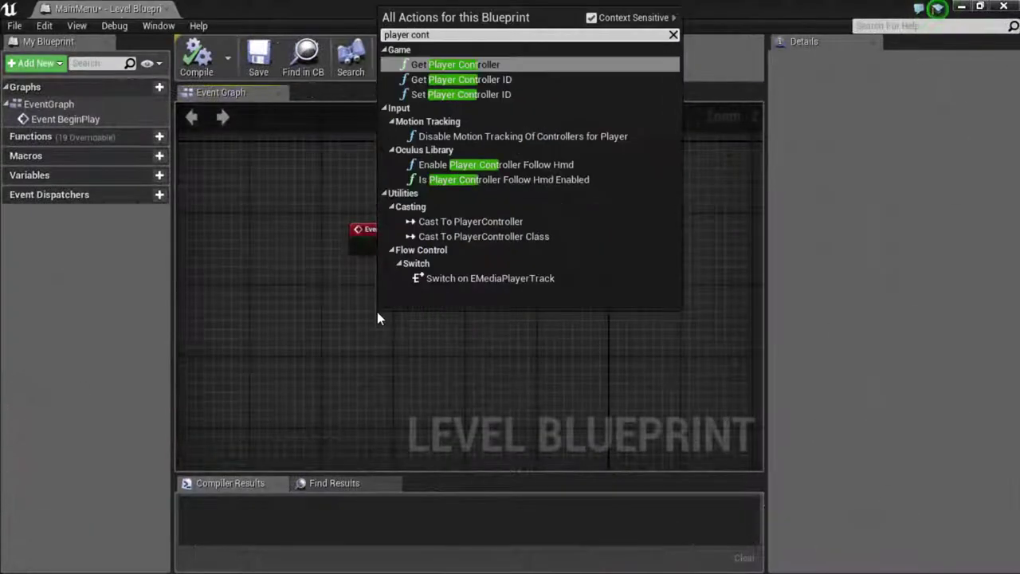
key("Return")
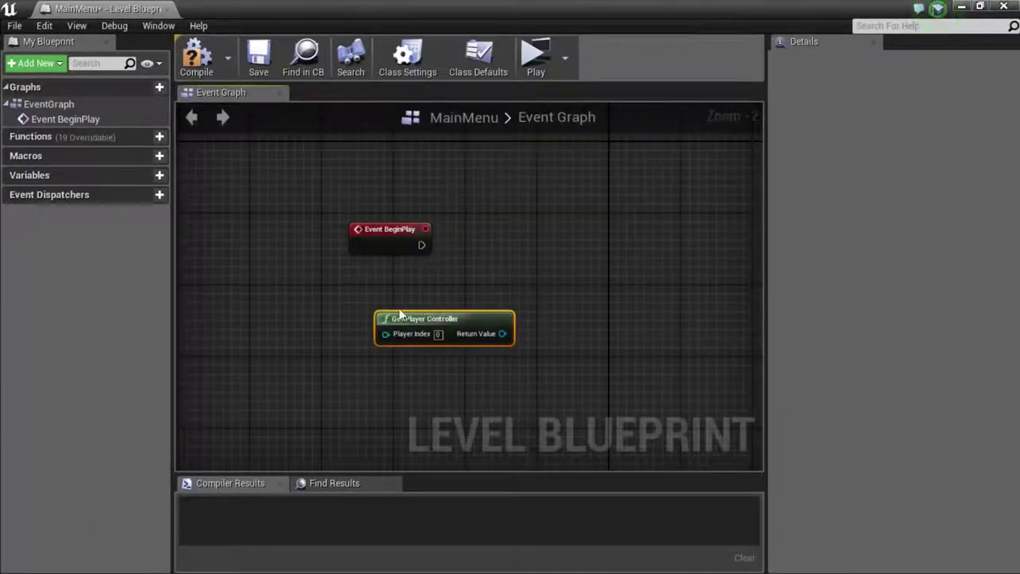
- Add a Create Widget node of class MainMenuWidget with the player controller as Owning Player, executed from Event BeginPlay
left_click_drag(434, 319, 584, 265)
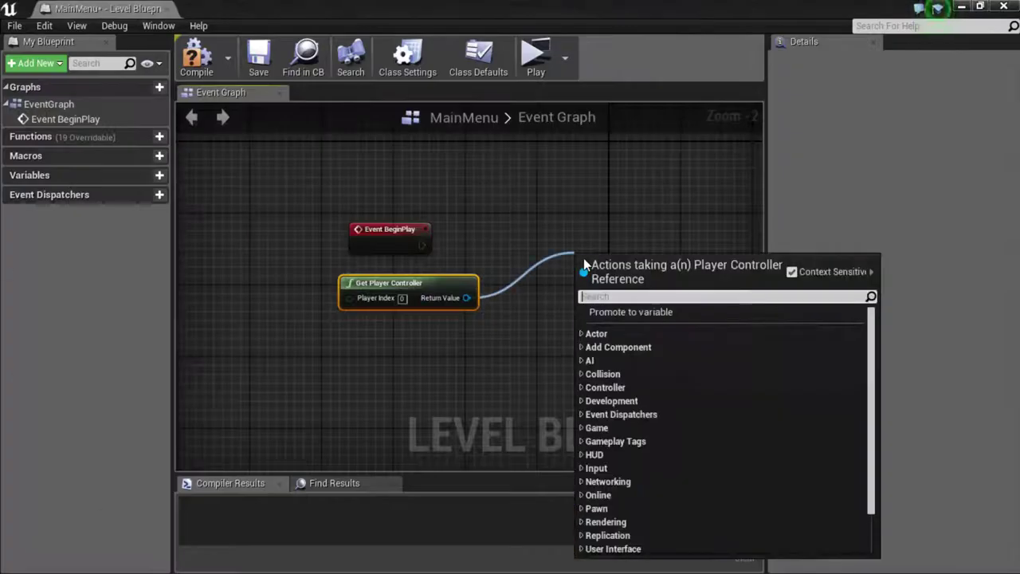
type("crea")
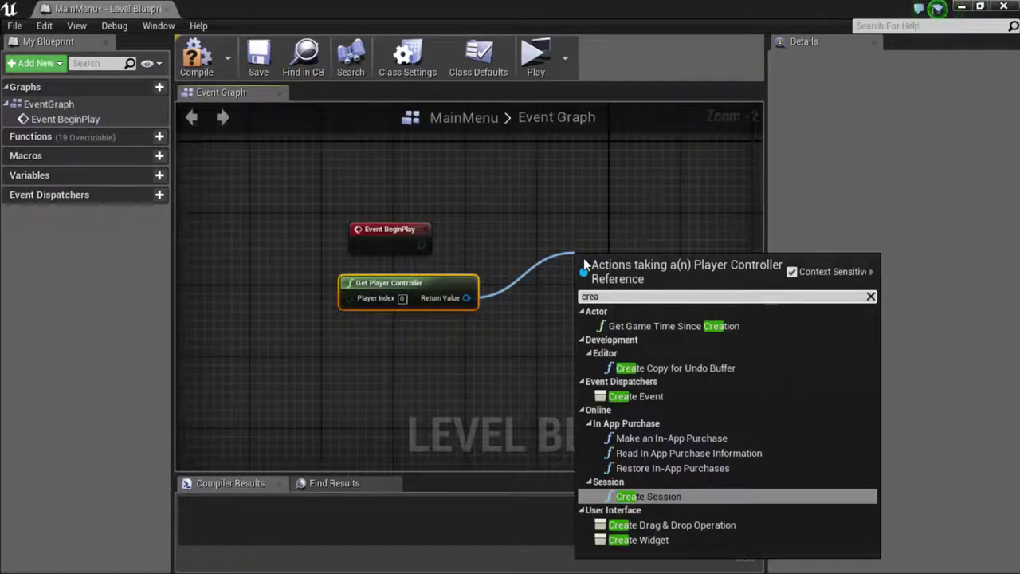
type("te wid")
key("Return")
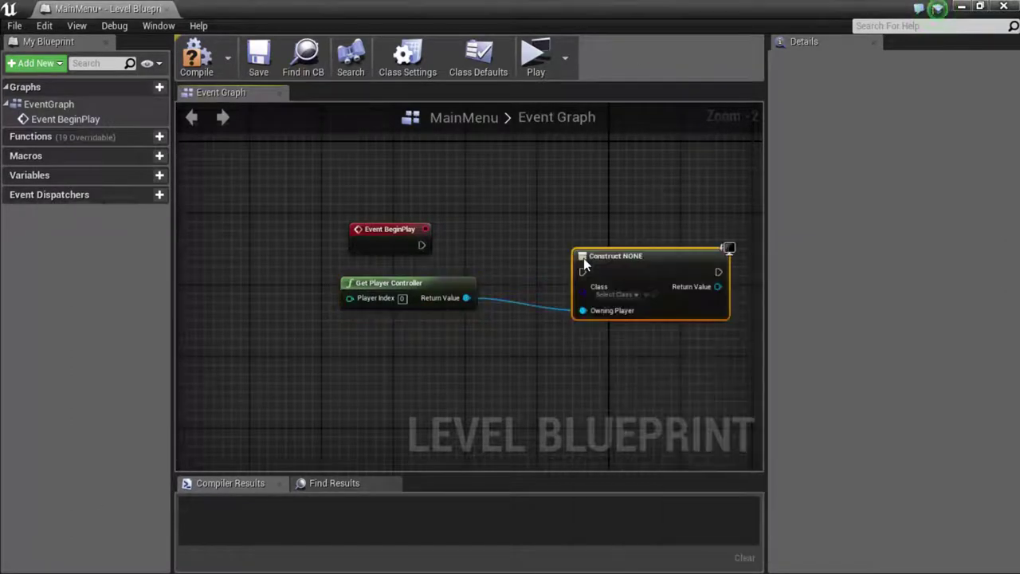
left_click(615, 294)
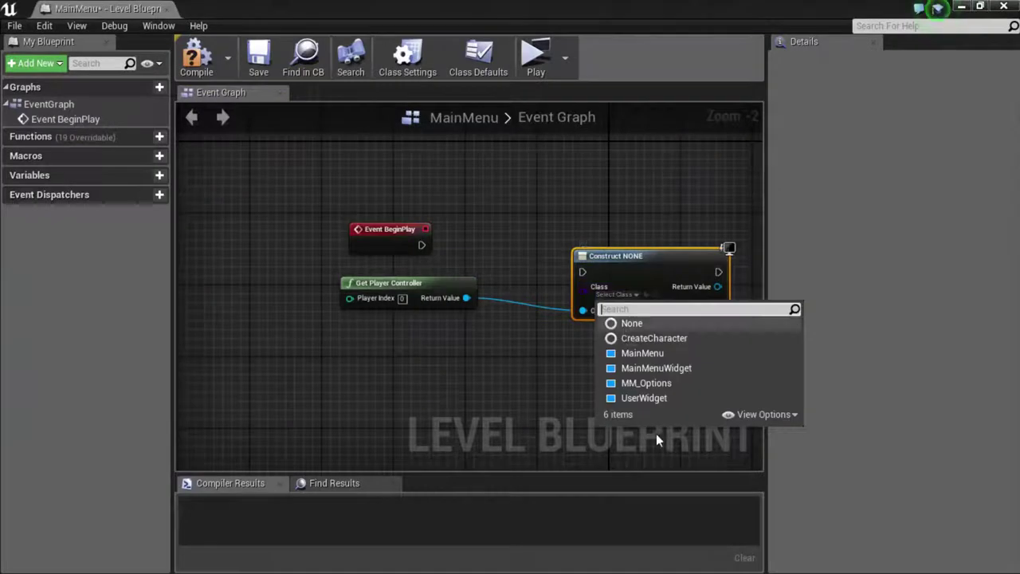
left_click(650, 367)
left_click_drag(604, 297, 595, 261)
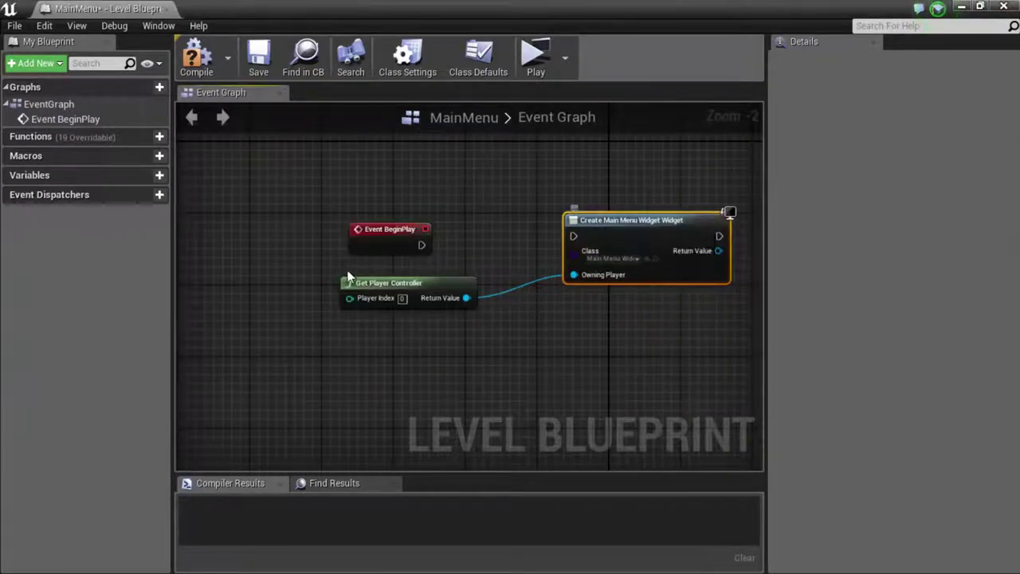
left_click_drag(422, 244, 574, 237)
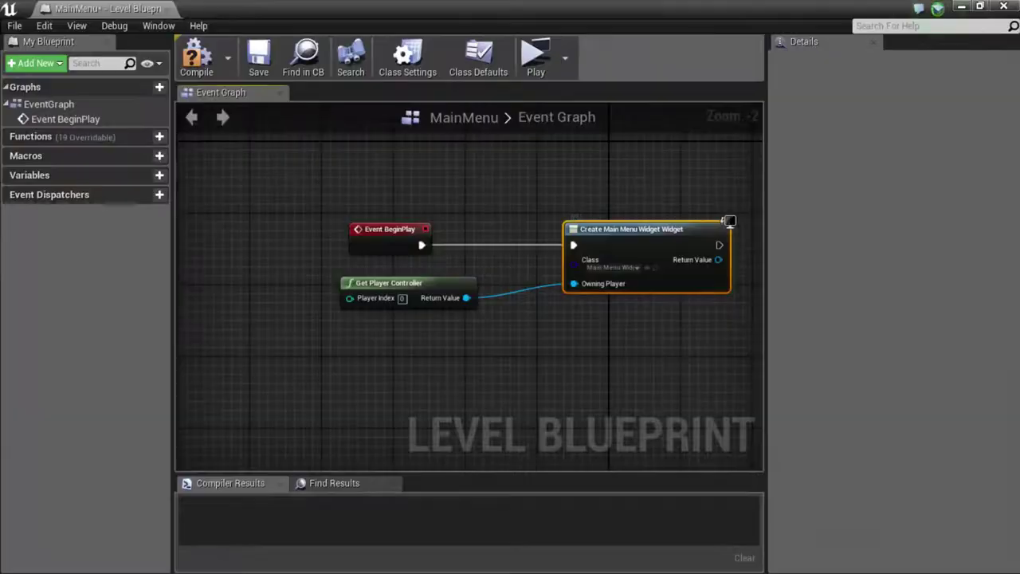
- Add an Add to Viewport node from the created widget's Return Value and align it beside the Create Widget node
right_click_drag(667, 378, 453, 399)
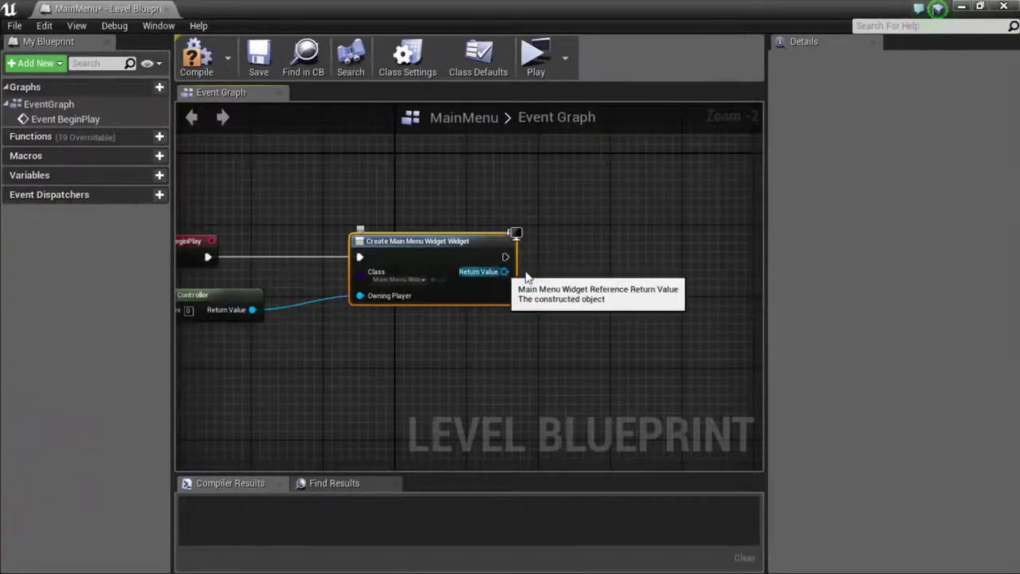
left_click_drag(504, 271, 555, 279)
type("add")
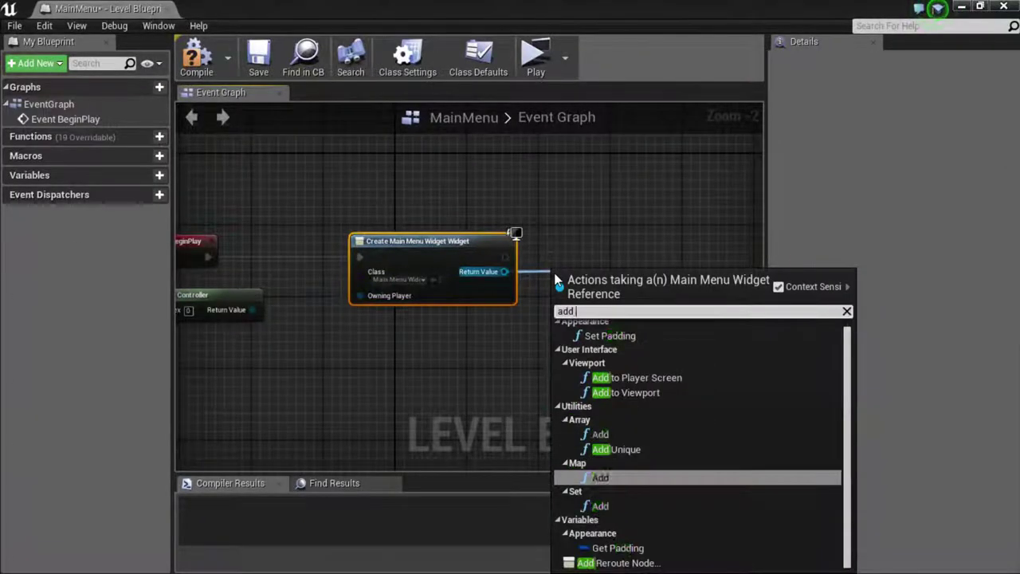
type(" to")
key("Return")
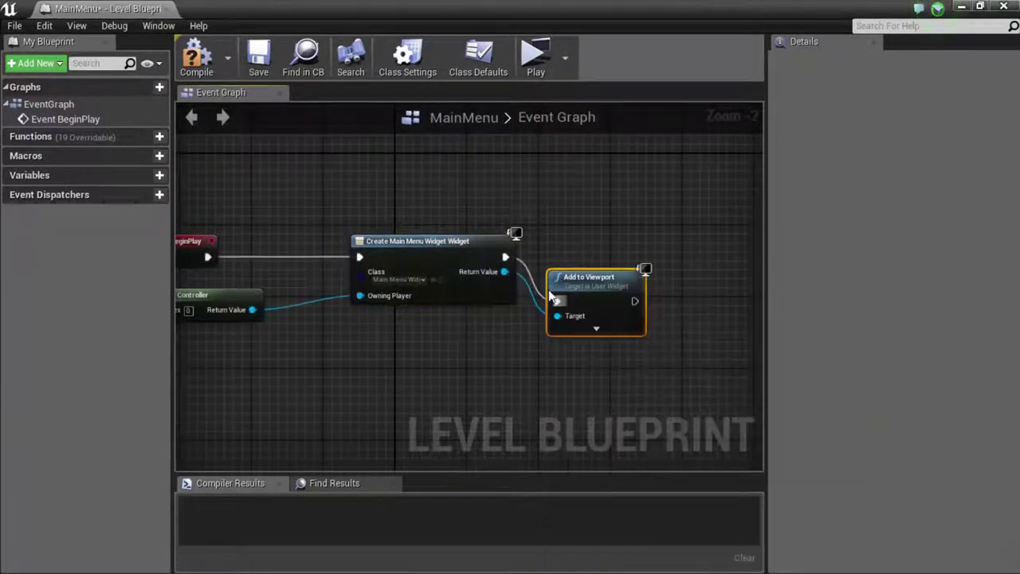
left_click_drag(558, 280, 558, 239)
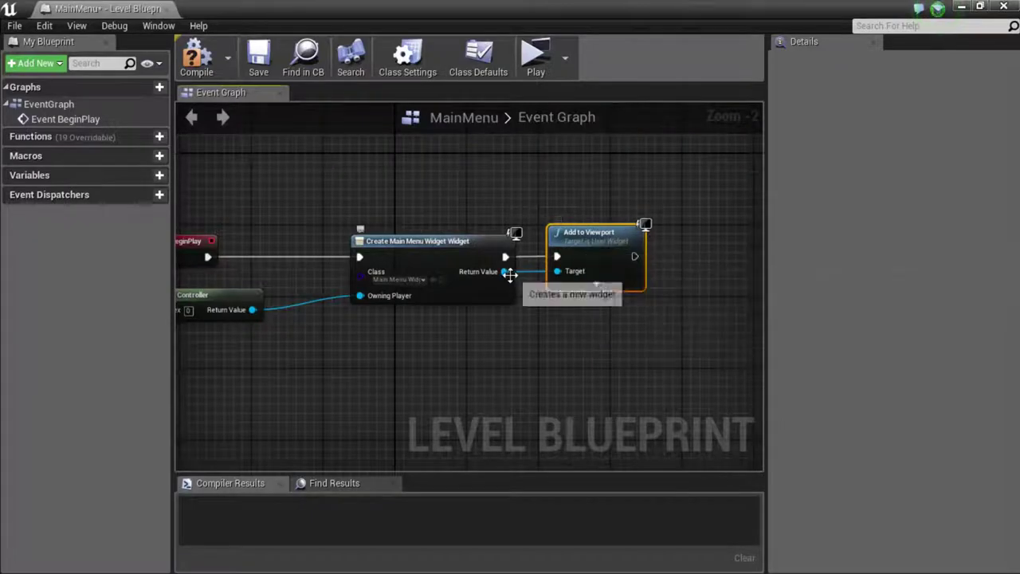
- Add a Set Input Mode UI Only node with the created widget as In Widget to Focus and the player controller as Target
left_click_drag(507, 272, 694, 309)
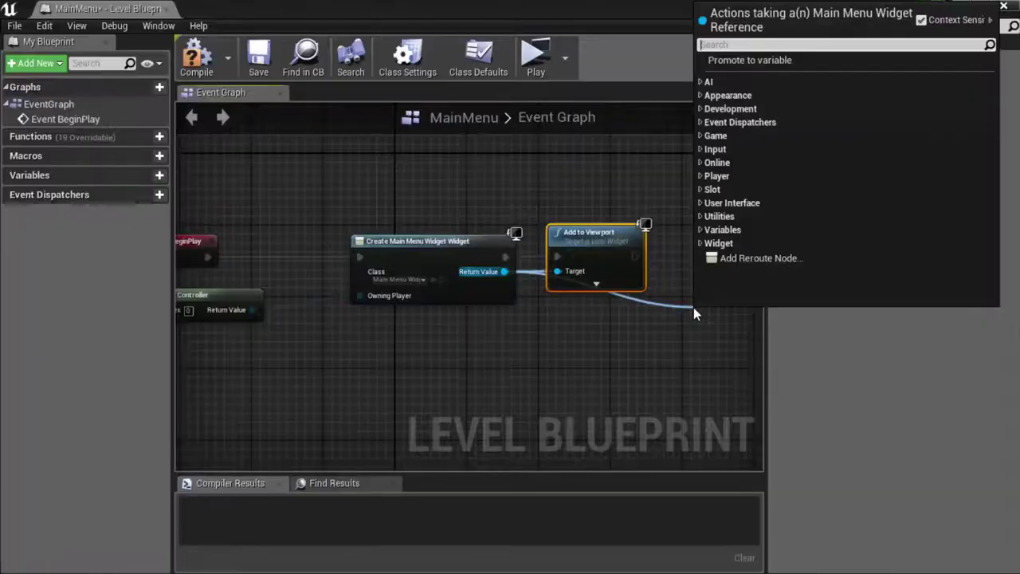
type("ui on")
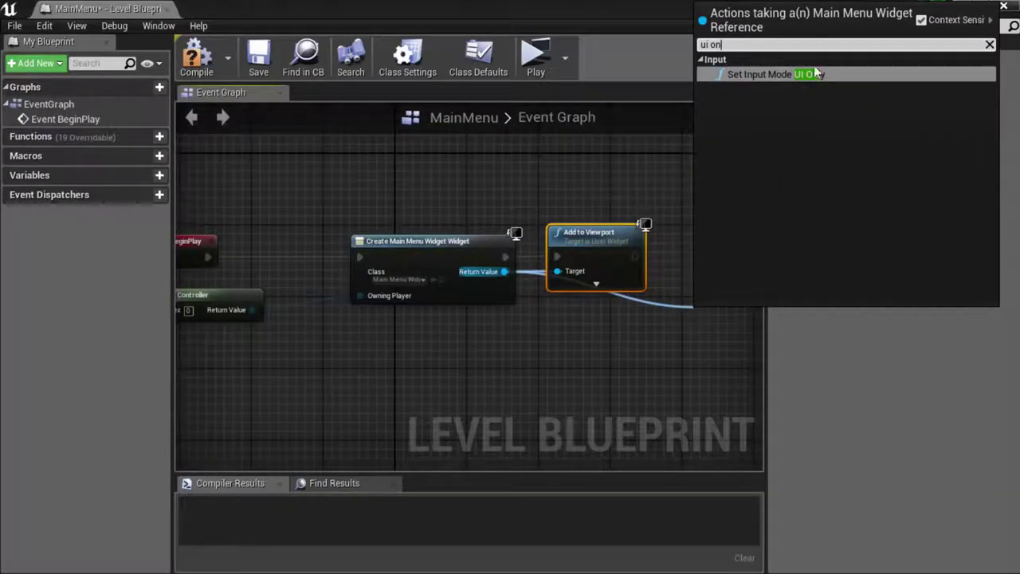
left_click(776, 74)
right_click_drag(690, 353, 620, 299)
left_click_drag(643, 285, 317, 253)
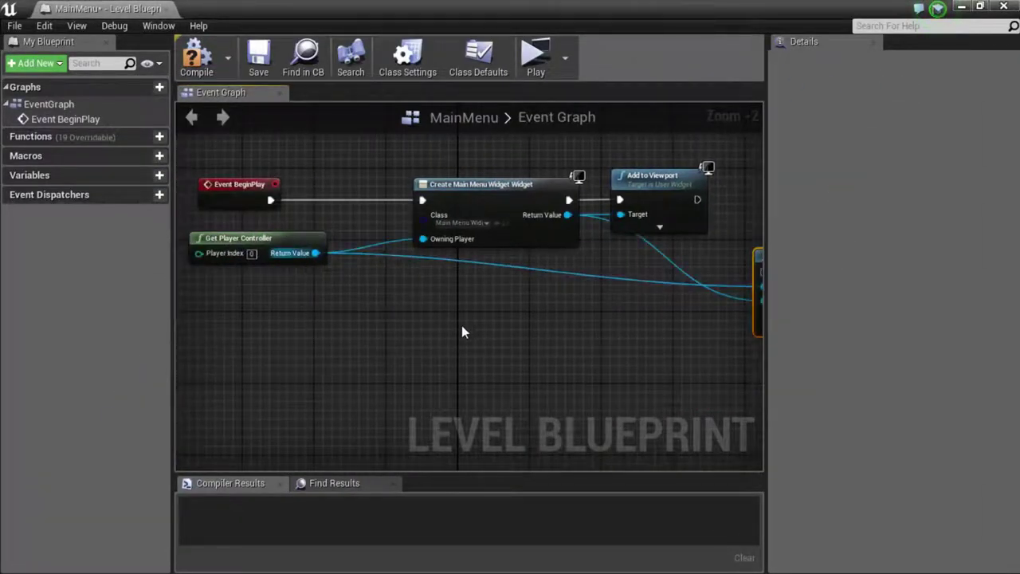
- Connect Add to Viewport's execution output to Set Input Mode UI Only and align the two nodes
right_click_drag(717, 295, 416, 321)
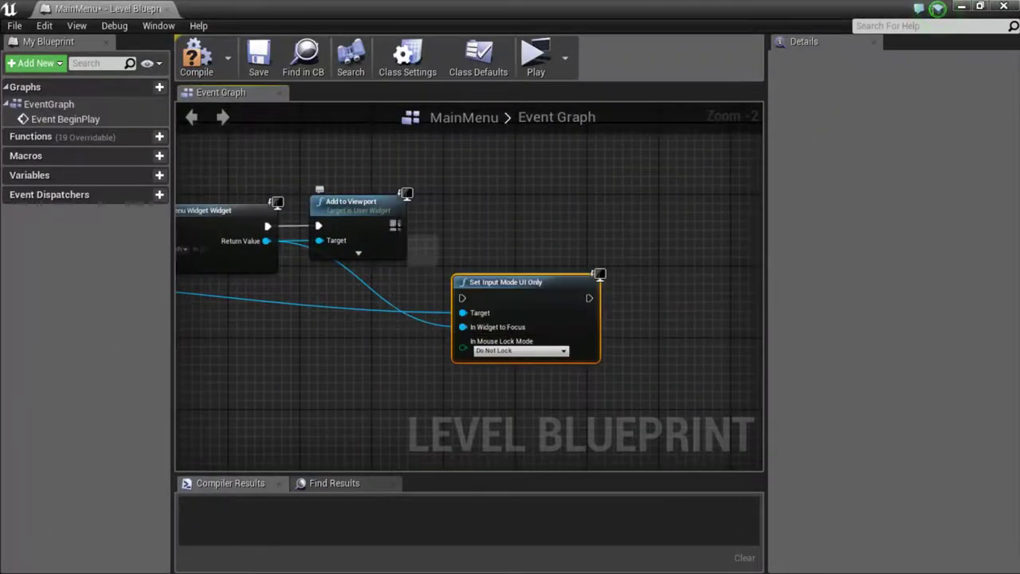
left_click_drag(396, 225, 462, 298)
left_click_drag(510, 272, 518, 200)
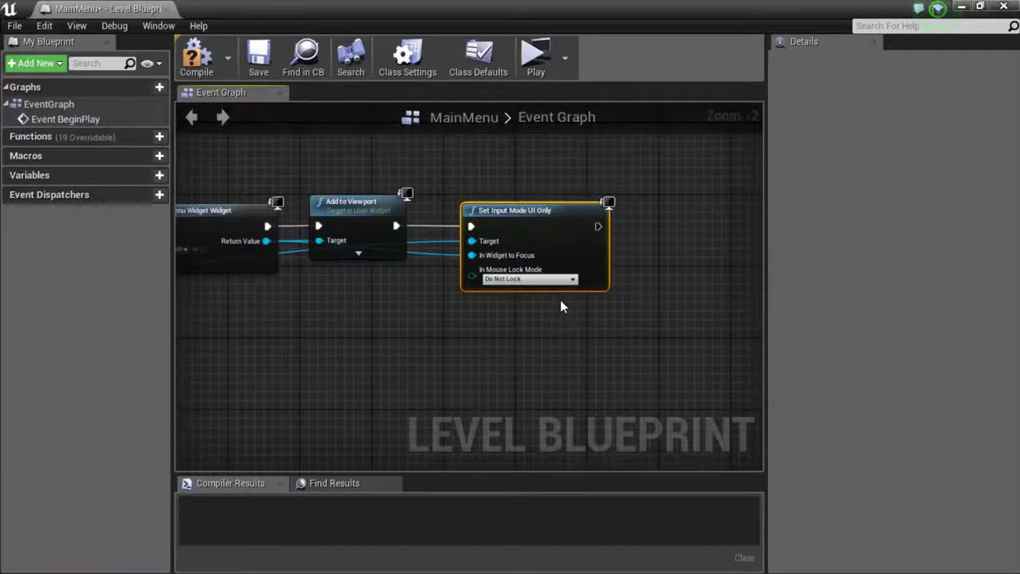
right_click_drag(560, 306, 488, 312)
scroll(289, 317, "down", 2)
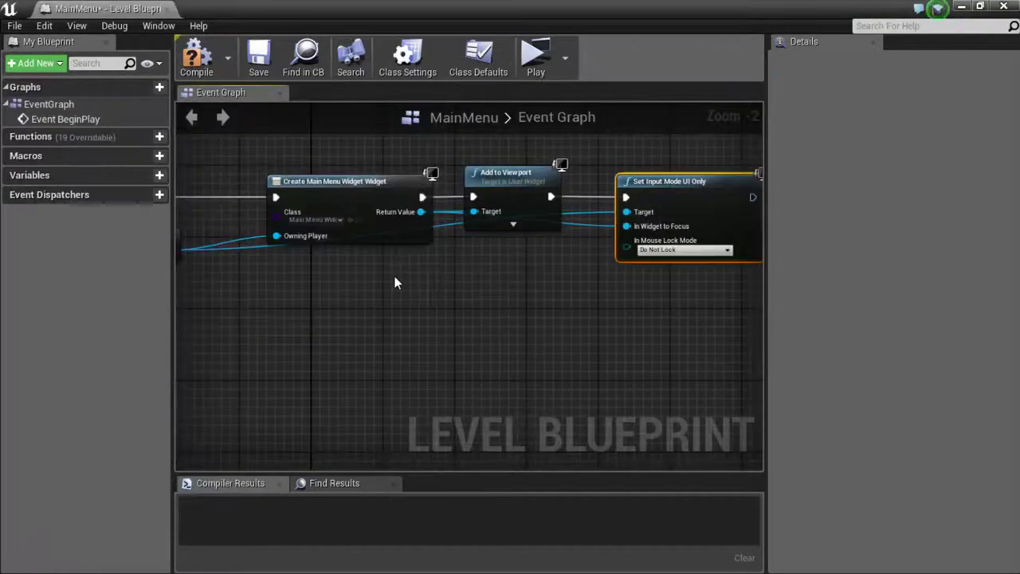
- Add an enabled Set Show Mouse Cursor node targeting the player controller and execute it after Set Input Mode UI Only
left_click_drag(283, 259, 560, 323)
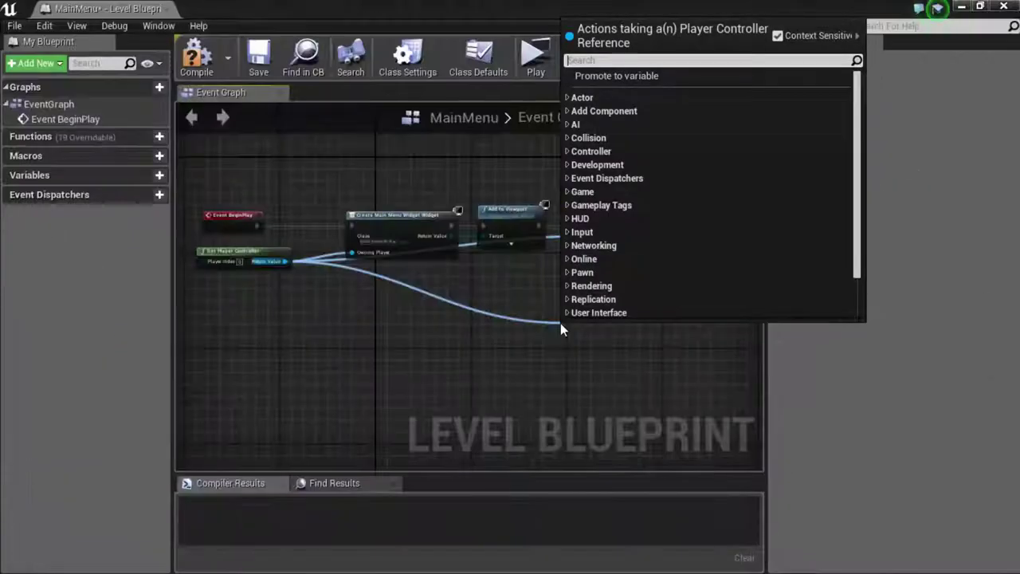
type("show")
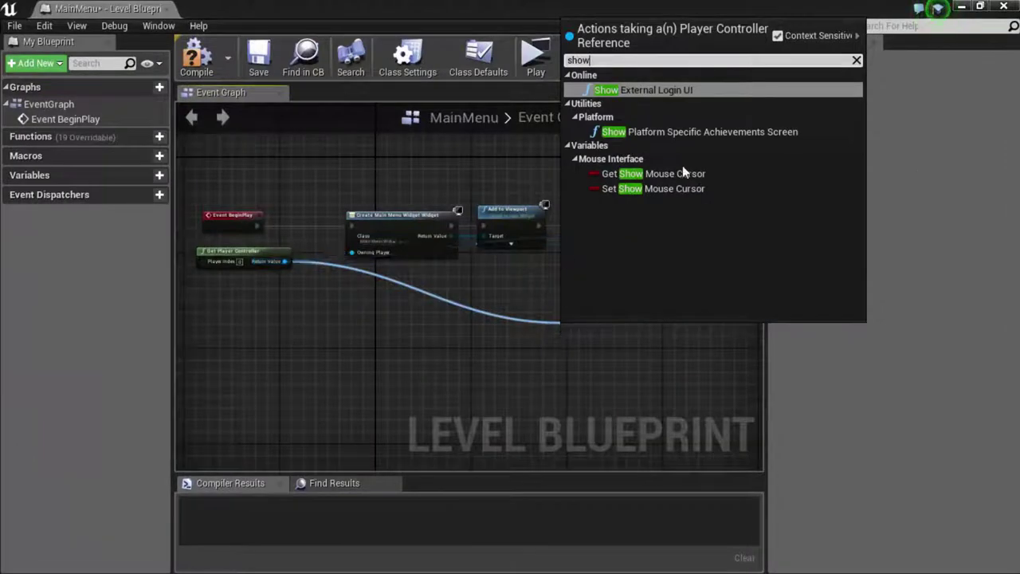
left_click(679, 189)
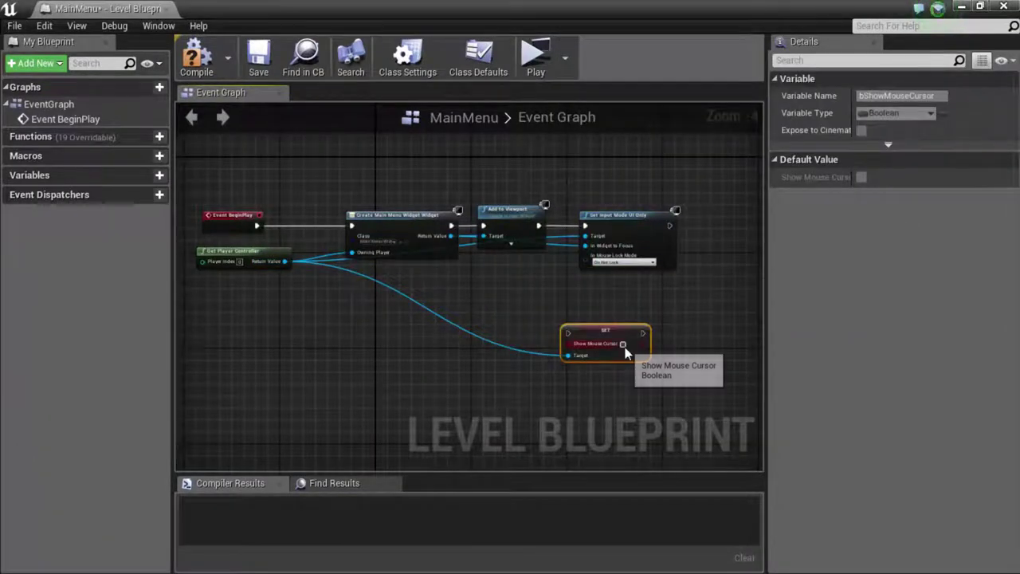
left_click_drag(620, 334, 682, 231)
left_click(685, 242)
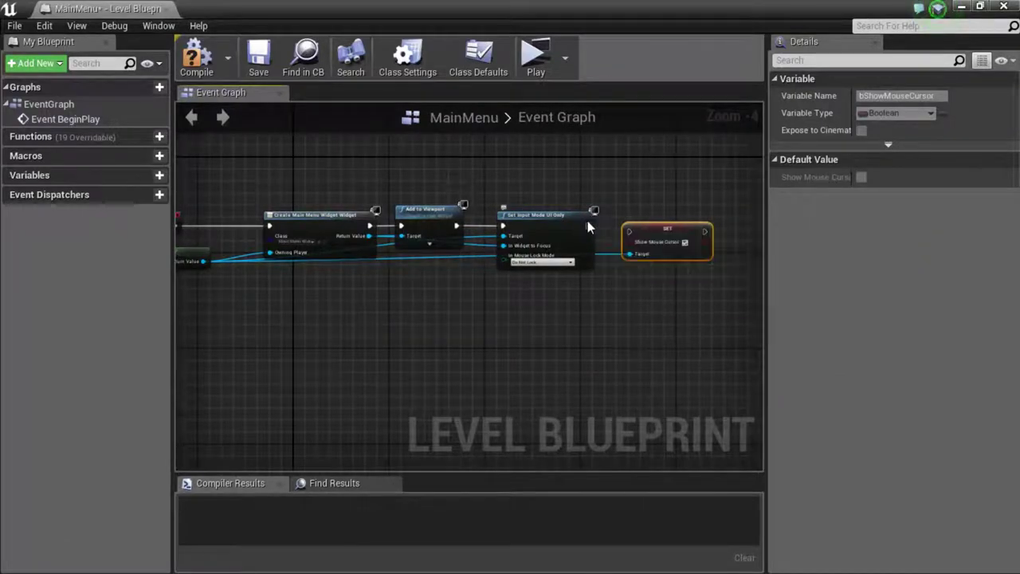
left_click_drag(588, 225, 624, 226)
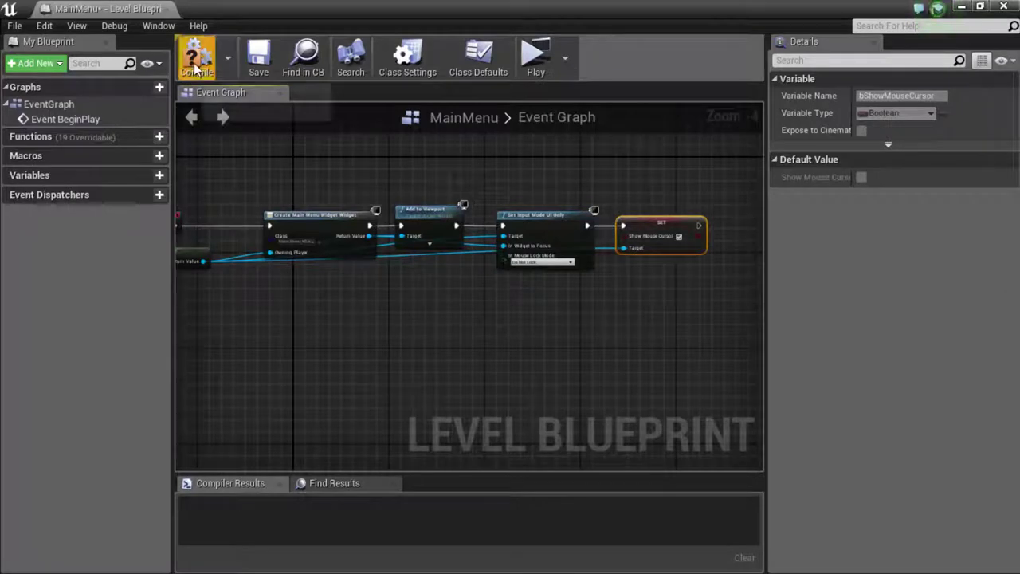
- Run the standalone game preview of the main menu and exit it through the menu's Quit option
left_click(536, 60)
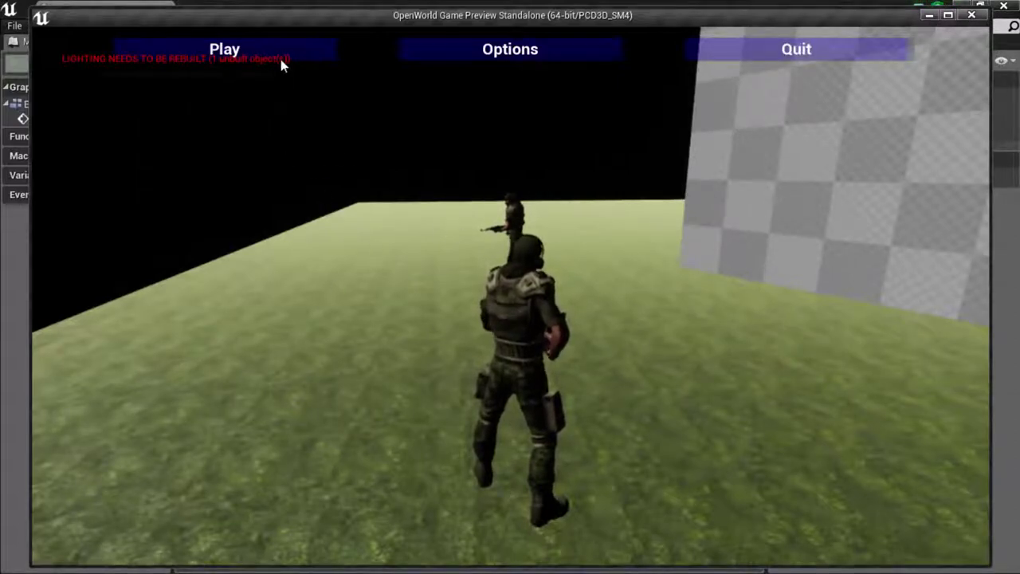
left_click(866, 45)
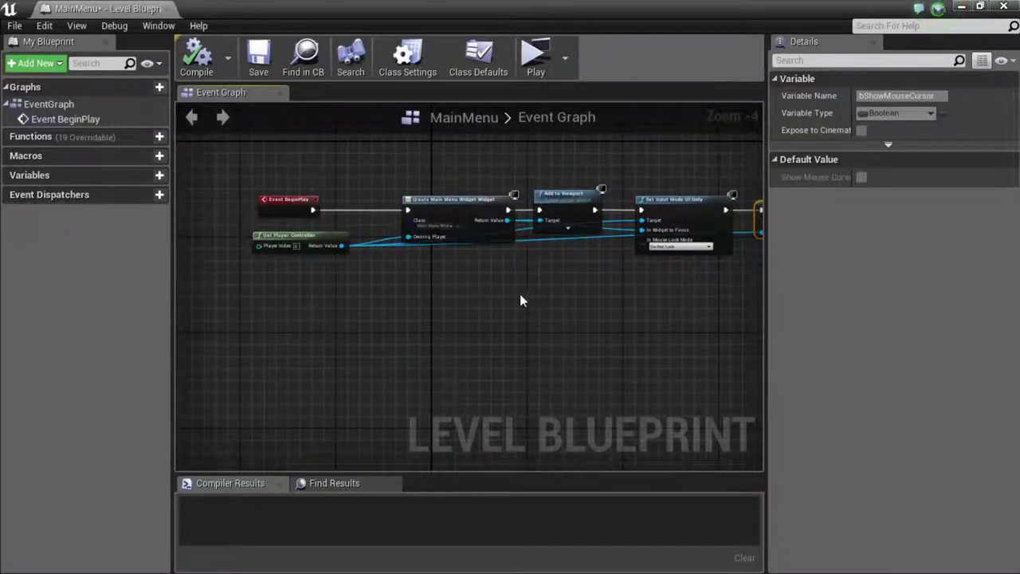
- Create a reference to CineCameraActor4 in the event graph and place it below the Get Player Controller node
right_click(268, 293)
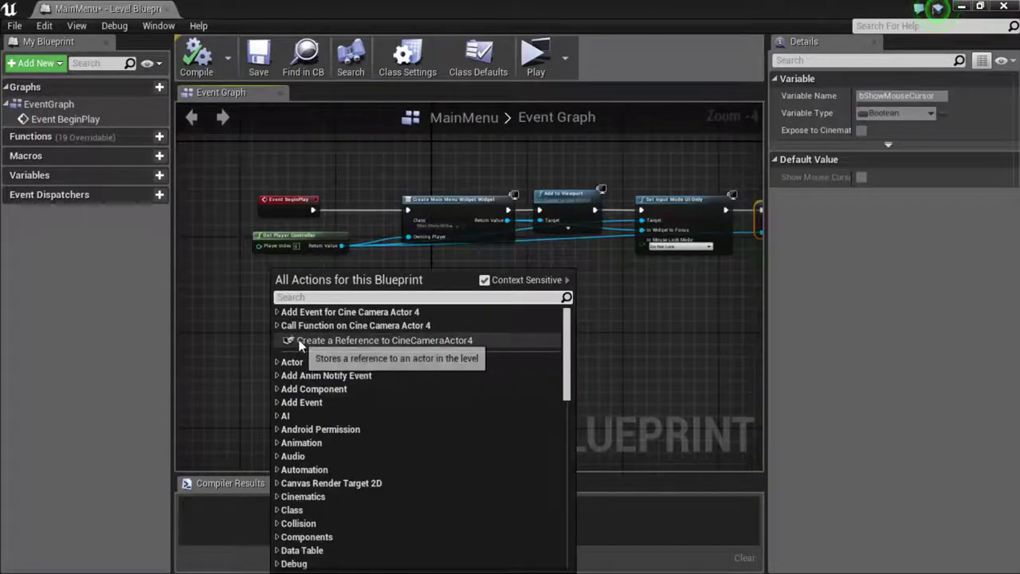
left_click(400, 340)
left_click_drag(289, 314, 254, 286)
right_click_drag(426, 313, 360, 343)
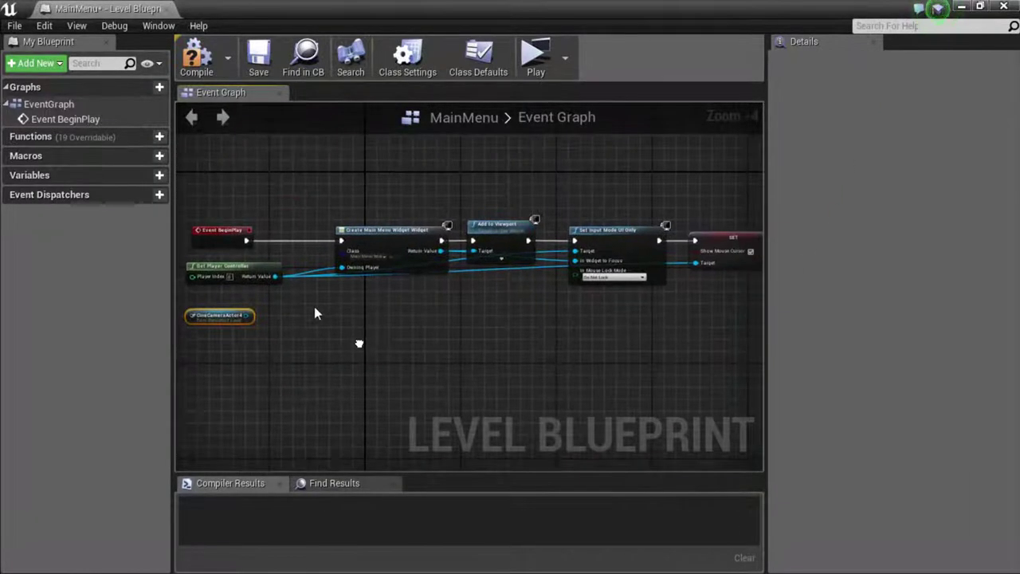
- Add a Get Controlled Pawn node from the player controller's Return Value
left_click_drag(274, 275, 335, 321)
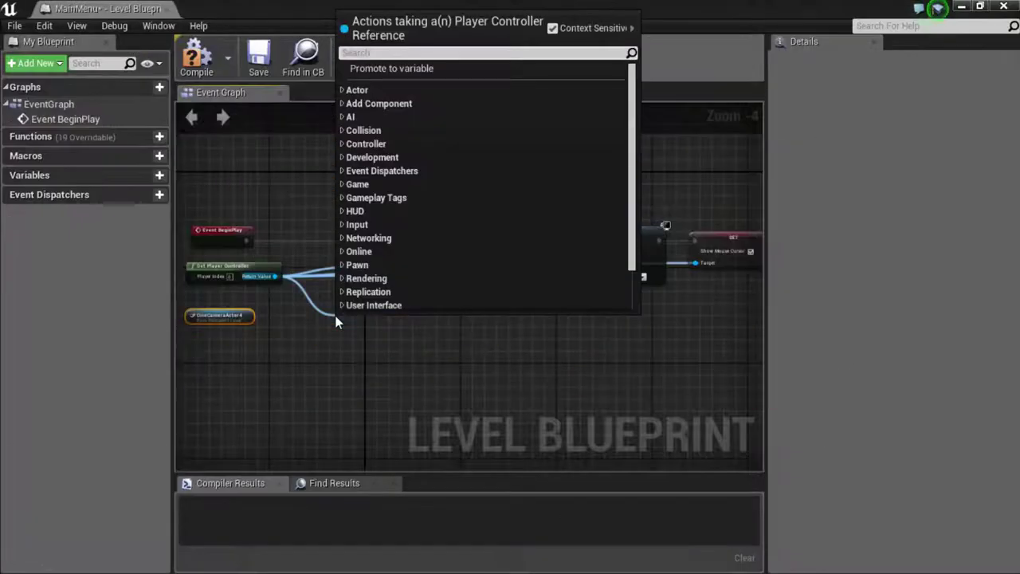
type("controller pa")
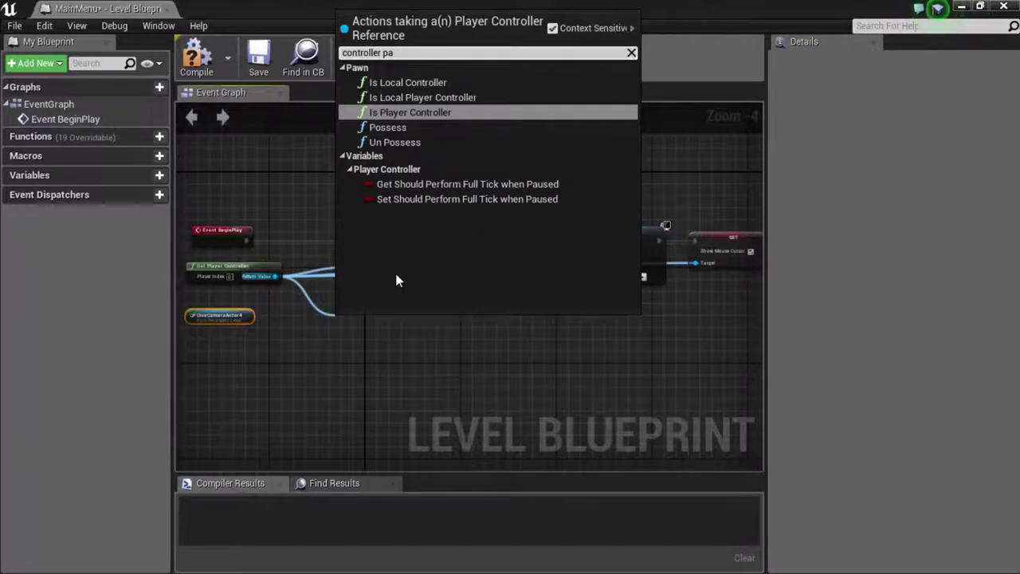
type("wn")
key("BackSpace")
key("BackSpace")
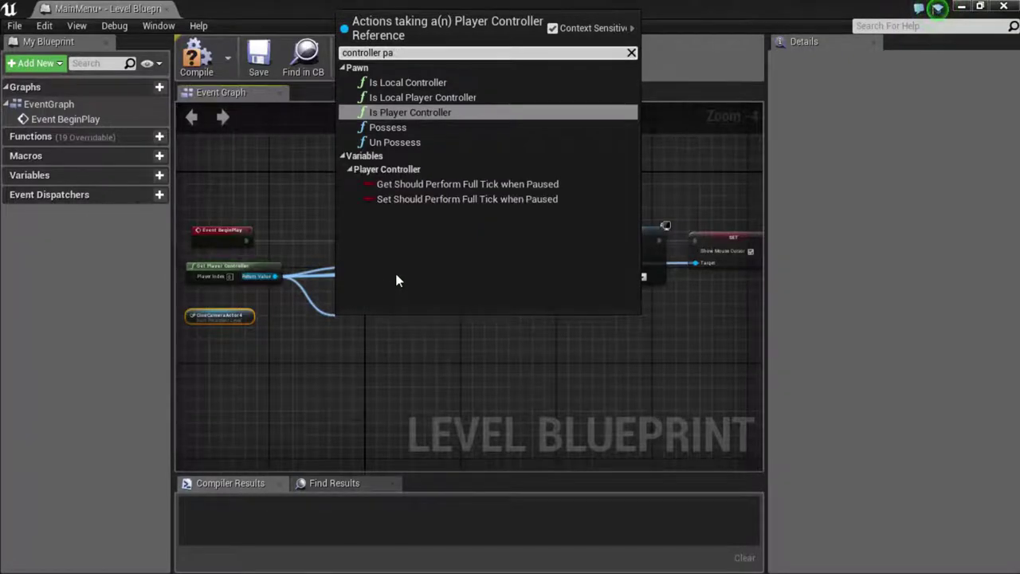
key("BackSpace")
key("BackSpace")
key("BackSpace")
key("BackSpace")
key("BackSpace")
key("BackSpace")
key("BackSpace")
key("BackSpace")
key("BackSpace")
key("BackSpace")
key("BackSpace")
key("BackSpace")
key("BackSpace")
type("pawn")
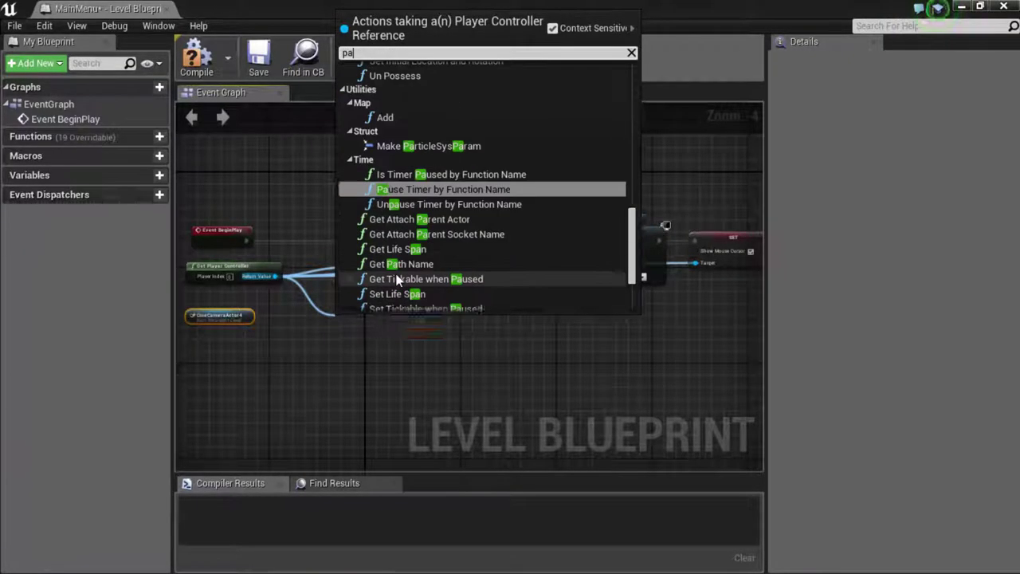
left_click(395, 191)
- Add a Cast To PlayerCharacter node with the controlled pawn as Object and place it beside Get Controlled Pawn
scroll(395, 195, "up", 1)
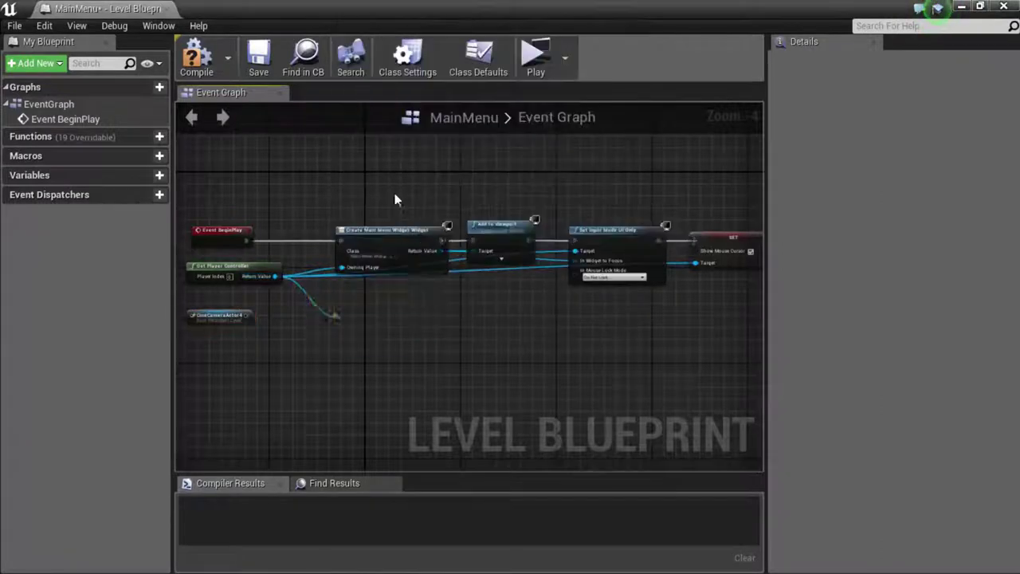
scroll(383, 327, "up", 1)
scroll(383, 327, "up", 1)
left_click_drag(416, 353, 467, 353)
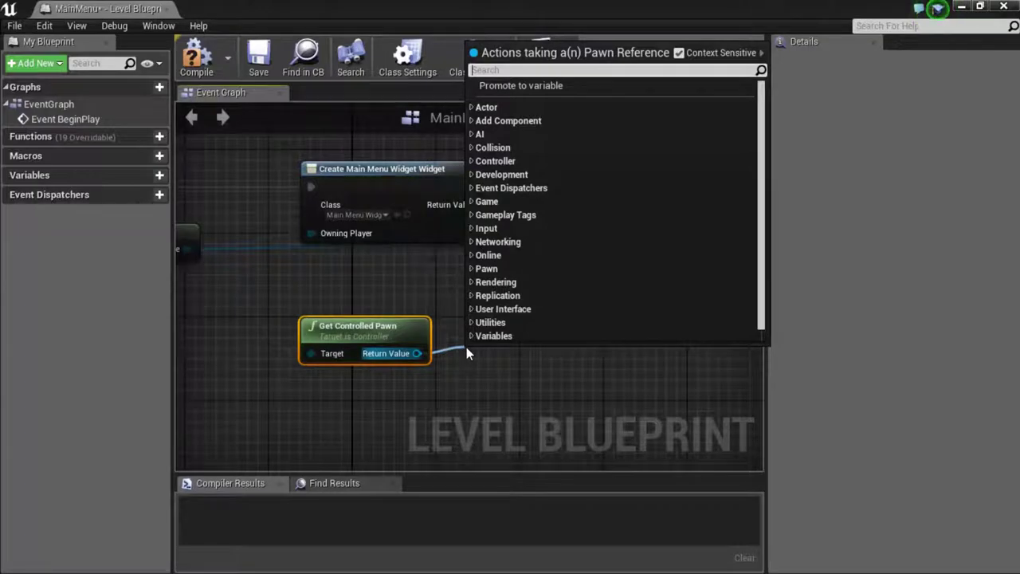
type("player")
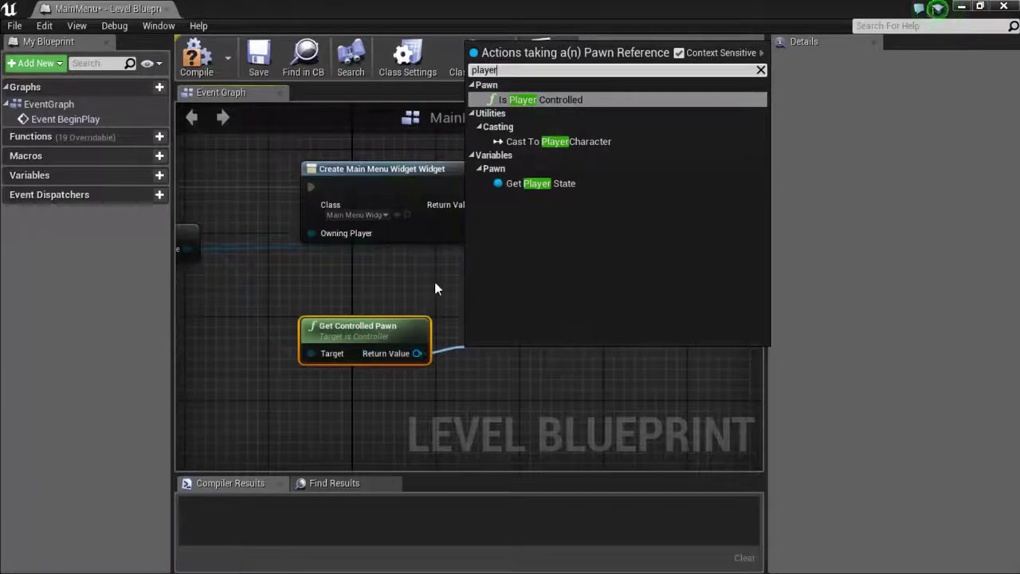
left_click(558, 141)
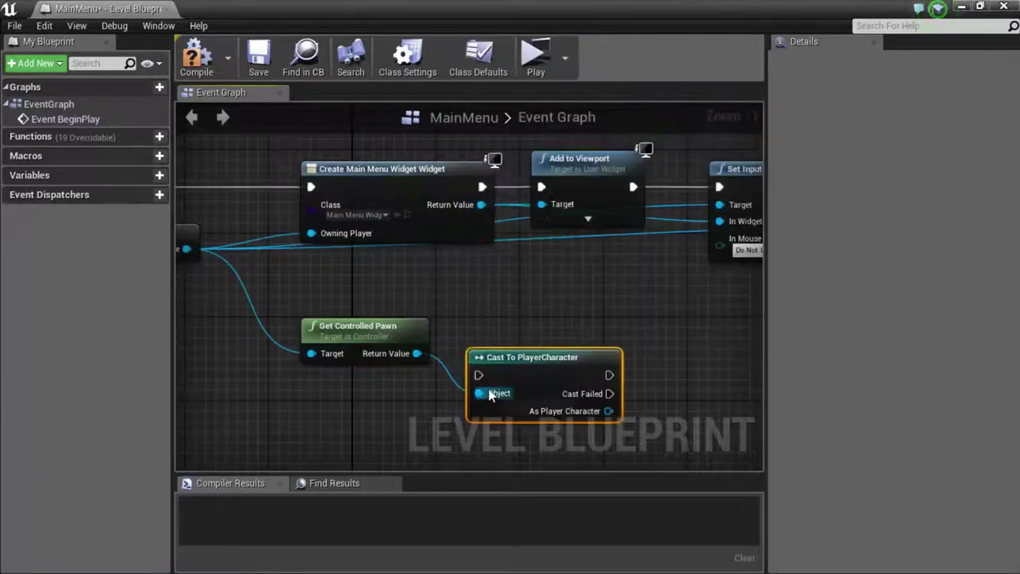
left_click_drag(542, 355, 531, 303)
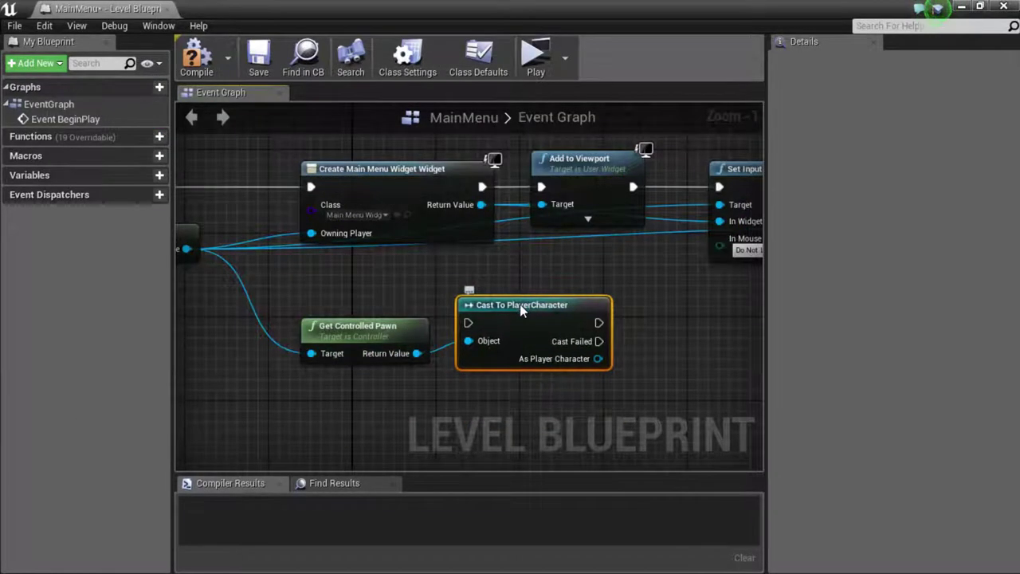
right_click_drag(571, 250, 498, 233)
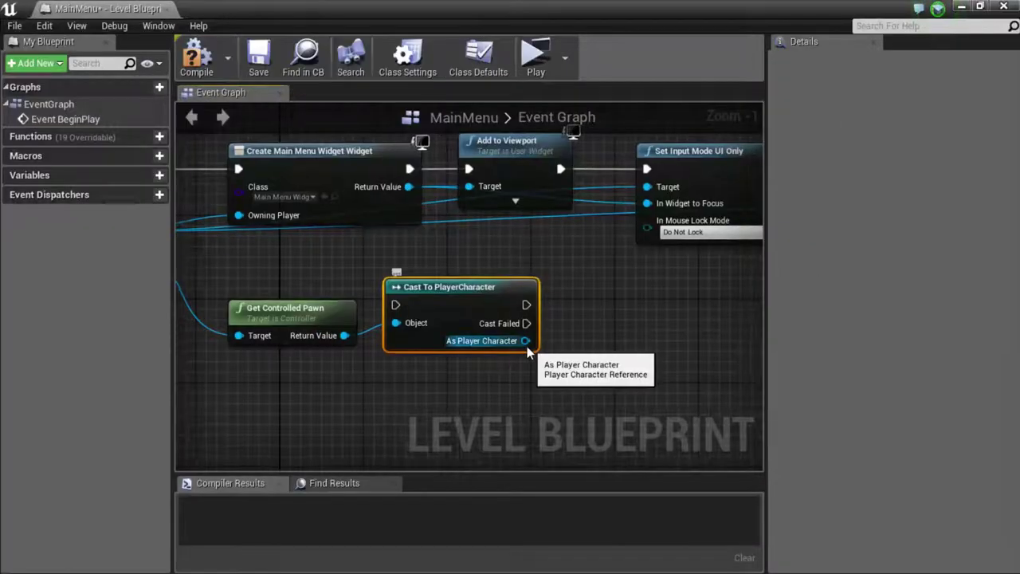
- Get the Player Camera component from As Player Character and place its node directly beneath the cast node
left_click_drag(525, 341, 574, 379)
type("camera")
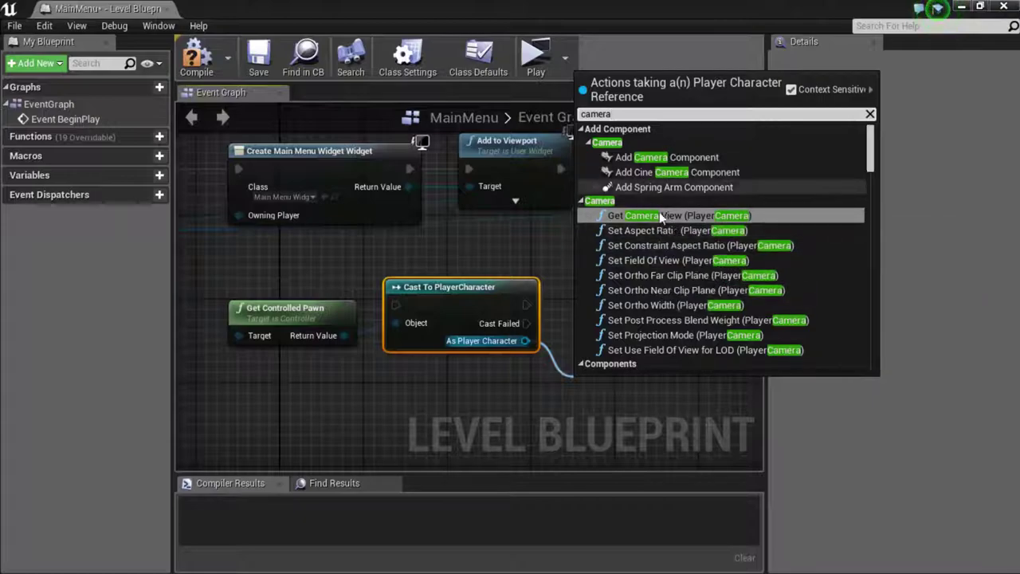
scroll(676, 235, "down", 2)
scroll(677, 237, "down", 15)
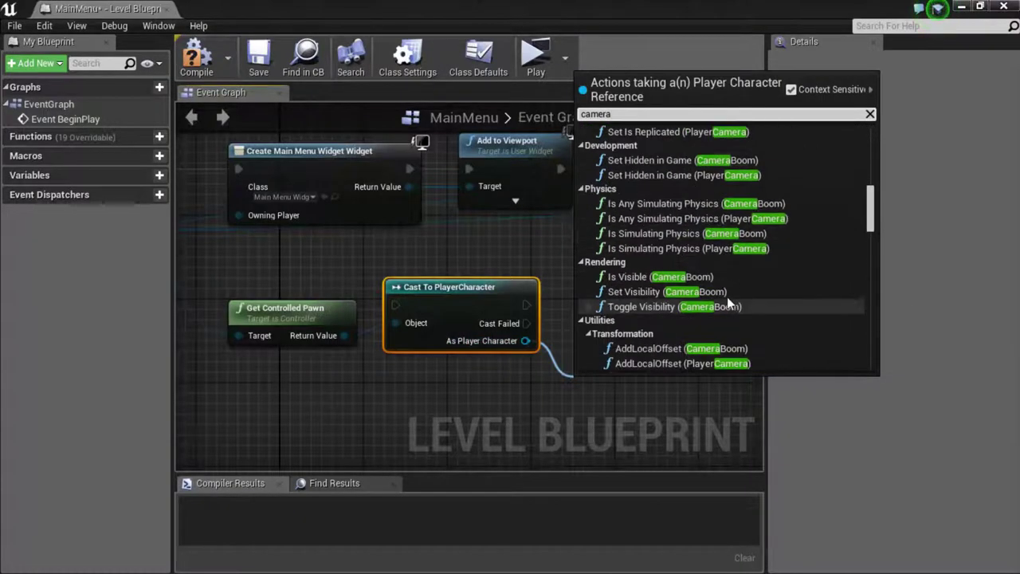
scroll(694, 271, "down", 20)
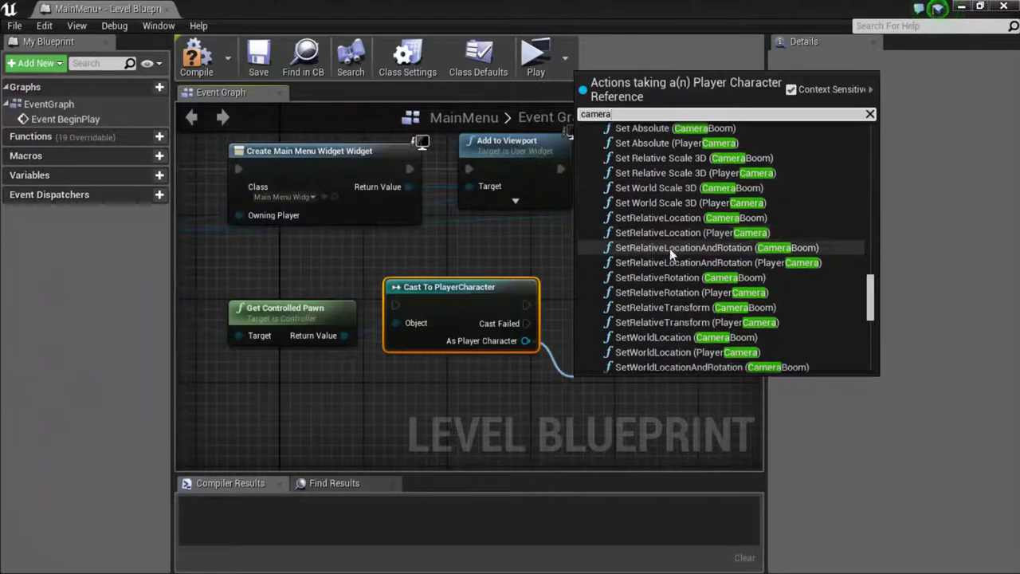
scroll(671, 252, "down", 5)
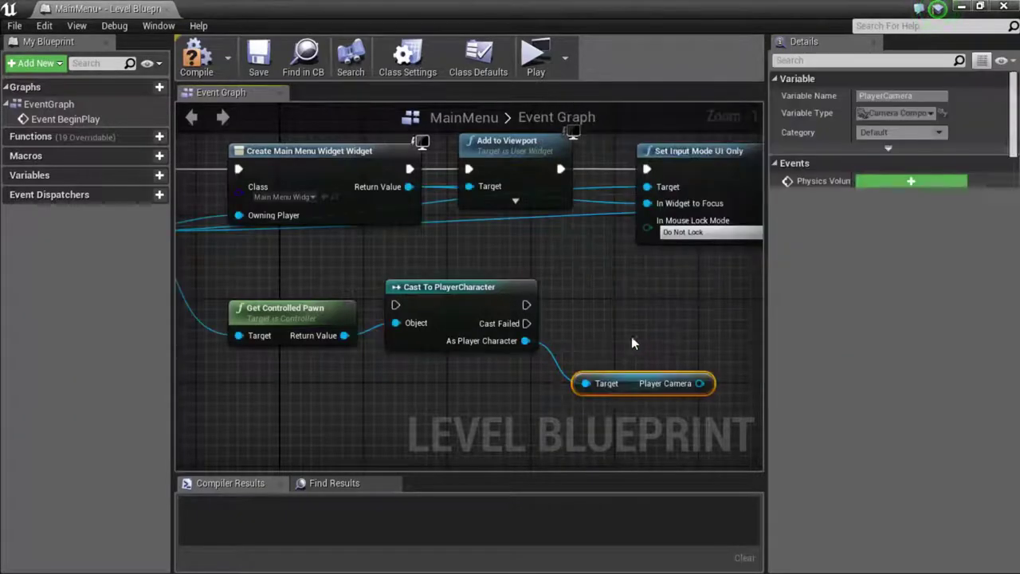
left_click(641, 335)
left_click_drag(624, 385, 446, 364)
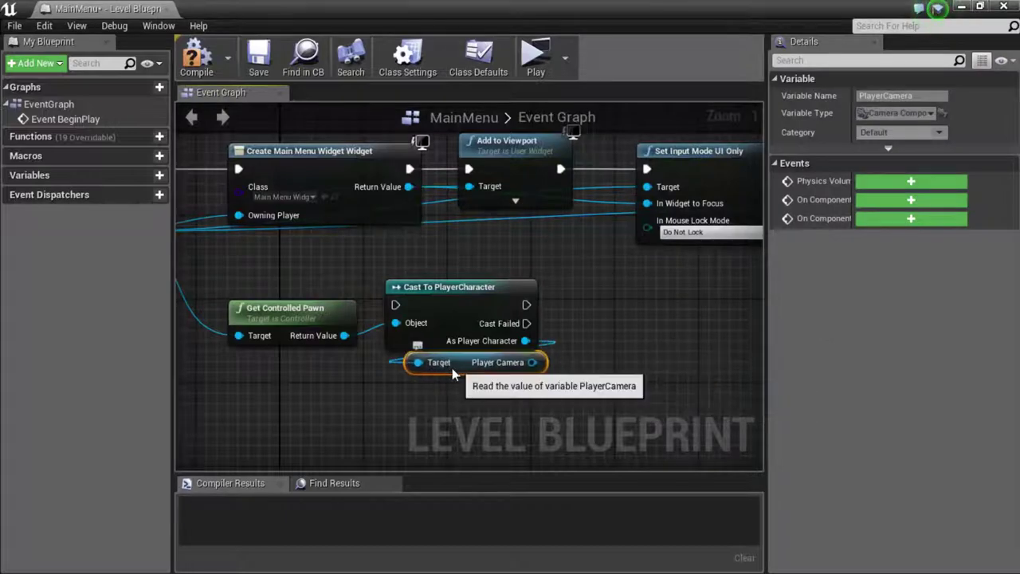
- Add a Deactivate node targeting Player Camera, execute it from the PlayerCharacter cast, and align it beside the cast node
left_click_drag(520, 363, 586, 343)
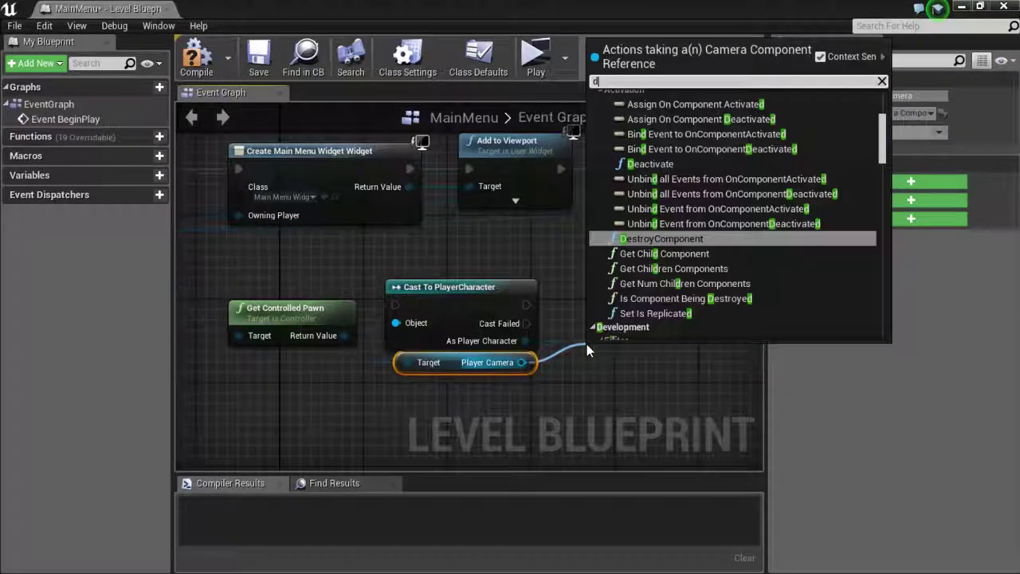
type("deac")
key("Return")
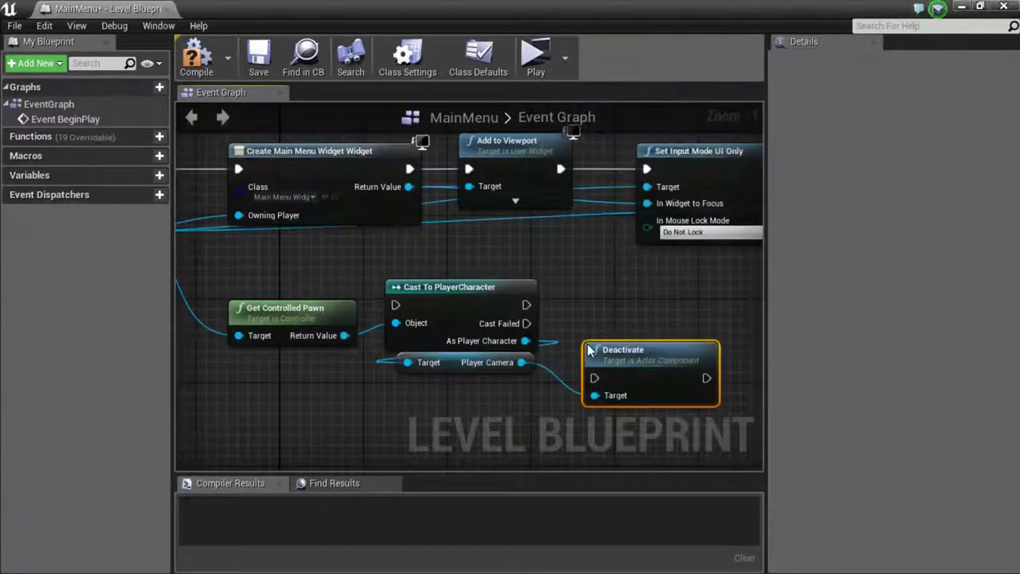
left_click_drag(526, 305, 595, 379)
left_click_drag(652, 375, 663, 311)
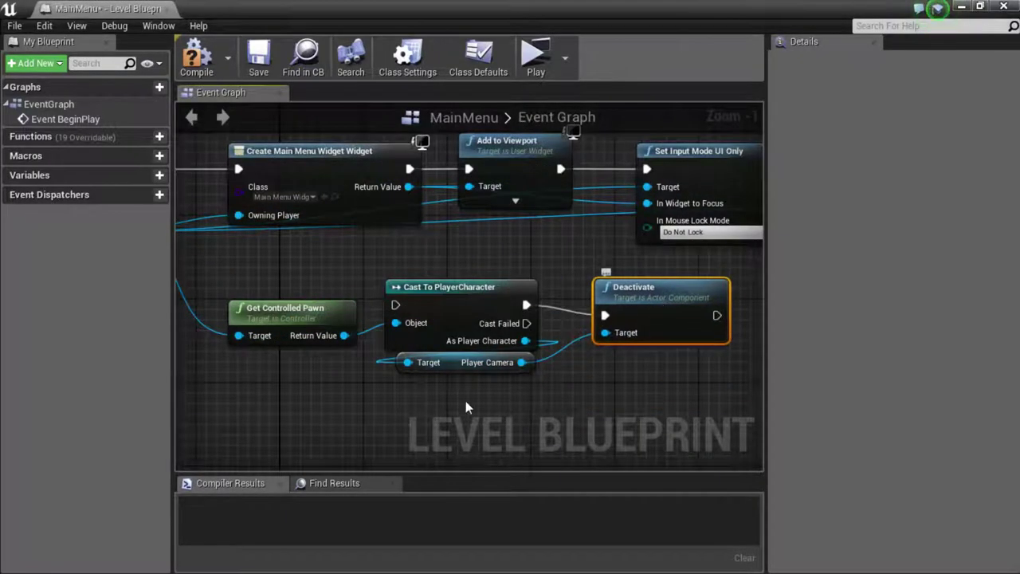
- Add an Add Cine Camera Component node targeting As Player Character and execute it after Deactivate
right_click_drag(493, 391, 401, 395)
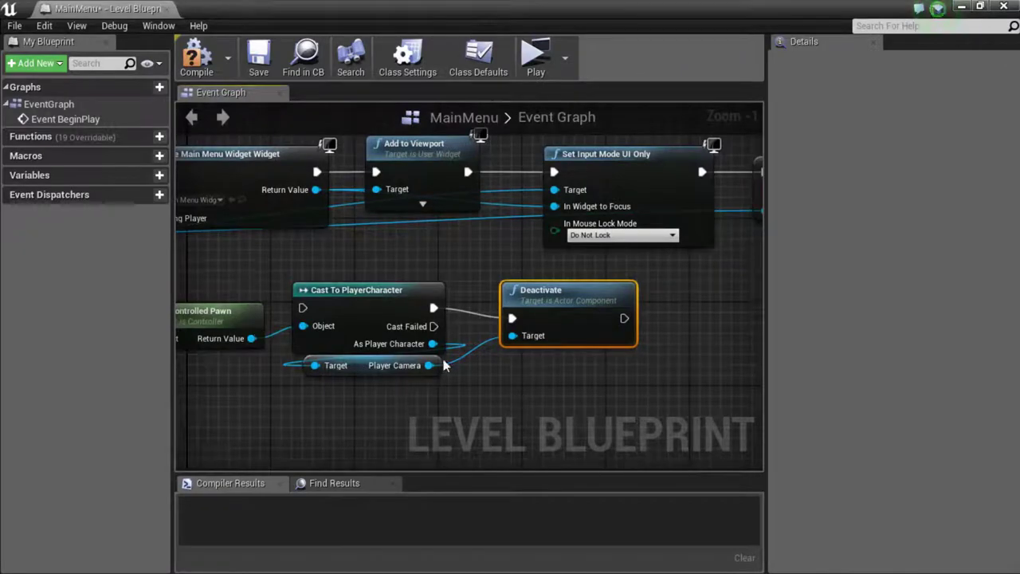
left_click_drag(432, 344, 517, 413)
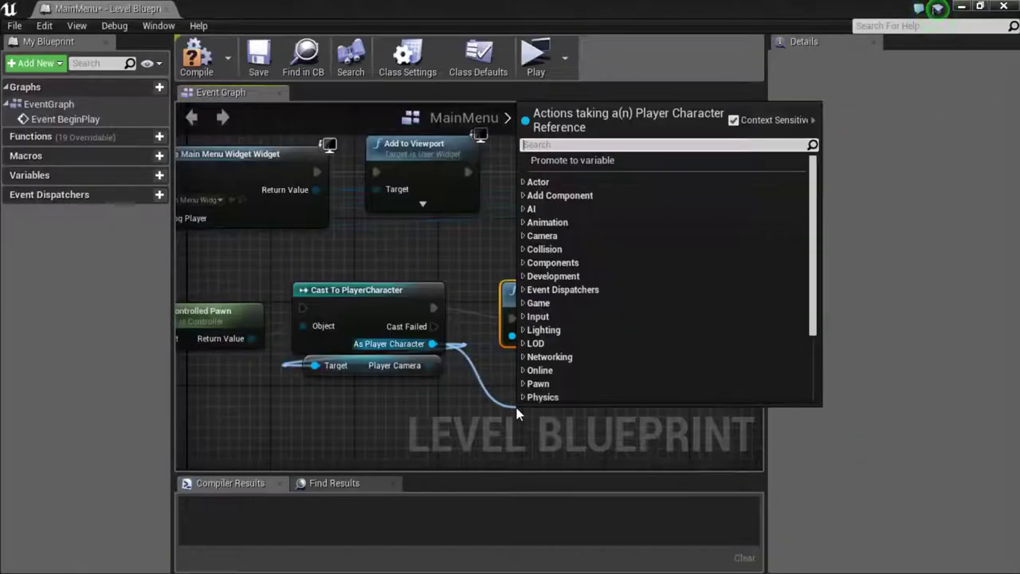
type("cin")
key("Return")
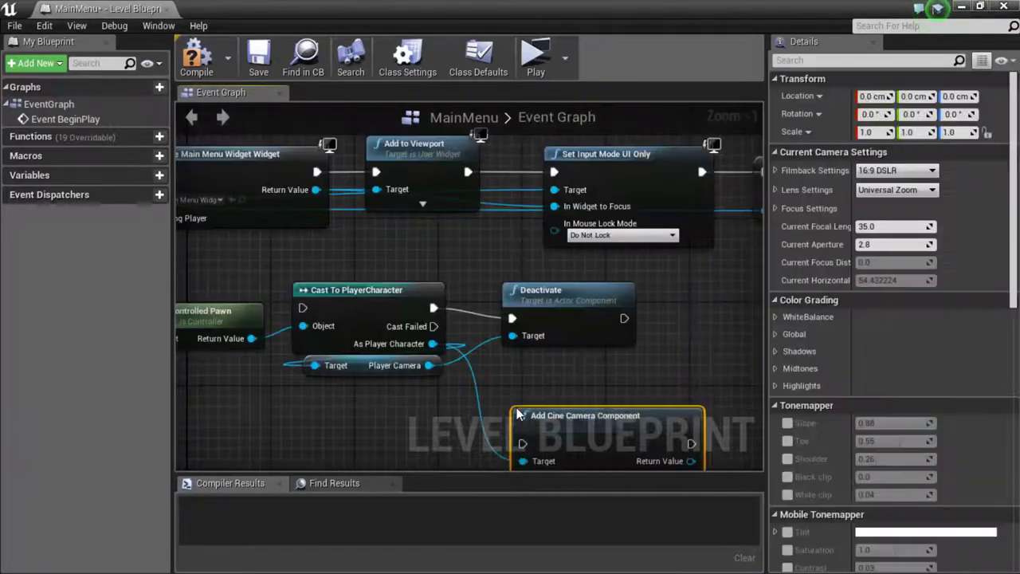
right_click_drag(476, 379, 382, 327)
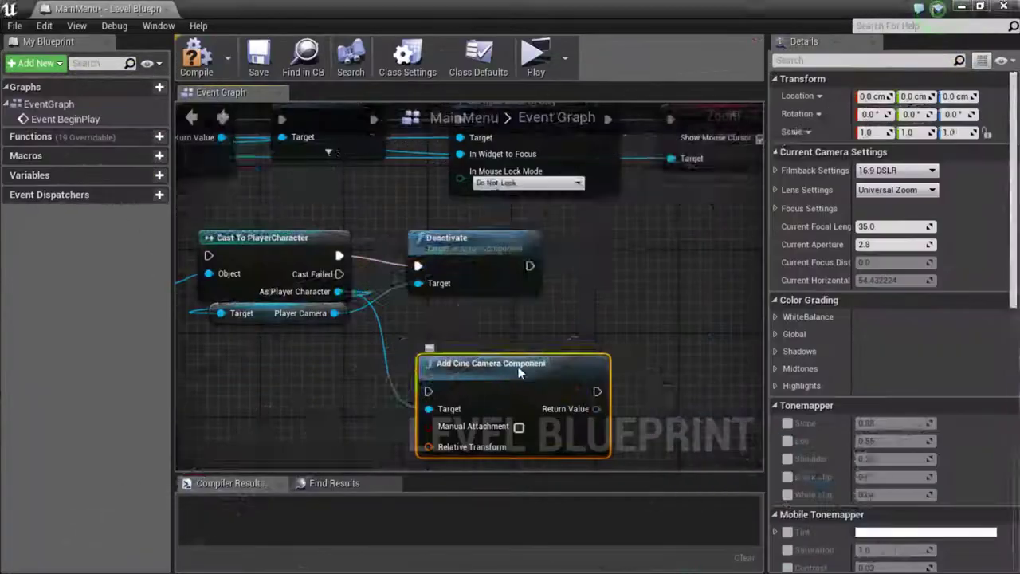
left_click_drag(516, 367, 673, 255)
left_click_drag(530, 266, 596, 277)
- Add an Activate node targeting the new cine camera component's Return Value, executed after Add Cine Camera Component
right_click_drag(548, 383, 498, 387)
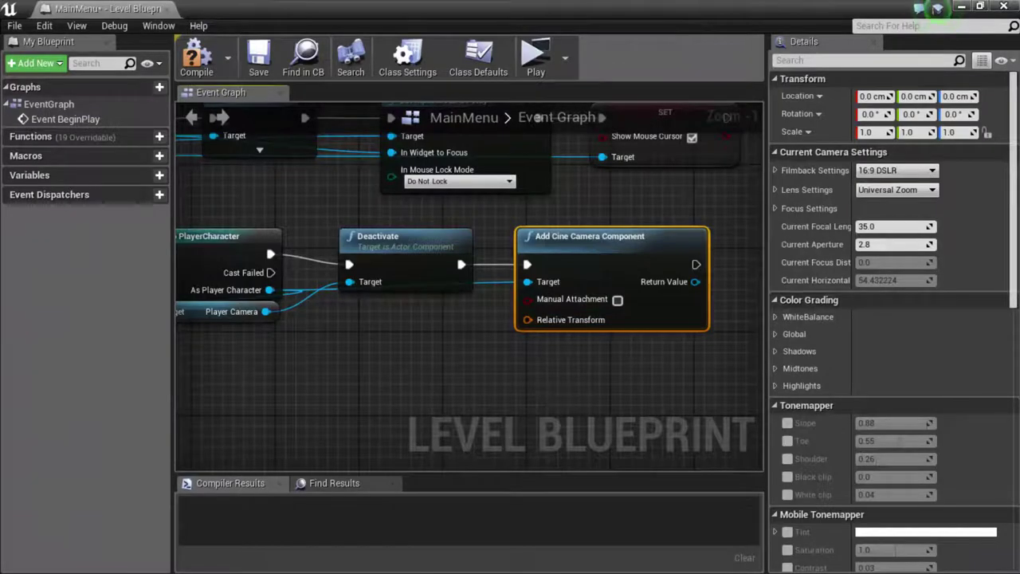
right_click_drag(632, 345, 604, 346)
left_click_drag(666, 282, 722, 289)
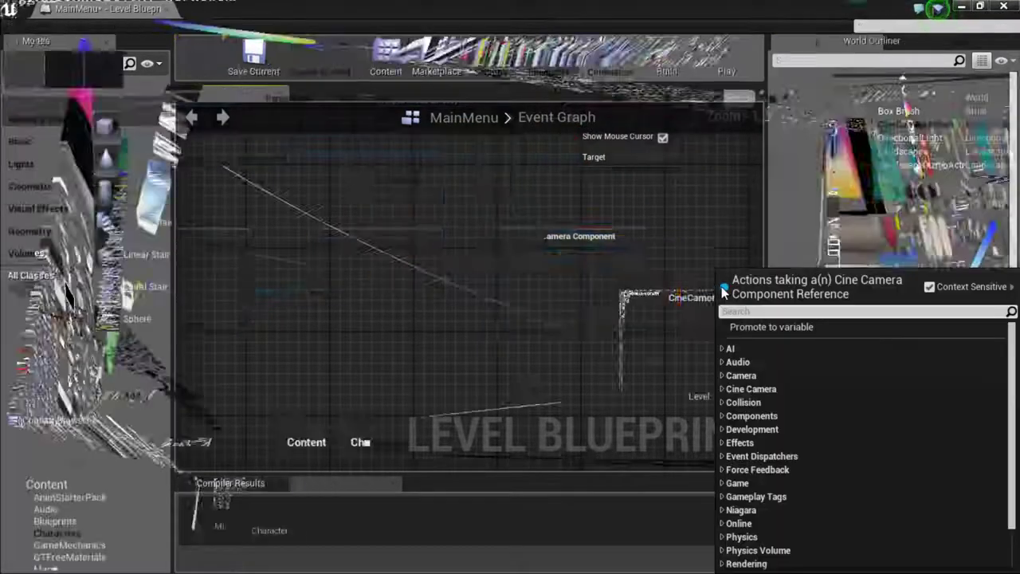
type("activate")
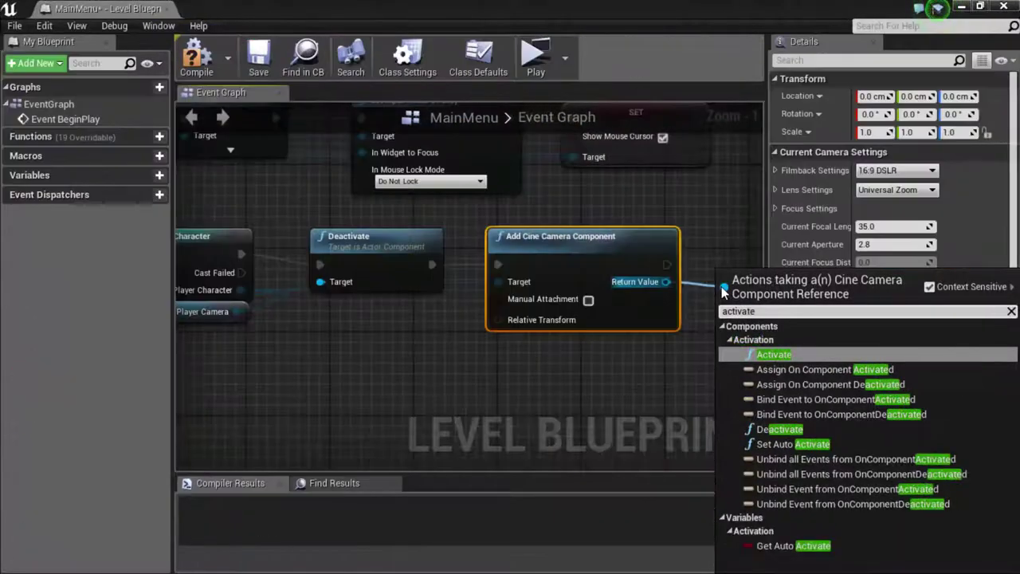
key("Return")
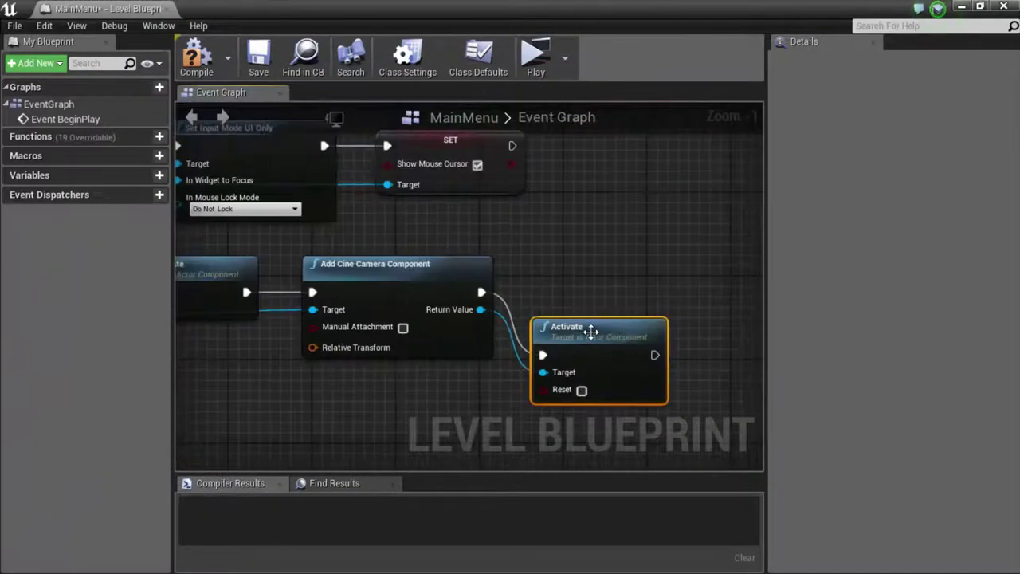
- Align the Activate node beside the Add Cine Camera Component node
left_click_drag(587, 332, 584, 268)
right_click_drag(633, 353, 530, 350)
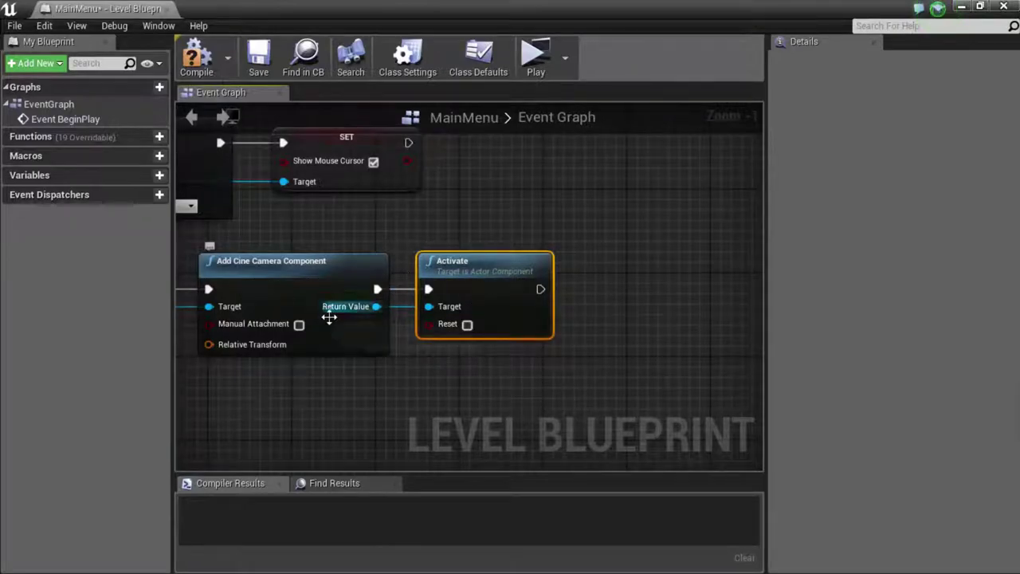
- Add a DetachFromComponent node targeting the cine camera component's Return Value, execute it from Activate, and align it beside Activate
left_click_drag(376, 307, 461, 384)
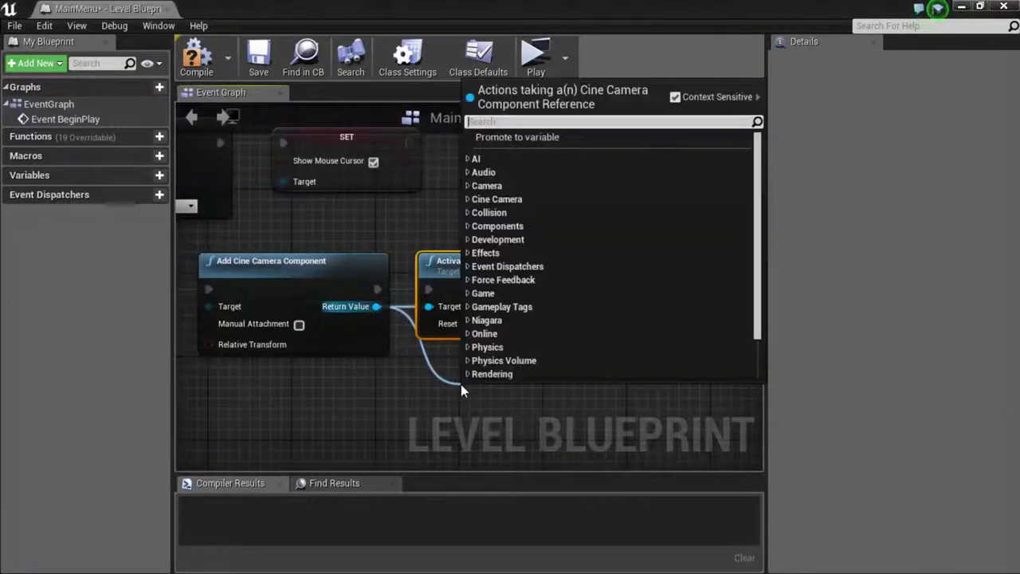
type("deta")
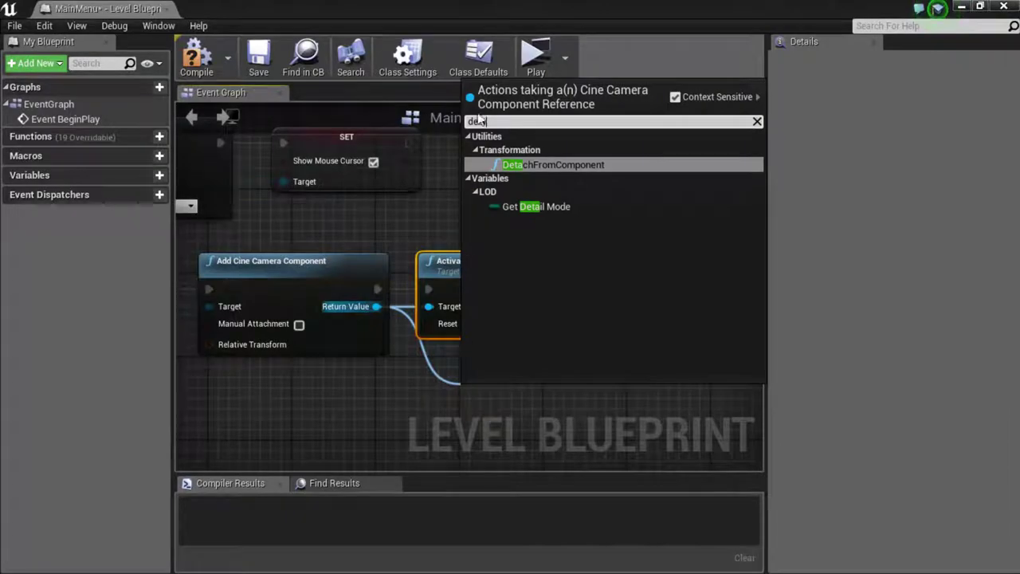
left_click(563, 166)
left_click_drag(512, 401, 717, 254)
left_click_drag(540, 289, 637, 297)
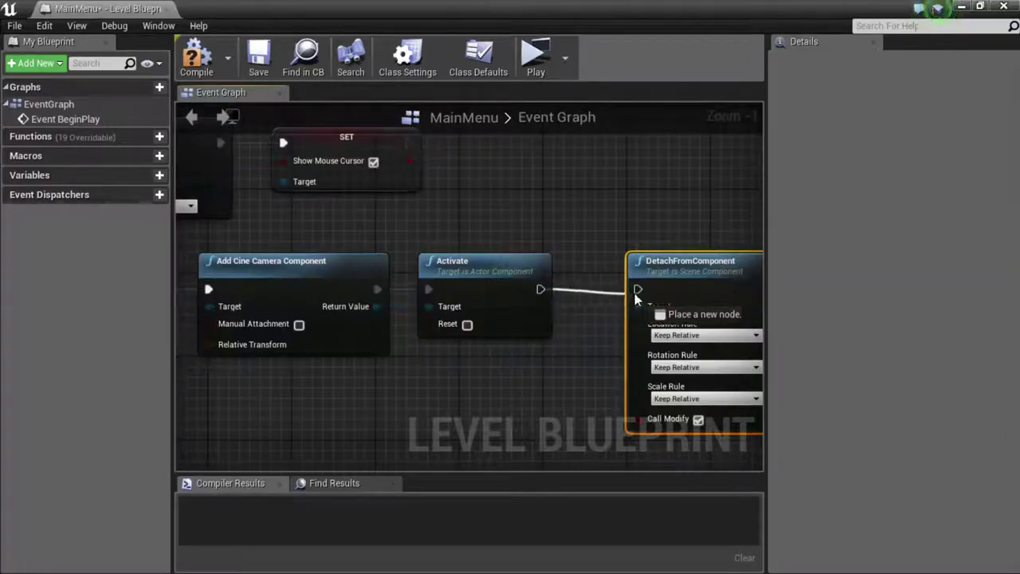
left_click_drag(636, 290, 637, 290)
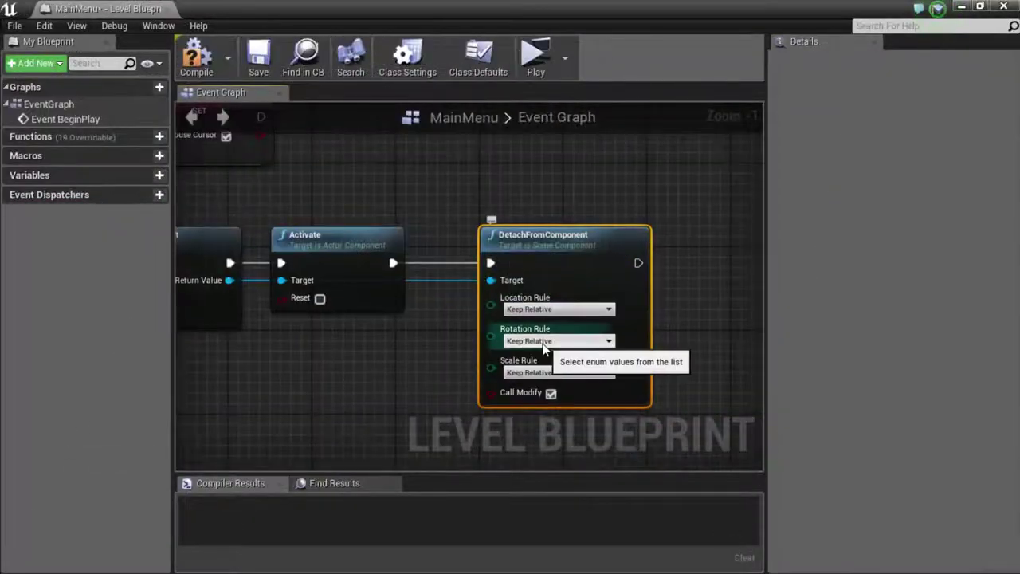
left_click_drag(545, 237, 524, 238)
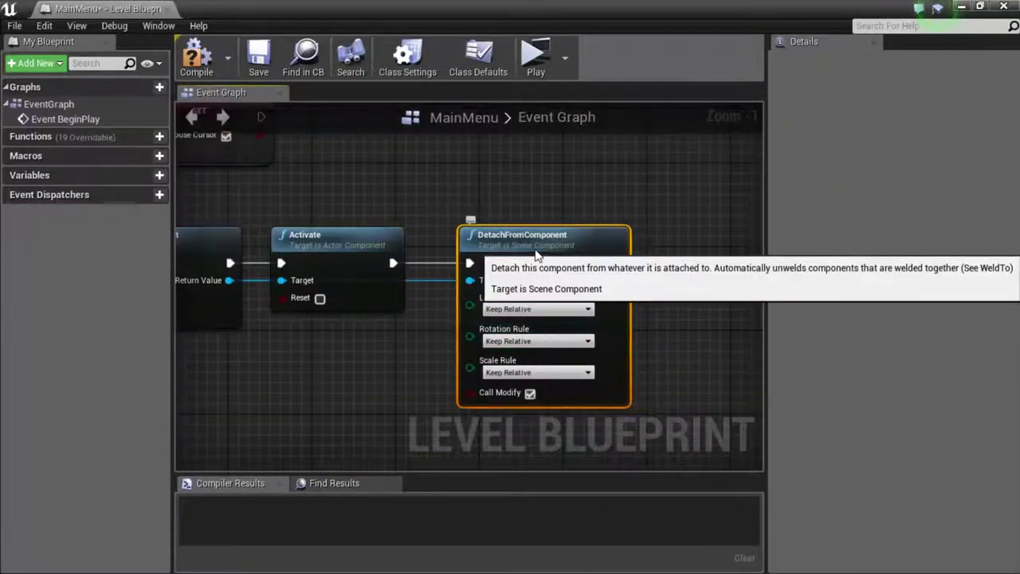
- Set the DetachFromComponent node's Location Rule, Rotation Rule and Scale Rule to Keep World
left_click(512, 310)
left_click(504, 330)
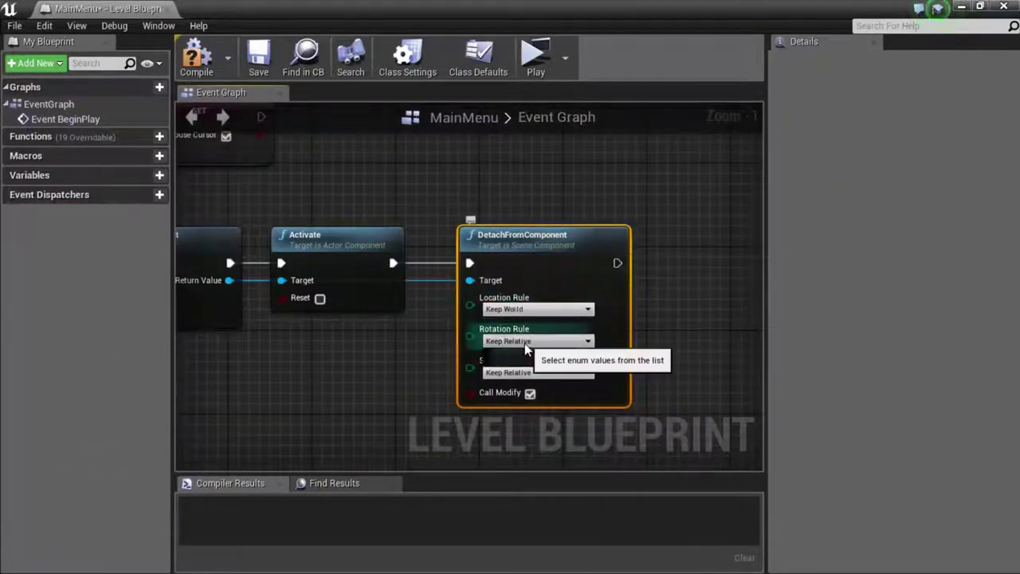
left_click(524, 341)
left_click(524, 362)
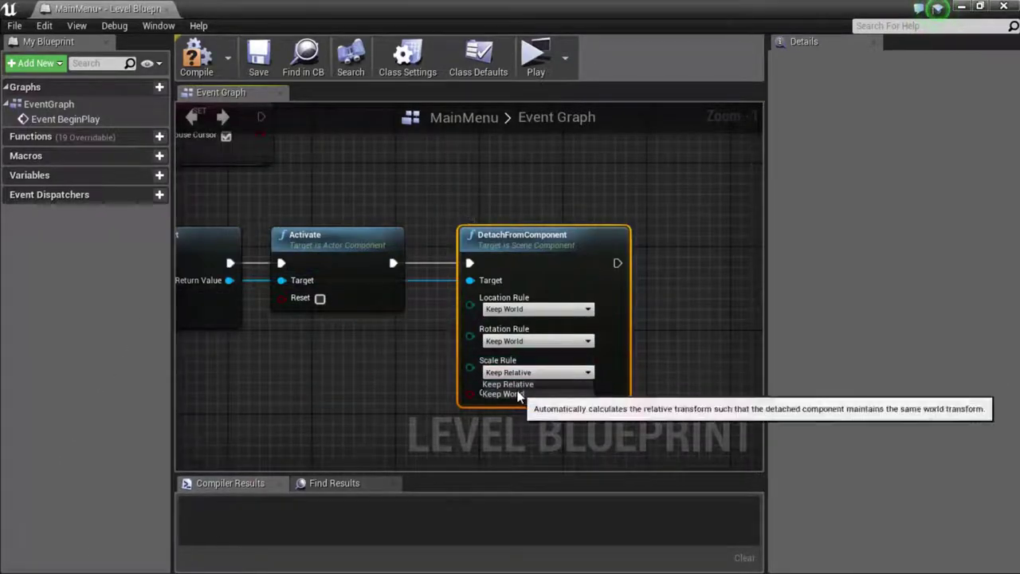
left_click(503, 393)
- Add a SetWorldLocationAndRotation node targeting the cine camera component's Return Value, executed after DetachFromComponent, with Teleport enabled
scroll(344, 392, "down", 1)
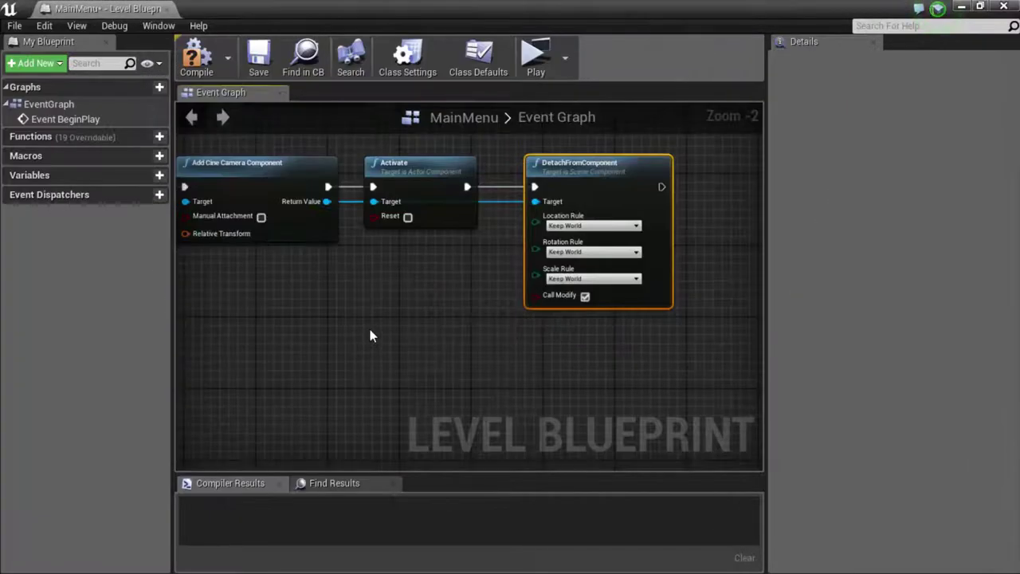
scroll(370, 329, "down", 1)
scroll(343, 227, "up", 2)
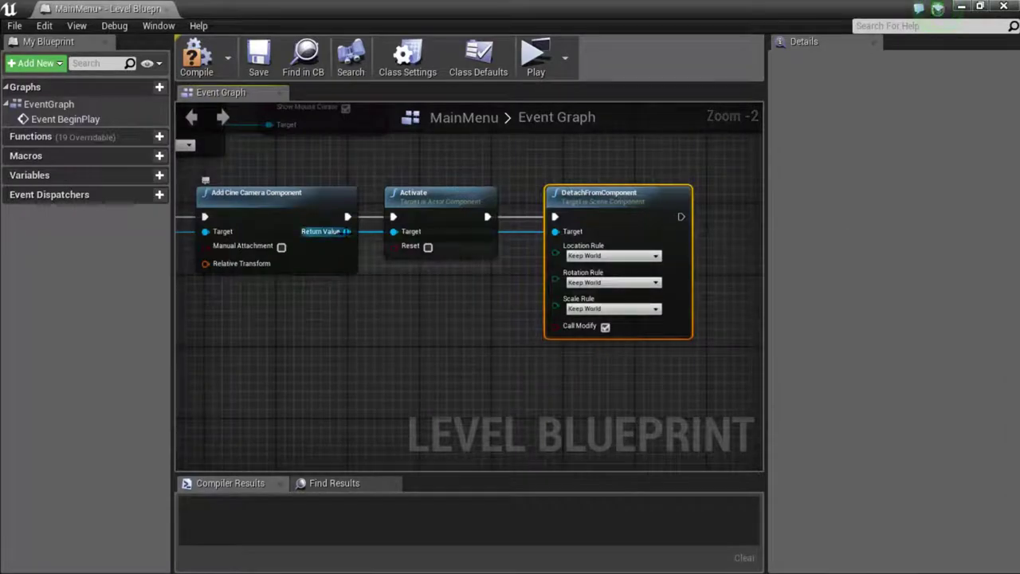
left_click_drag(348, 231, 438, 321)
type("world")
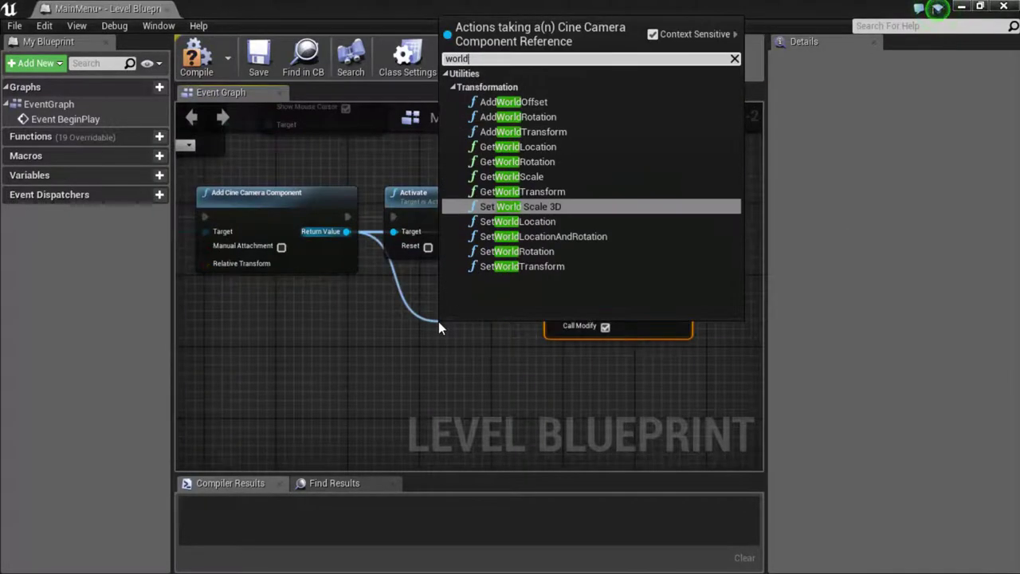
left_click(520, 237)
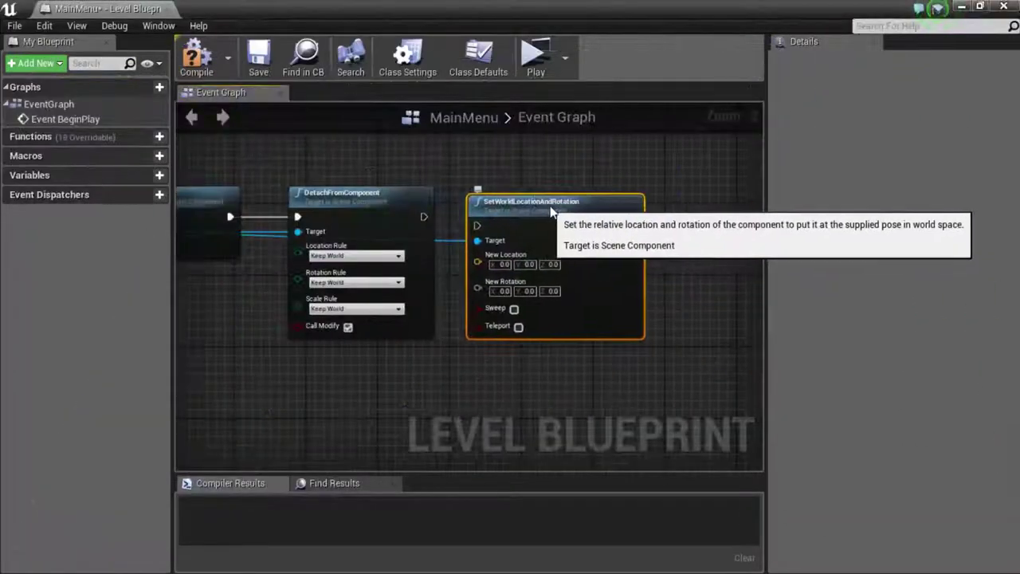
left_click_drag(538, 195, 558, 195)
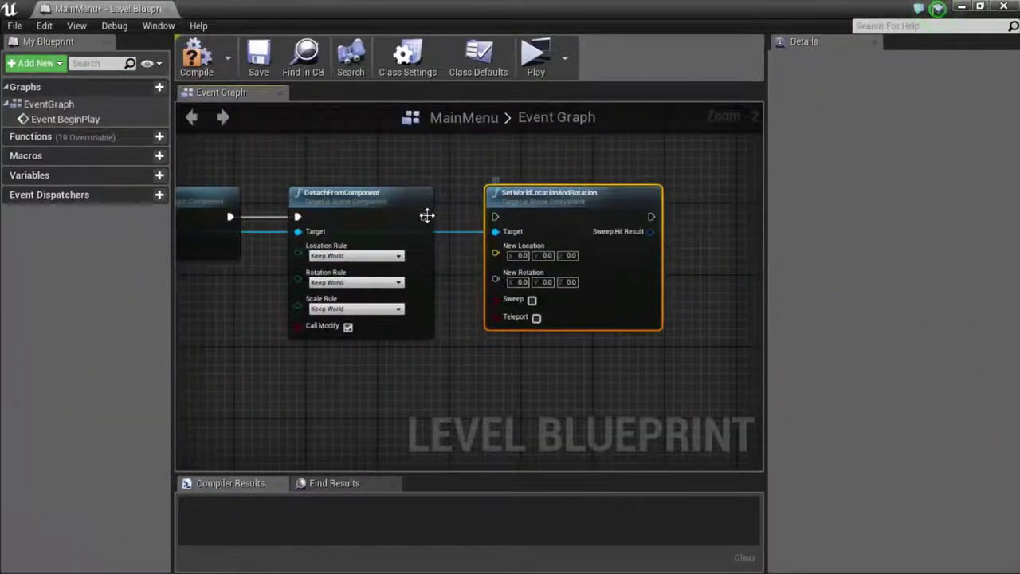
left_click_drag(499, 213, 498, 216)
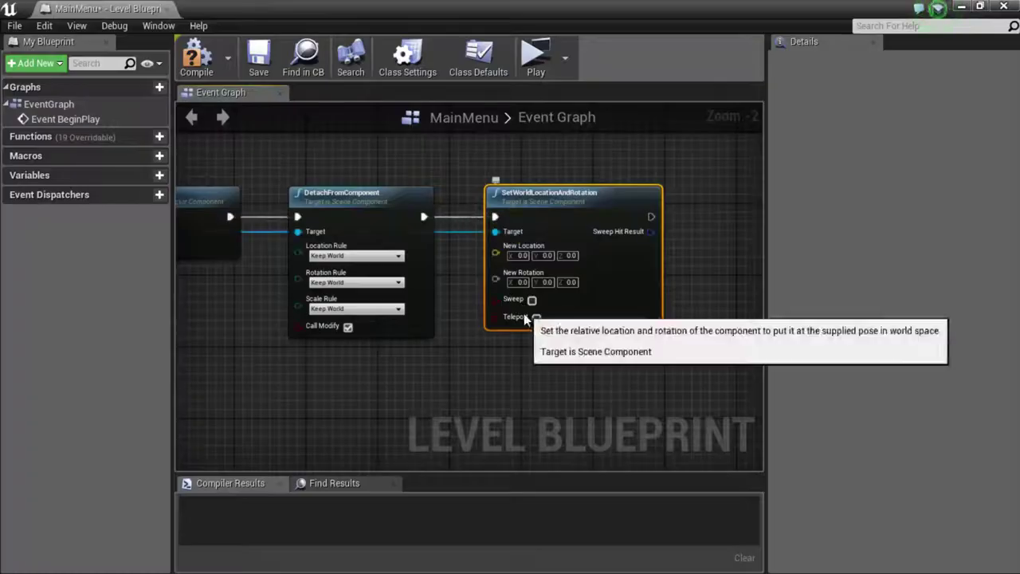
left_click(537, 317)
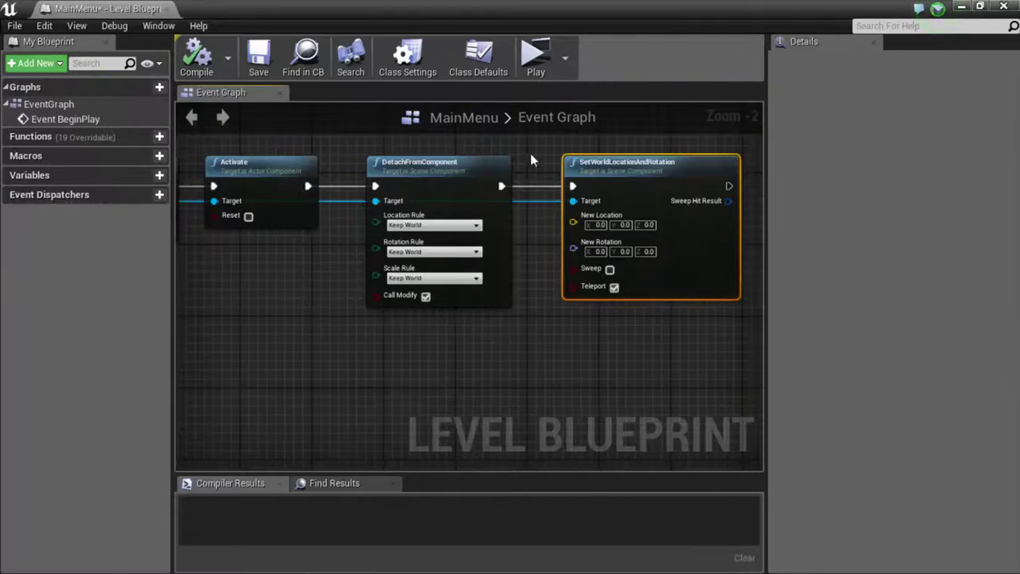
- Test the main menu's camera view in a standalone preview, quit it, and inspect the camera nodes in the graph
left_click(534, 70)
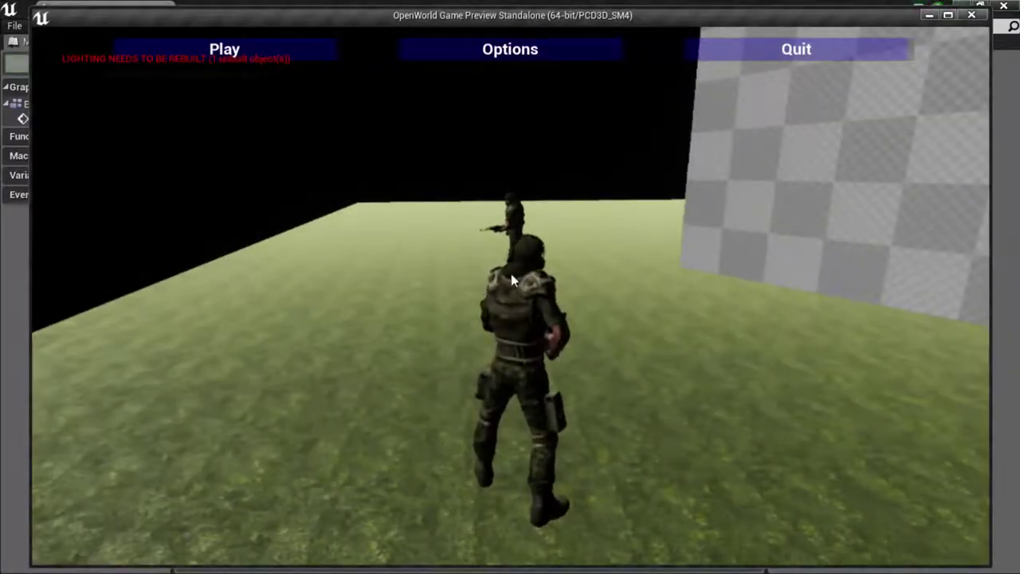
left_click(763, 57)
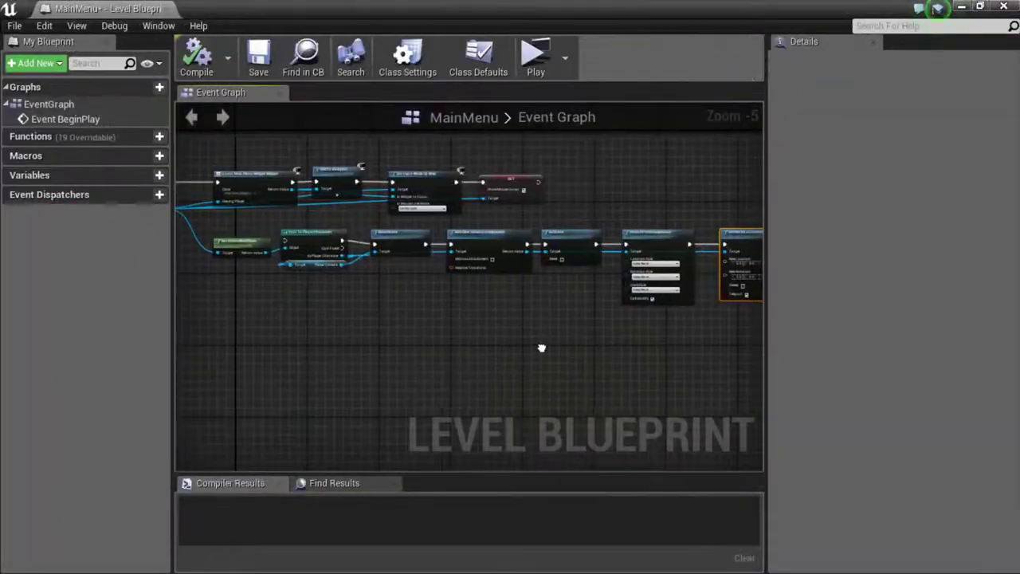
scroll(638, 235, "up", 5)
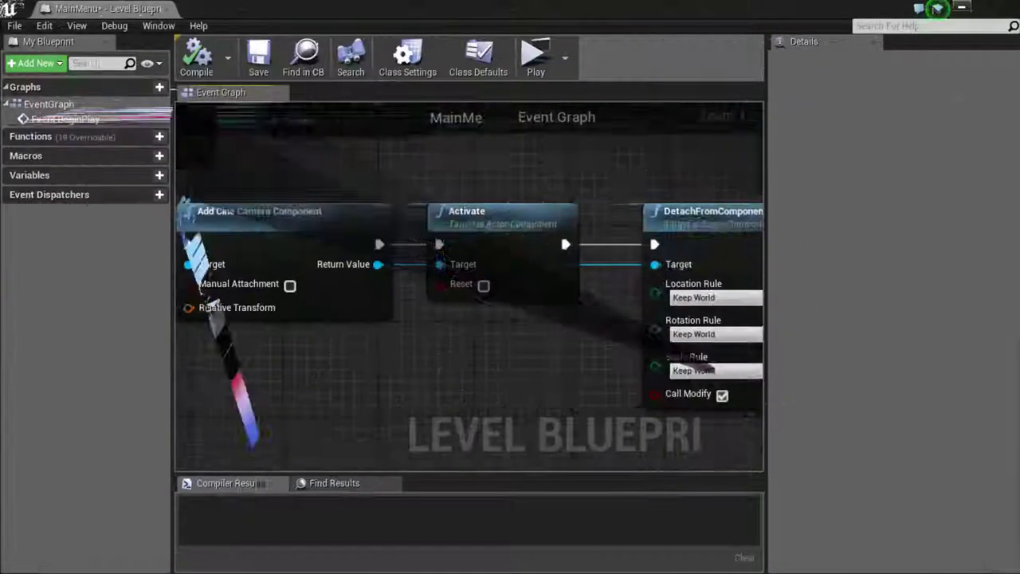
right_click_drag(558, 316, 356, 330)
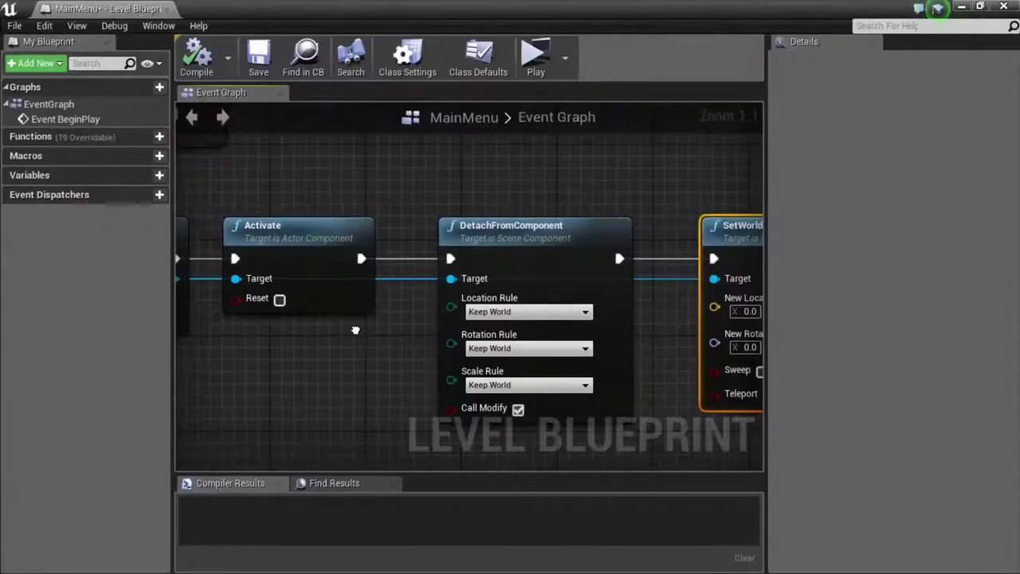
- Replace the DetachFromComponent node with a direct execution link from Activate to SetWorldLocationAndRotation, and test the menu in a standalone preview
left_click(496, 231)
key("Delete")
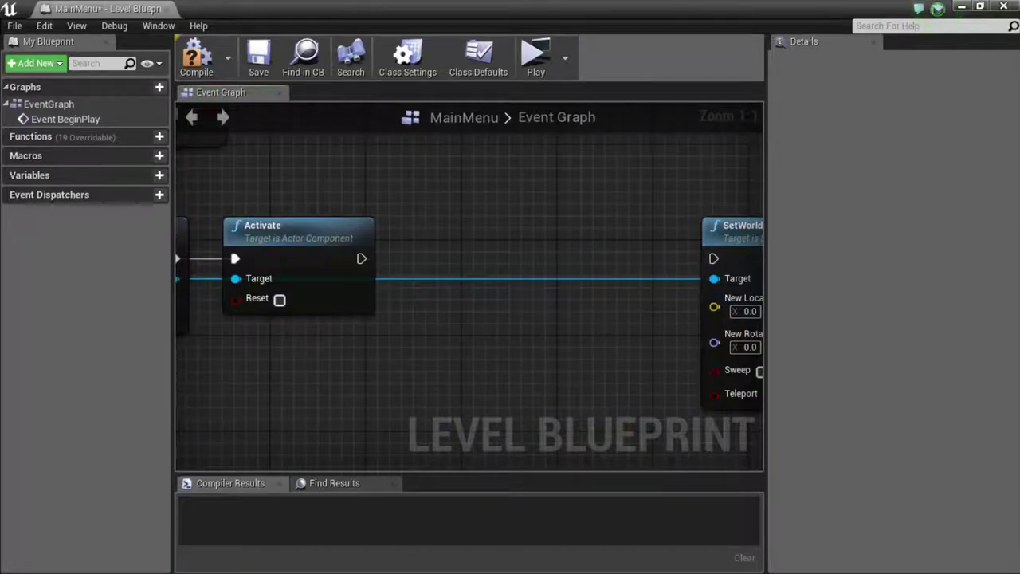
right_click_drag(330, 276, 269, 268)
left_click_drag(300, 251, 652, 252)
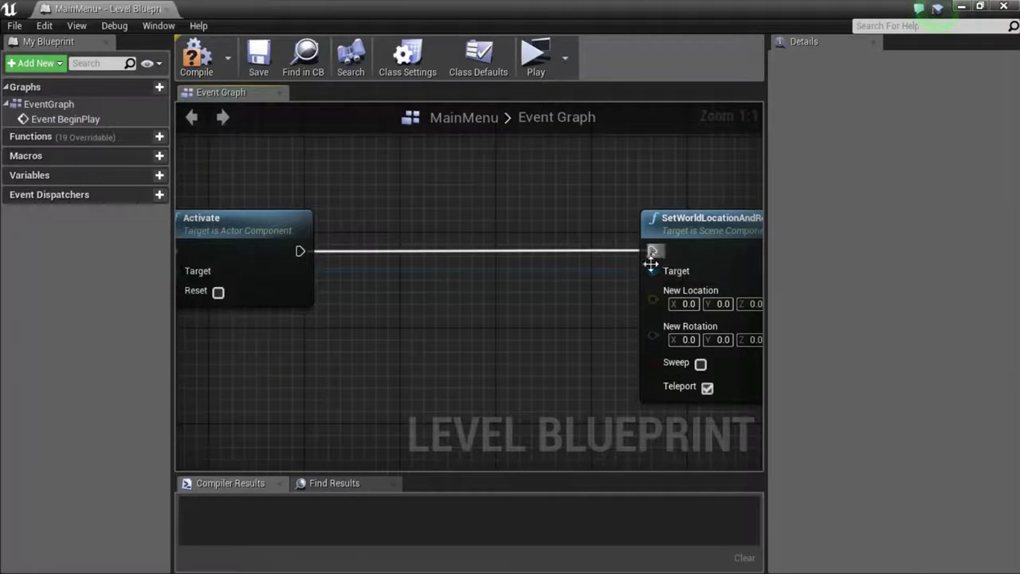
left_click(529, 58)
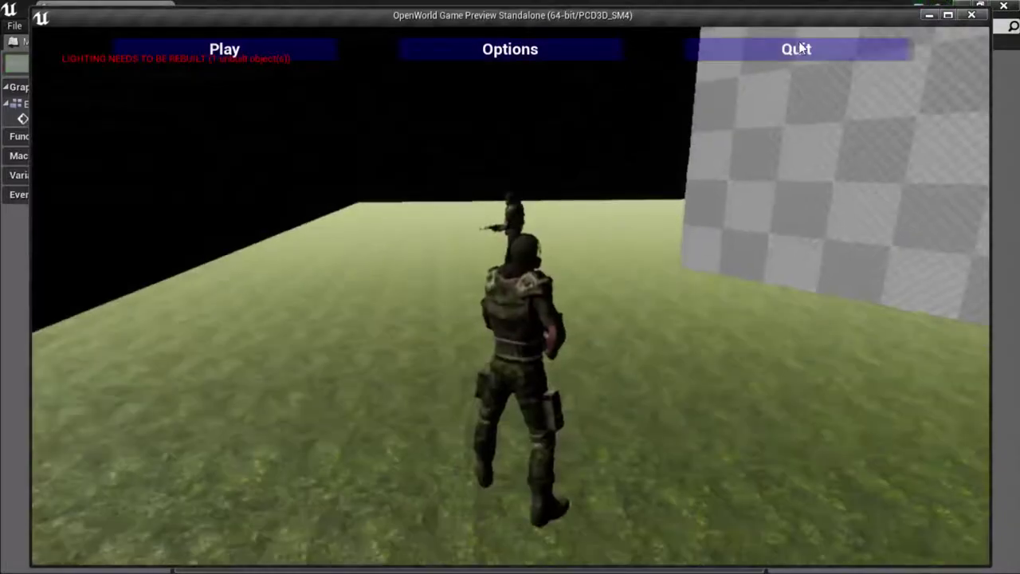
left_click(798, 49)
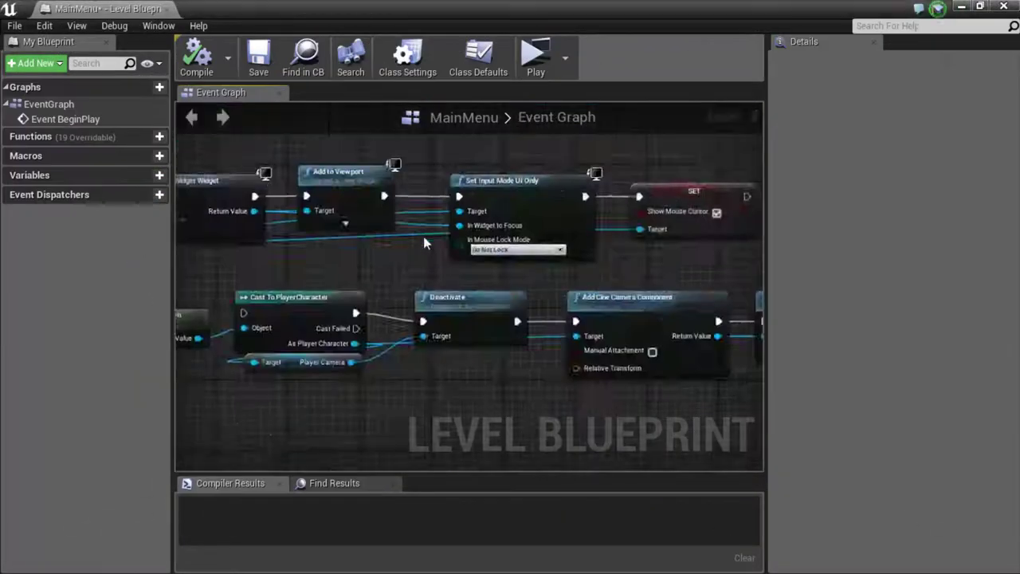
- Execute the PlayerCharacter cast from the Show Mouse Cursor SET node, and test the menu in a standalone preview
scroll(512, 228, "down", 4)
scroll(512, 228, "up", 4)
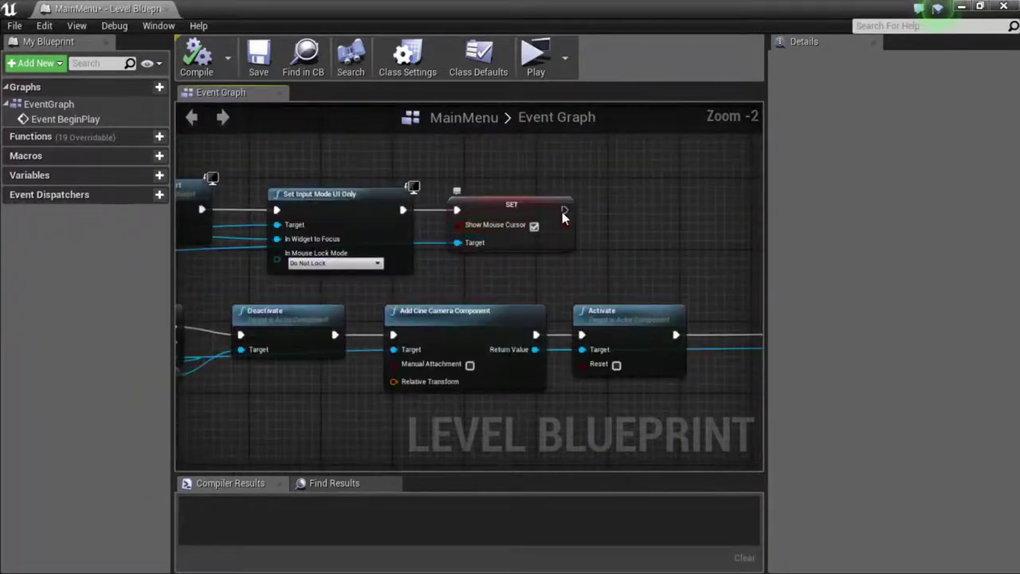
left_click_drag(562, 211, 339, 332)
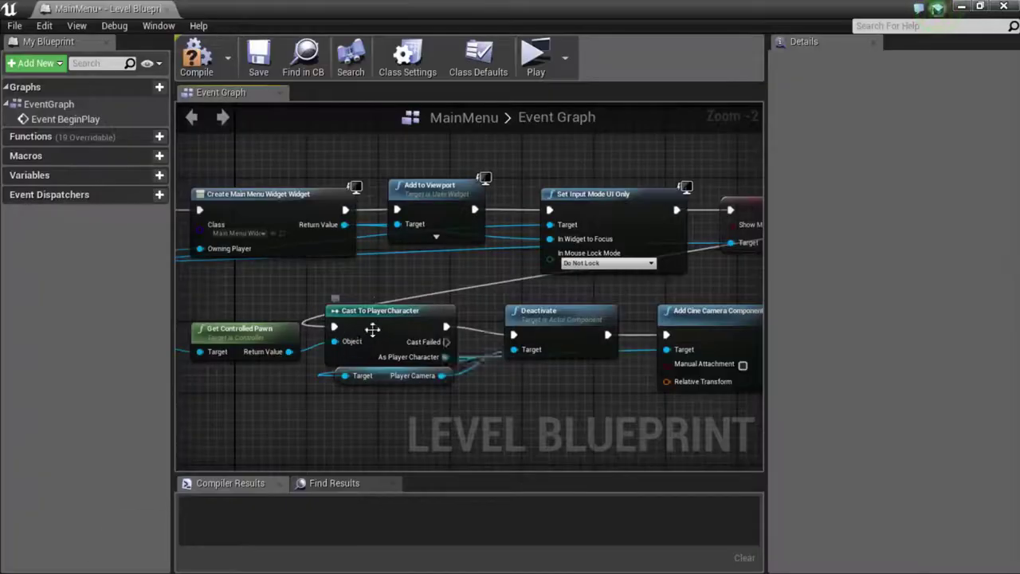
left_click(536, 70)
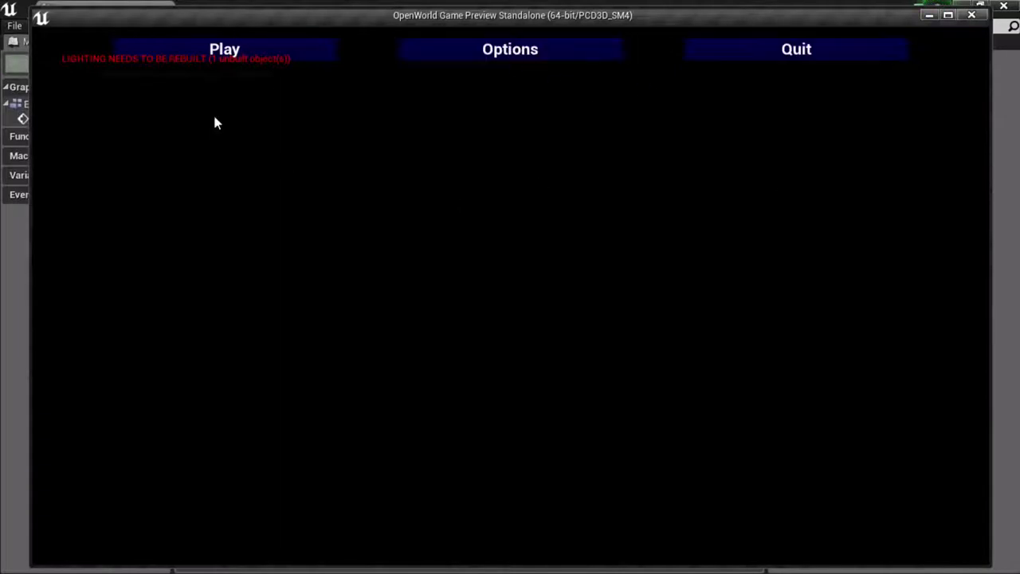
left_click(741, 51)
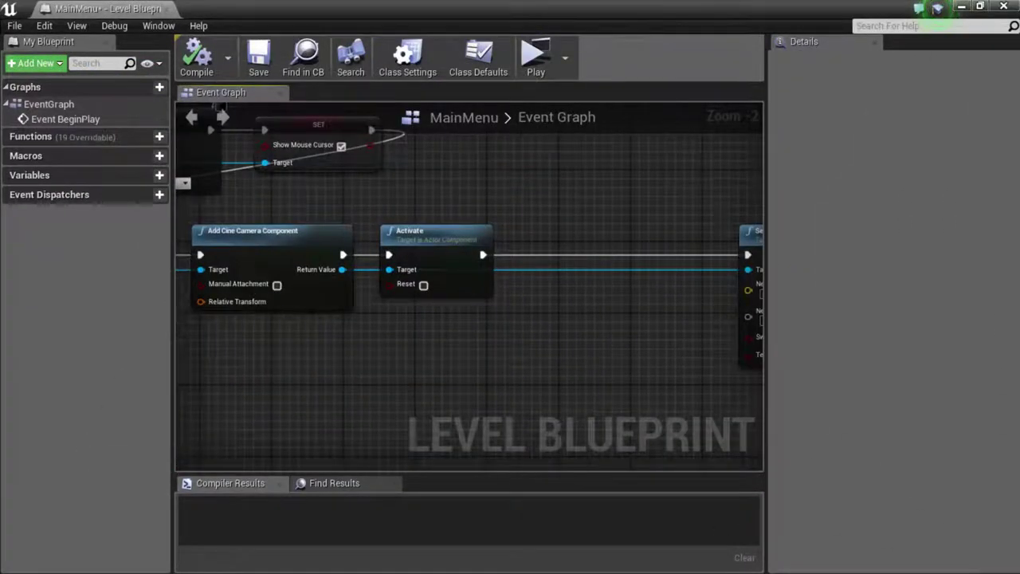
right_click_drag(736, 254, 555, 255)
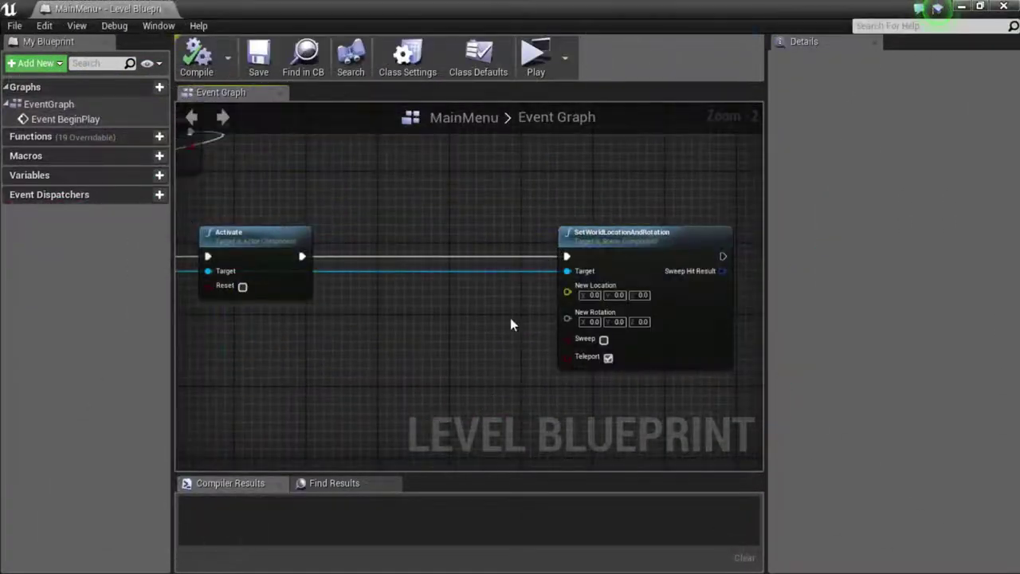
left_click_drag(506, 182, 360, 455)
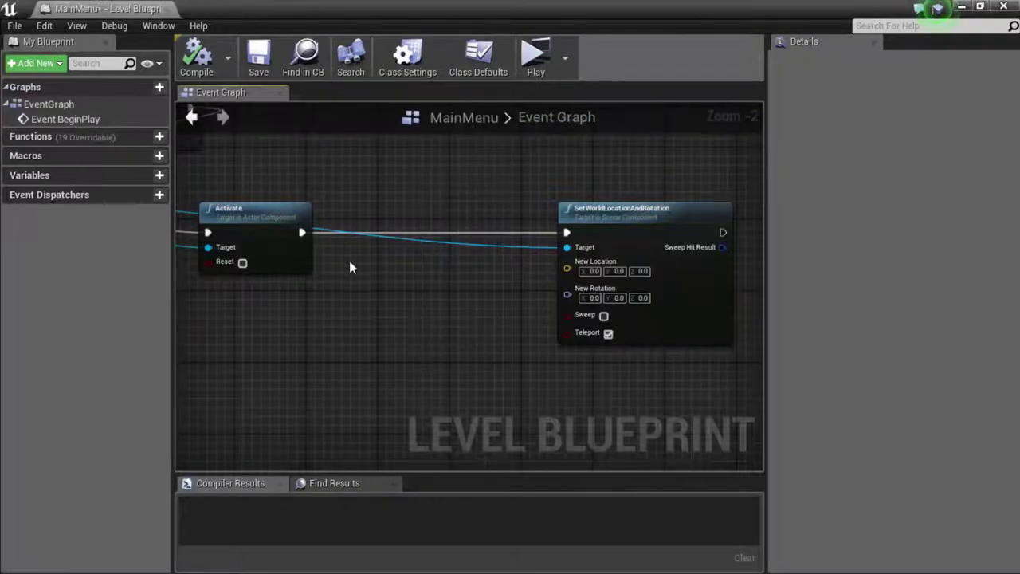
left_click_drag(300, 231, 363, 262)
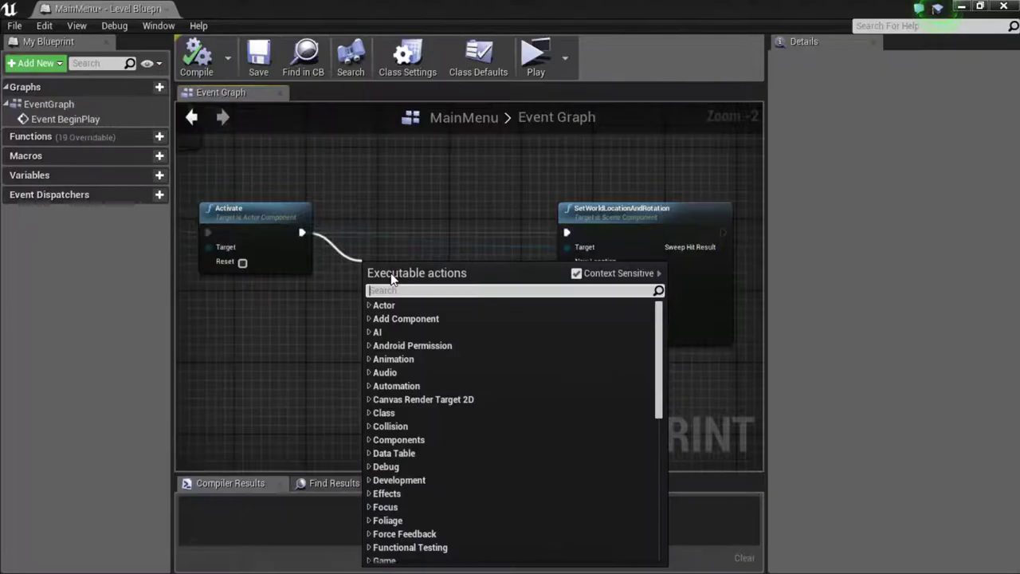
type("deta")
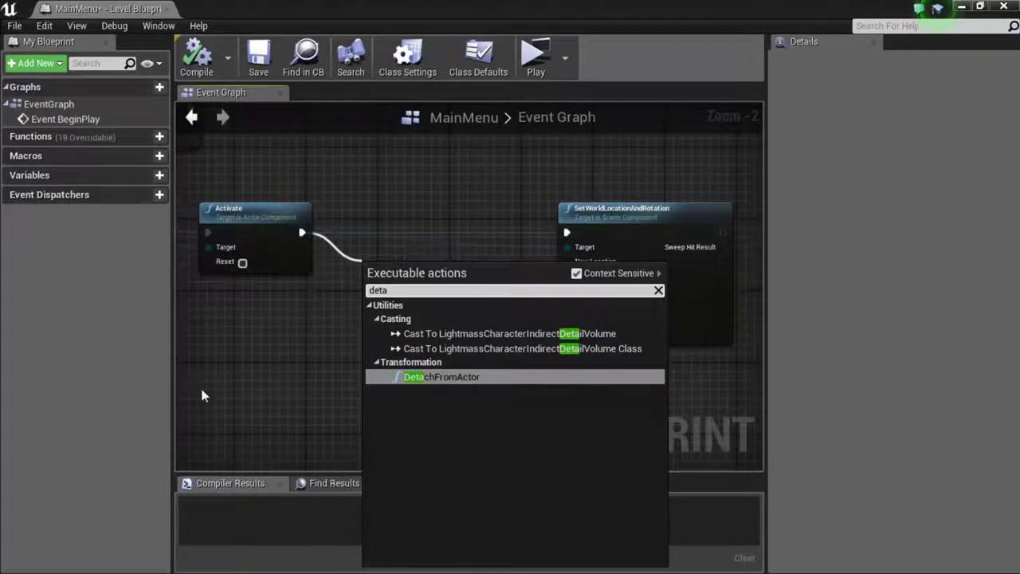
key("Escape")
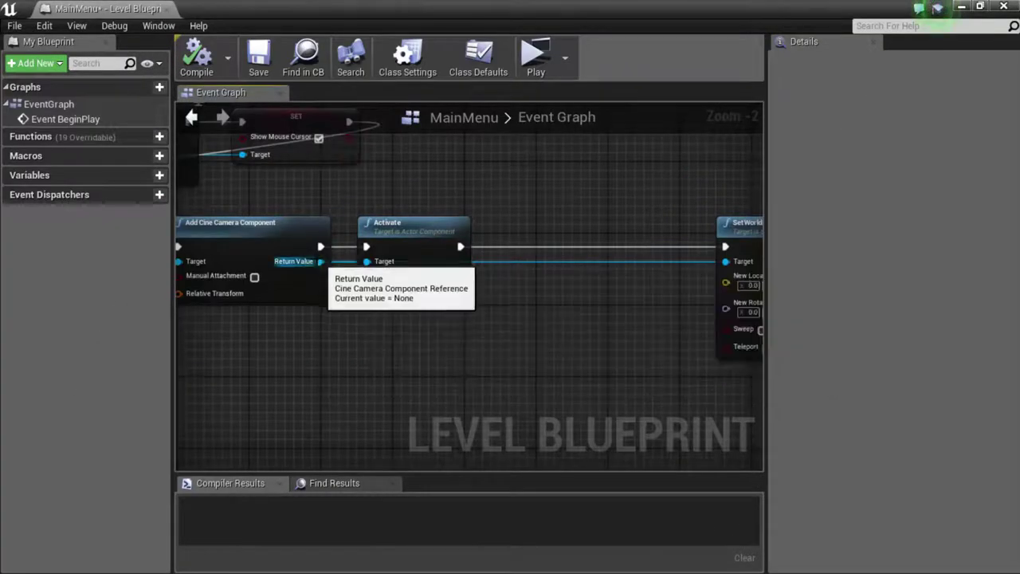
- Add a DetachFromComponent node targeting the cine camera component's Return Value, executed between Activate and SetWorldLocationAndRotation and aligned with them
left_click_drag(319, 260, 373, 324)
type("de")
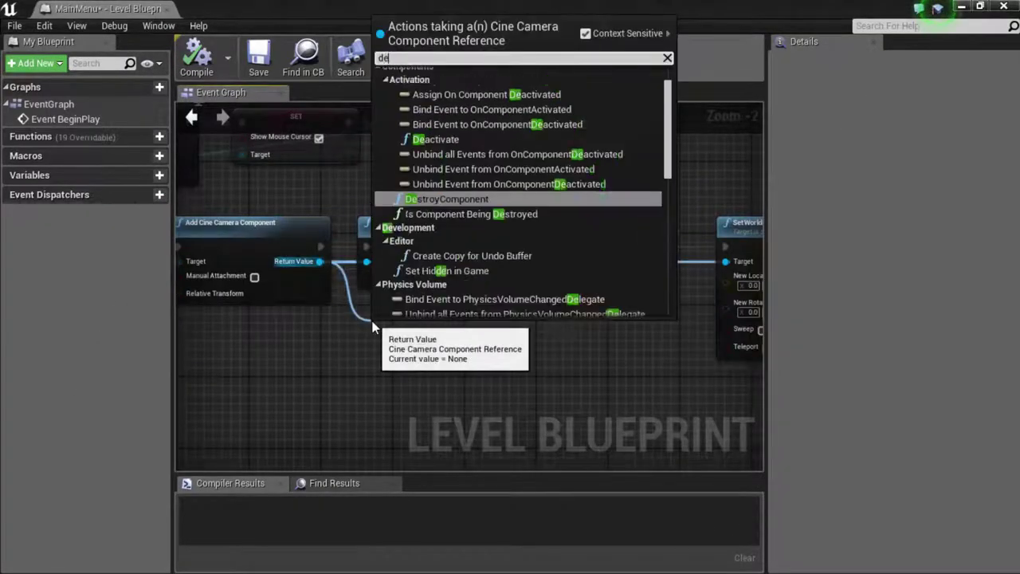
type("ta")
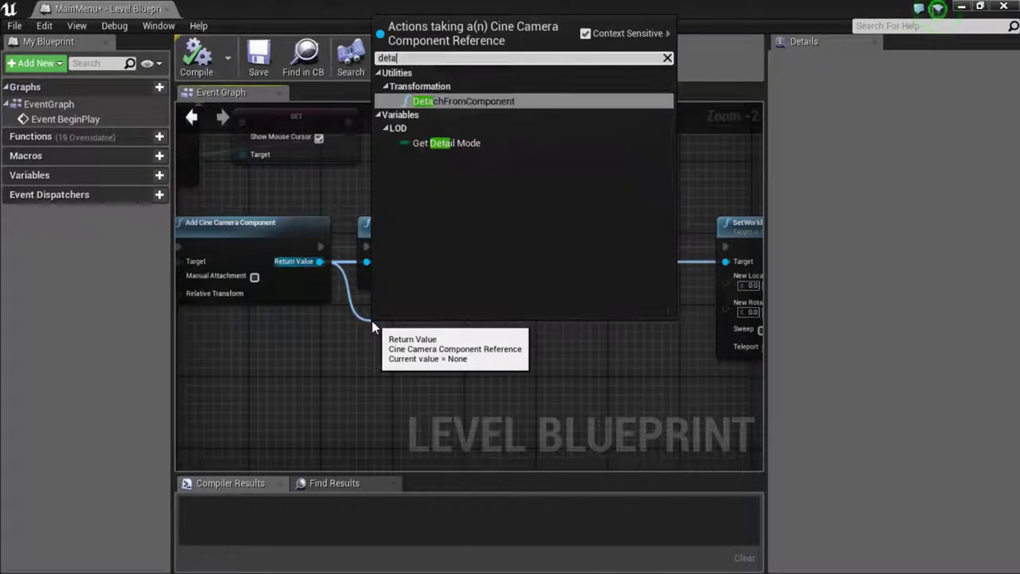
left_click(474, 101)
left_click_drag(455, 341, 610, 242)
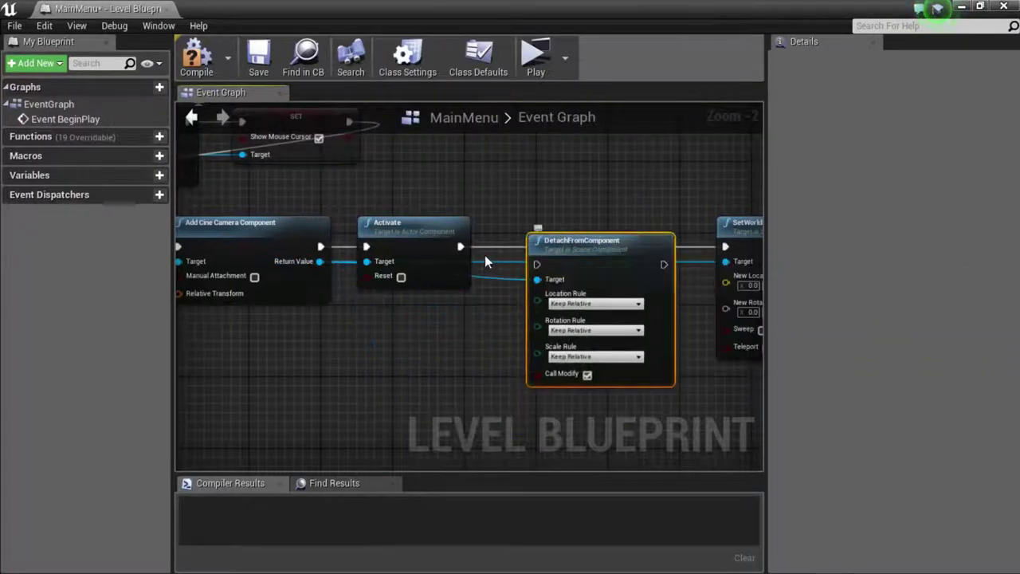
left_click_drag(462, 247, 537, 264)
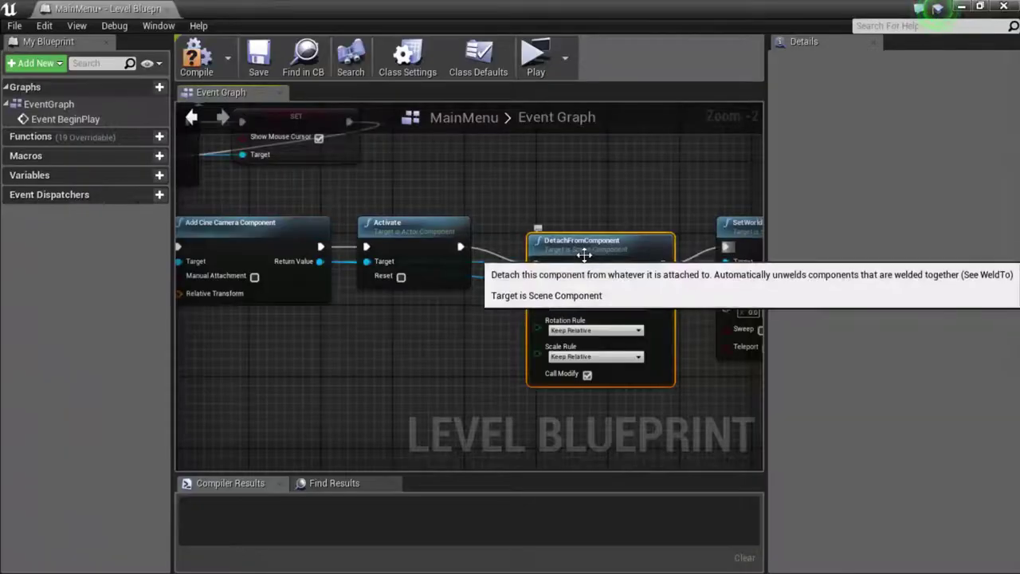
left_click_drag(586, 259, 587, 233)
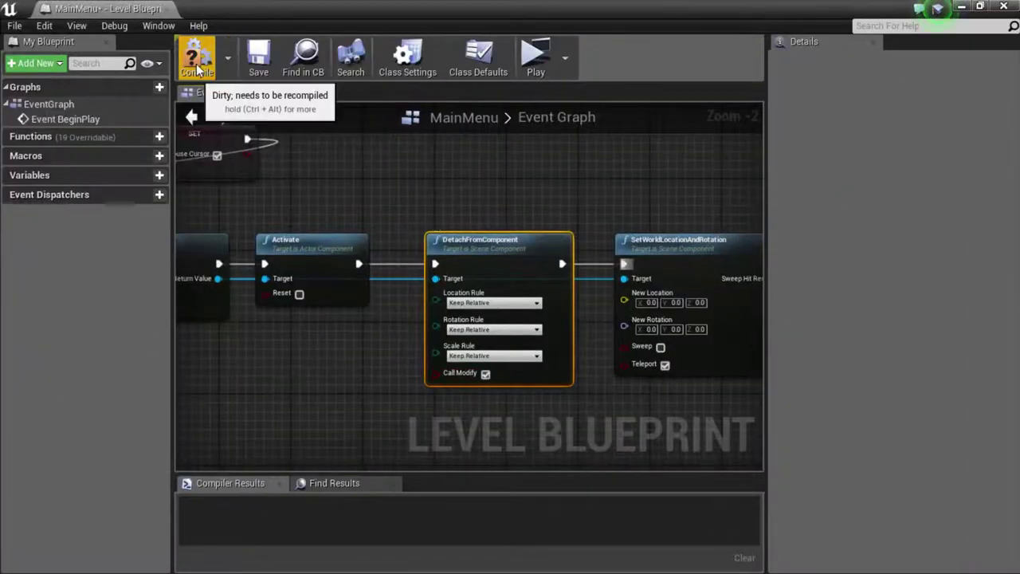
- Move the CineCameraActor4 reference node from below Get Player Controller to the area beneath the Activate node
right_click_drag(663, 378, 586, 330)
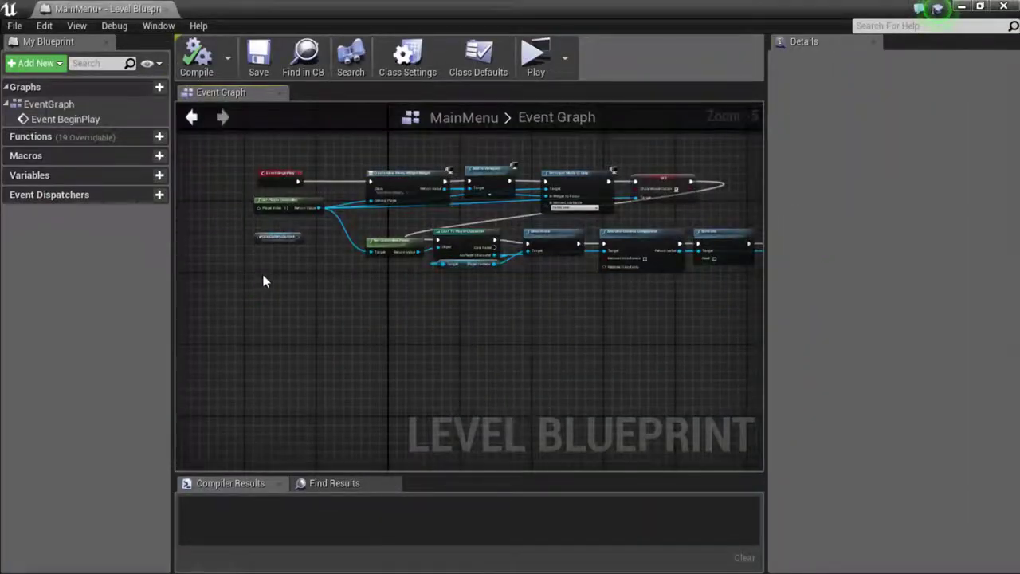
left_click_drag(266, 278, 712, 374)
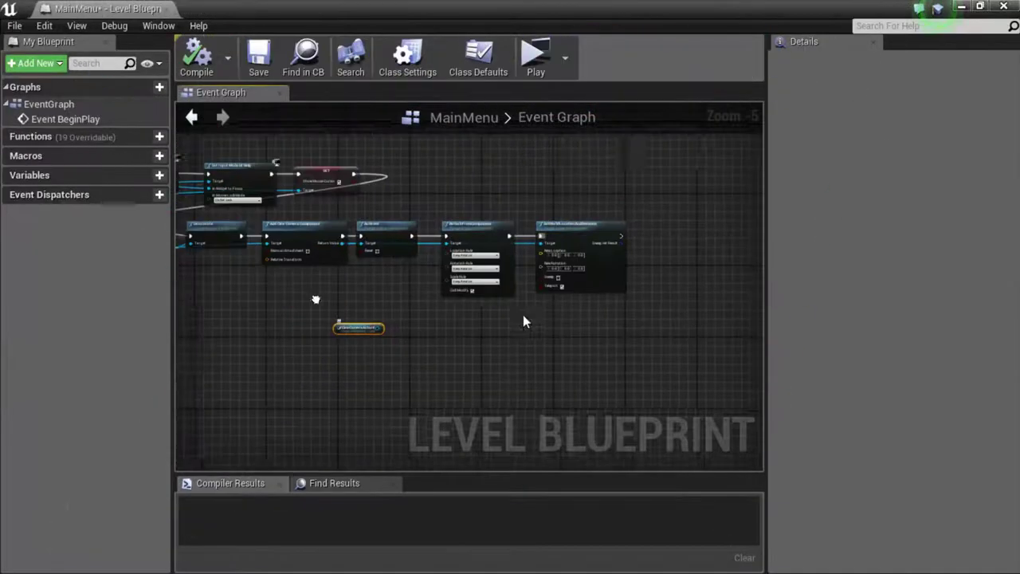
scroll(523, 317, "up", 3)
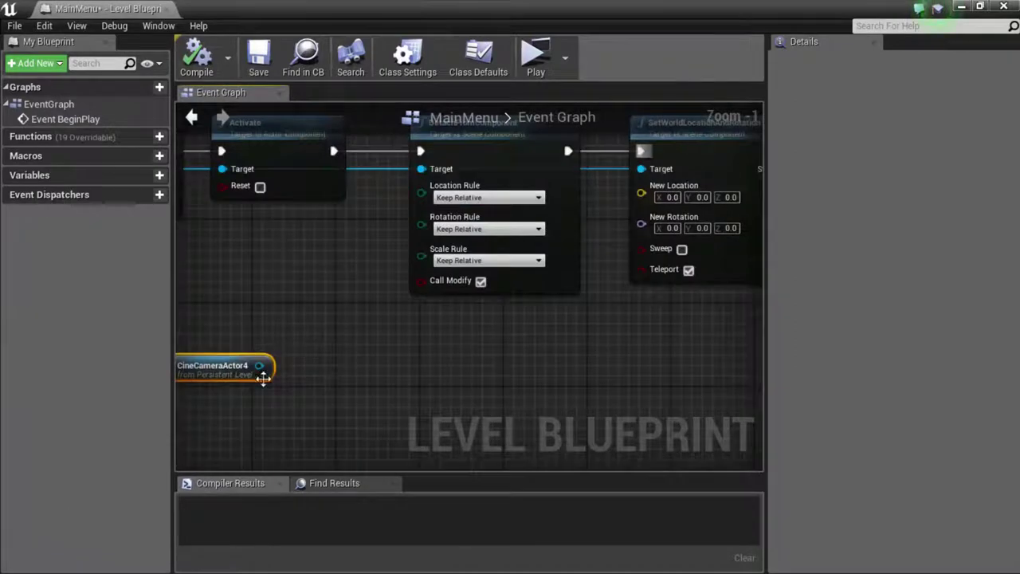
- Add a GetWorldLocation node for CineCameraActor4's camera component, and move the actor reference clear of the Camera Component node
left_click_drag(268, 377, 440, 392)
type("get w")
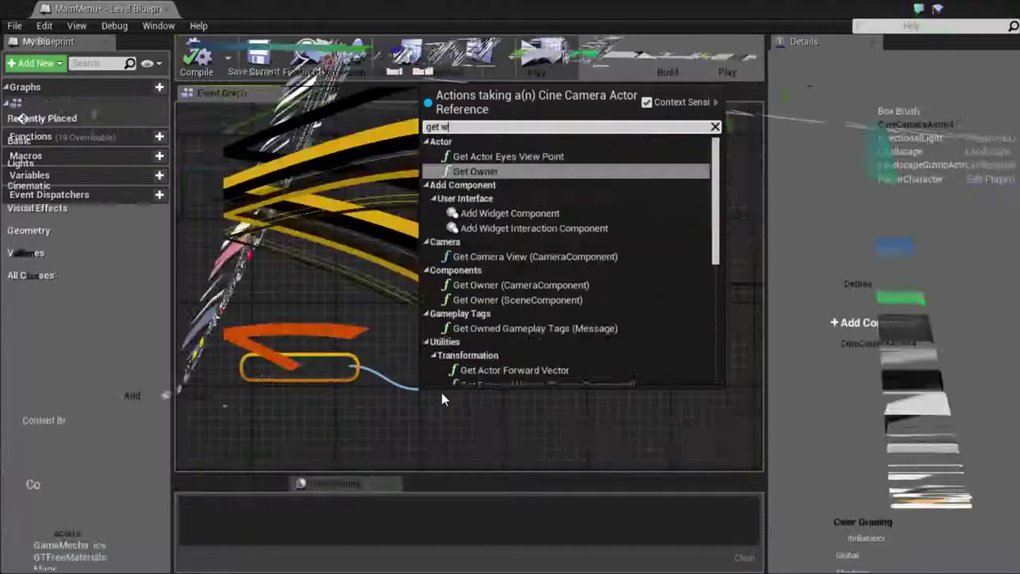
type("orld")
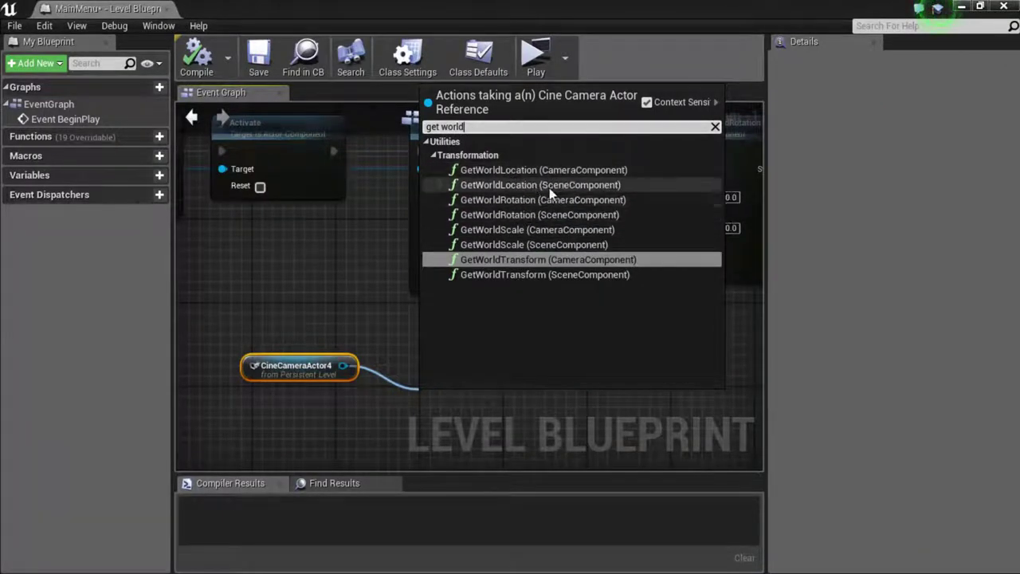
key("Escape")
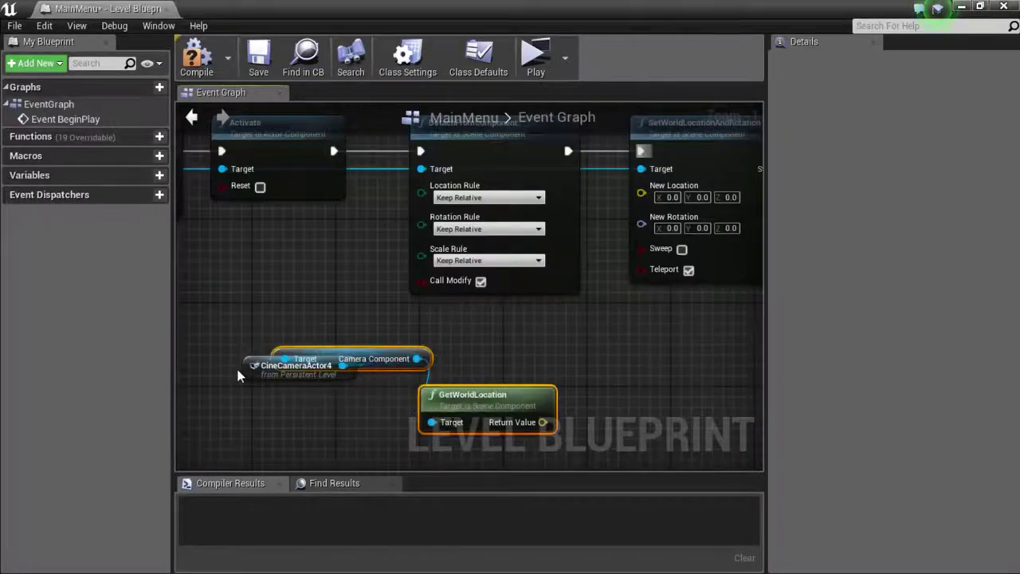
left_click_drag(246, 365, 193, 303)
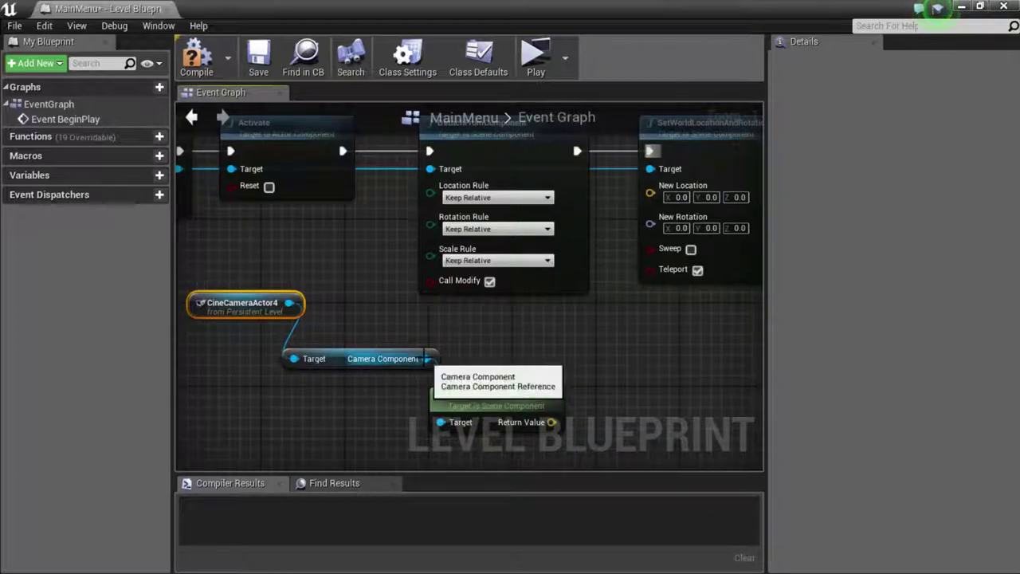
- Search for a "rotation" function to add from the Camera Component output of CineCameraActor4
left_click_drag(428, 359, 467, 338)
type("rotat")
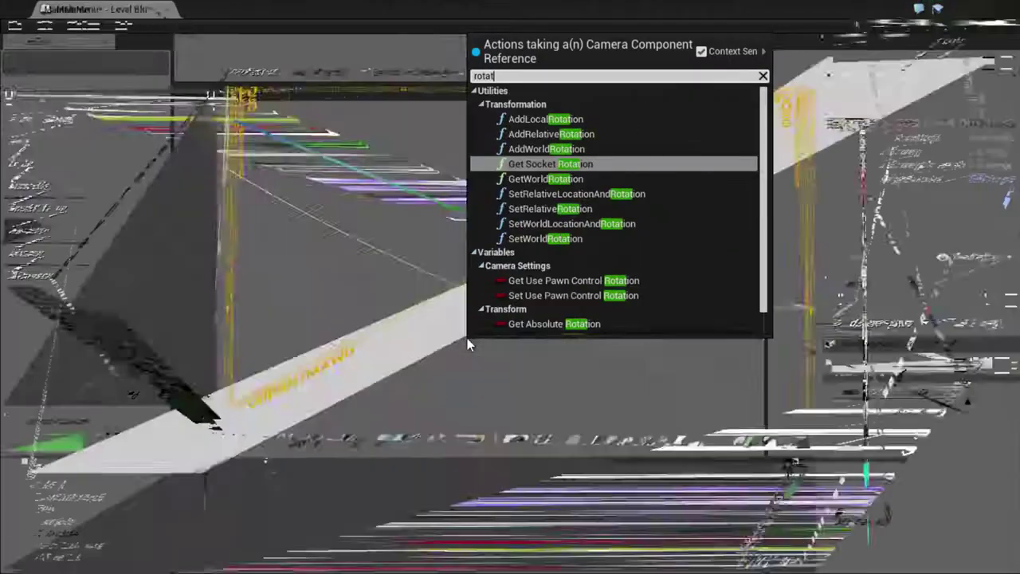
type("ion")
scroll(605, 164, "down", 1)
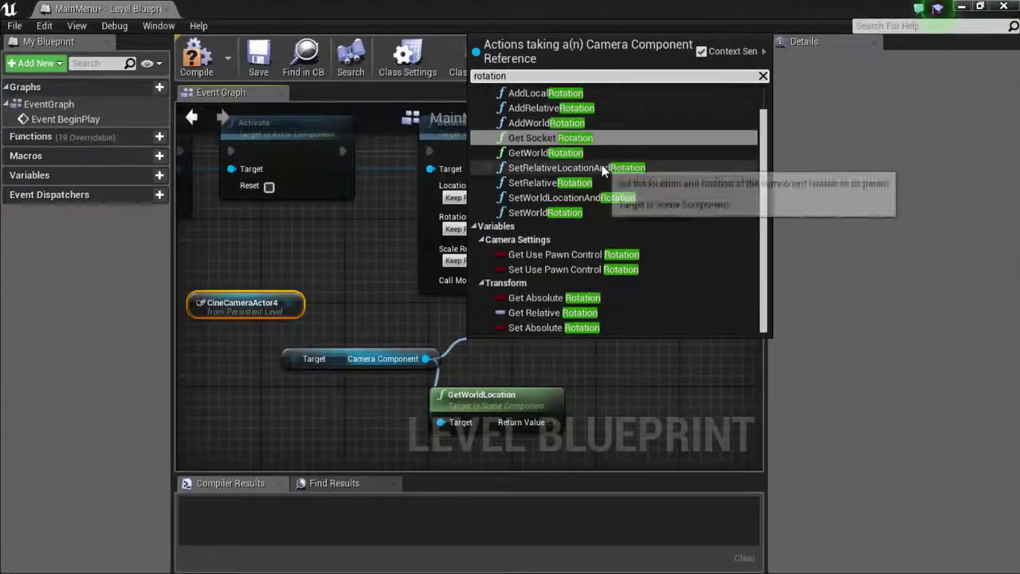
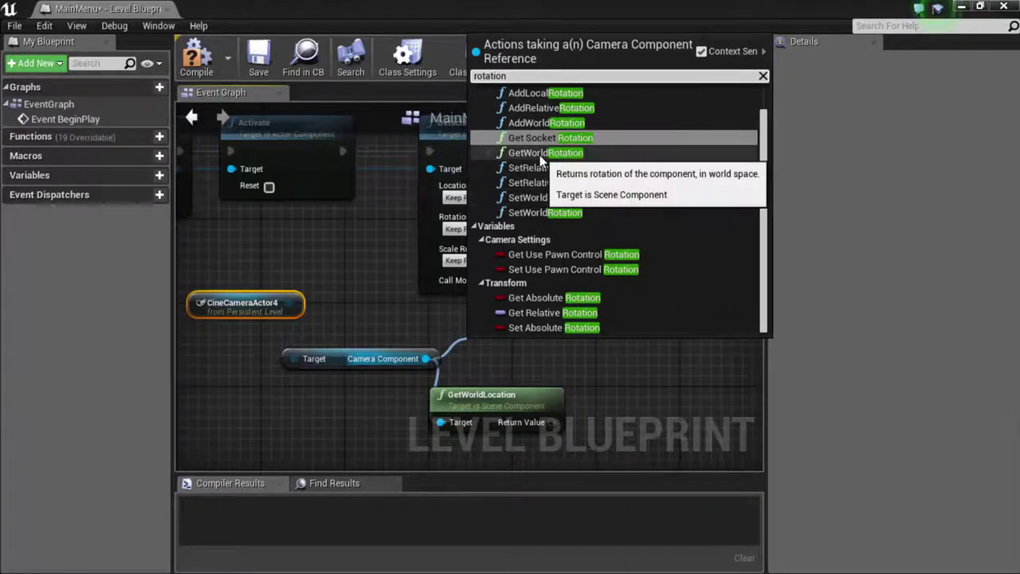
- Add a GetWorldRotation node for CineCameraActor4's camera component and feed its rotation and GetWorldLocation's output into SetWorldLocationAndRotation's New Rotation and New Location
left_click(540, 153)
left_click_drag(498, 311, 499, 301)
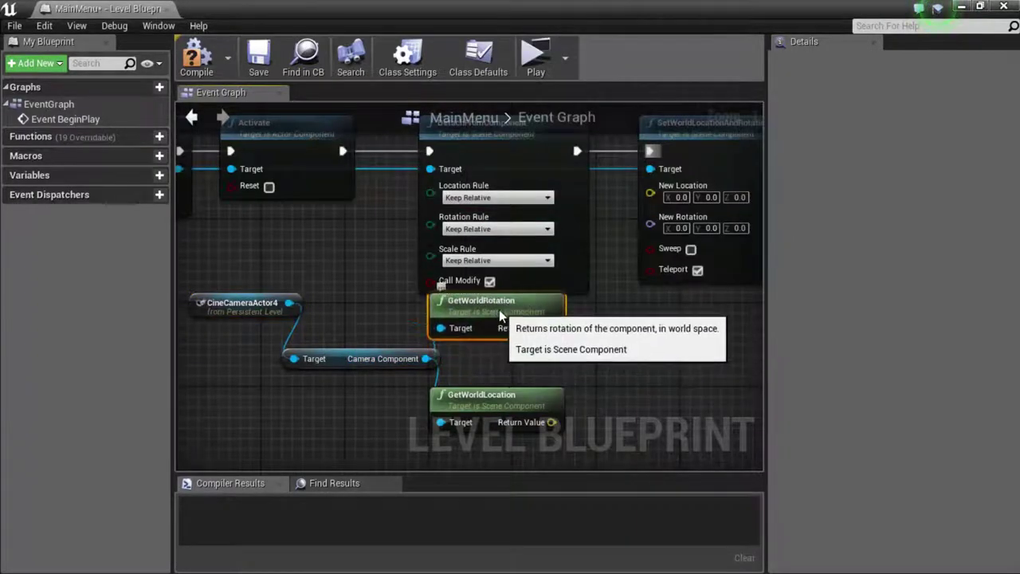
left_click_drag(551, 328, 652, 227)
left_click_drag(554, 422, 654, 196)
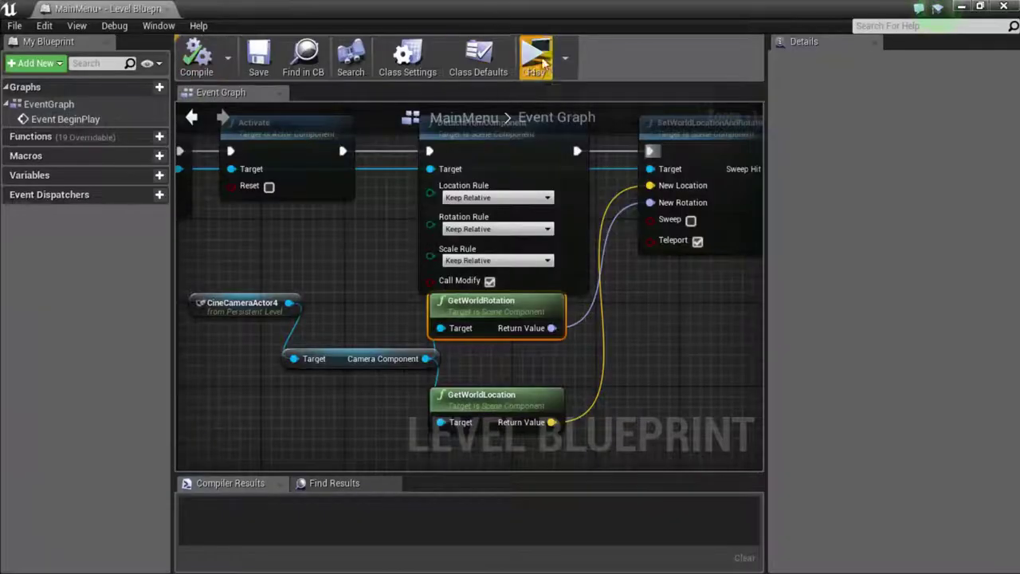
- Play-test the level from the blueprint to check the main menu camera, and leave the game through its Quit option
left_click(537, 60)
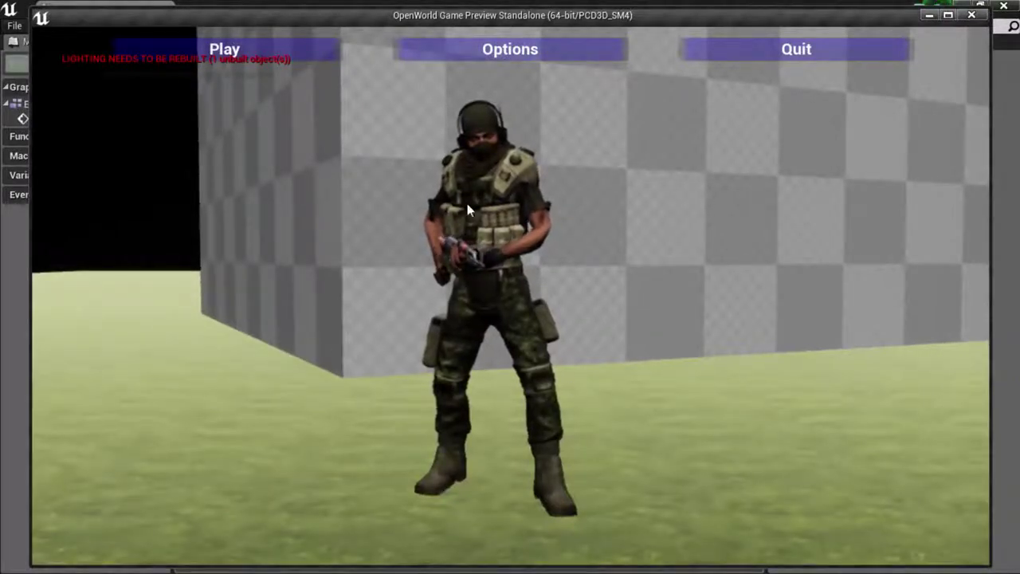
left_click(874, 53)
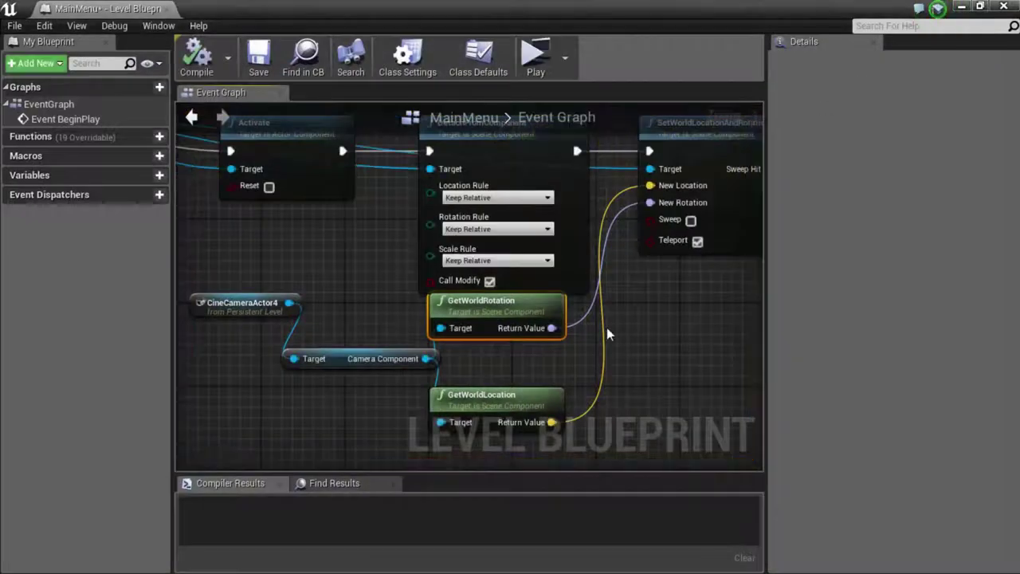
- Line up CineCameraActor4 with its Camera Component node and move the four connected camera nodes as a group below DetachFromComponent
right_click_drag(607, 329, 679, 282)
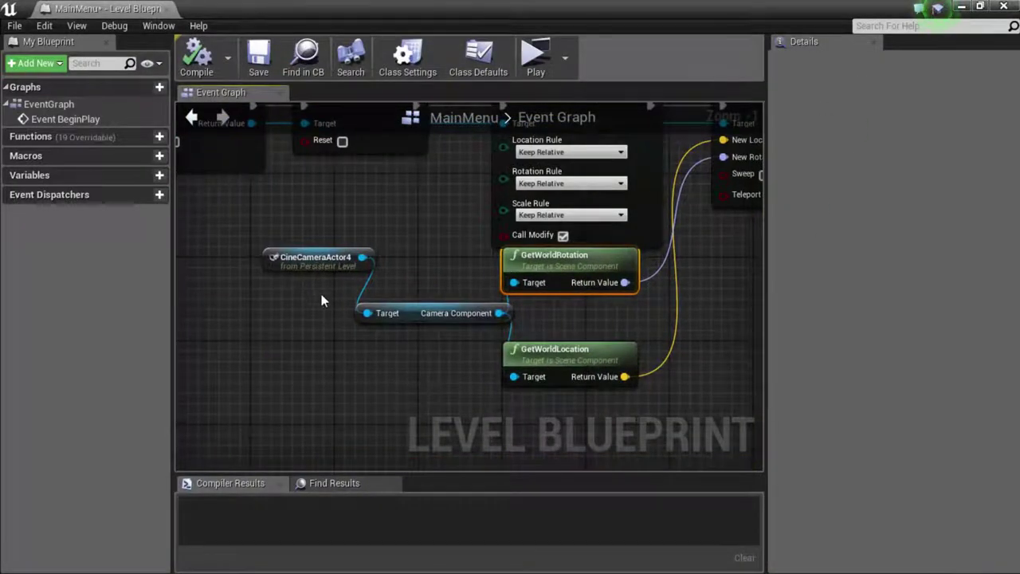
left_click_drag(363, 271, 313, 321)
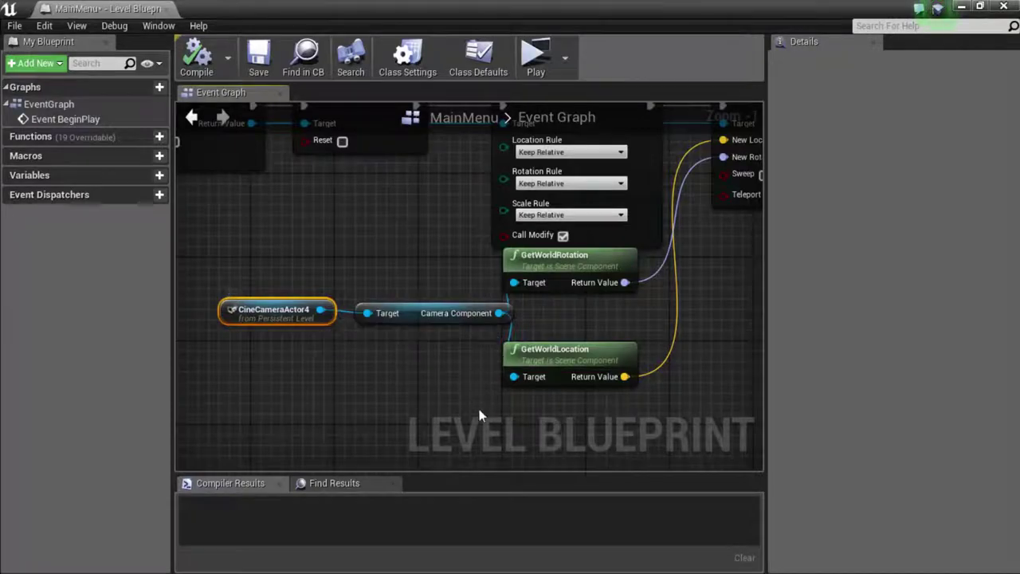
left_click_drag(507, 410, 589, 272)
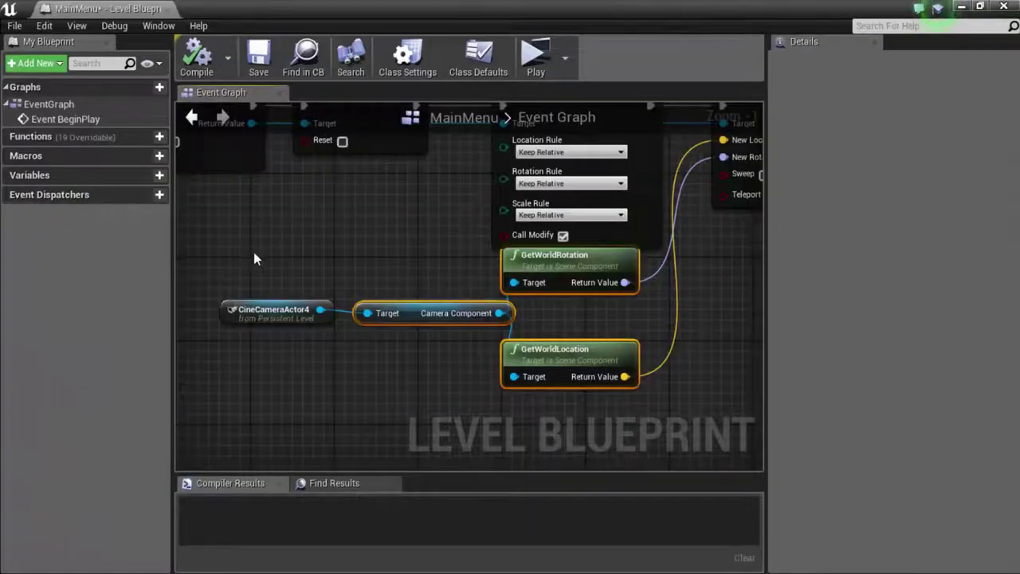
left_click_drag(254, 253, 616, 393)
left_click_drag(589, 255, 579, 292)
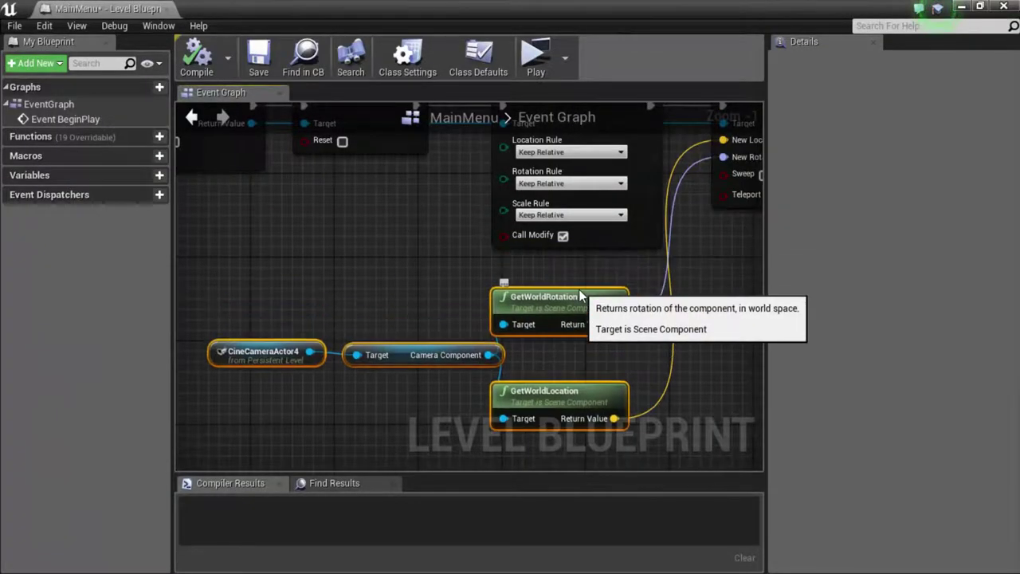
- Review the complete event graph back to Event BeginPlay and save the MainMenu level blueprint
scroll(614, 327, "down", 2)
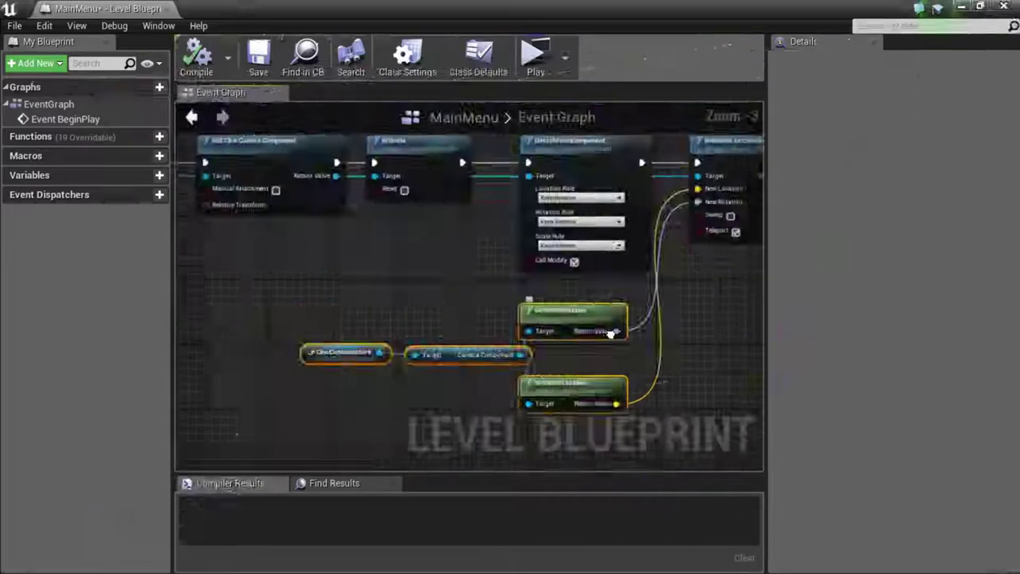
scroll(330, 256, "down", 3)
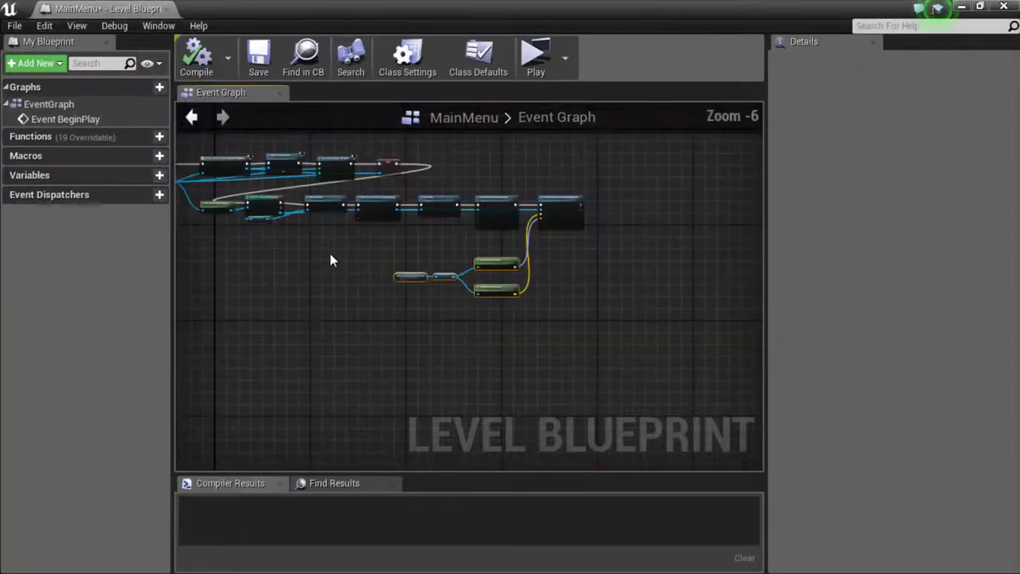
scroll(330, 253, "up", 3)
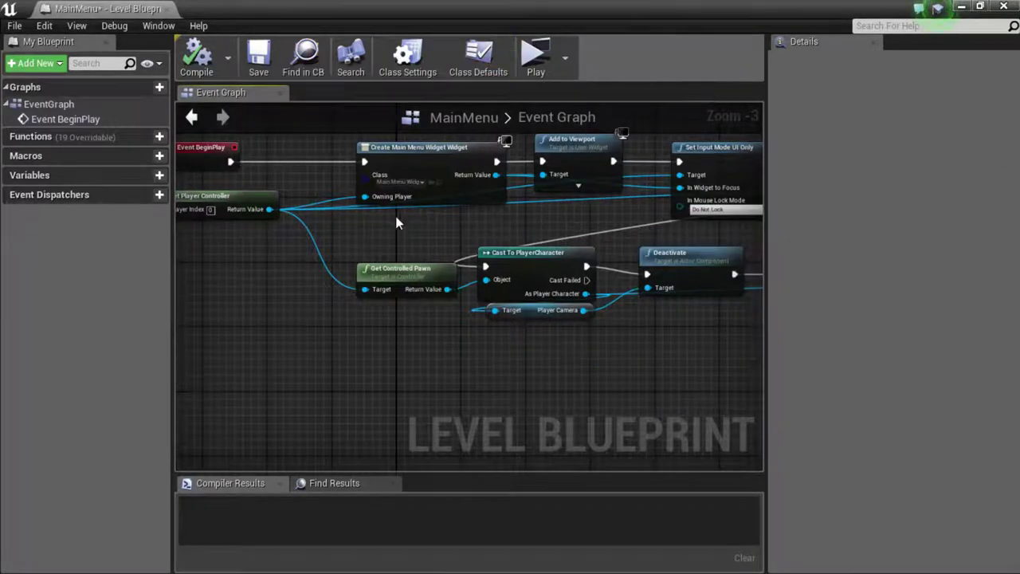
right_click_drag(181, 247, 355, 243)
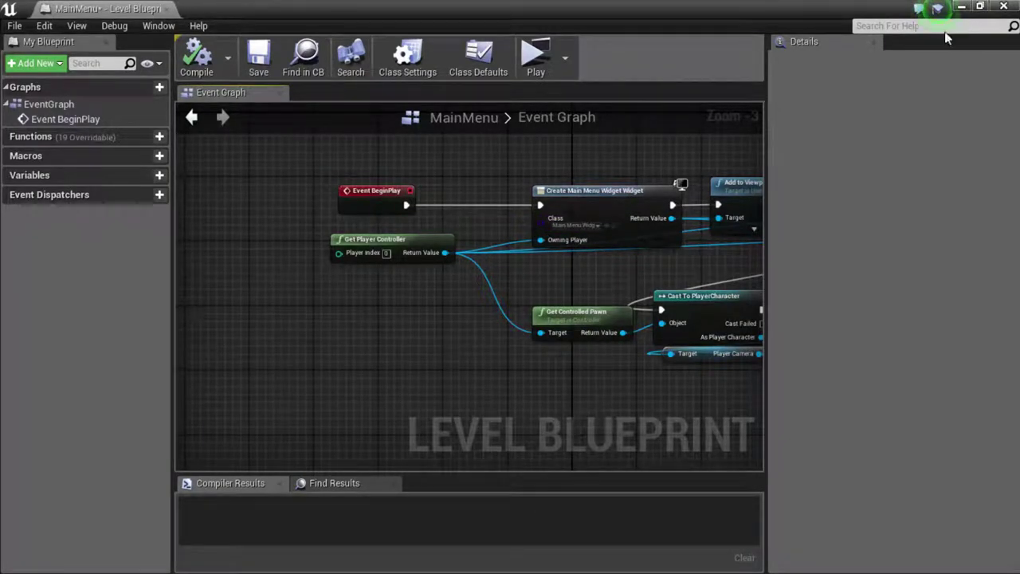
left_click(258, 58)
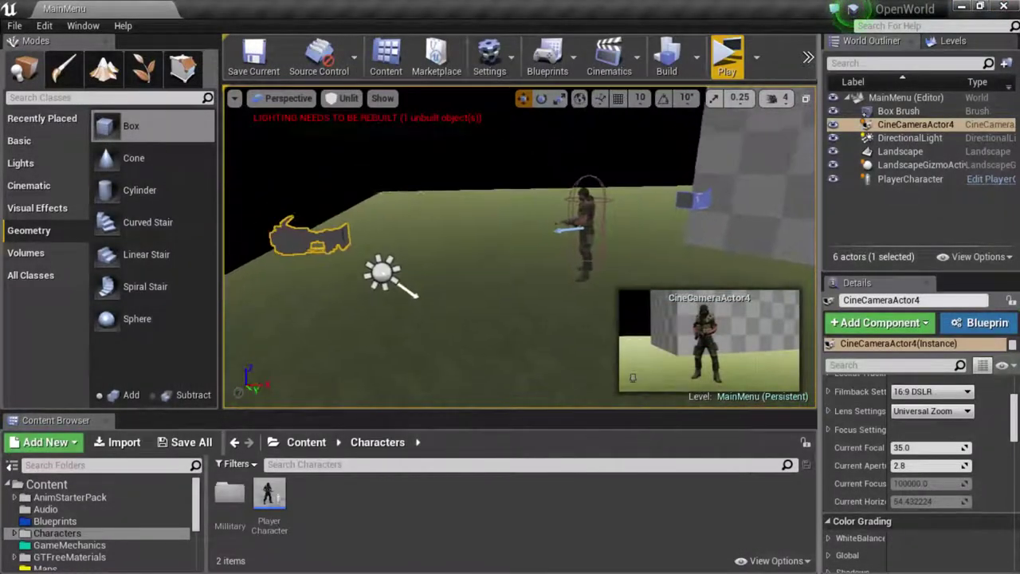
- Examine the character and cine camera in the level viewport, and play-test the MainMenu level to check for a duplicate character
key("w")
right_click_drag(518, 247, 454, 263)
key("s")
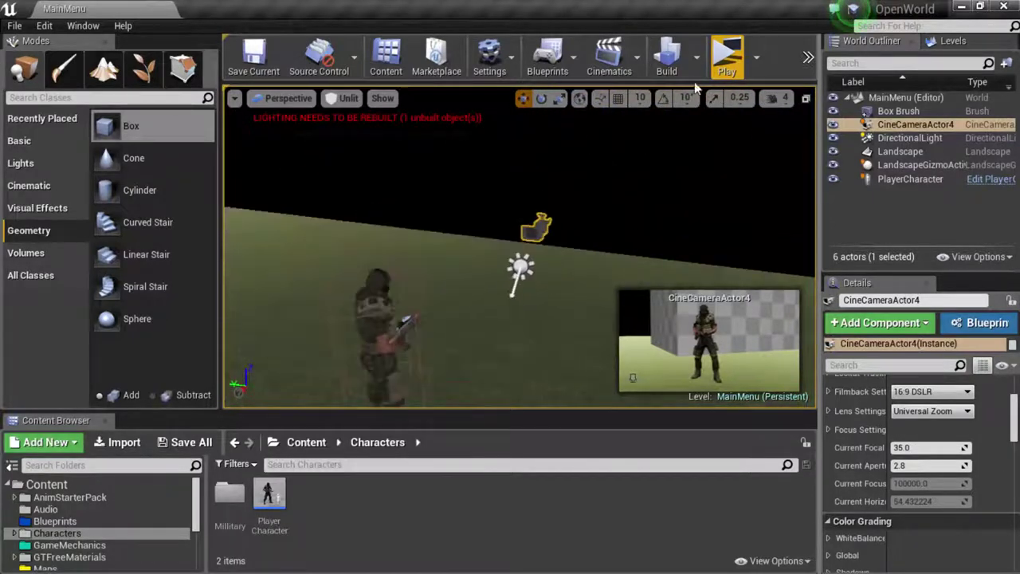
left_click(733, 63)
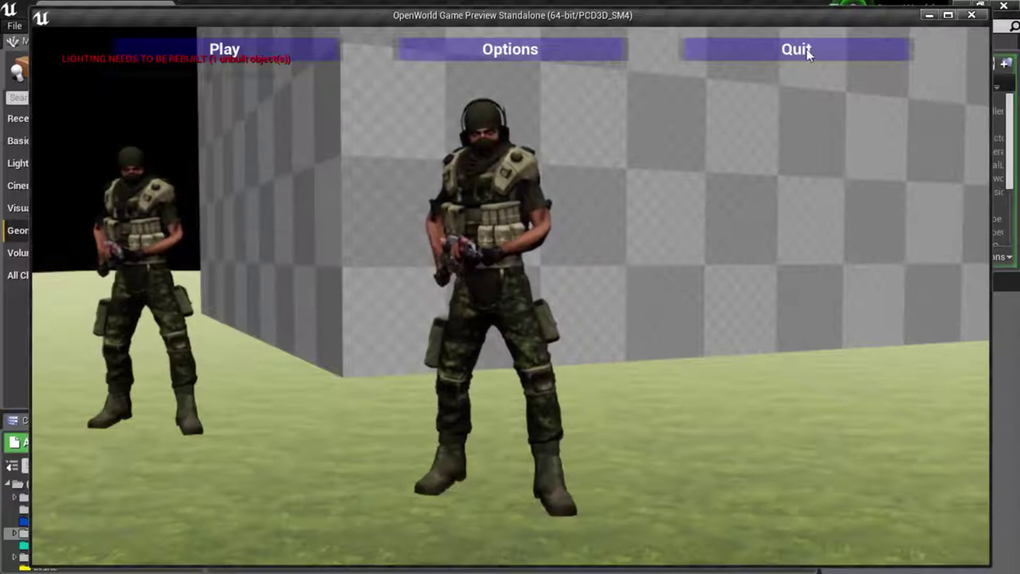
key("Escape")
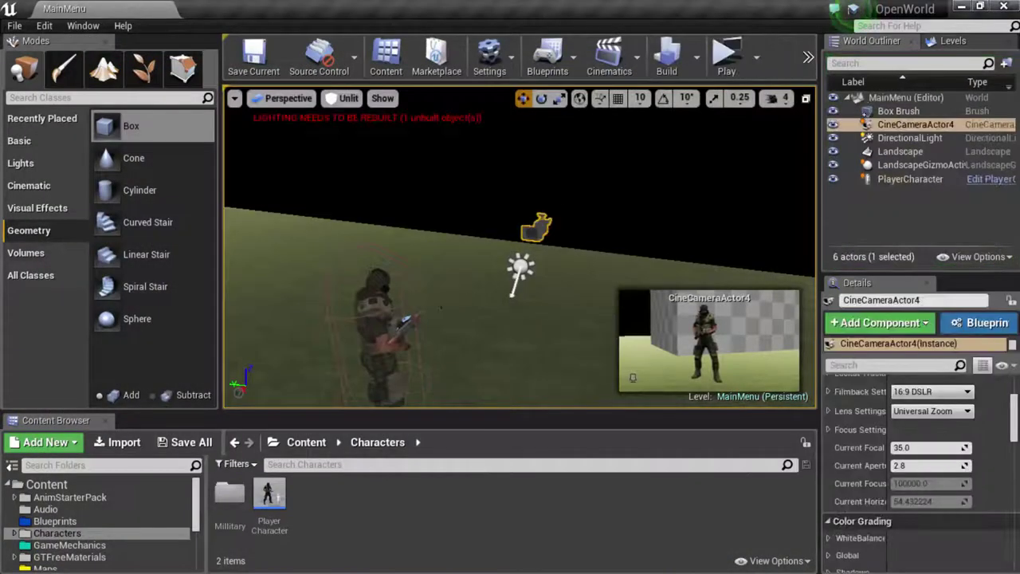
- Place a Player Start actor in the level beside the PlayerCharacter
right_click_drag(518, 247, 434, 211)
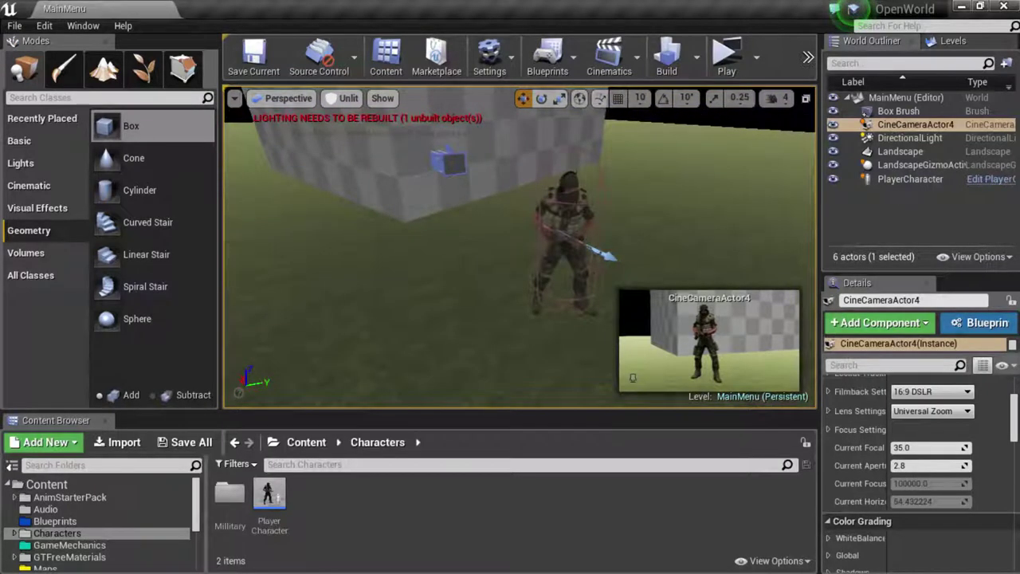
left_click(561, 239)
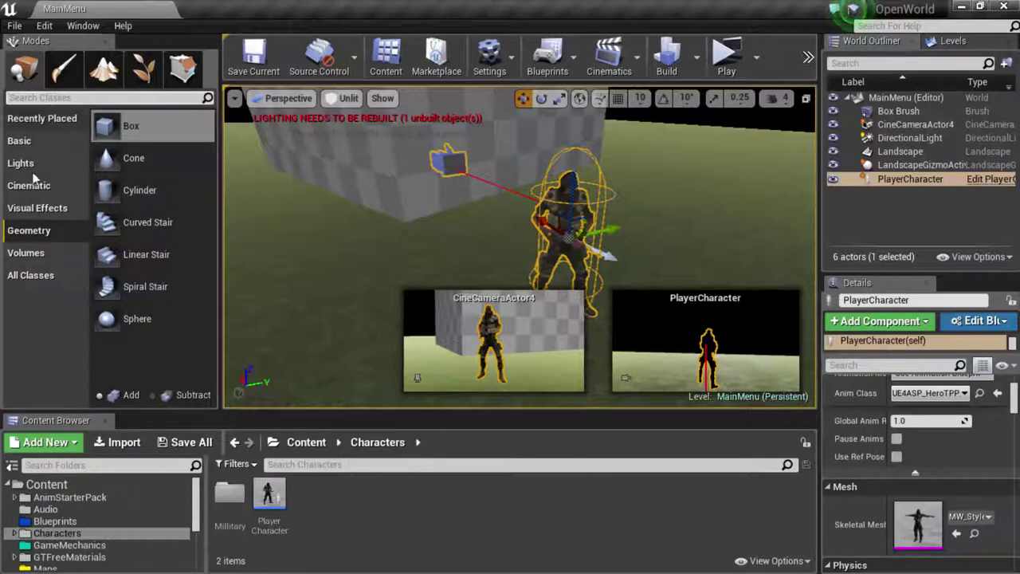
left_click(19, 140)
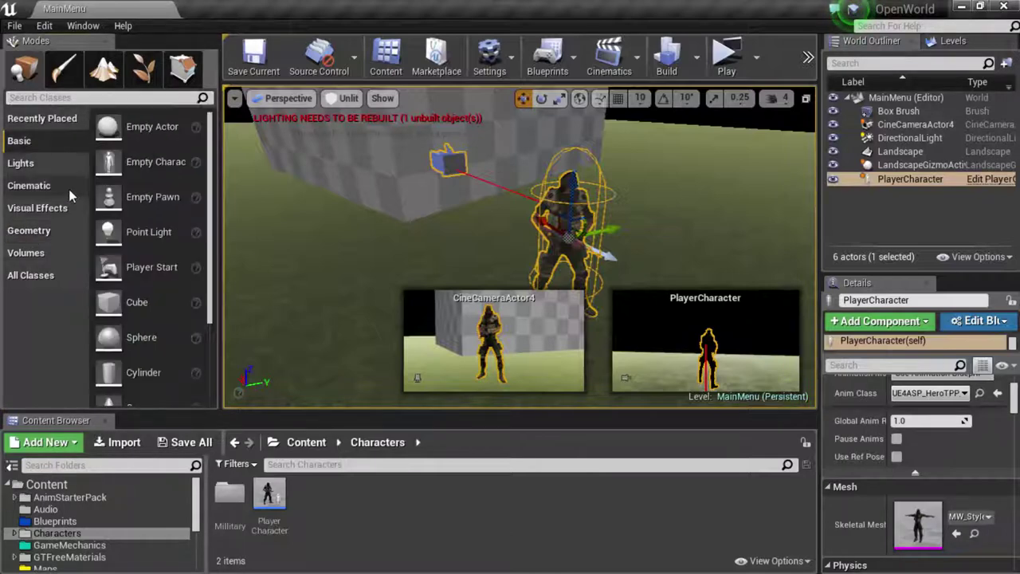
left_click_drag(127, 267, 462, 271)
right_click_drag(493, 296, 530, 302)
key("w")
key("s")
- Rotate the PlayerStart about its vertical axis to face the same direction as the PlayerCharacter
key("e")
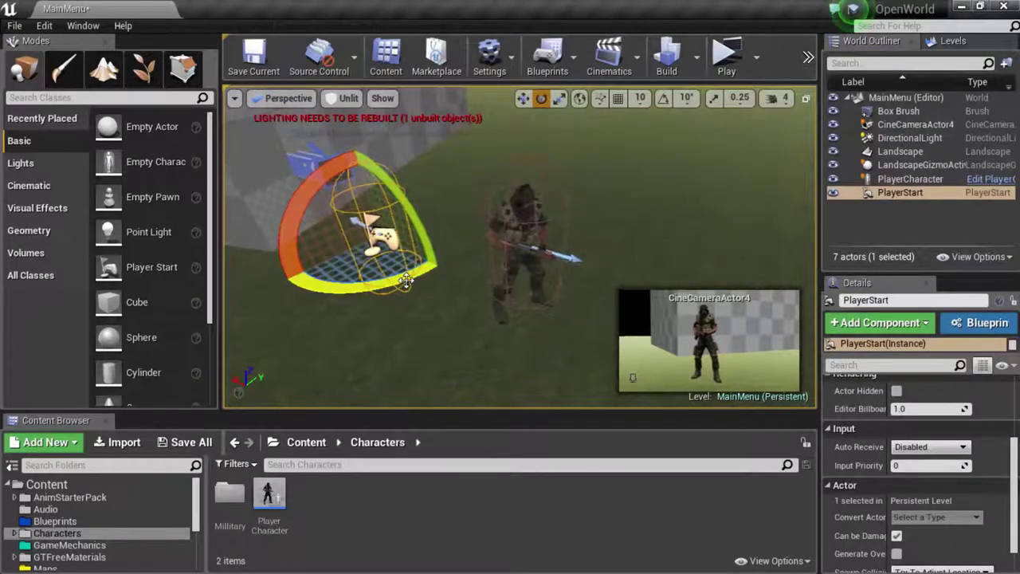
left_click_drag(405, 282, 478, 271)
left_click_drag(470, 231, 423, 311)
right_click_drag(423, 311, 360, 271)
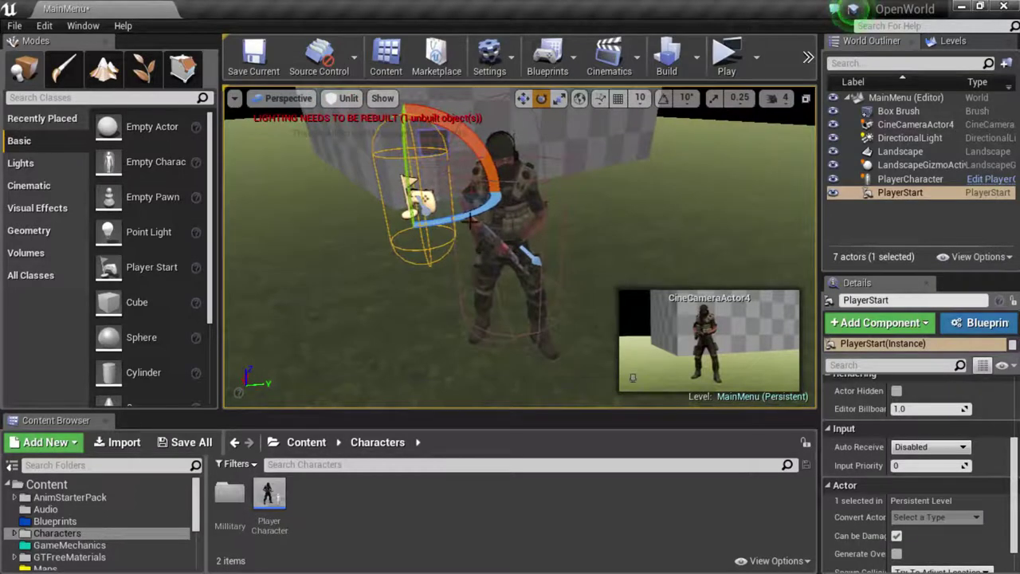
left_click_drag(459, 220, 463, 221)
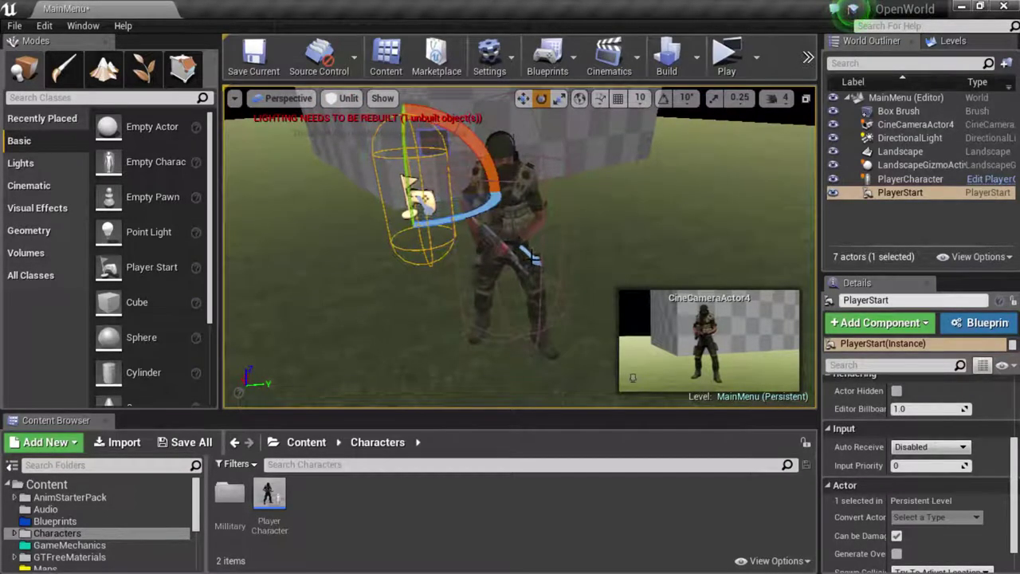
- Move the PlayerStart onto the PlayerCharacter so that their capsules overlap
key("w")
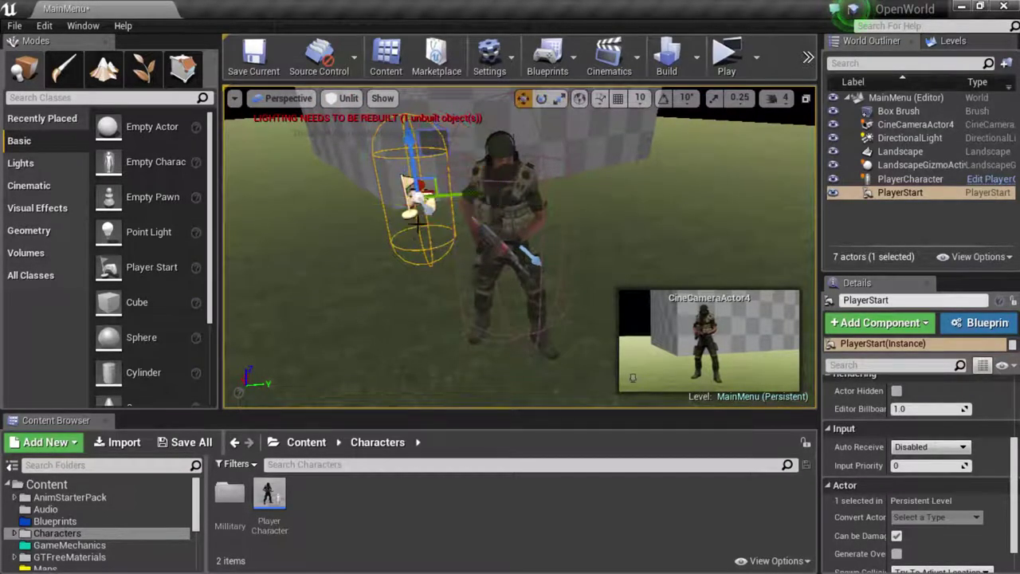
left_click_drag(419, 194, 525, 244)
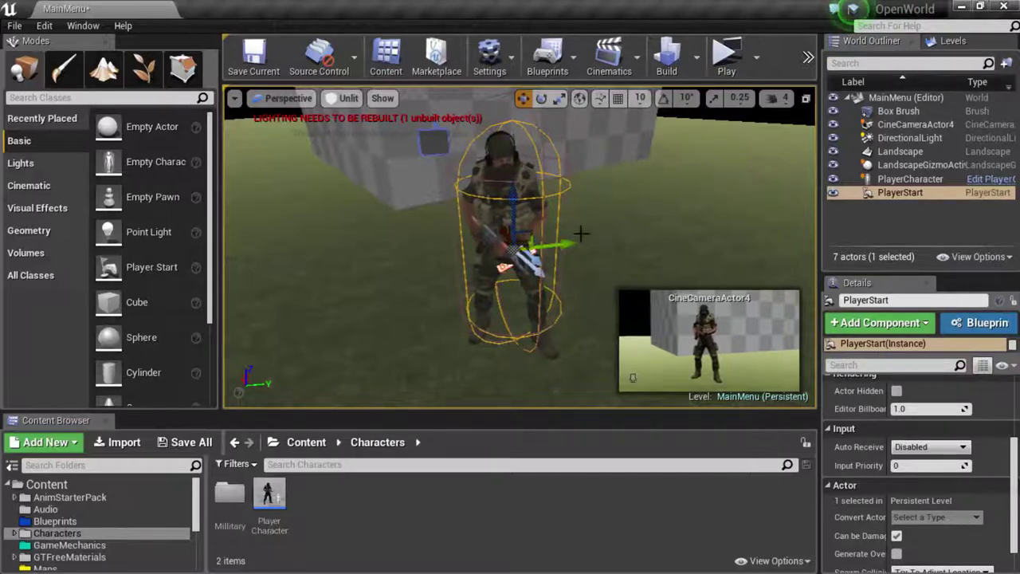
right_click_drag(522, 244, 446, 315)
mouse_move(765, 227)
right_mouse_down()
mouse_move(741, 215)
mouse_move(765, 227)
right_mouse_up()
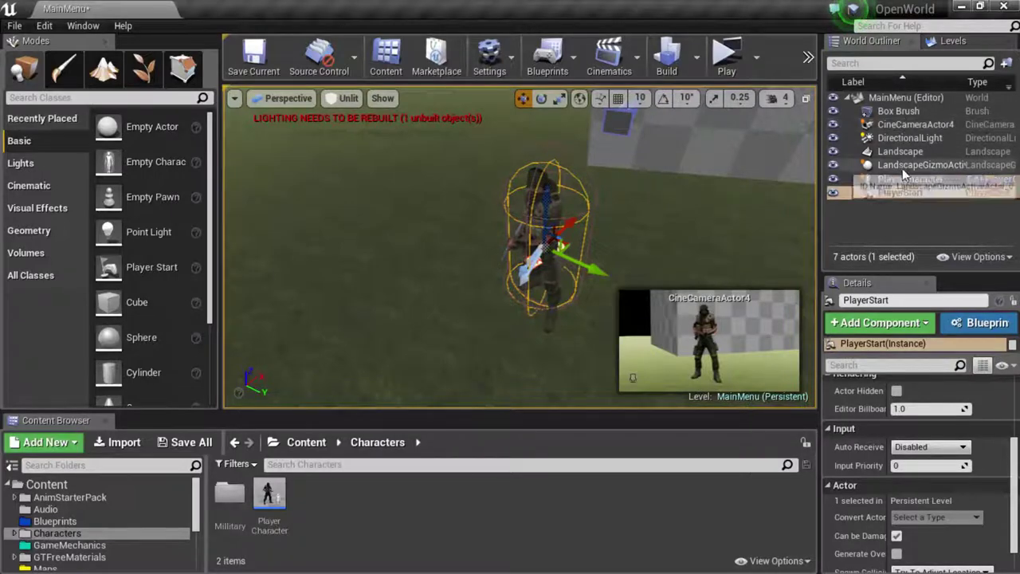
- Check the PlayerStart's transform against the PlayerCharacter's and delete the PlayerCharacter from the level
scroll(929, 438, "up", 3)
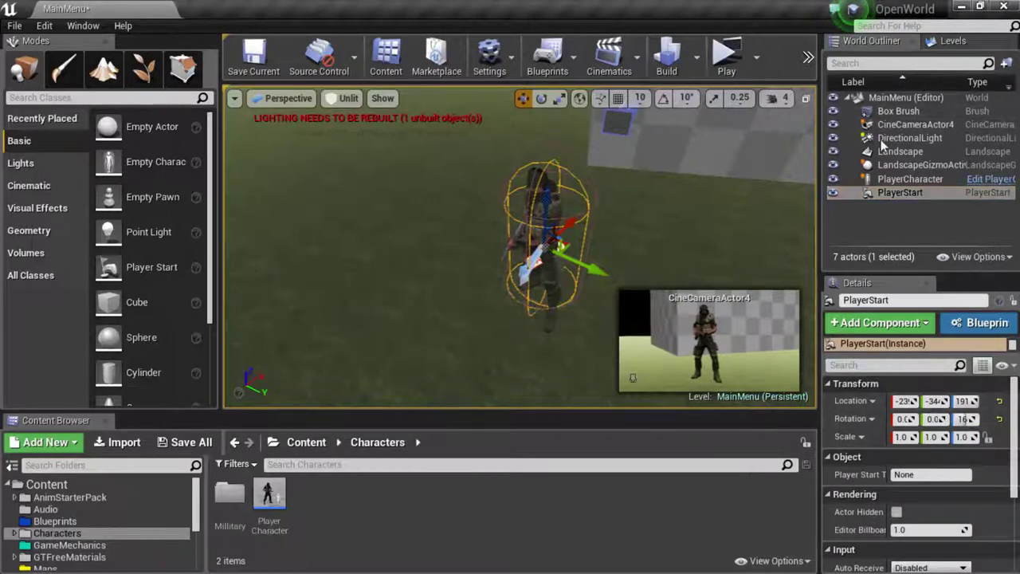
left_click(554, 140)
left_click(624, 121)
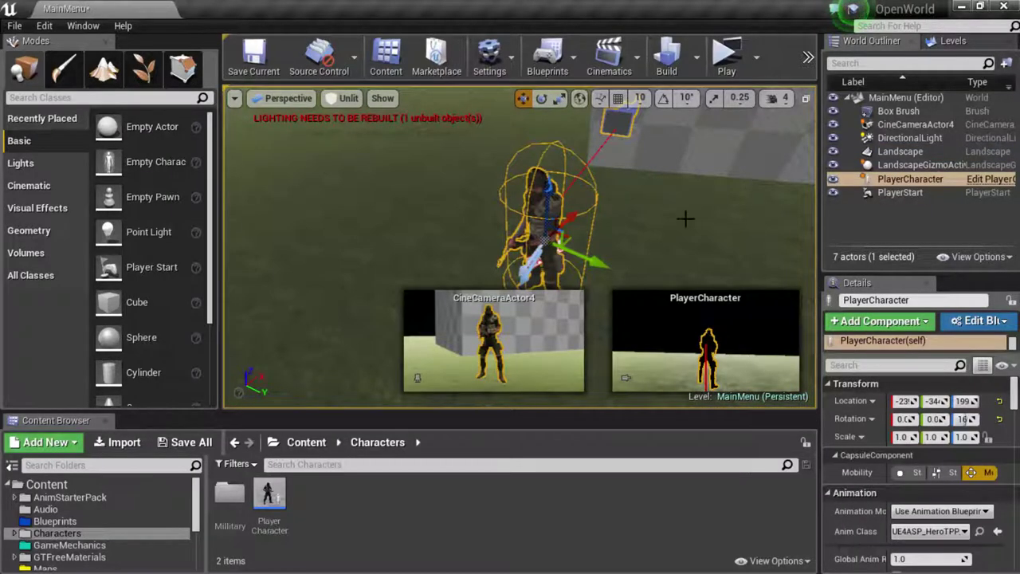
key("Delete")
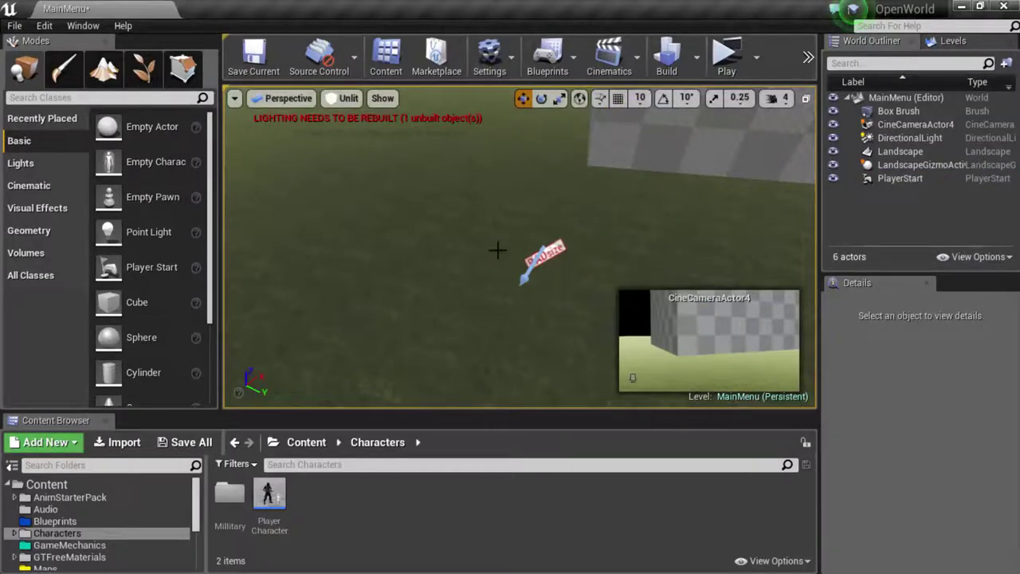
- Raise the PlayerStart slightly to a Z location of about 194 to clear the ground, and save the MainMenu level
left_click(548, 252)
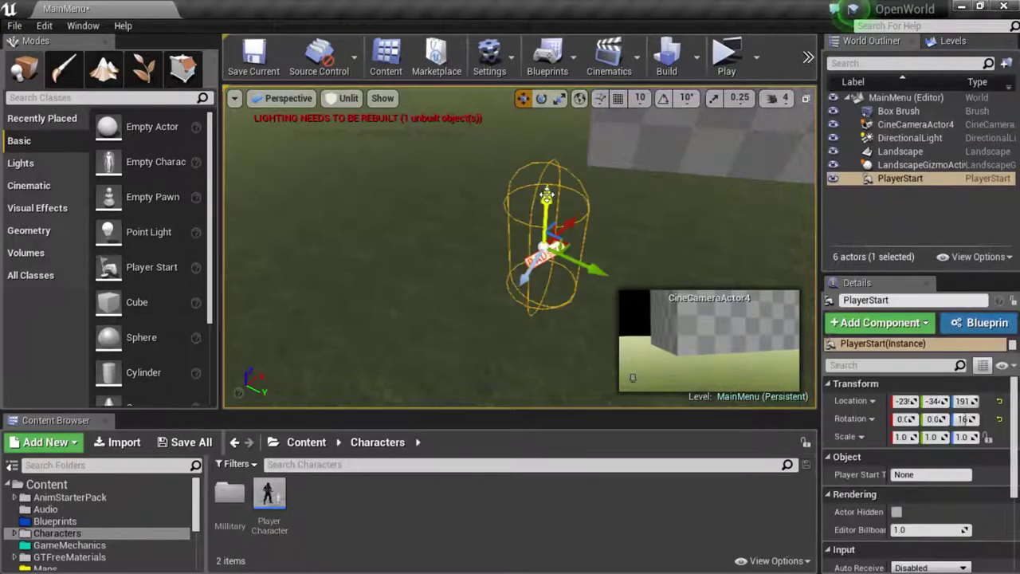
left_click_drag(546, 196, 547, 196)
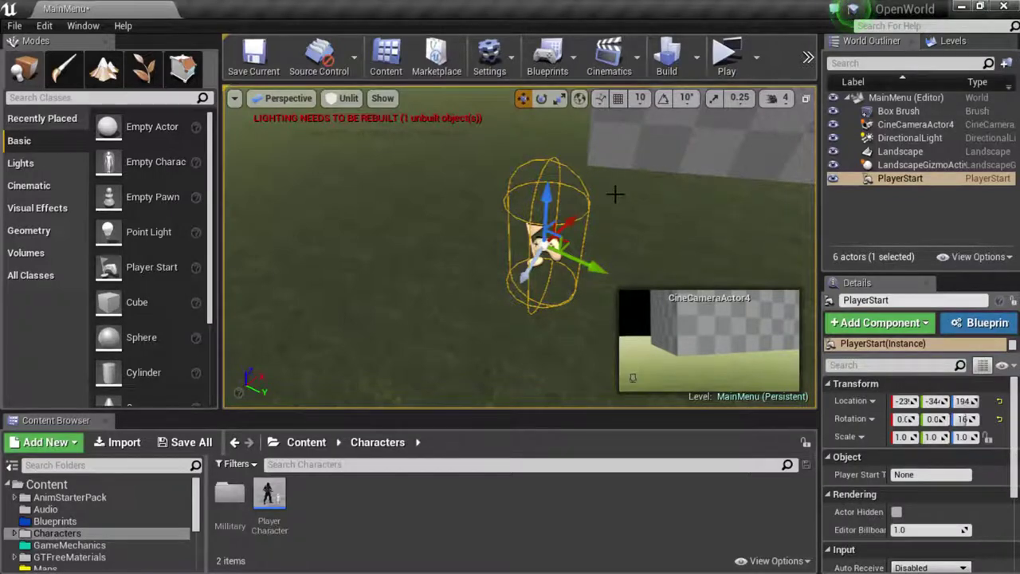
left_click(255, 64)
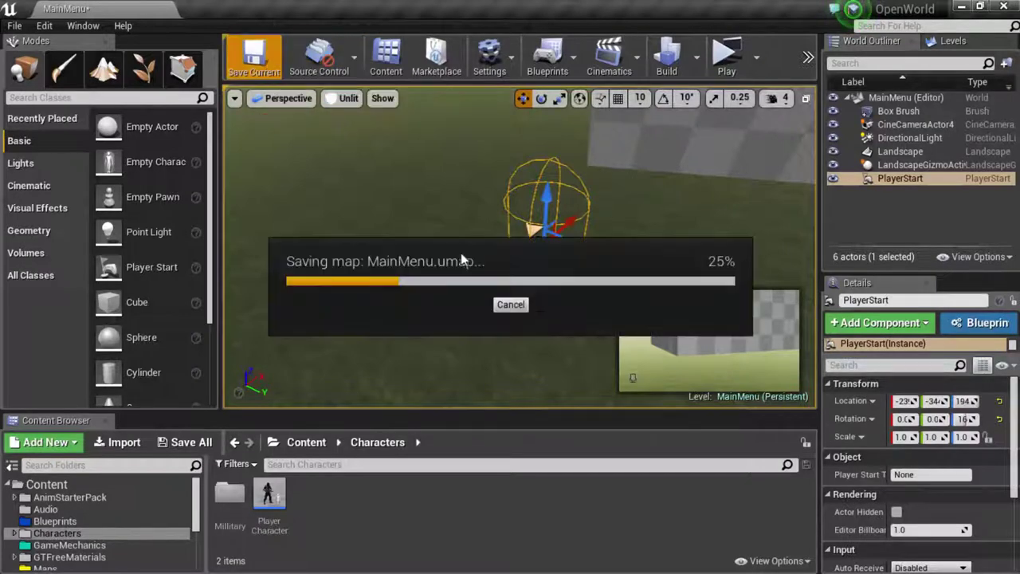
- Play-test the MainMenu level to check the spawned character in the camera shot, and exit using the menu's Quit option
left_click(727, 54)
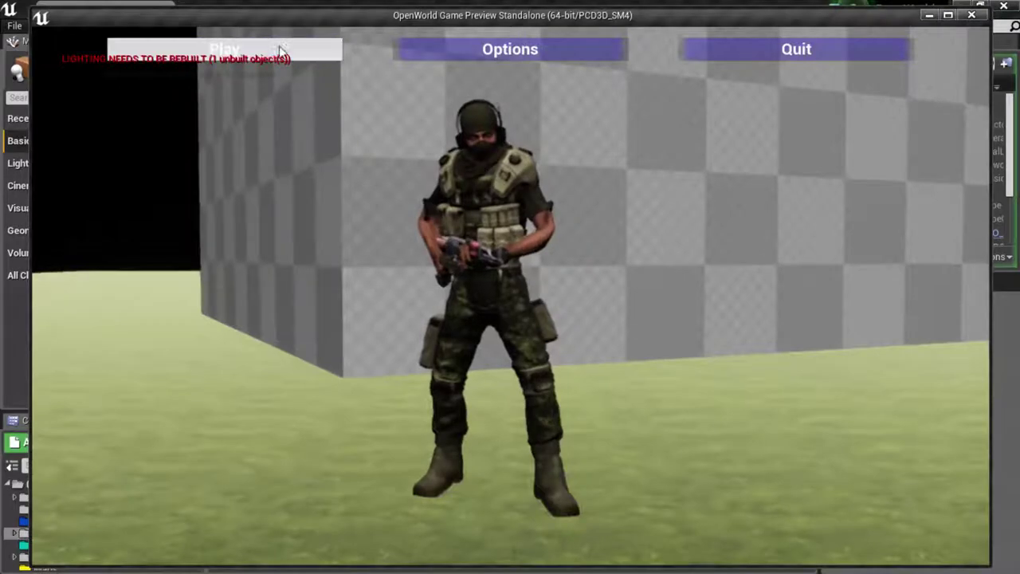
left_click(776, 54)
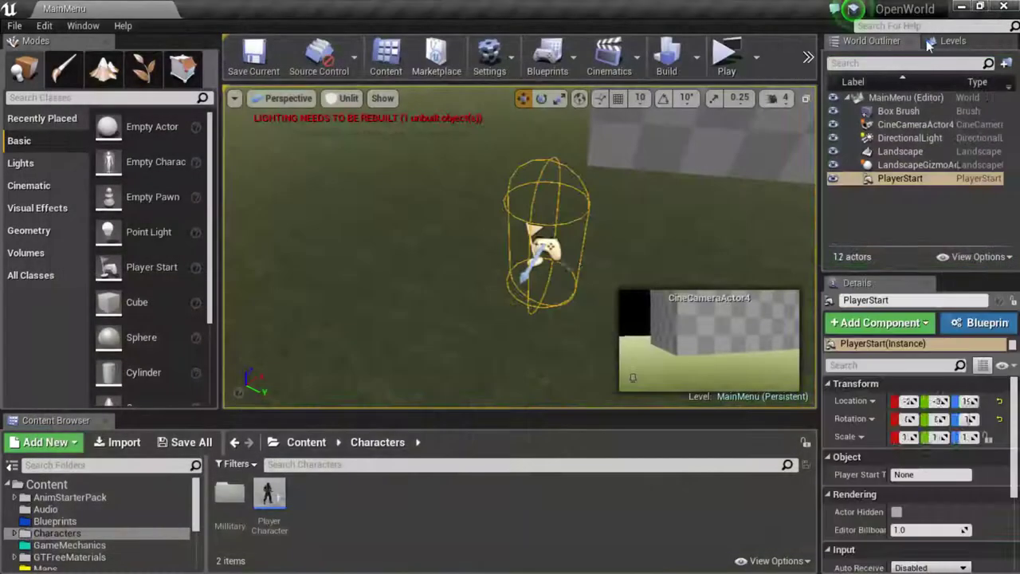
- Delete the DirectionalLight from the MainMenu level
mouse_move(518, 247)
right_mouse_down()
mouse_move(479, 220)
mouse_move(455, 259)
mouse_move(518, 240)
mouse_move(549, 255)
mouse_move(531, 262)
right_mouse_up()
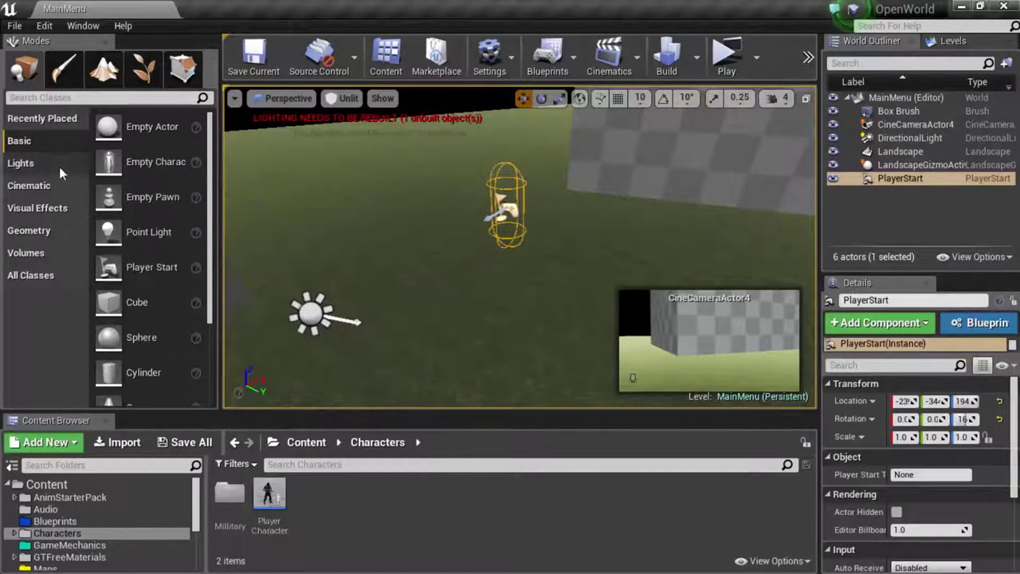
left_click(892, 139)
key("Delete")
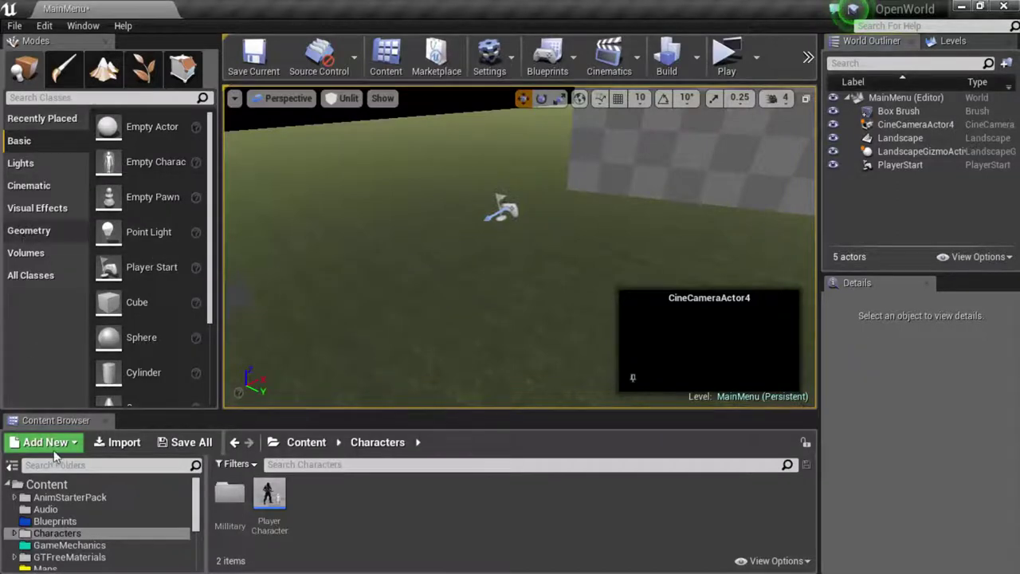
- Place an ExplosionSpawner from the Blueprints folder in the MainMenu level and reposition it along the ground beside the PlayerStart
left_click(58, 521)
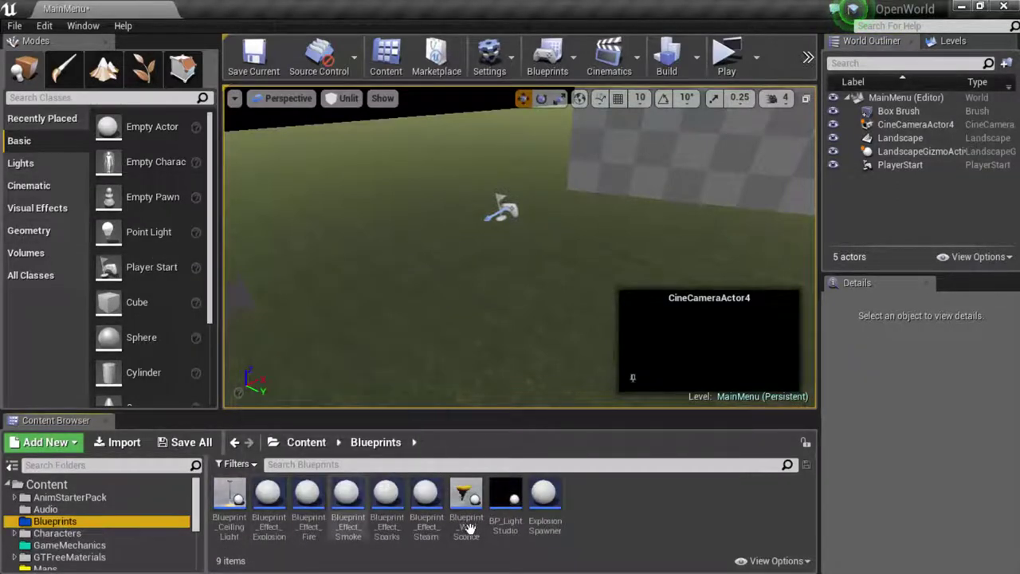
left_click_drag(532, 510, 518, 270)
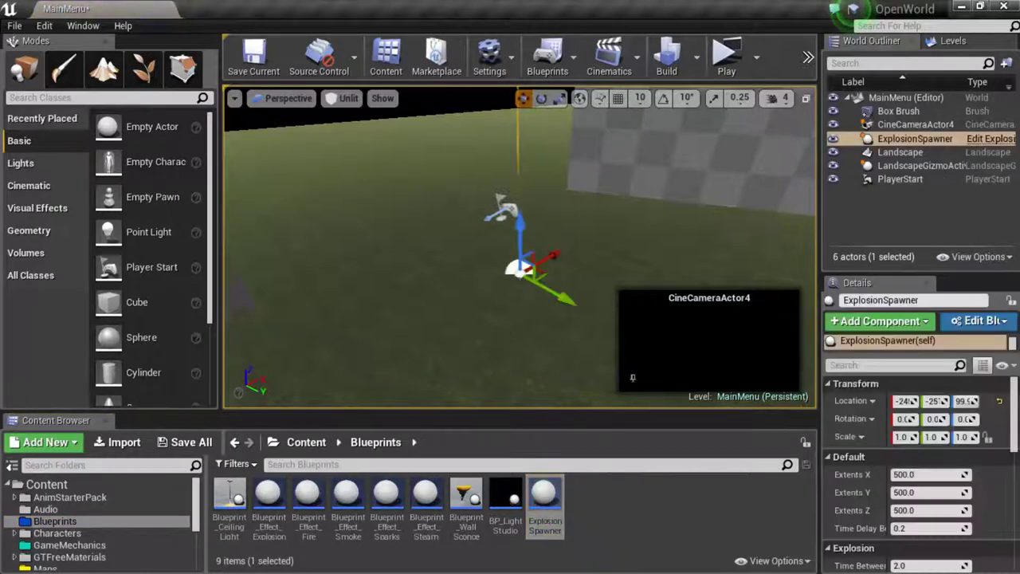
key("s")
mouse_move(518, 270)
right_mouse_down()
mouse_move(478, 275)
mouse_move(530, 283)
mouse_move(534, 263)
right_mouse_up()
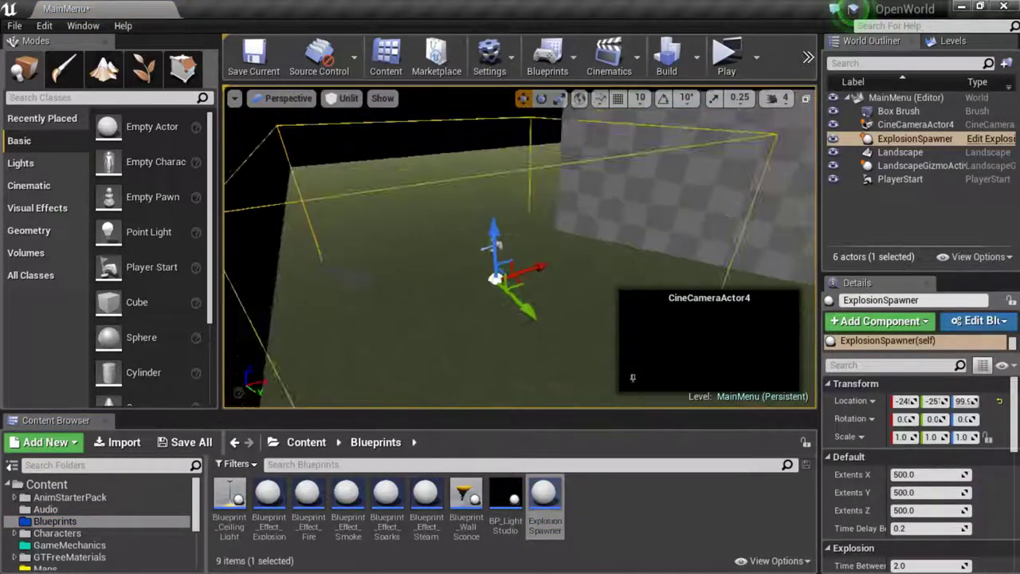
left_click_drag(470, 253, 444, 287, "alt")
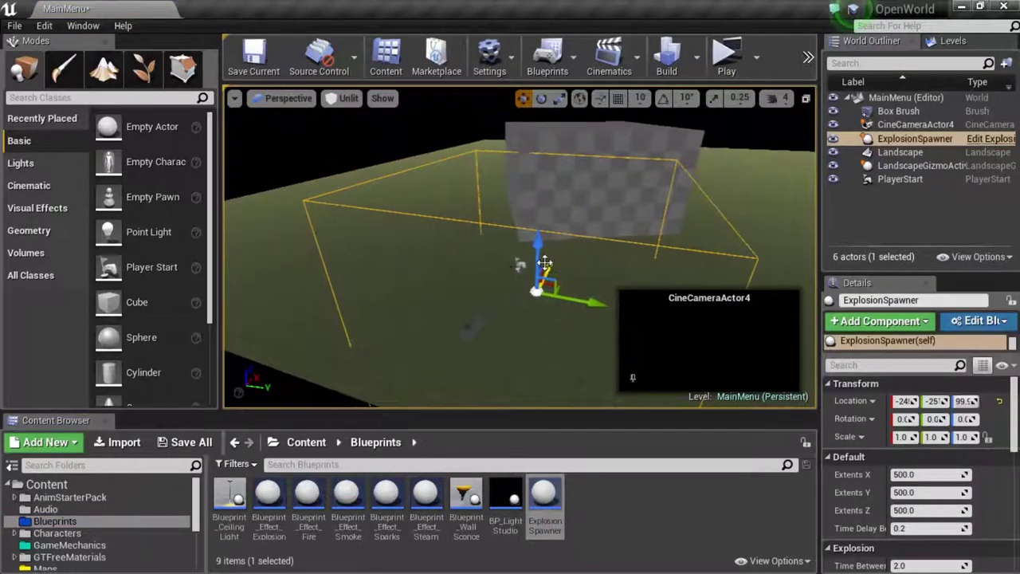
mouse_move(562, 278)
left_mouse_down()
mouse_move(572, 256)
mouse_move(577, 279)
left_mouse_up()
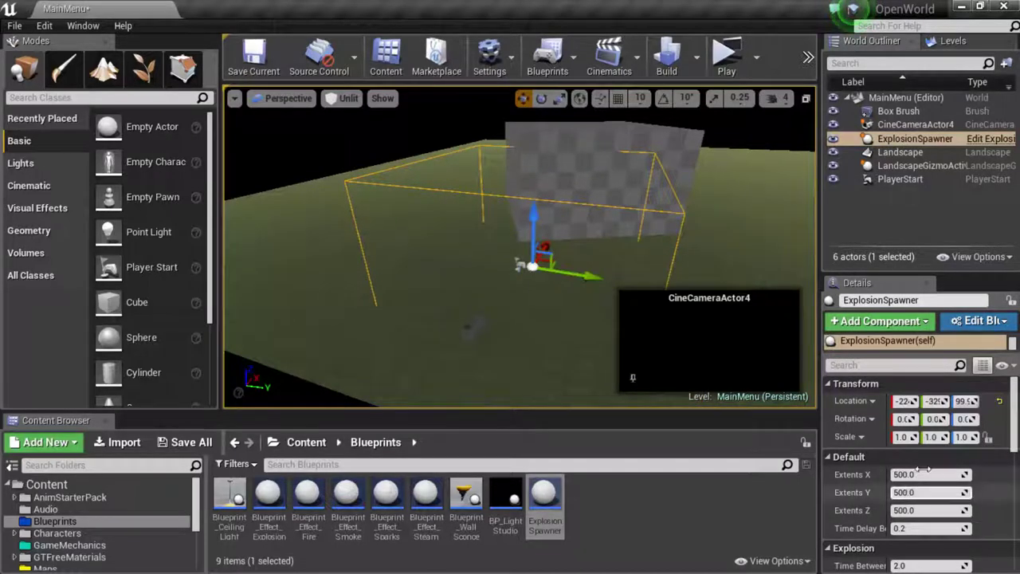
- Set the ExplosionSpawner's extents to about 386 × 281 × 349, its start delay to 5.0 and its time between explosions to 0.75
left_click_drag(921, 471, 917, 526)
left_click(931, 529)
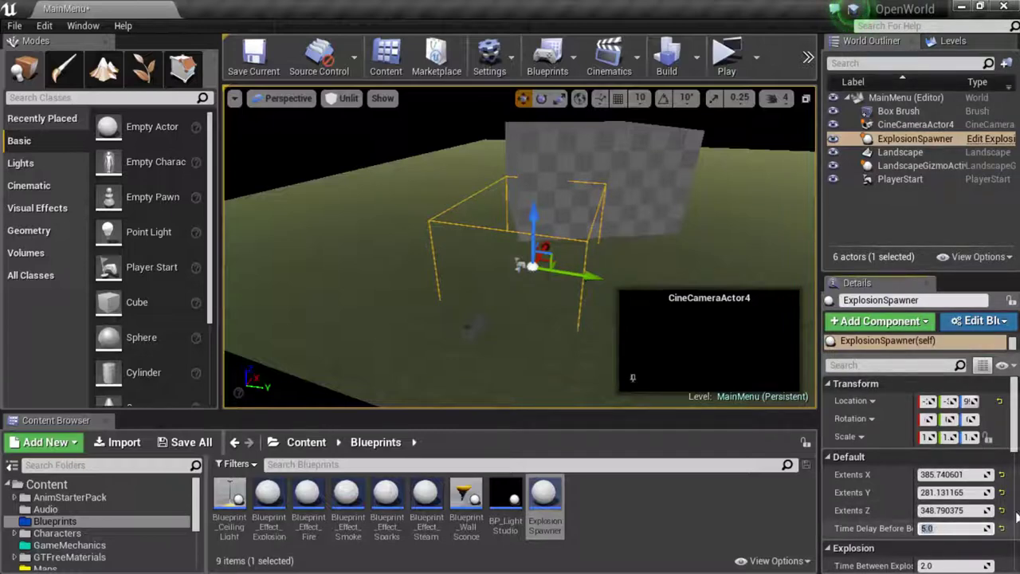
scroll(876, 520, "down", 3)
left_click(928, 494)
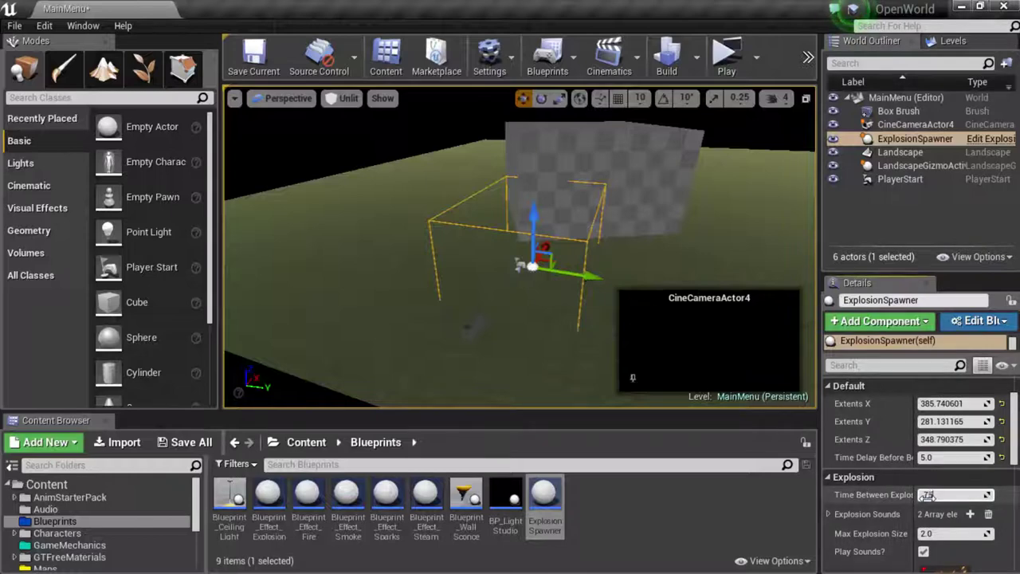
key("Return")
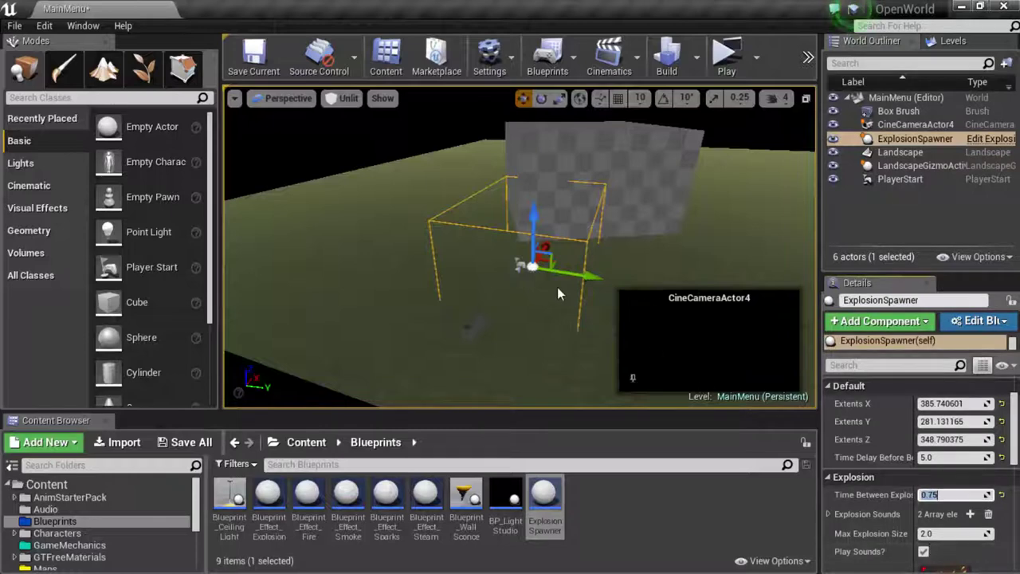
- Examine the ExplosionSpawner's extents box around the PlayerStart, cine camera and box brush from several angles
right_click_drag(542, 251, 588, 262)
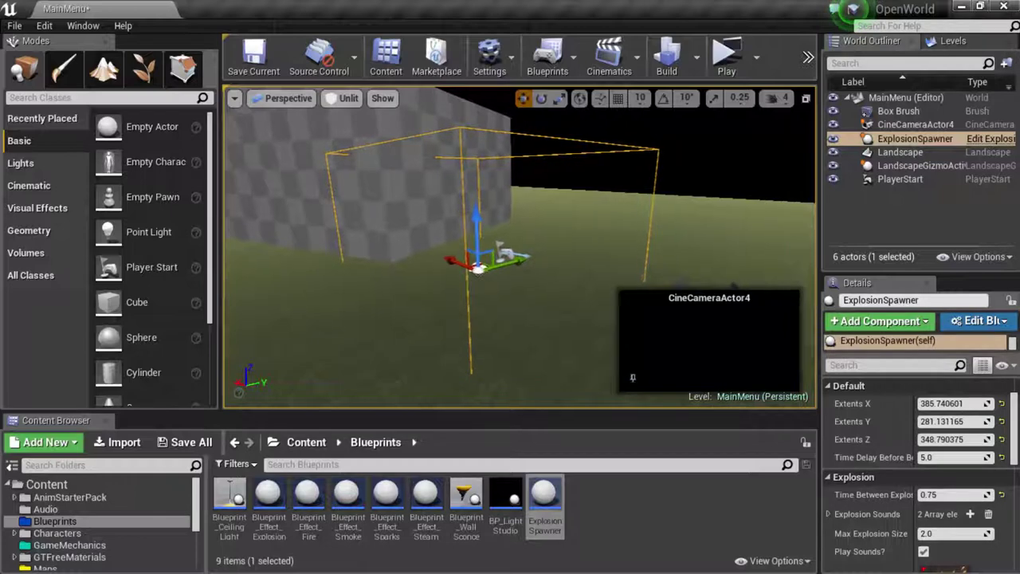
right_click_drag(589, 261, 404, 245)
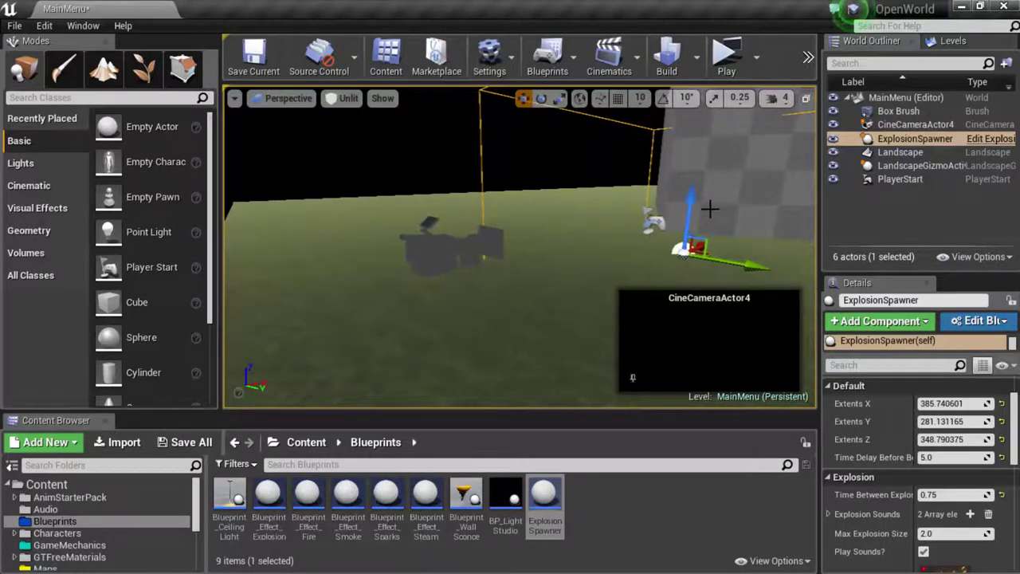
right_click_drag(573, 248, 675, 244)
left_click_drag(619, 249, 631, 249)
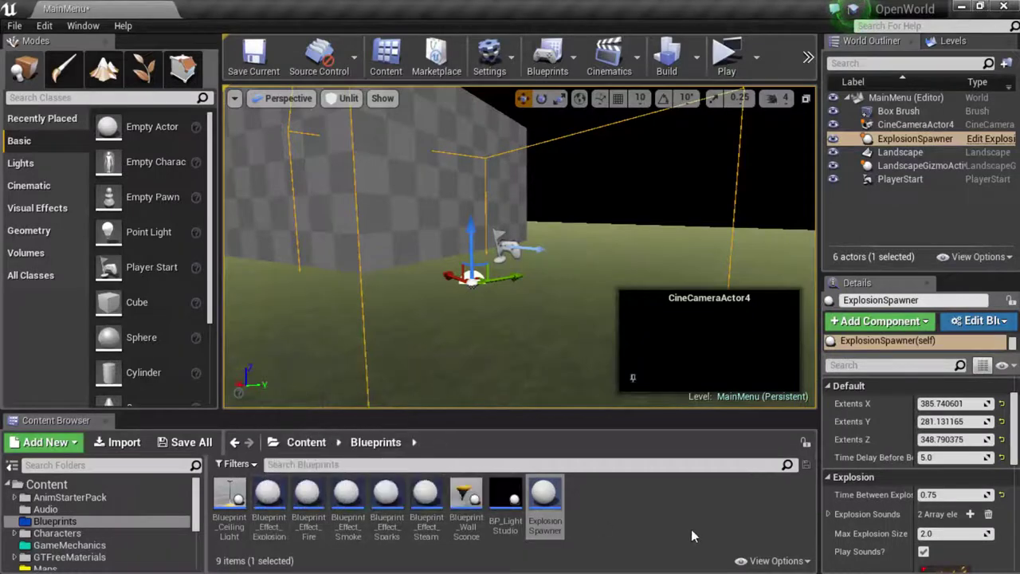
mouse_move(483, 252)
right_mouse_down()
mouse_move(423, 273)
mouse_move(486, 274)
mouse_move(477, 274)
mouse_move(485, 245)
mouse_move(462, 265)
mouse_move(381, 266)
right_mouse_up()
left_click_drag(512, 252, 403, 276)
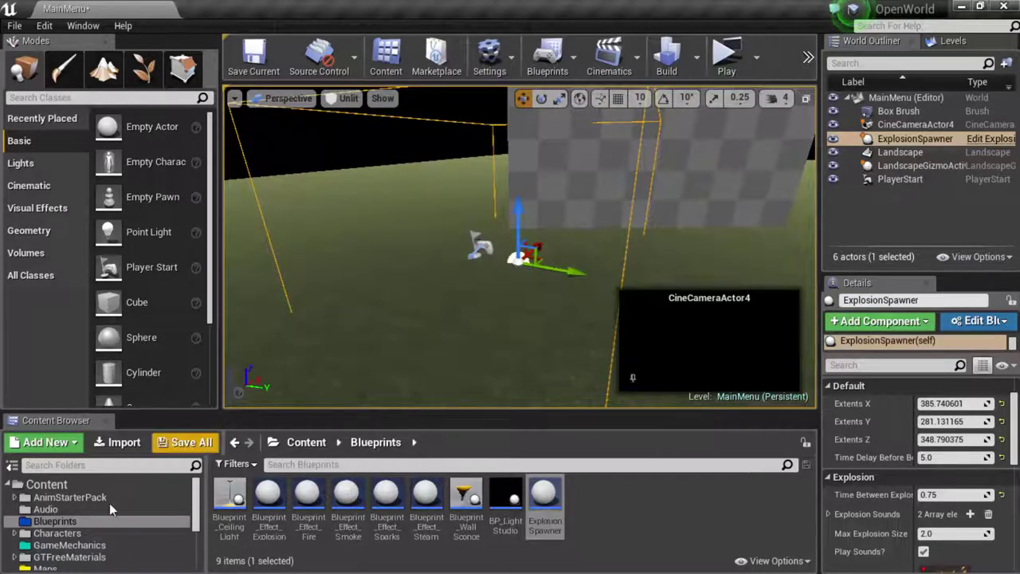
- Open the StarterContent folder and play-test the MainMenu level to check the spawner's lights on the character, exiting with Quit
scroll(94, 549, "down", 5)
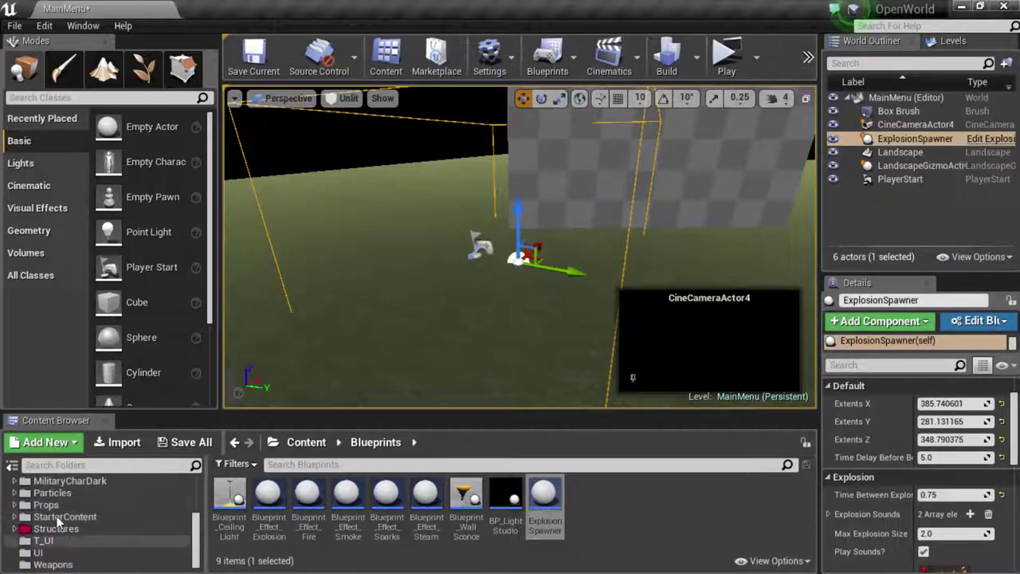
left_click(62, 517)
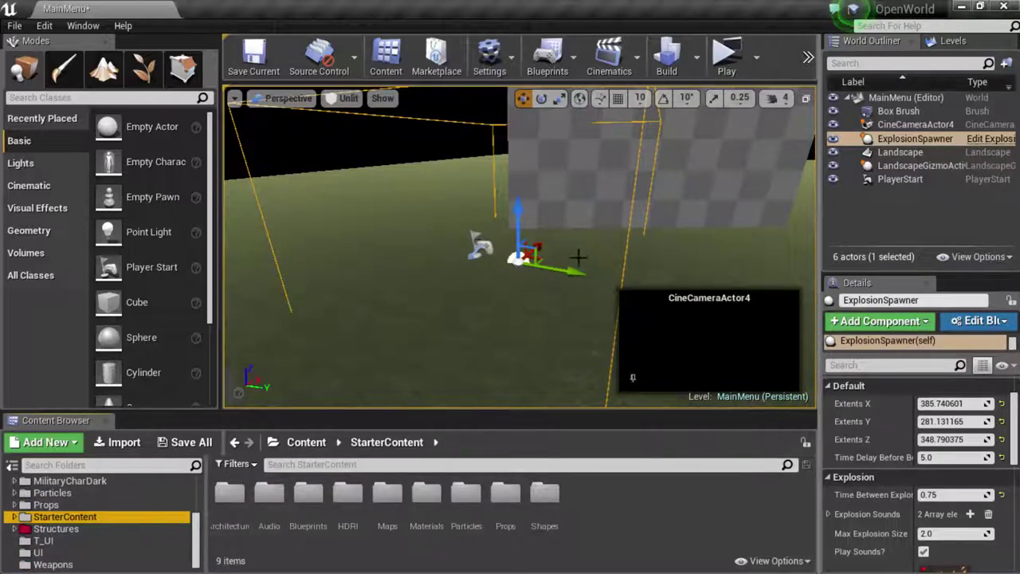
left_click(726, 54)
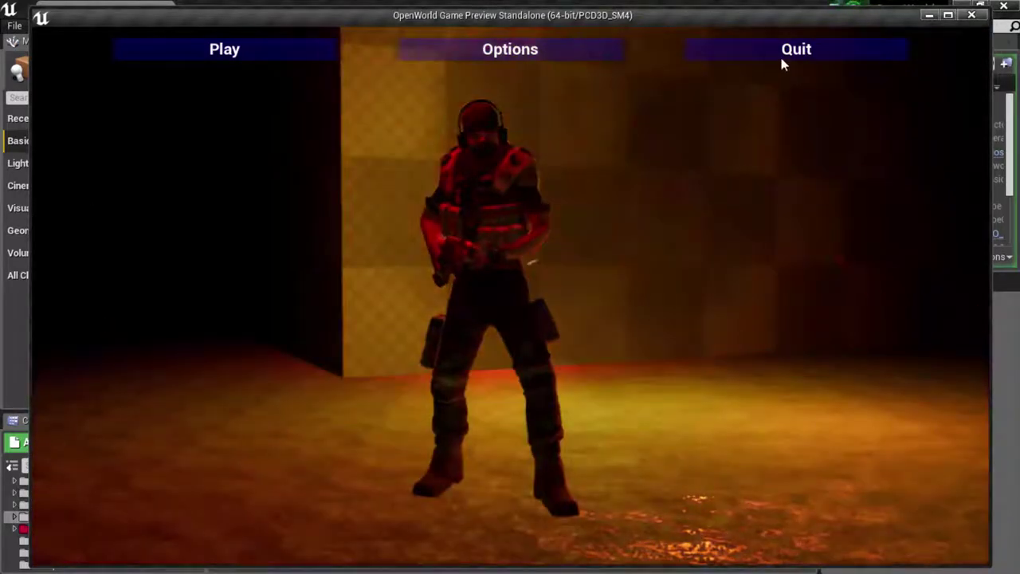
left_click(832, 57)
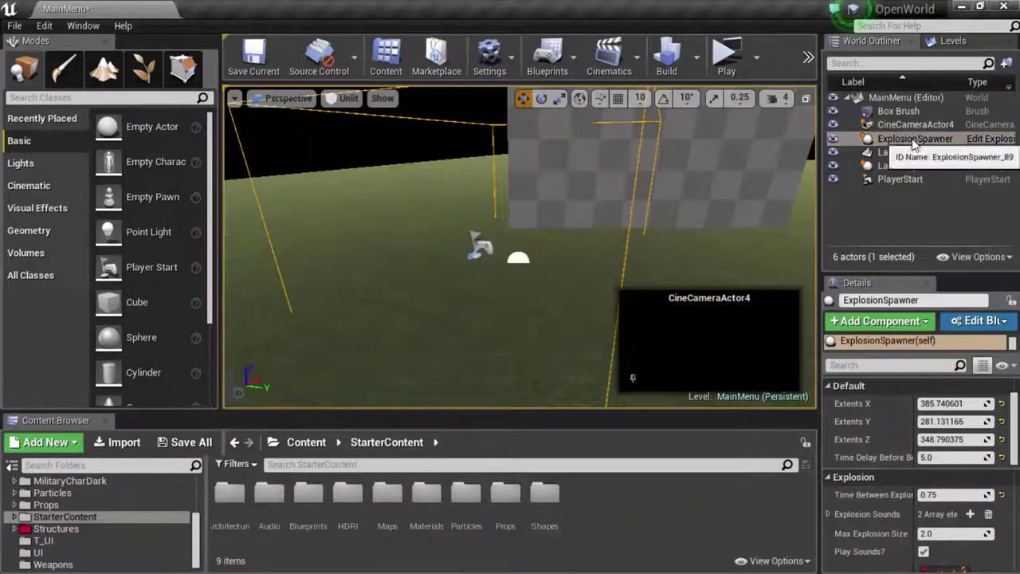
- Turn off the ExplosionSpawner's Play Sounds option and set its time between explosions to 0.25 and its start delay to 0.0
scroll(916, 502, "down", 2)
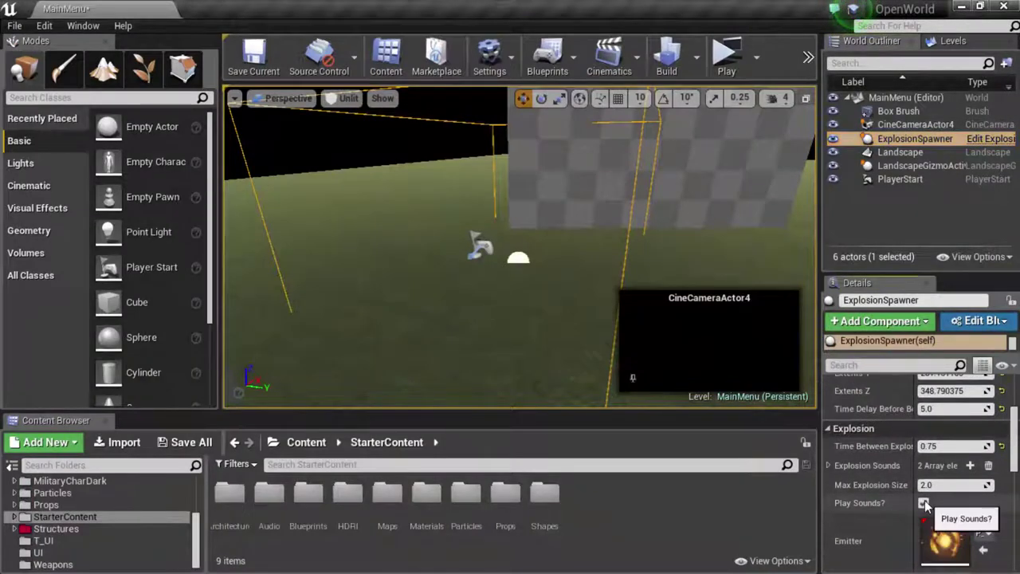
left_click(942, 446)
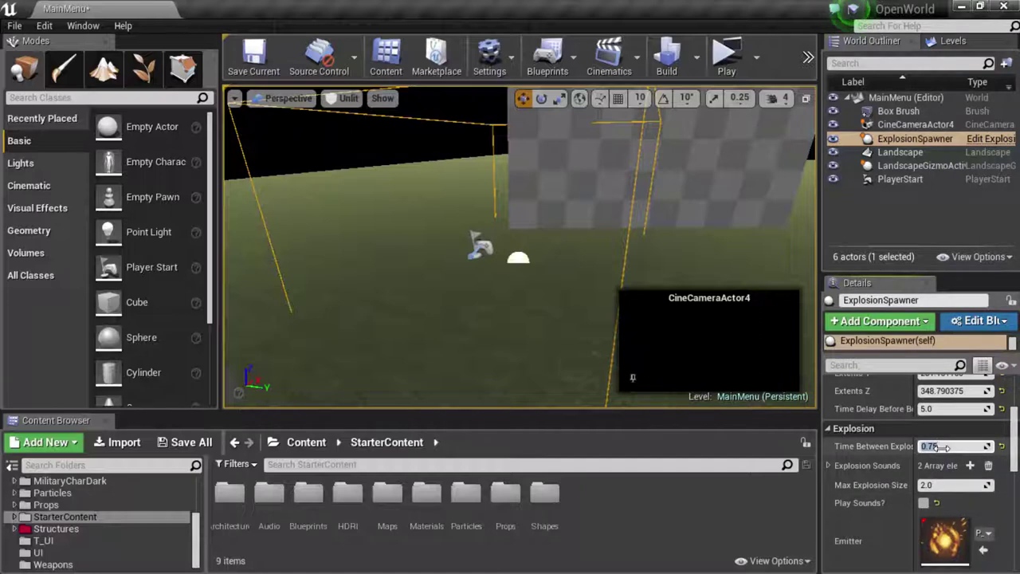
key("BackSpace")
scroll(896, 468, "down", 5)
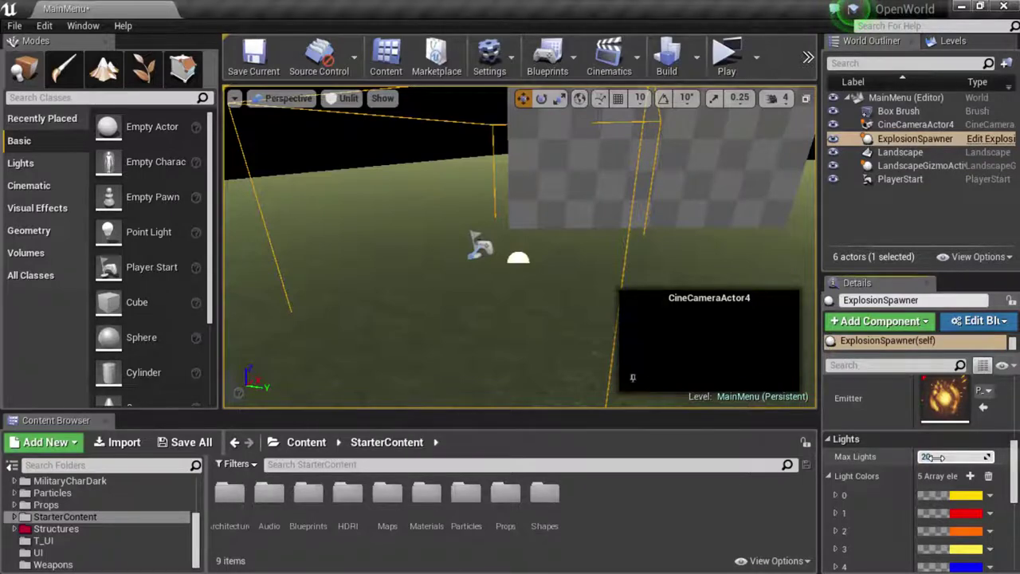
scroll(932, 457, "up", 6)
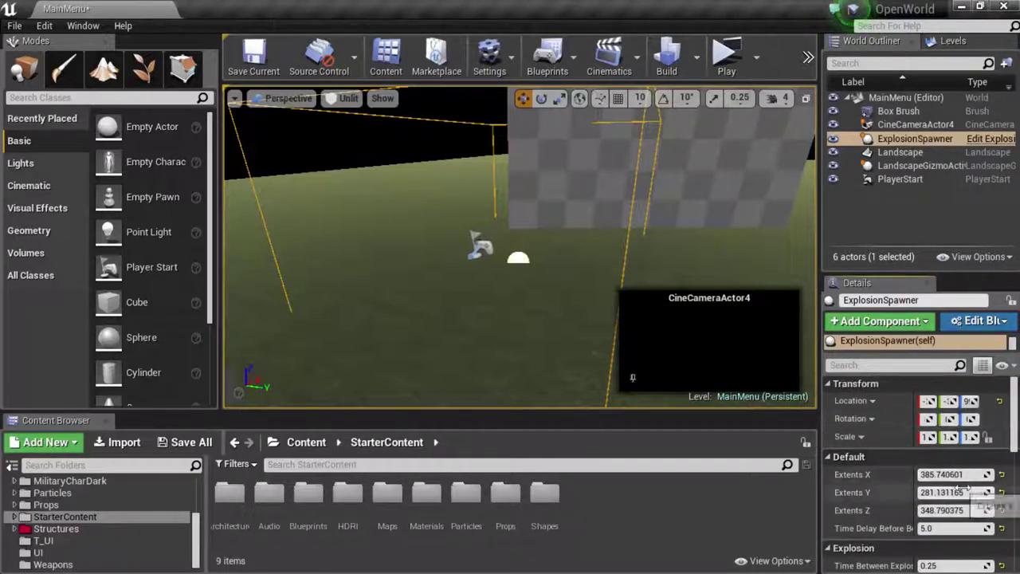
scroll(960, 486, "down", 3)
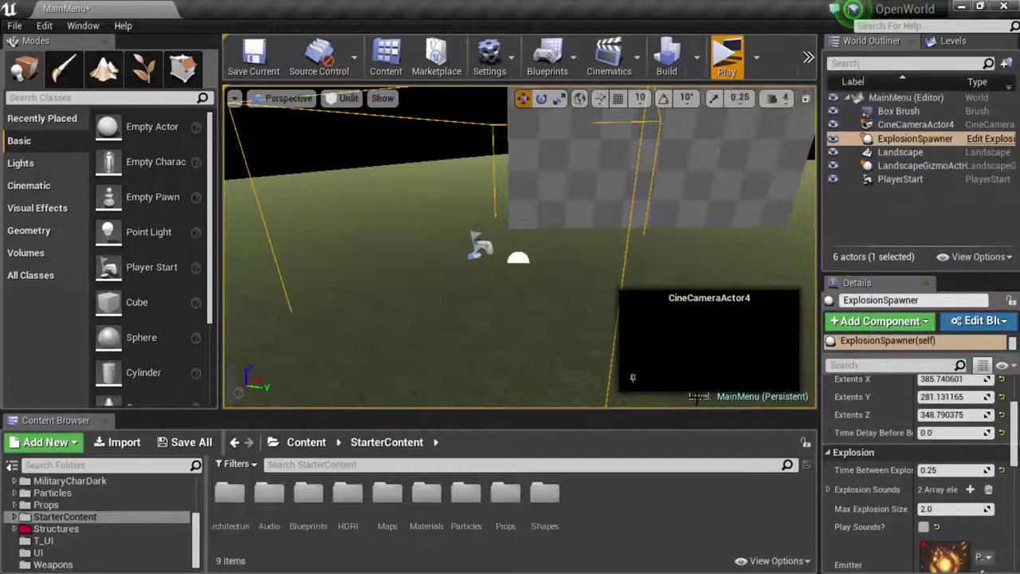
- Play-test the MainMenu level again to check the silent, more frequent explosions behind the character, and exit with Quit
left_click(726, 55)
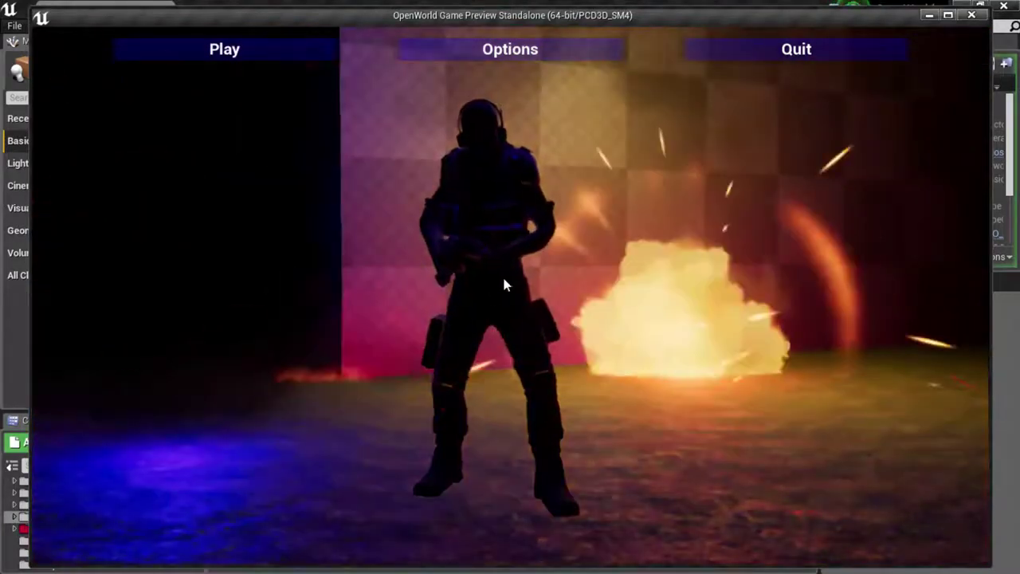
left_click(747, 49)
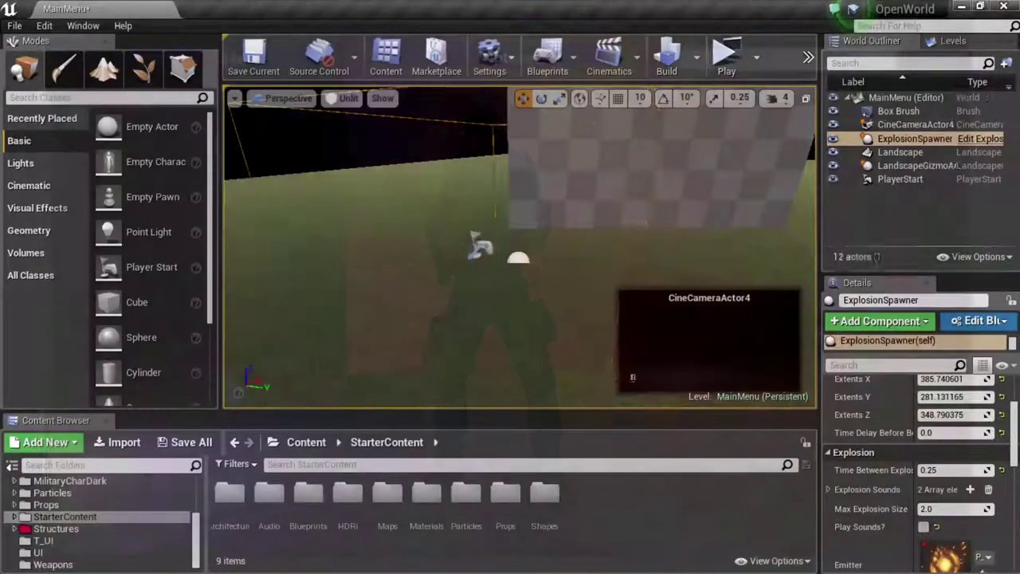
mouse_move(574, 251)
right_mouse_down()
mouse_move(510, 299)
mouse_move(463, 259)
mouse_move(534, 235)
mouse_move(658, 241)
right_mouse_up()
right_click_drag(494, 258, 485, 256)
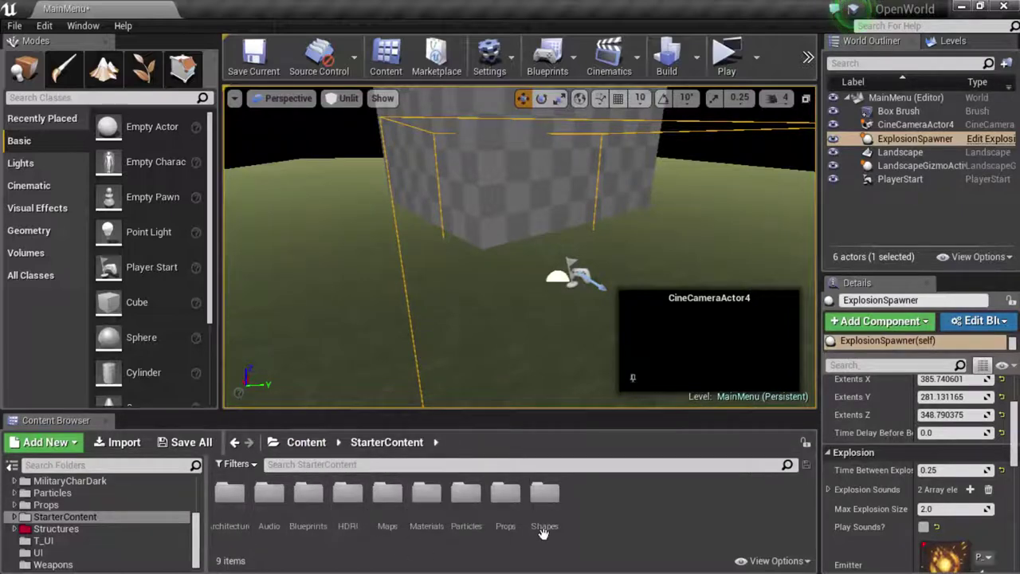
- Open MainMenuWidget from the T_UI folder for designing and select its Play button
left_click(43, 540)
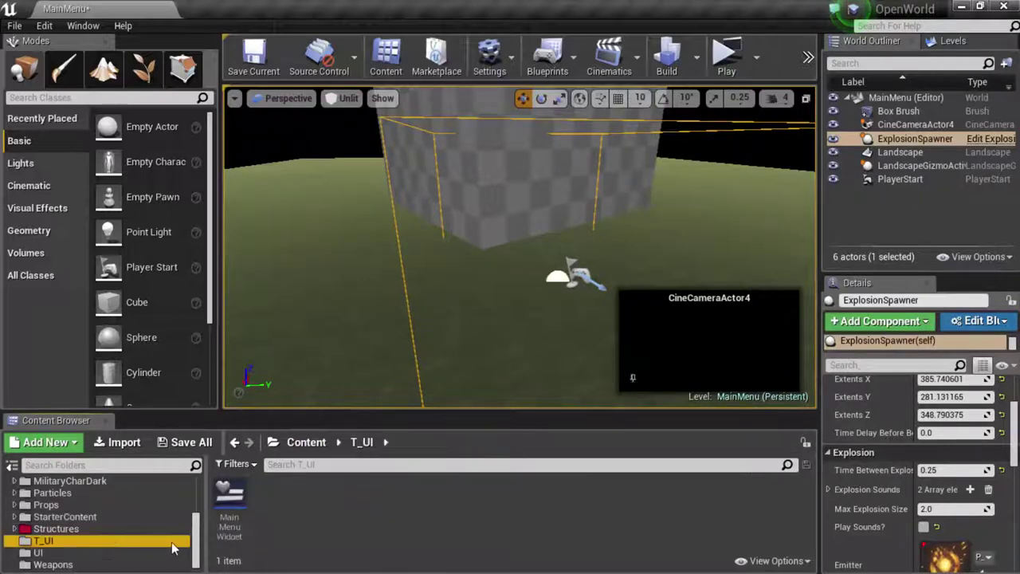
double_click(243, 520)
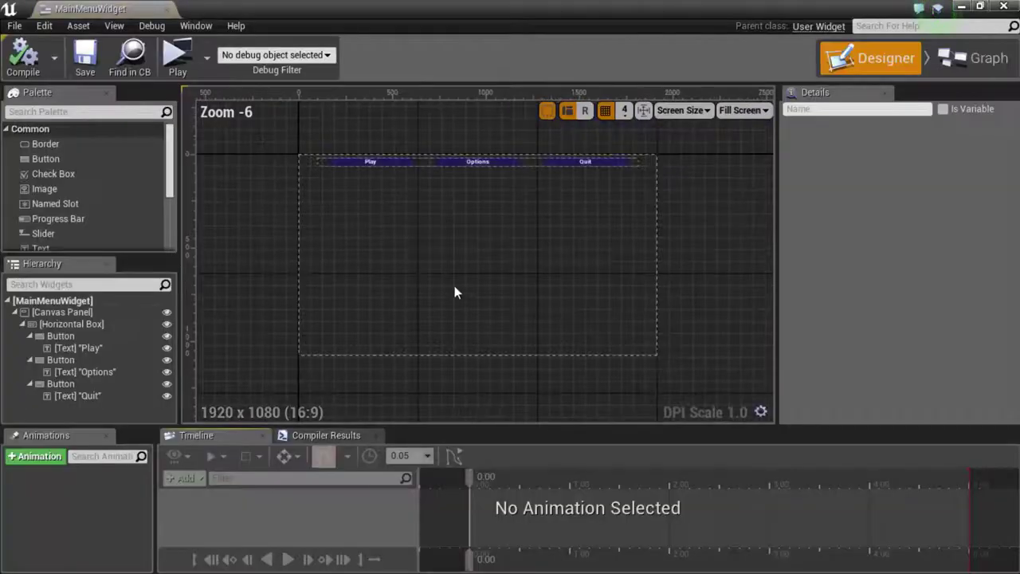
mouse_move(480, 253)
right_mouse_down()
mouse_move(465, 255)
mouse_move(486, 263)
right_mouse_up()
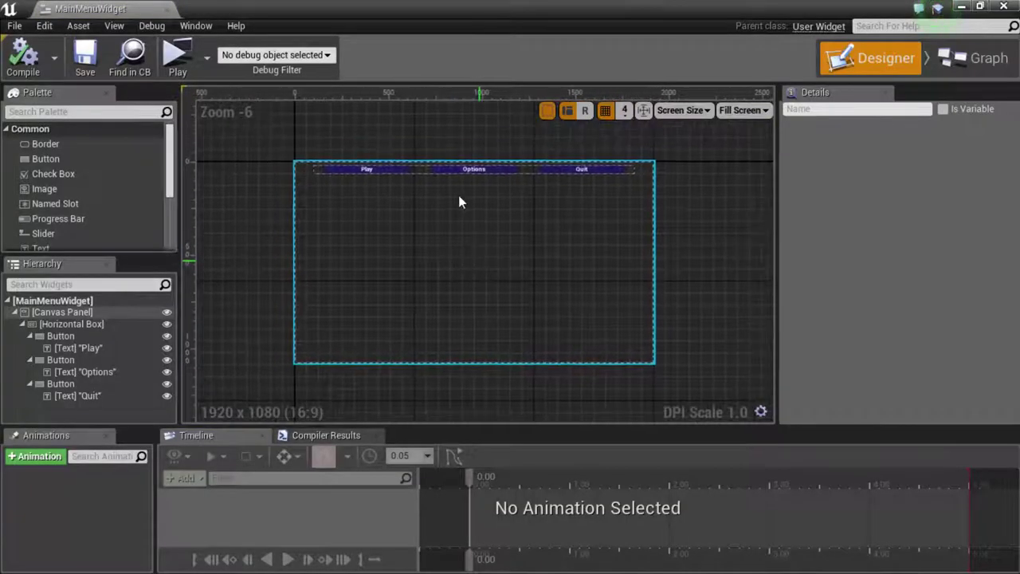
scroll(473, 195, "up", 4)
right_click_drag(473, 202, 471, 280)
scroll(334, 216, "down", 2)
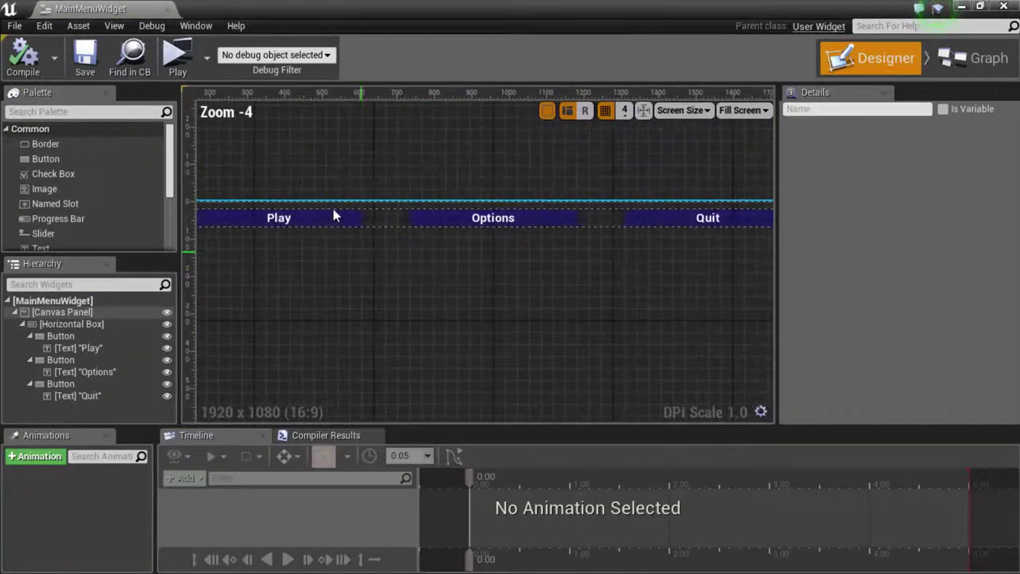
left_click(335, 219)
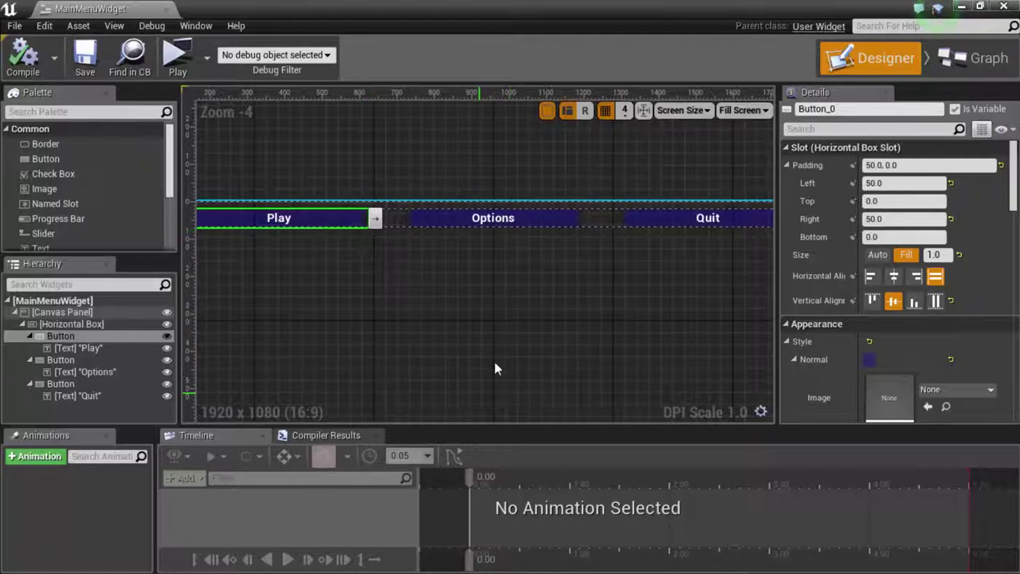
- Examine the layout of the Play, Options and Quit buttons on the widget's canvas and close the widget editor
scroll(494, 293, "down", 5)
right_click_drag(473, 307, 452, 298)
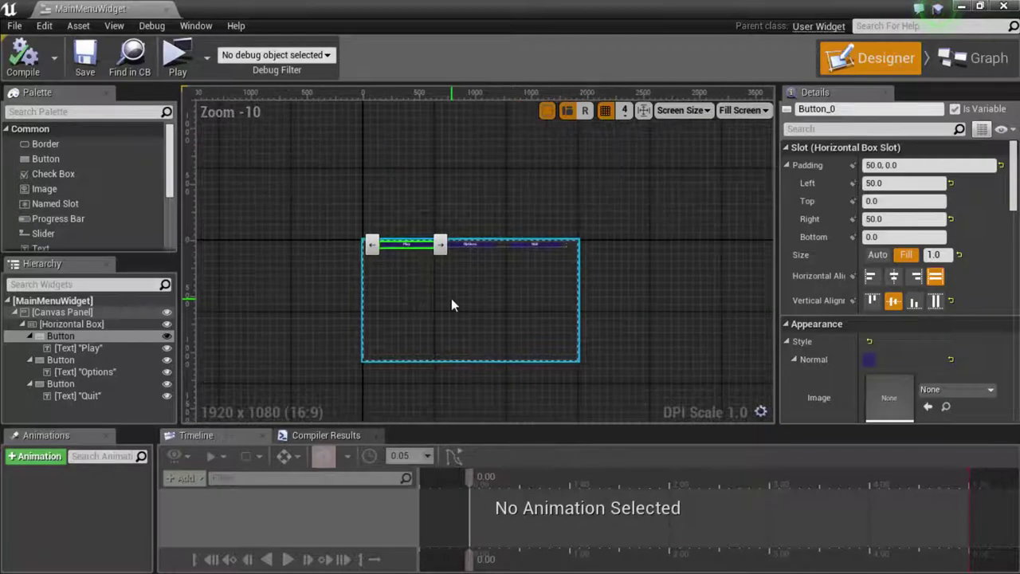
scroll(451, 298, "up", 6)
scroll(460, 309, "down", 2)
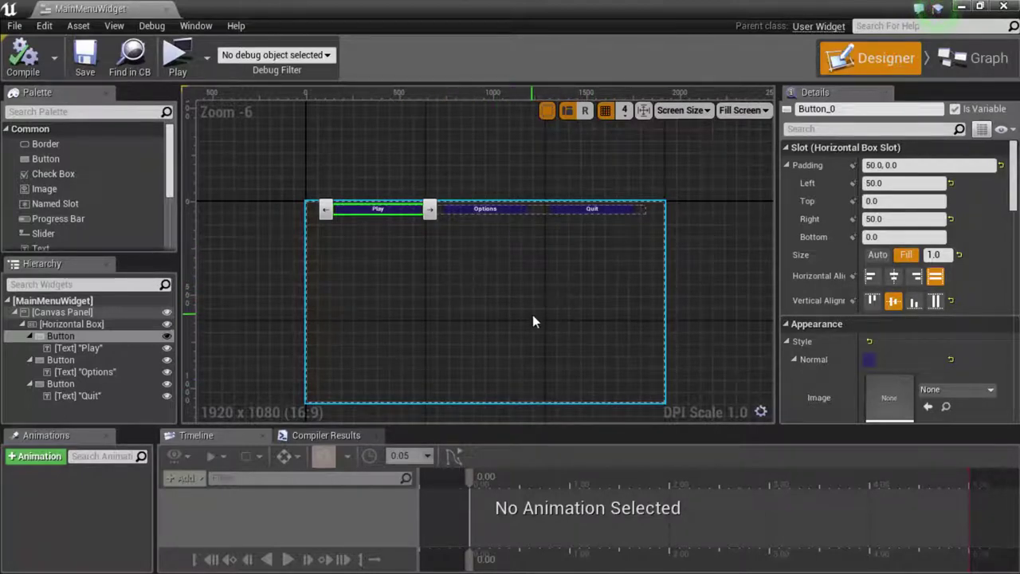
scroll(498, 316, "up", 2)
scroll(499, 311, "down", 1)
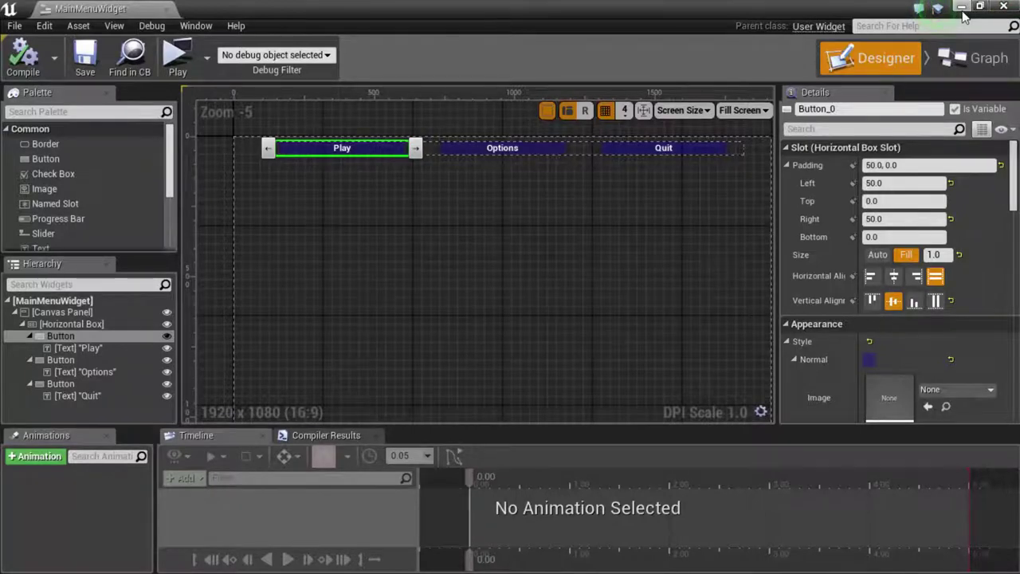
left_click(1001, 6)
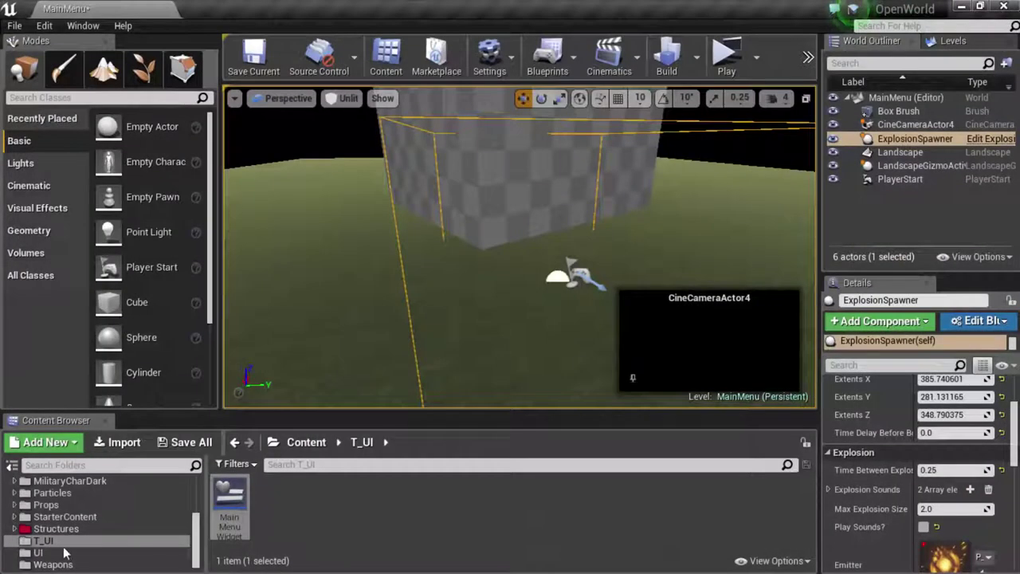
- Open the project's Maps folder to show its level assets
scroll(63, 555, "up", 4)
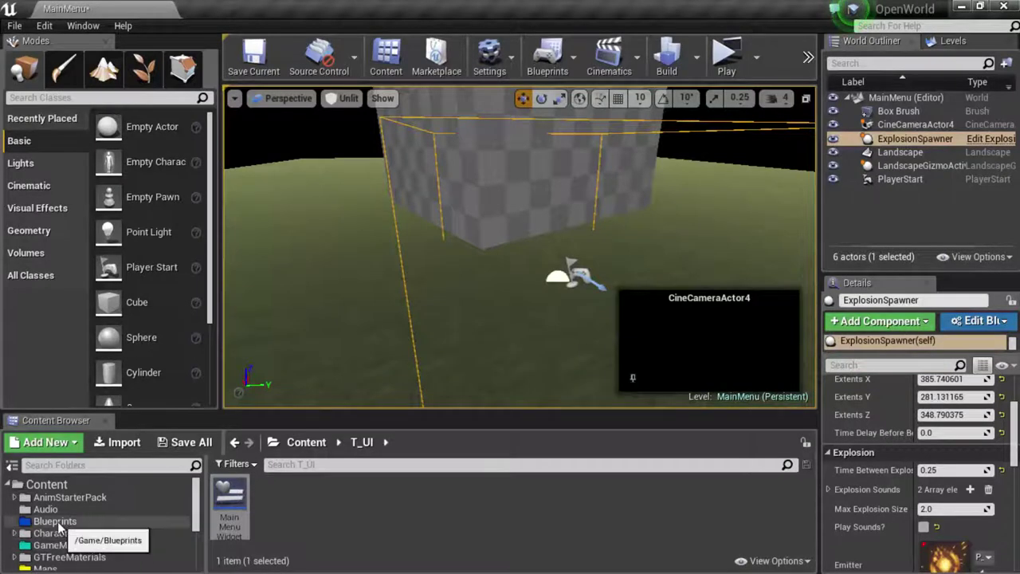
scroll(63, 538, "down", 2)
left_click(50, 521)
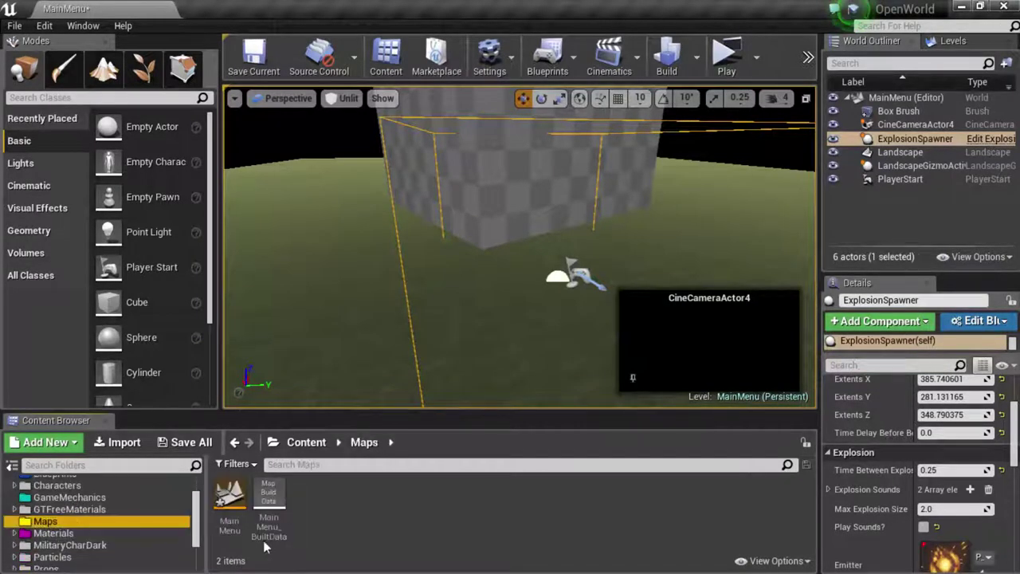
- Create a new level asset named MainLevel in the Maps folder
left_click(220, 503)
left_click(343, 513)
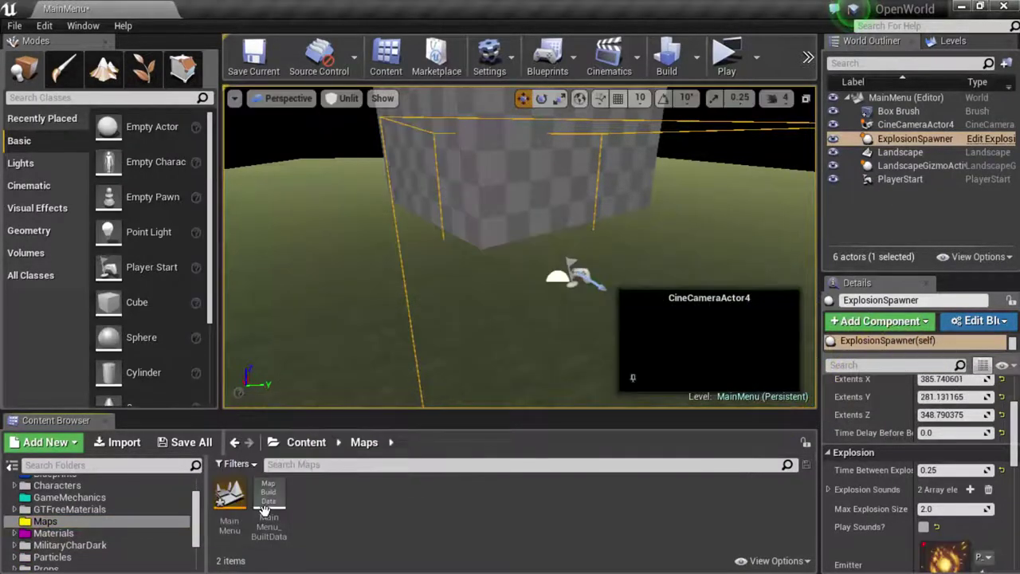
right_click(301, 501)
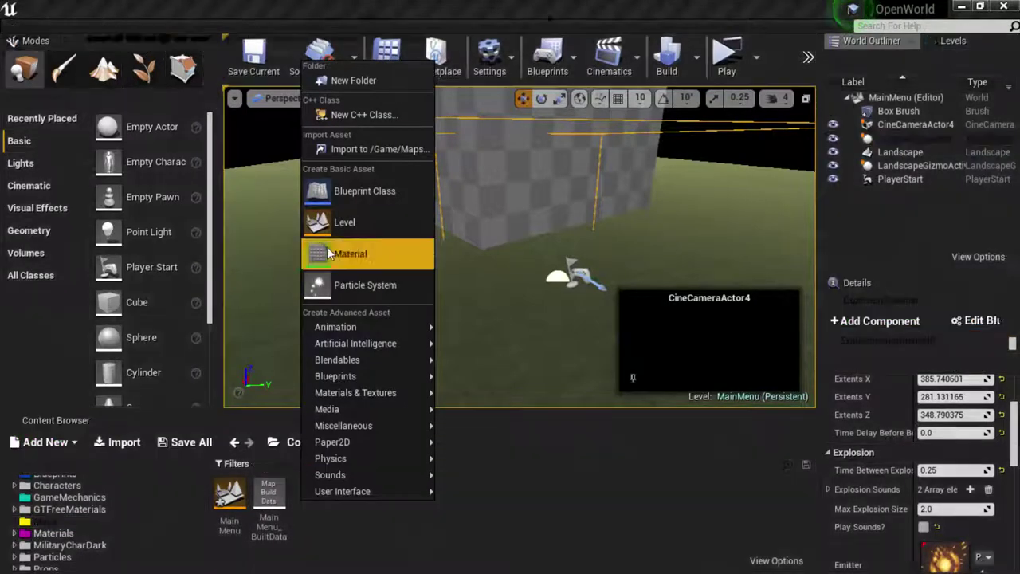
left_click(342, 225)
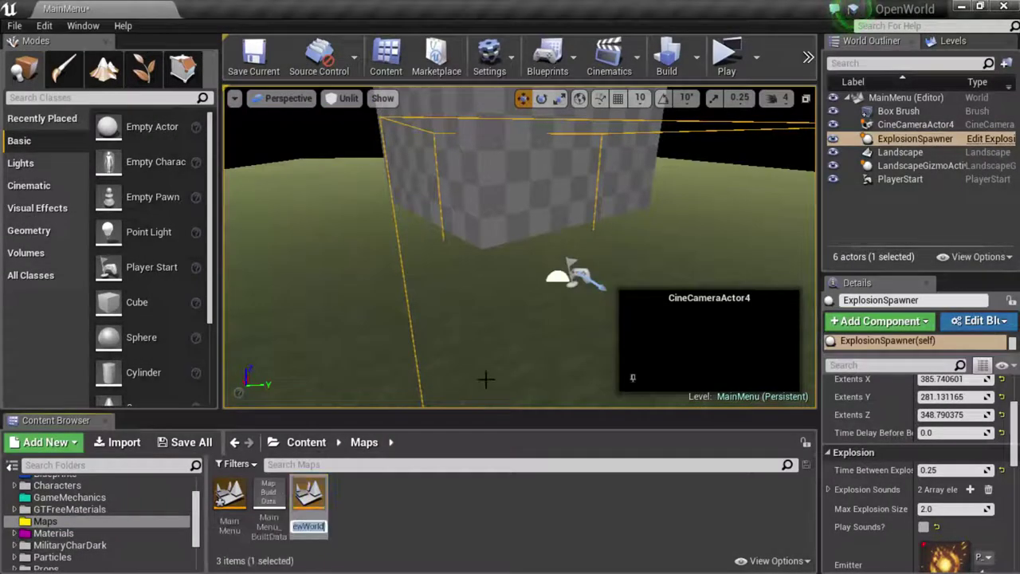
type("M")
type("ainLevel")
key("Return")
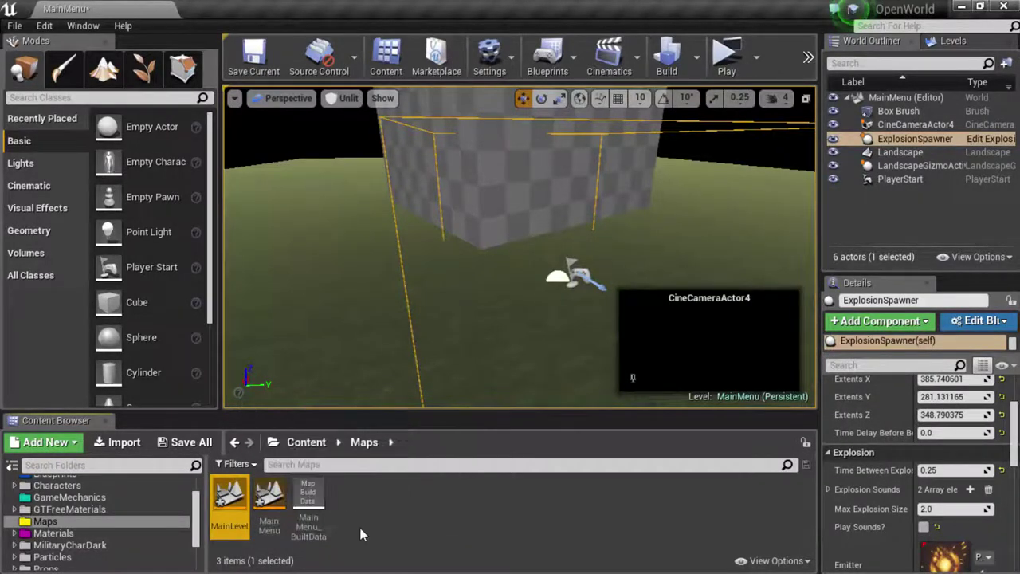
- Save the MainMenu level and open MainLevel for editing, saving the new level asset as well
left_click(252, 56)
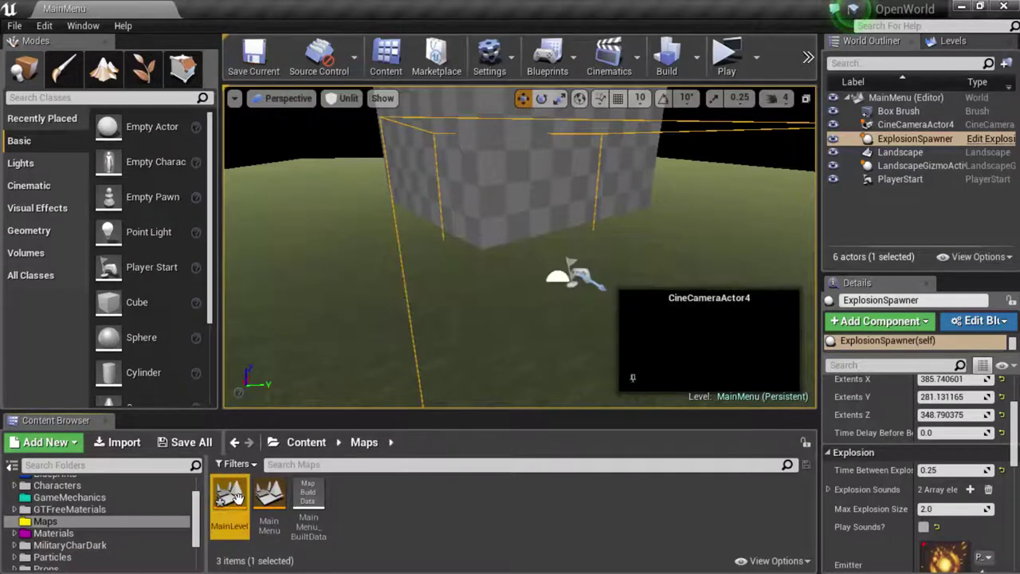
double_click(233, 498)
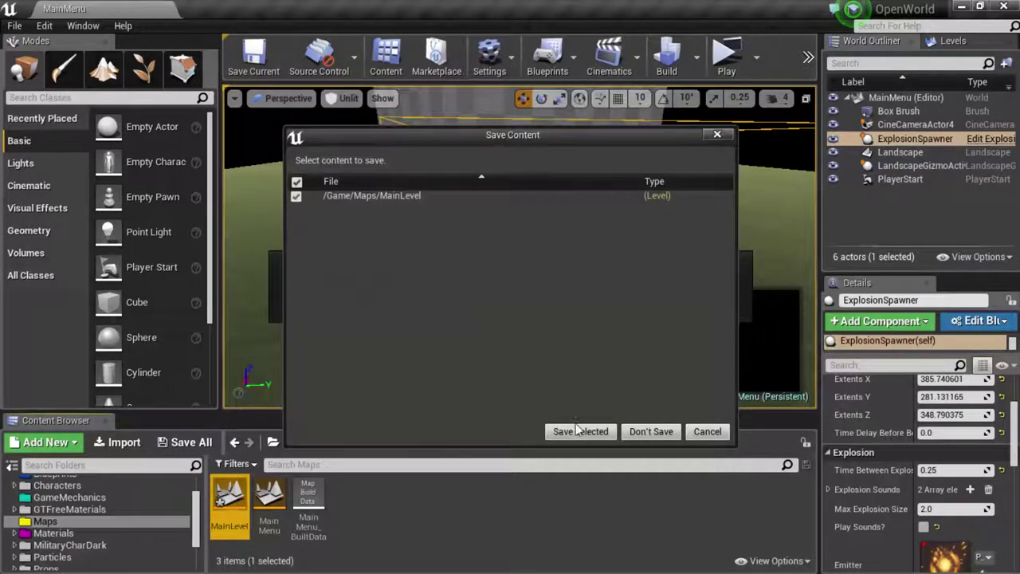
left_click(577, 432)
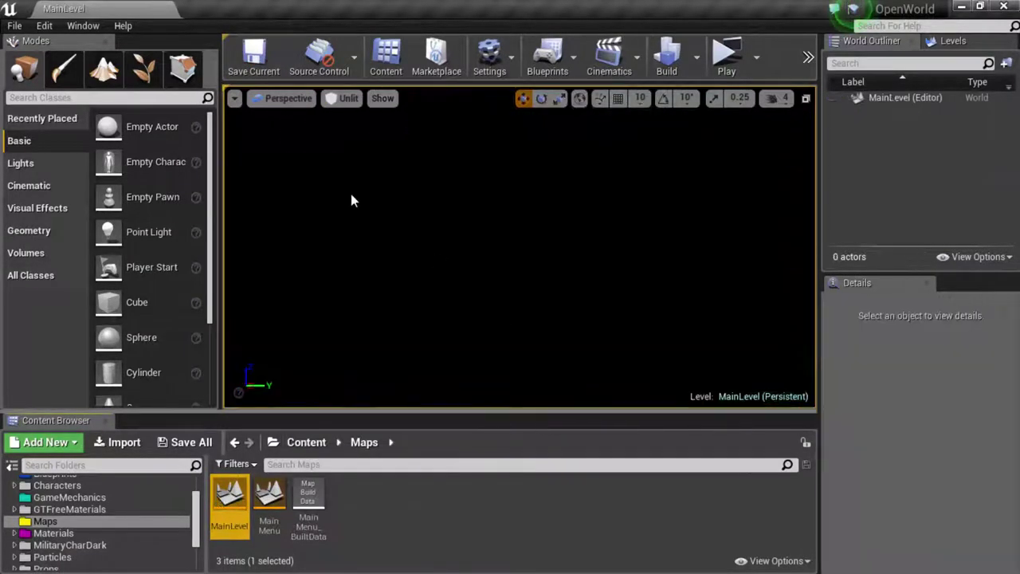
- Create a world-filling landscape of 32 × 32 components in MainLevel, using the preset ground grass material
left_click(104, 68)
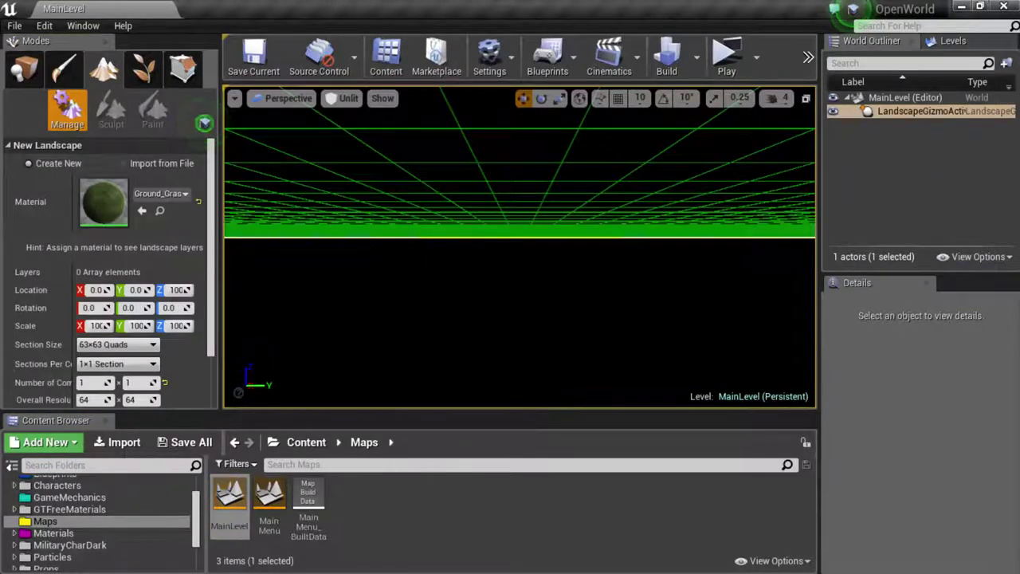
right_click_drag(518, 239, 423, 306)
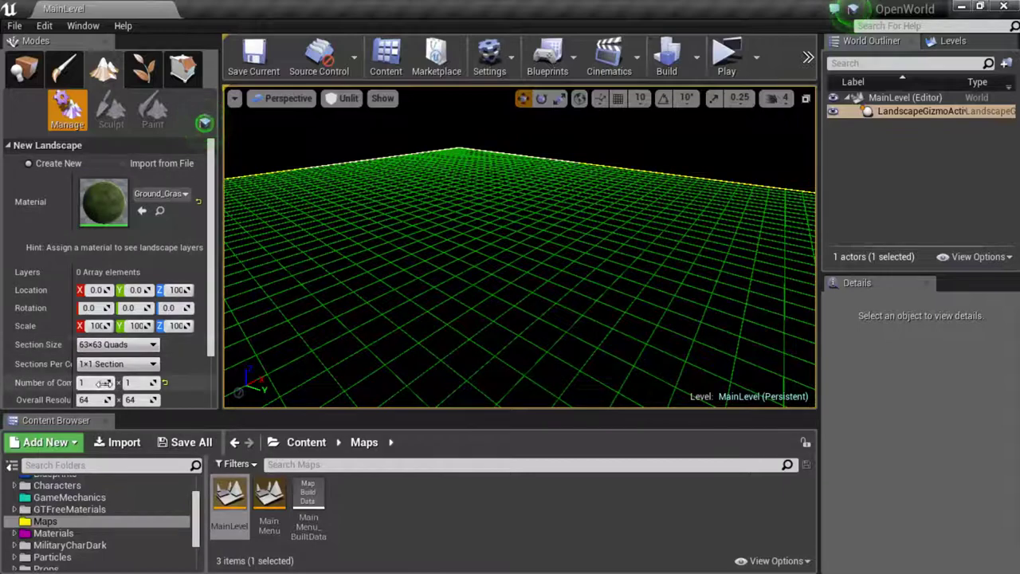
scroll(102, 373, "down", 2)
left_click(35, 398)
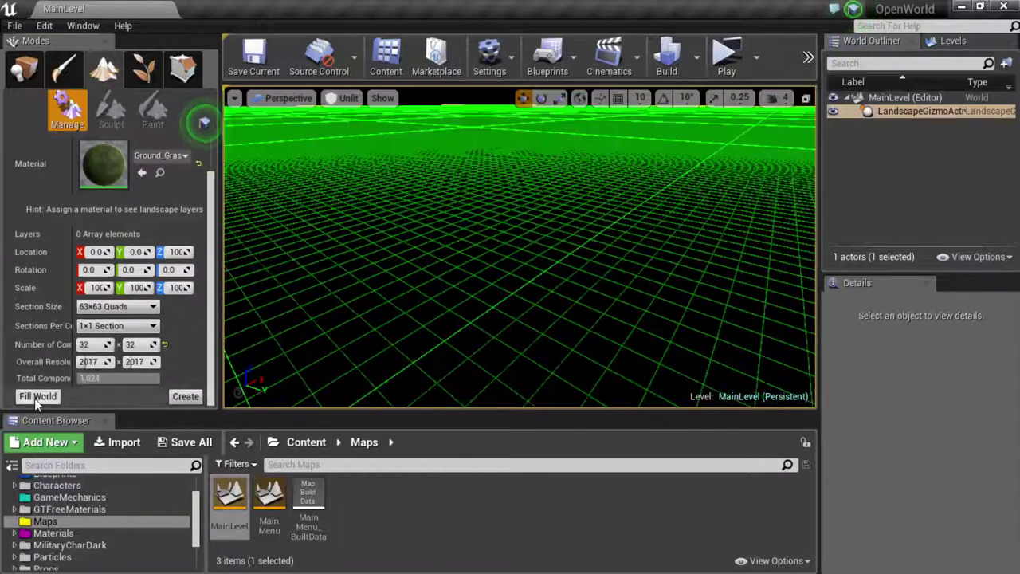
left_click(186, 397)
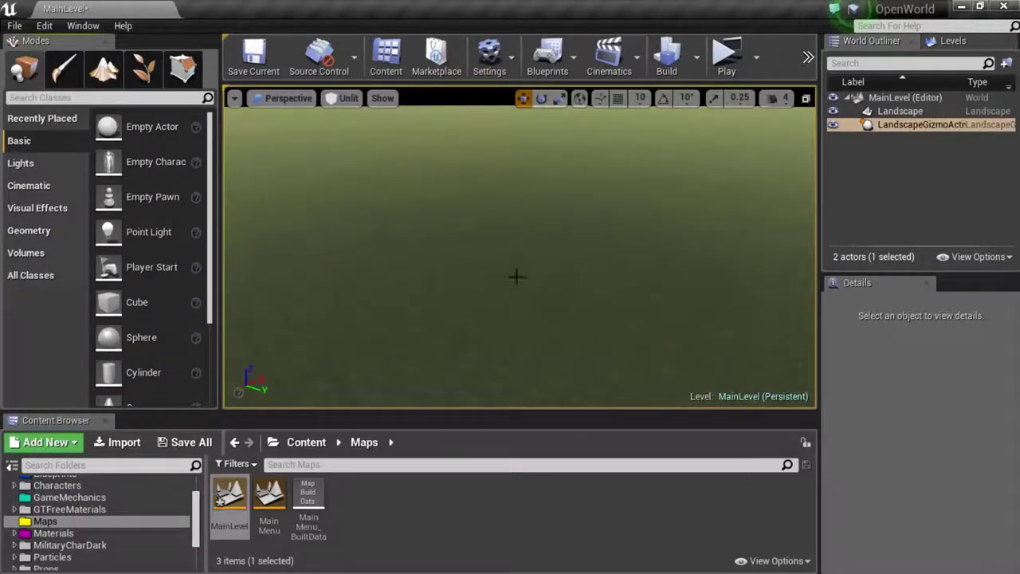
- Place a directional light above the landscape, set its mobility to Movable, and save MainLevel
left_click(25, 163)
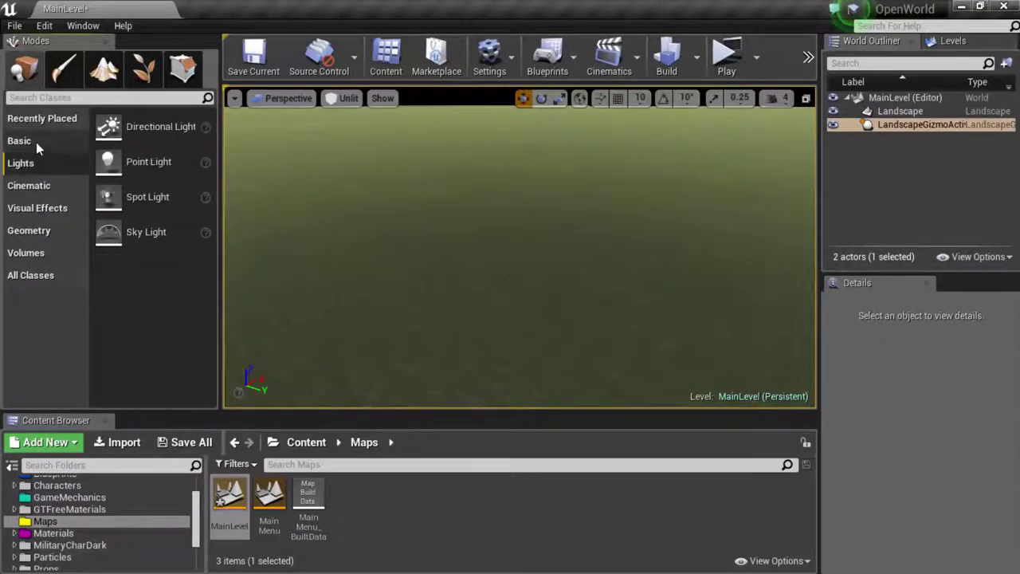
left_click_drag(159, 126, 523, 263)
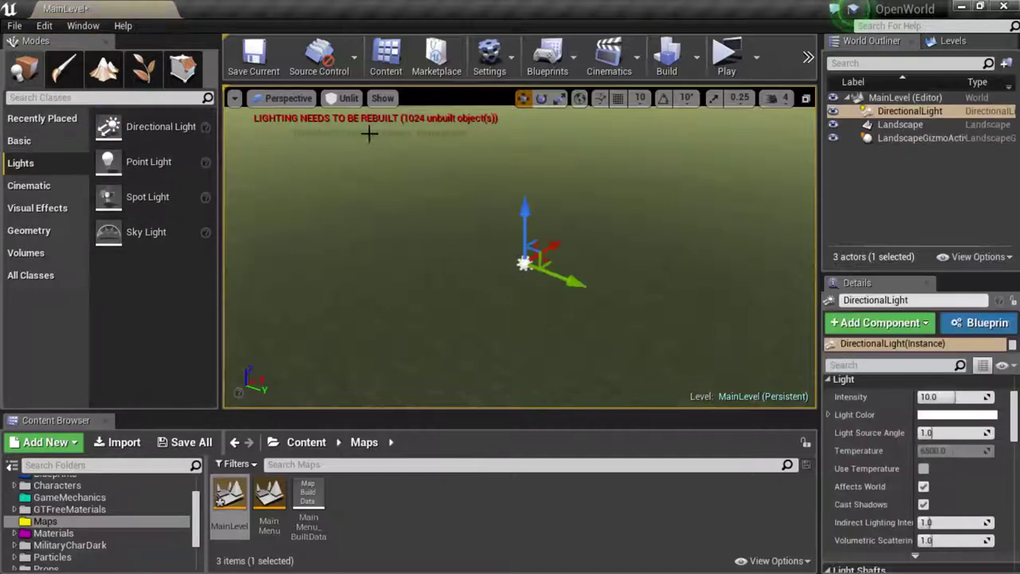
scroll(990, 455, "up", 3)
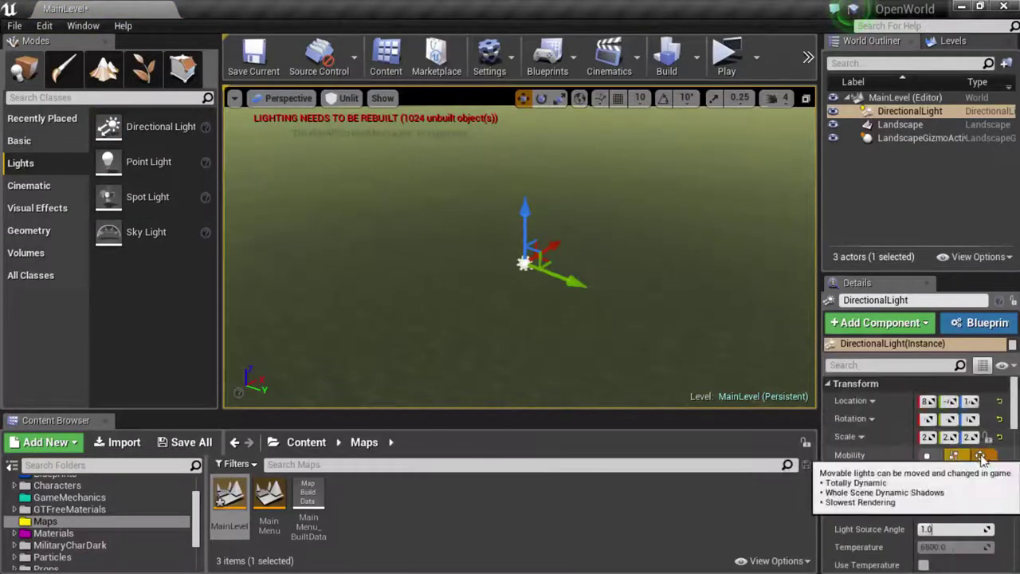
left_click(980, 455)
right_click_drag(585, 341, 549, 286)
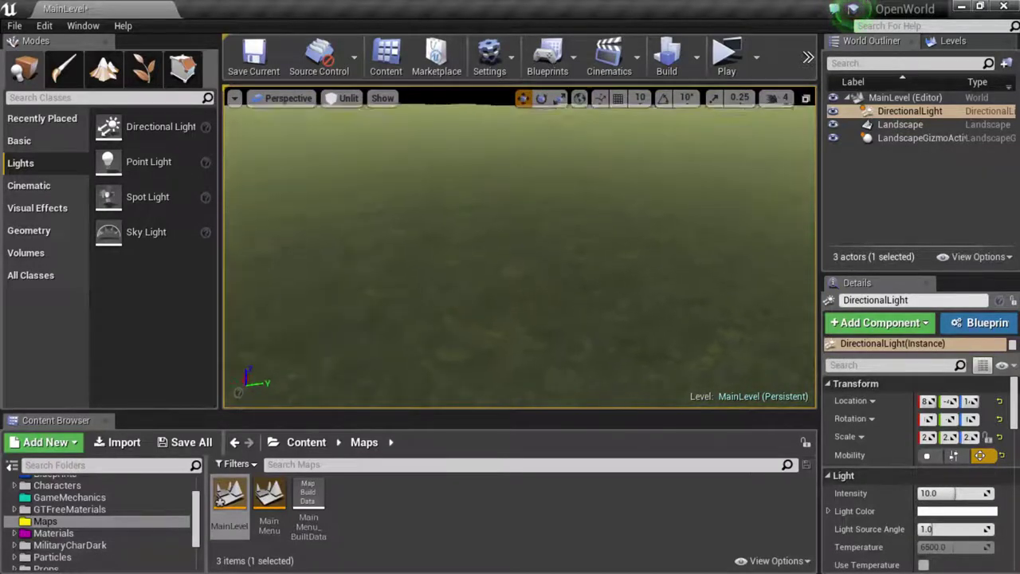
right_click_drag(641, 263, 598, 279)
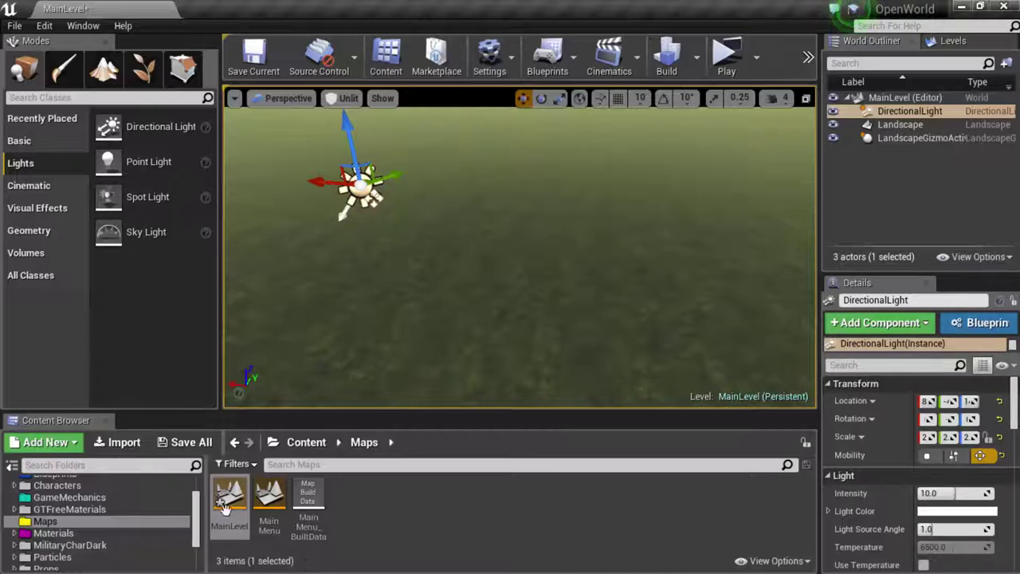
left_click(257, 65)
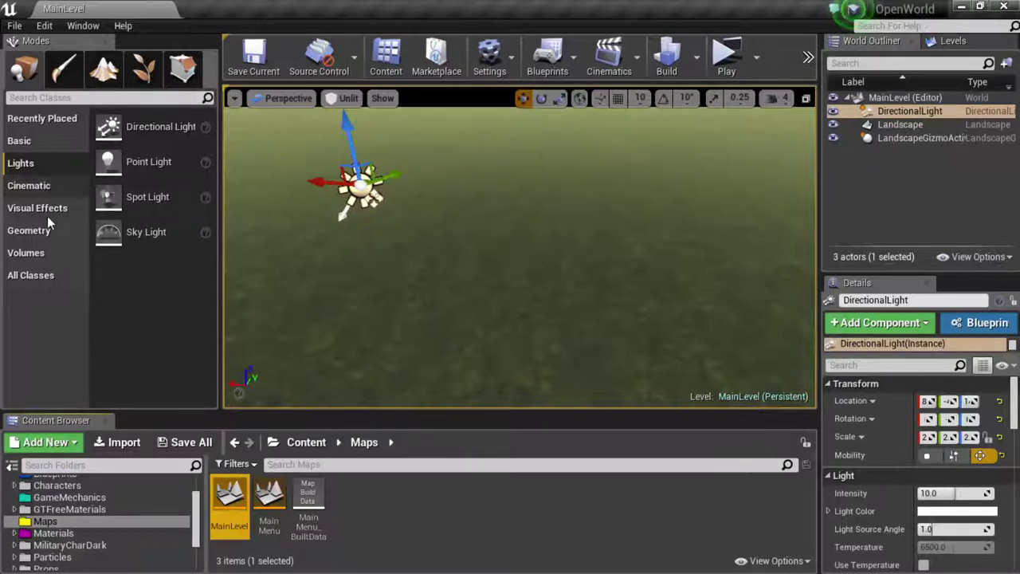
- Place a Player Start and an additive 200 × 200 × 200 box brush on the landscape near the directional light
left_click(38, 142)
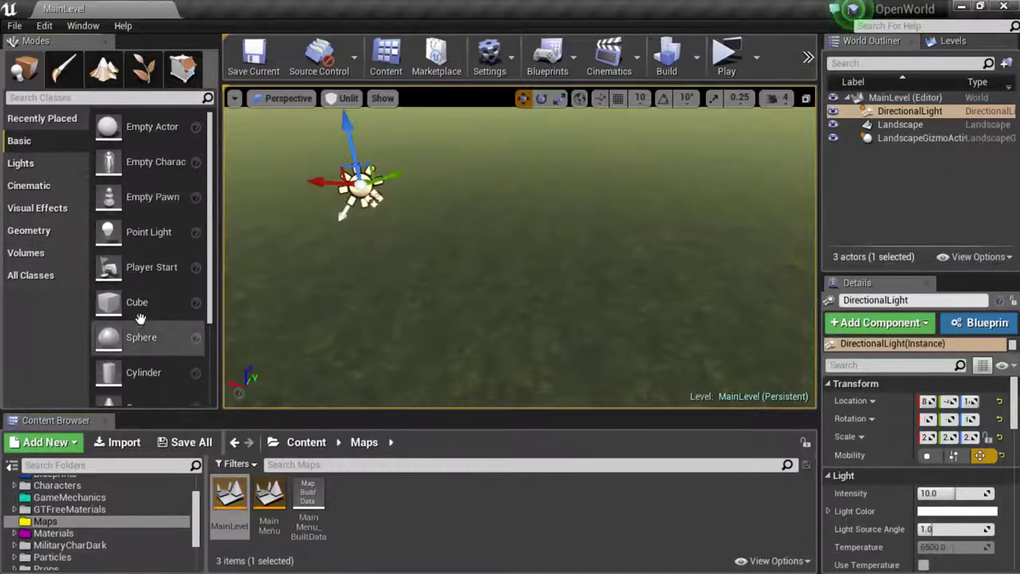
left_click_drag(151, 267, 561, 285)
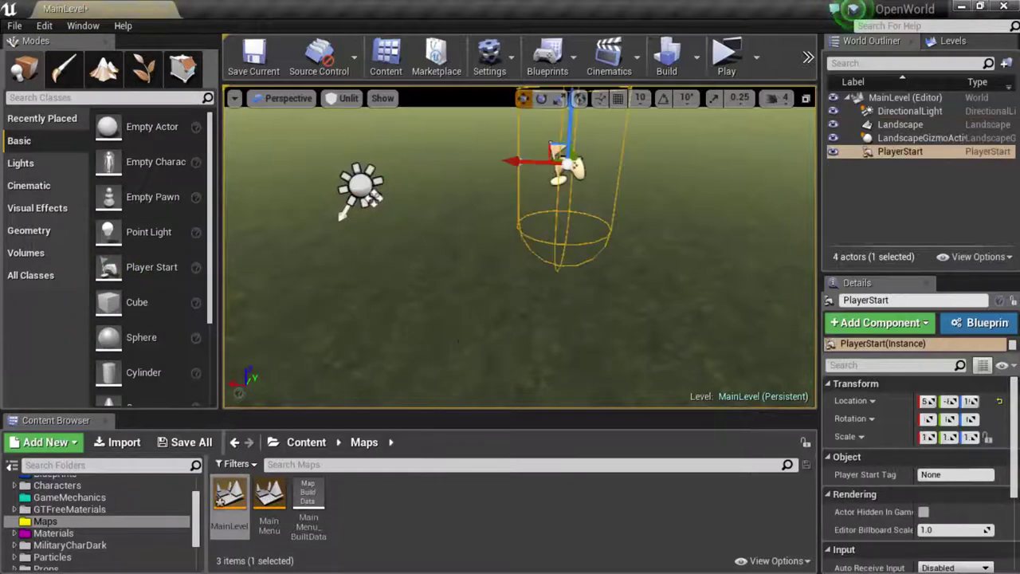
right_click_drag(561, 285, 593, 342)
key("w")
key("s")
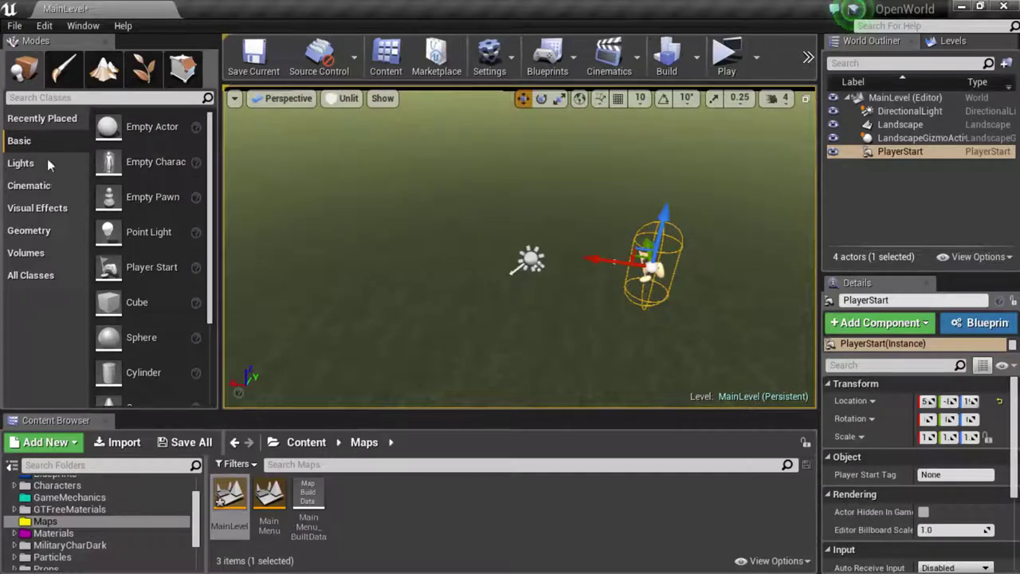
left_click(32, 231)
mouse_move(112, 126)
left_mouse_down()
mouse_move(261, 194)
mouse_move(463, 263)
left_mouse_up()
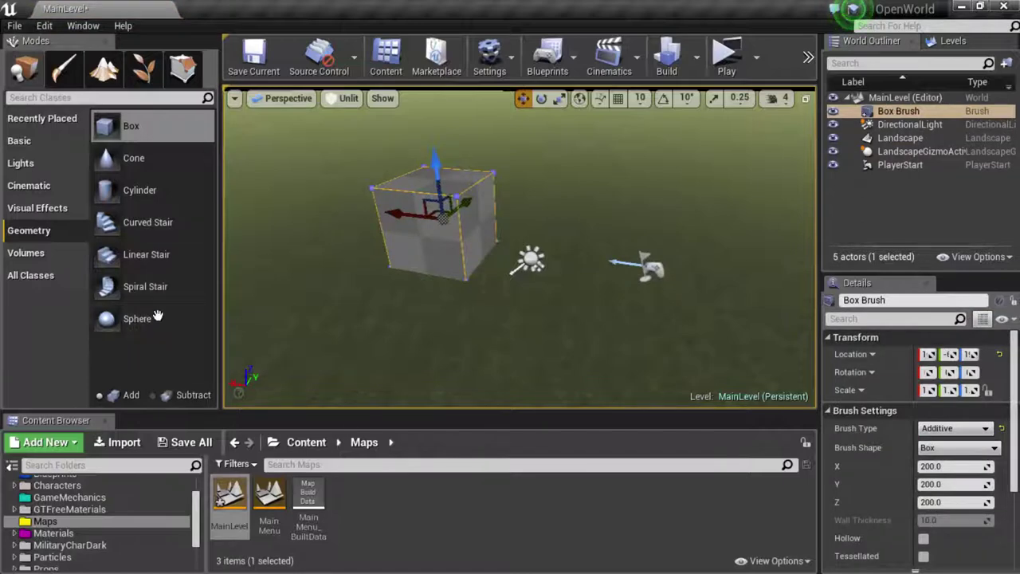
- Reopen the MainMenu level, saving the changes made to MainLevel
double_click(269, 498)
left_click(593, 430)
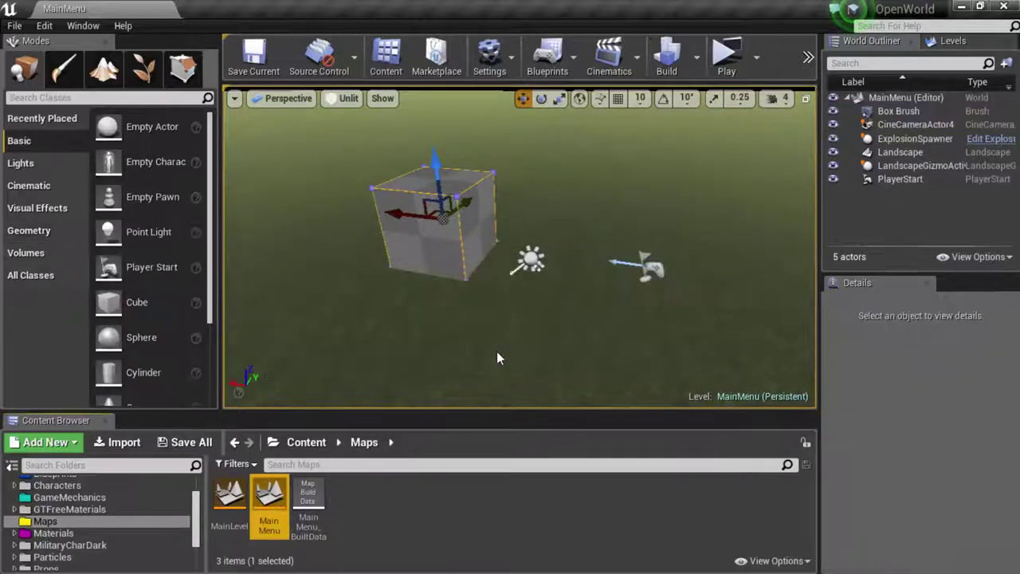
mouse_move(510, 356)
right_mouse_down()
mouse_move(488, 356)
mouse_move(518, 355)
right_mouse_up()
right_click_drag(425, 327, 405, 319)
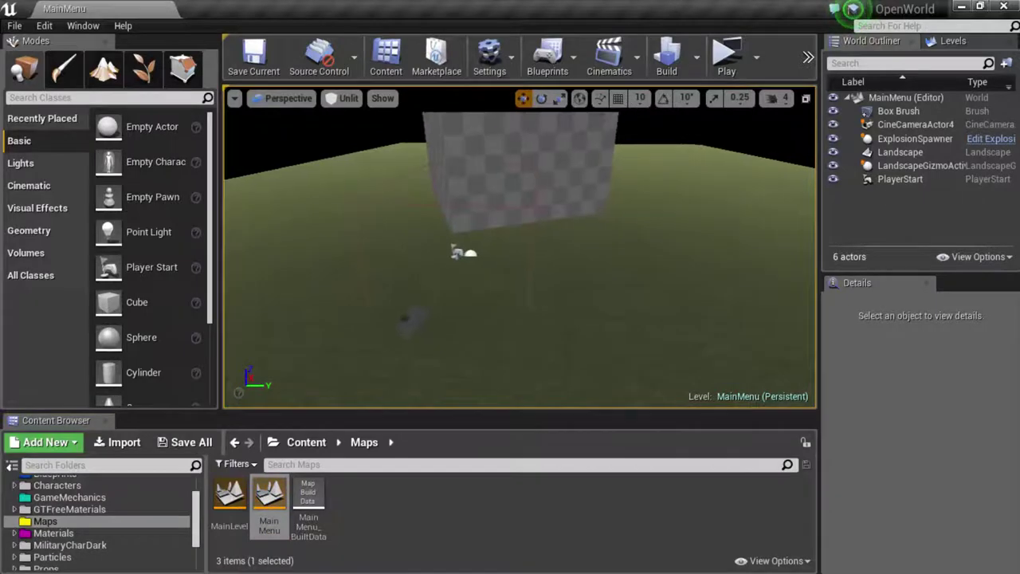
- Open MainMenuWidget from the T_UI folder and bring its whole canvas into view
scroll(70, 529, "down", 3)
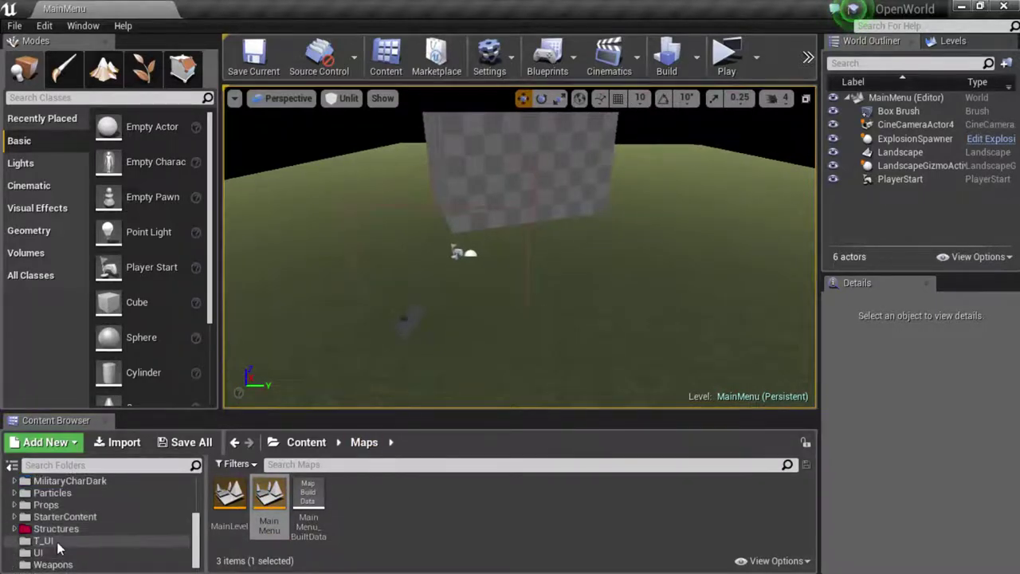
left_click(56, 543)
double_click(229, 492)
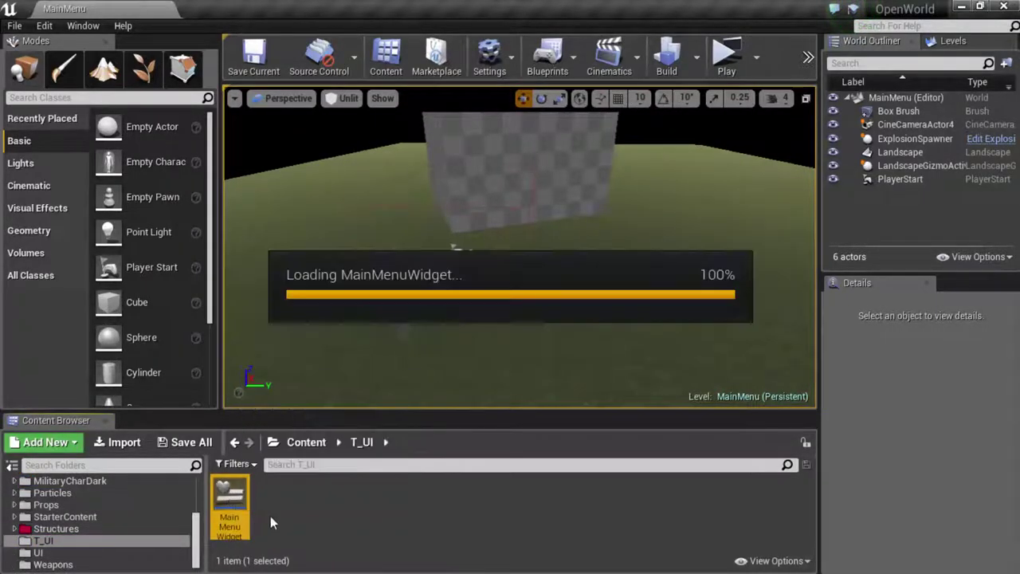
scroll(460, 225, "up", 2)
scroll(460, 231, "down", 2)
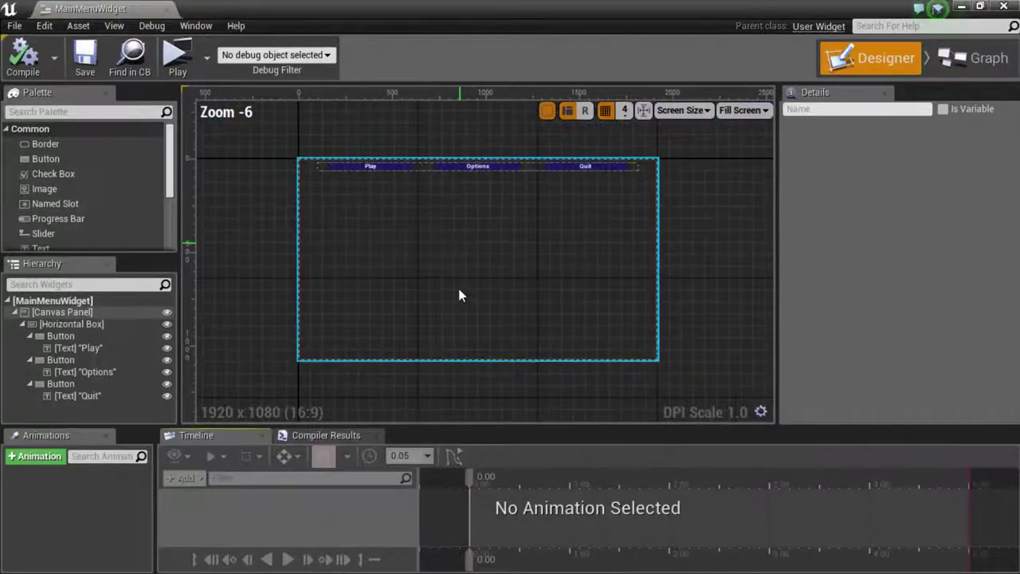
right_click_drag(460, 292, 442, 273)
- Add an OnClicked event for the widget's Play button
left_click(380, 154)
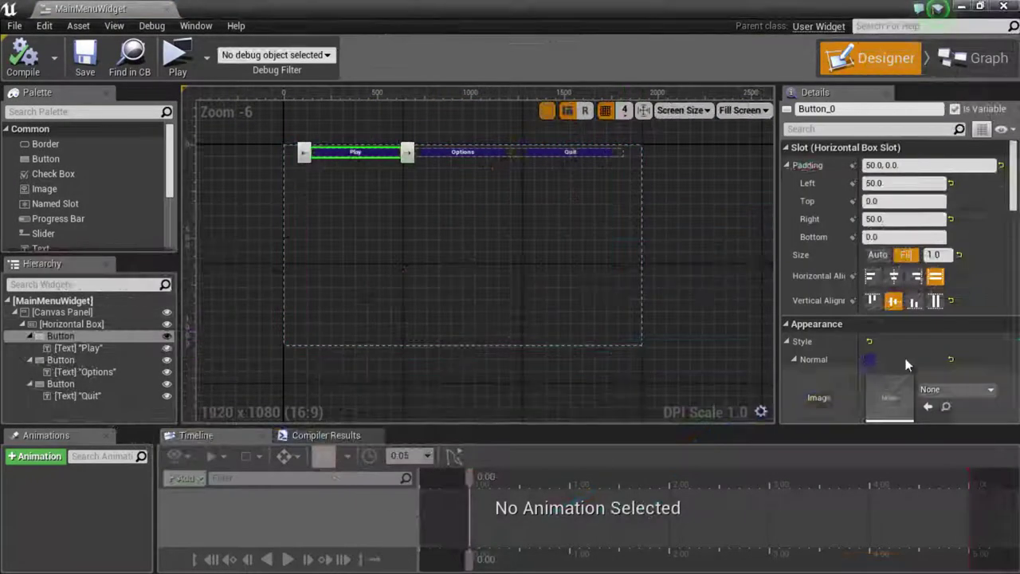
scroll(895, 357, "down", 3)
scroll(895, 344, "down", 15)
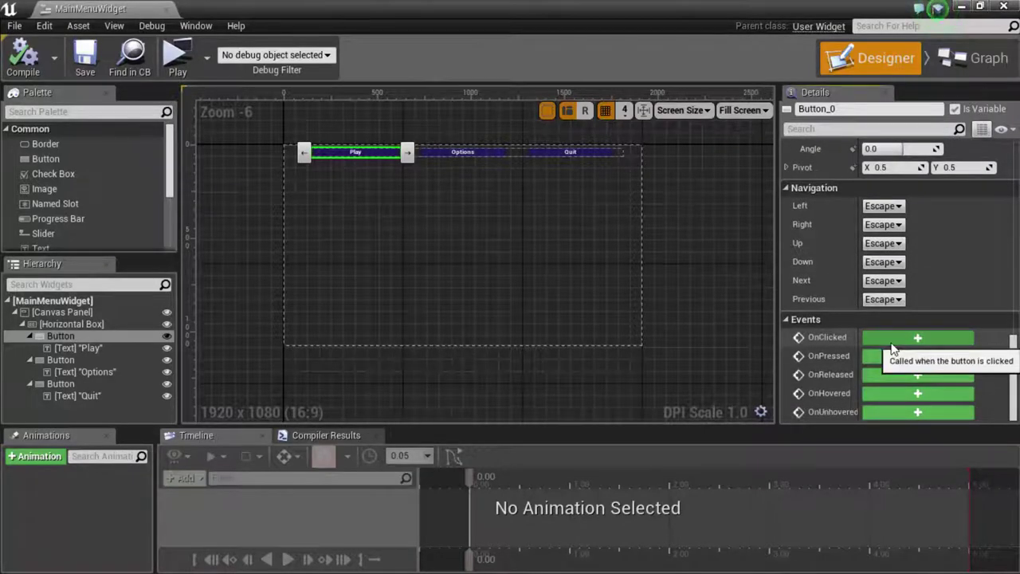
left_click(893, 338)
right_click_drag(573, 360, 485, 338)
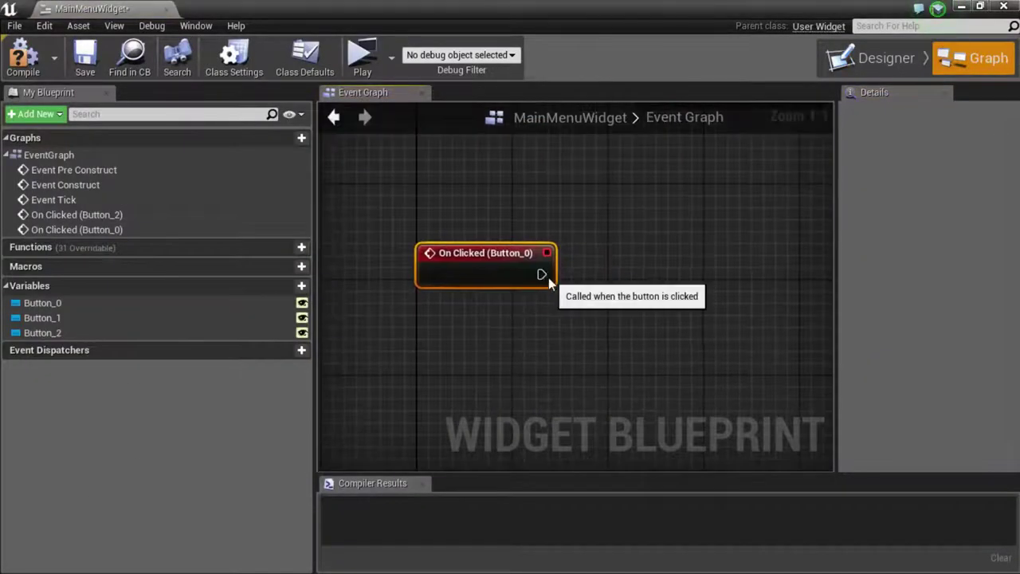
- Add an Open Level node wired to the Play button's On Clicked event and align it with the event
left_click_drag(541, 274, 627, 274)
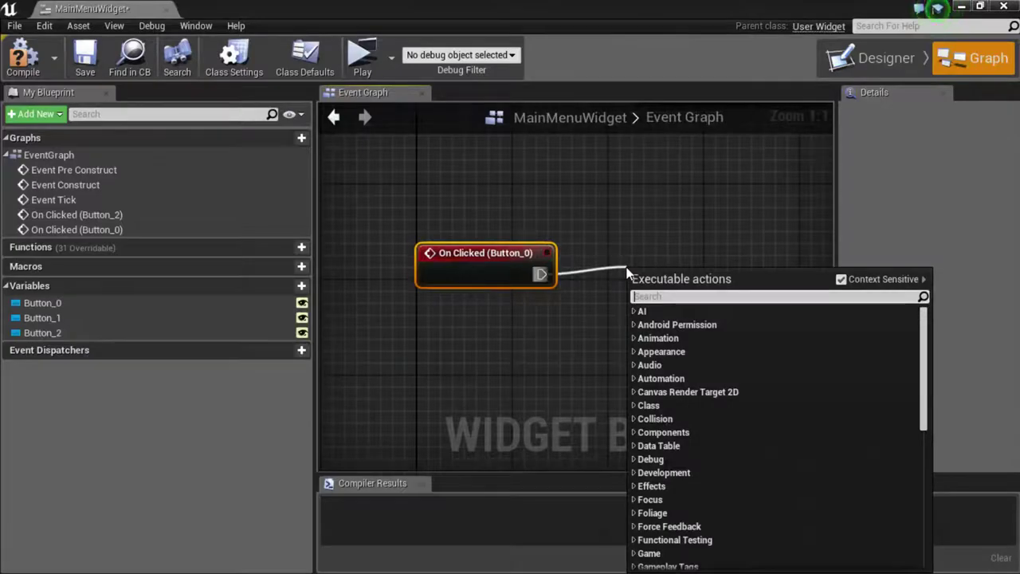
type("open")
key("Return")
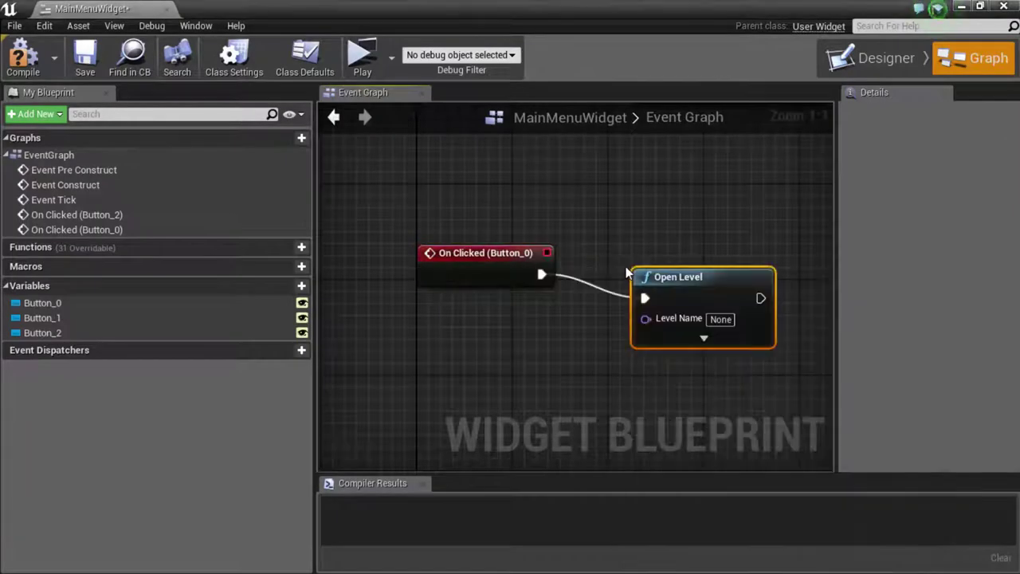
left_click_drag(678, 276, 774, 253)
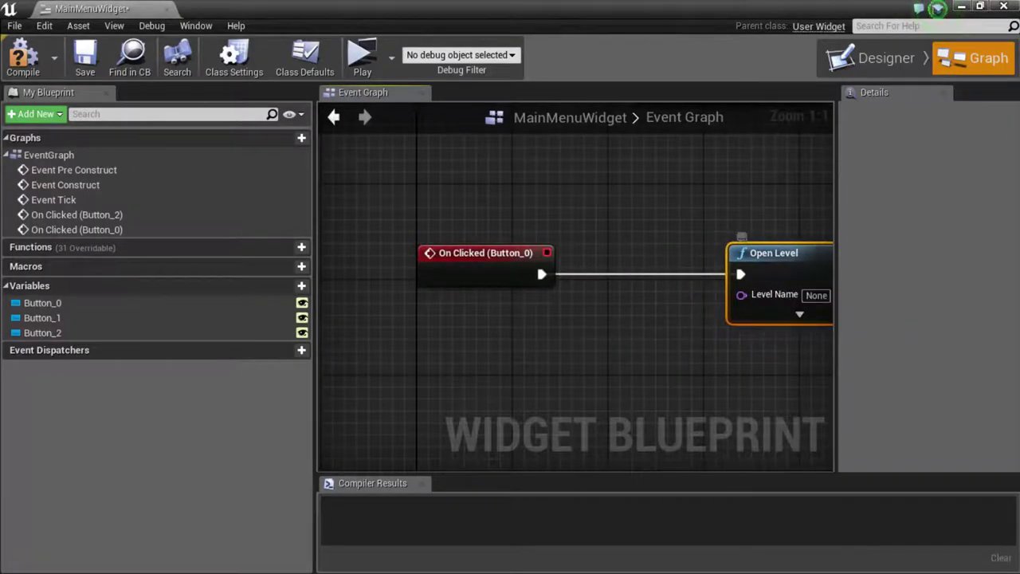
- Move the Open Level node farther from the On Clicked (Button_0) event to leave space between them
right_click_drag(678, 310, 497, 310)
scroll(643, 466, "down", 5)
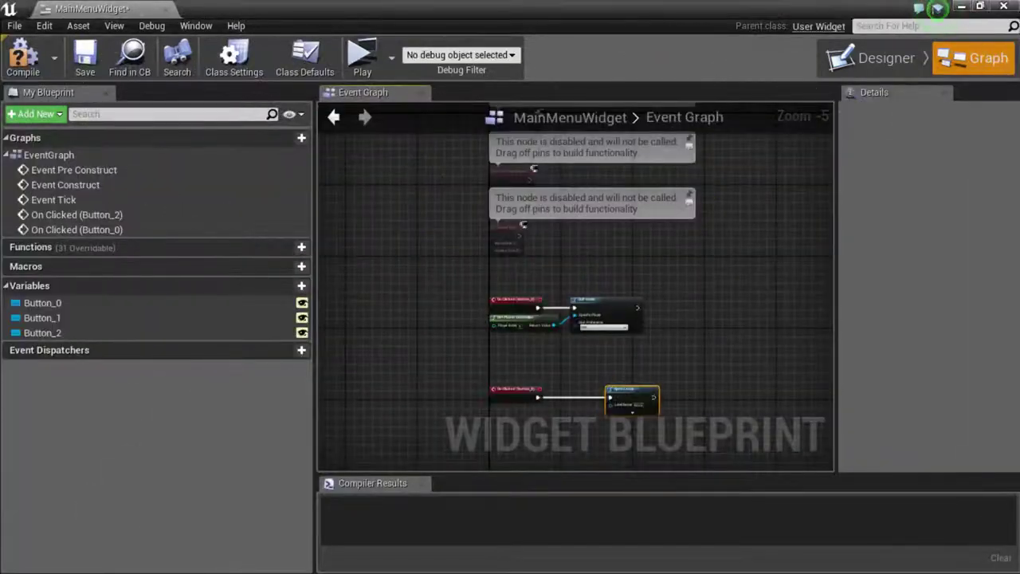
right_click_drag(643, 466, 618, 322)
left_click_drag(598, 244, 729, 276)
scroll(508, 305, "up", 2)
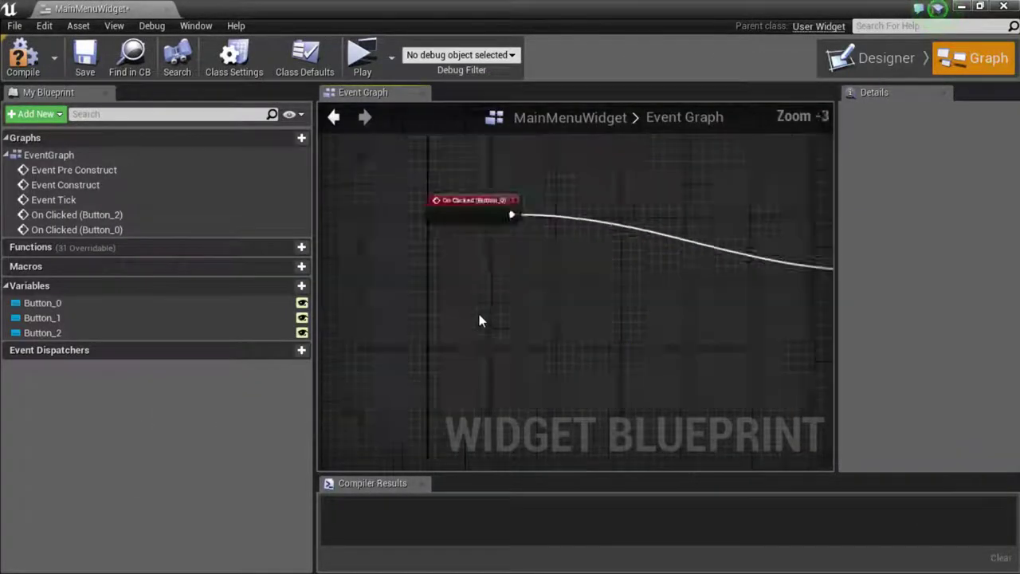
- Add a Get Player Controller node below the On Clicked (Button_0) event
scroll(479, 314, "up", 3)
right_click(441, 311)
type("c")
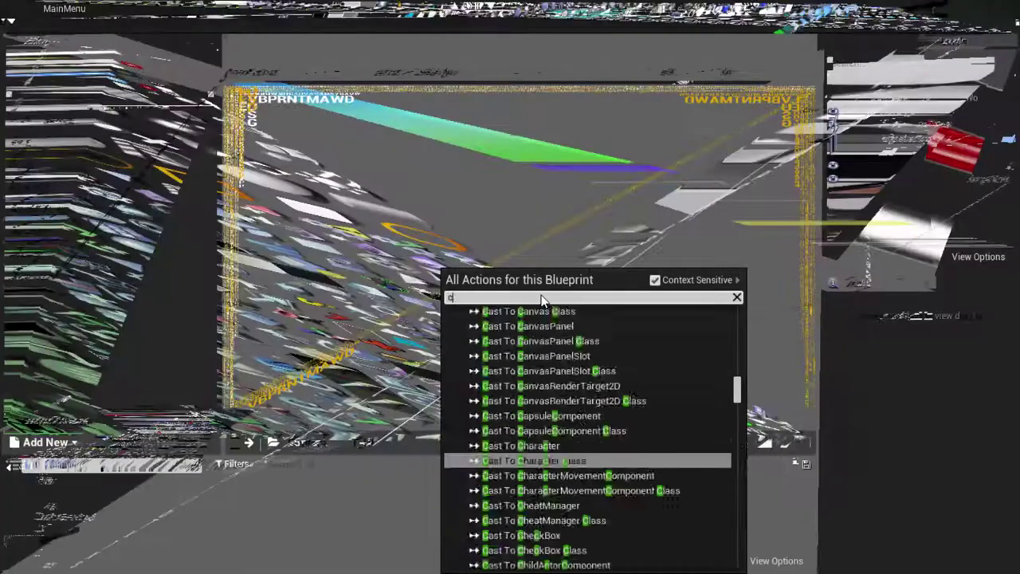
type("ontroller")
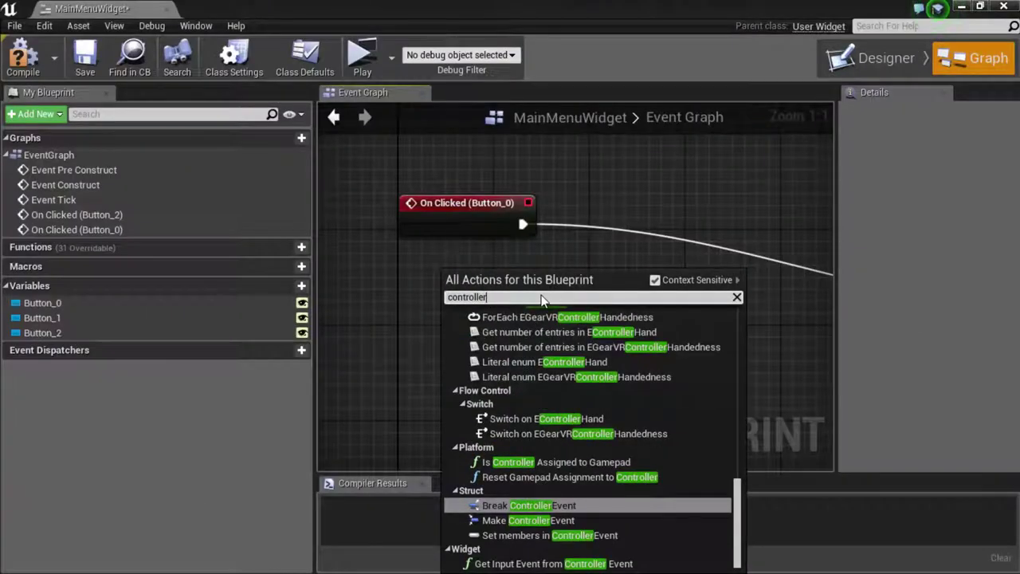
key("BackSpace")
key("BackSpace")
key("BackSpace")
key("BackSpace")
key("BackSpace")
key("BackSpace")
key("BackSpace")
key("BackSpace")
key("BackSpace")
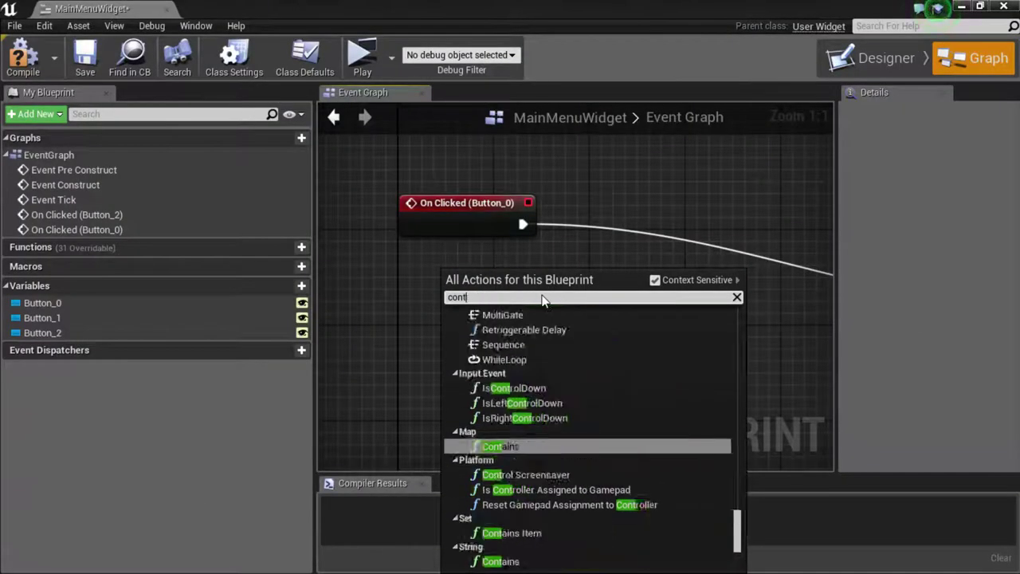
type("player con")
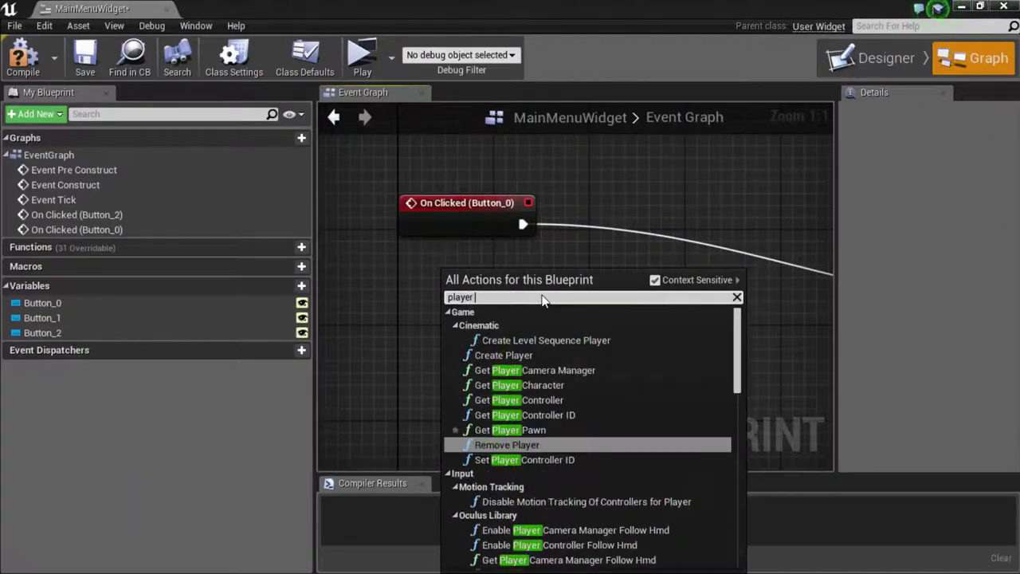
key("Escape")
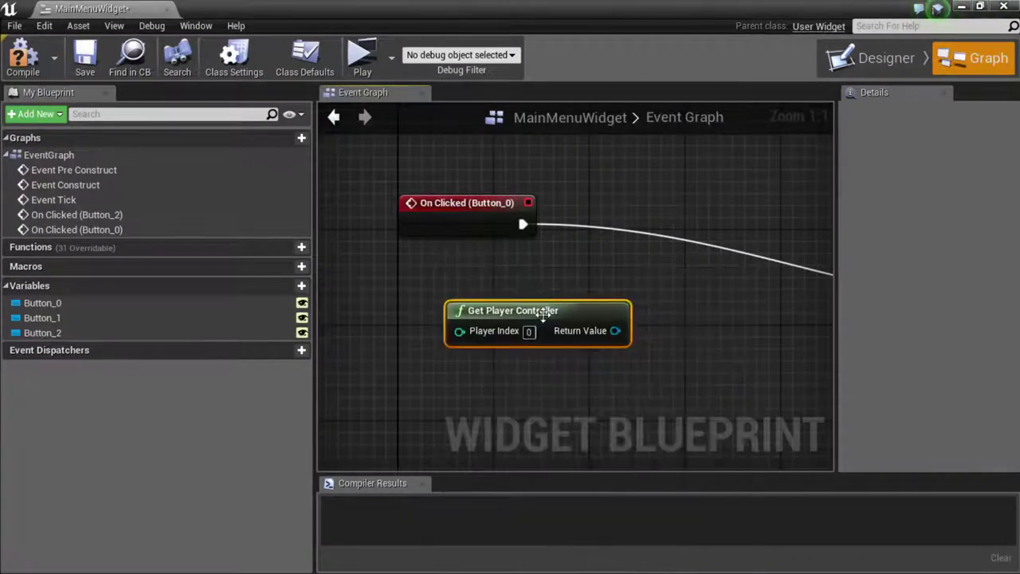
left_click_drag(542, 314, 447, 312)
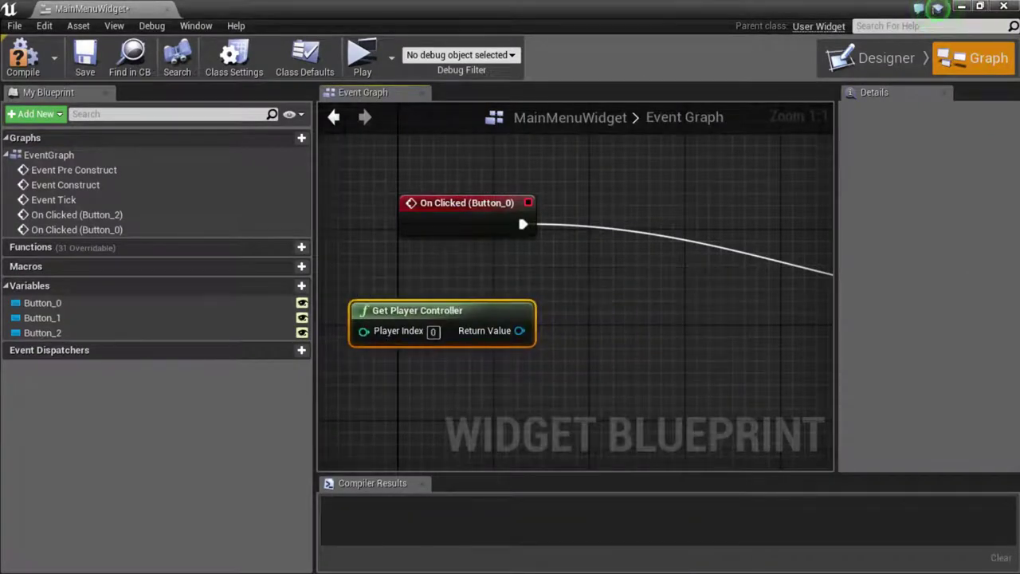
- Add a Set Input Mode Game Only node from the player controller's Return Value and wire it to the On Clicked (Button_0) event
right_click_drag(631, 311, 580, 319)
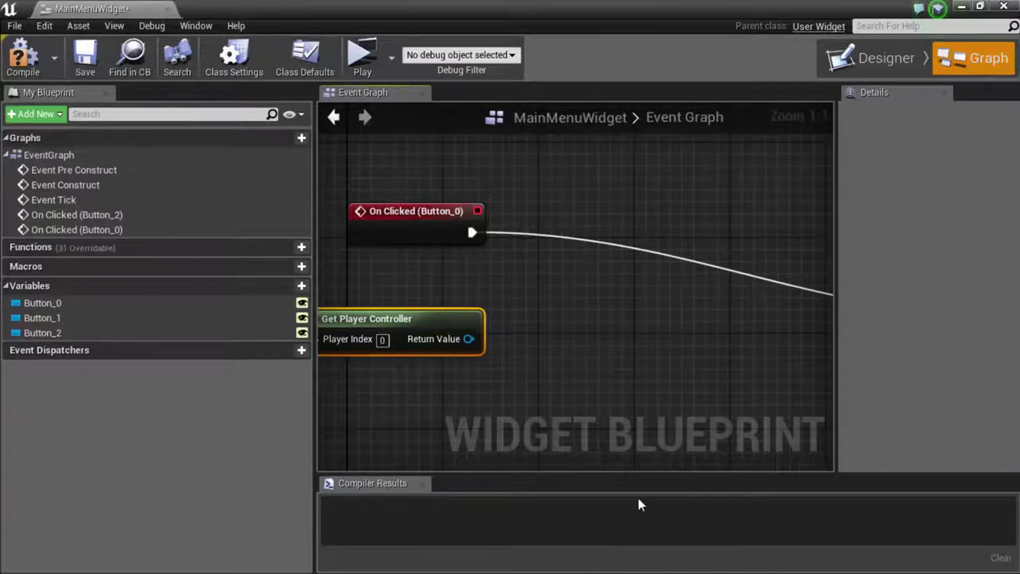
left_click_drag(475, 341, 532, 312)
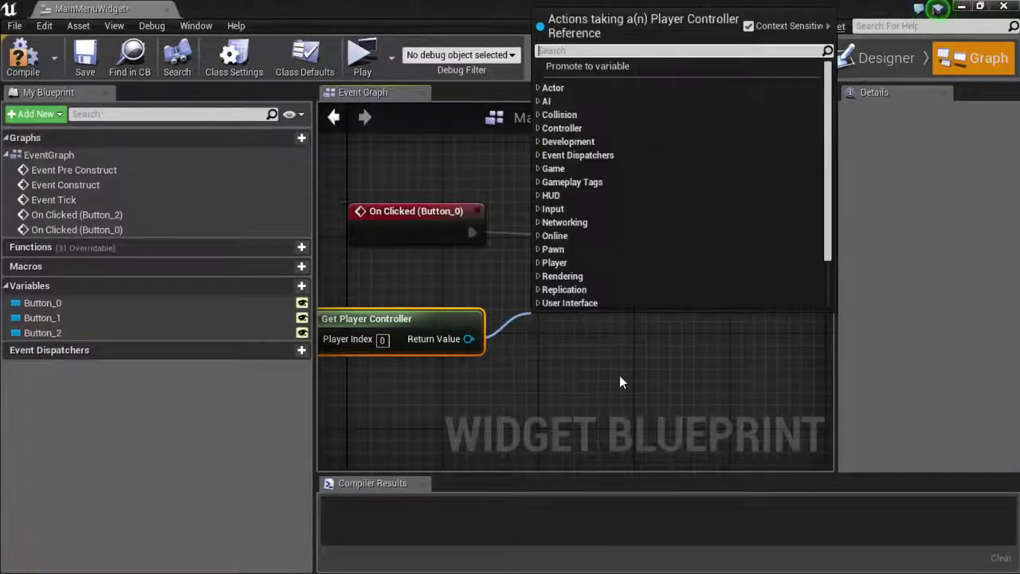
type("game onl")
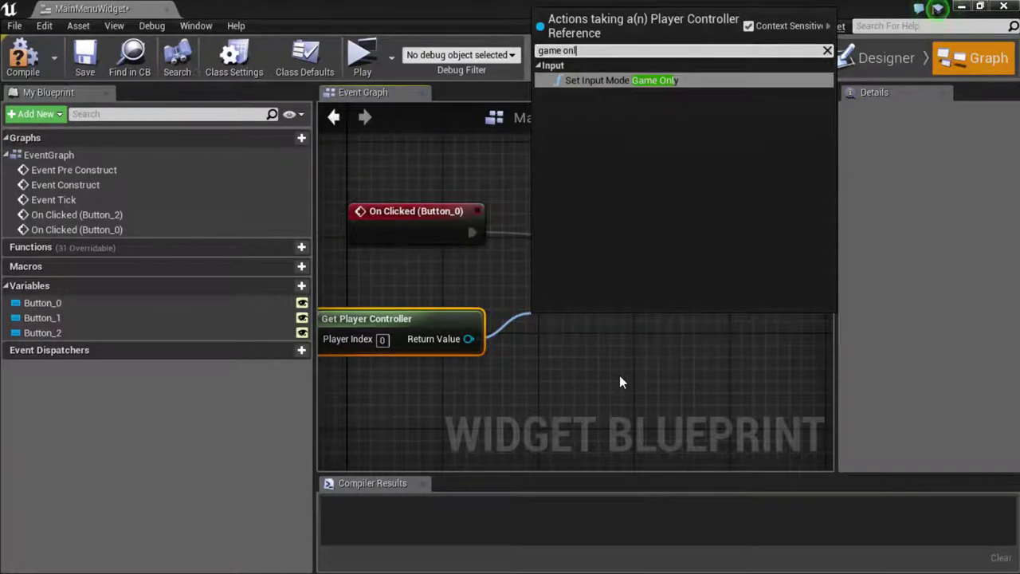
key("Return")
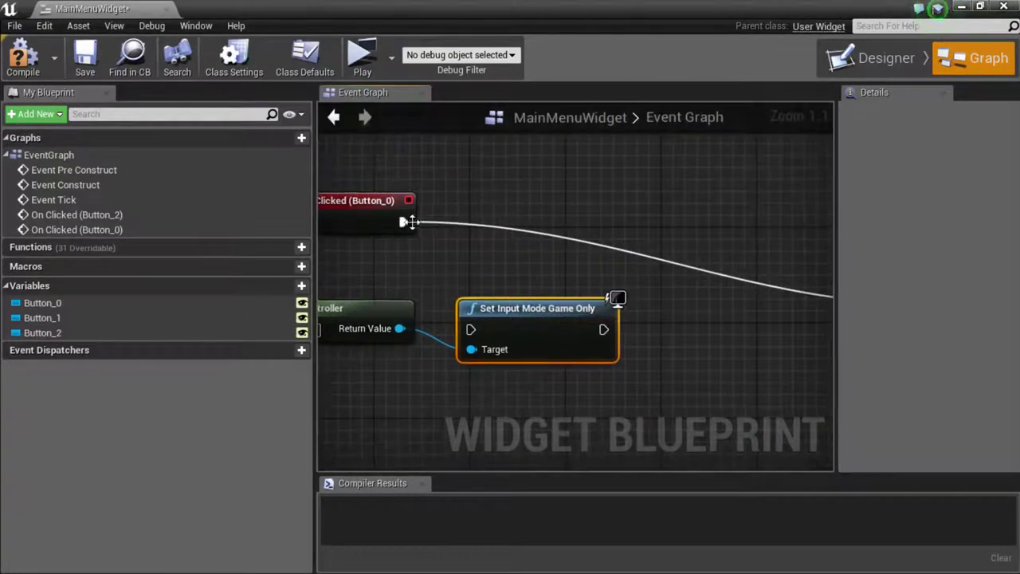
left_click_drag(408, 221, 494, 205)
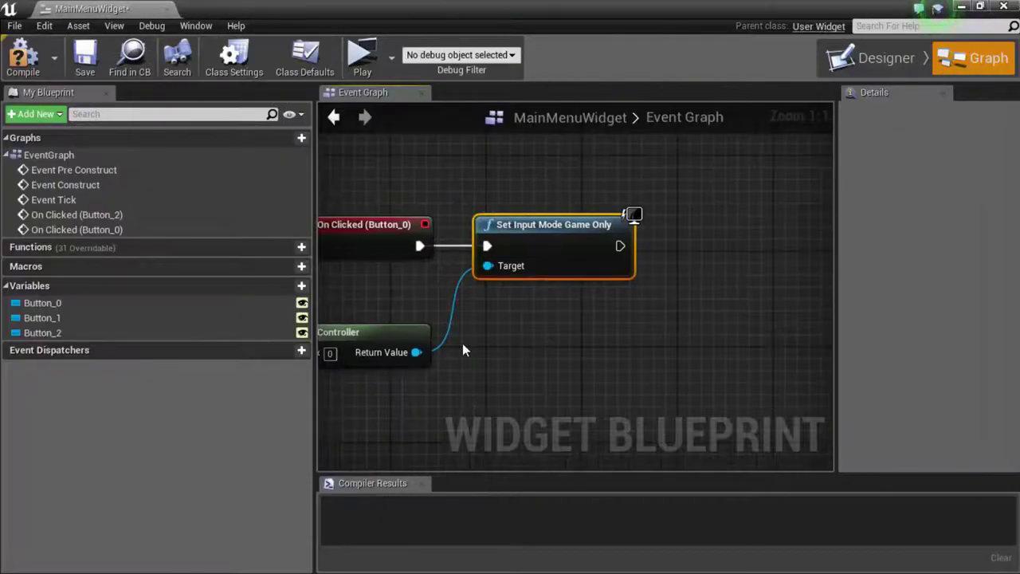
- Add a Self reference feeding a Remove from Parent node, wired and aligned after Set Input Mode Game Only
right_click(462, 343)
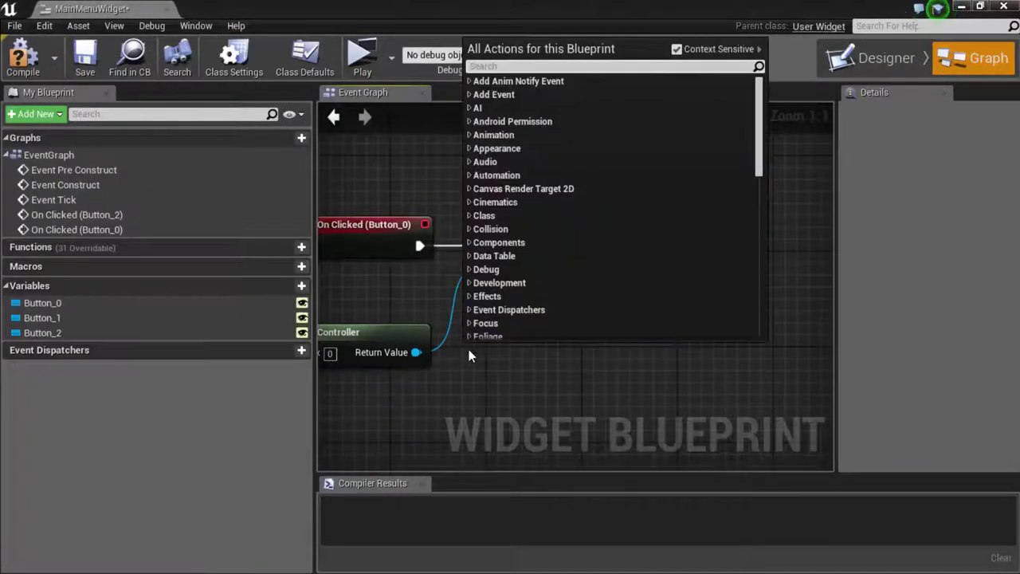
type("self")
key("Return")
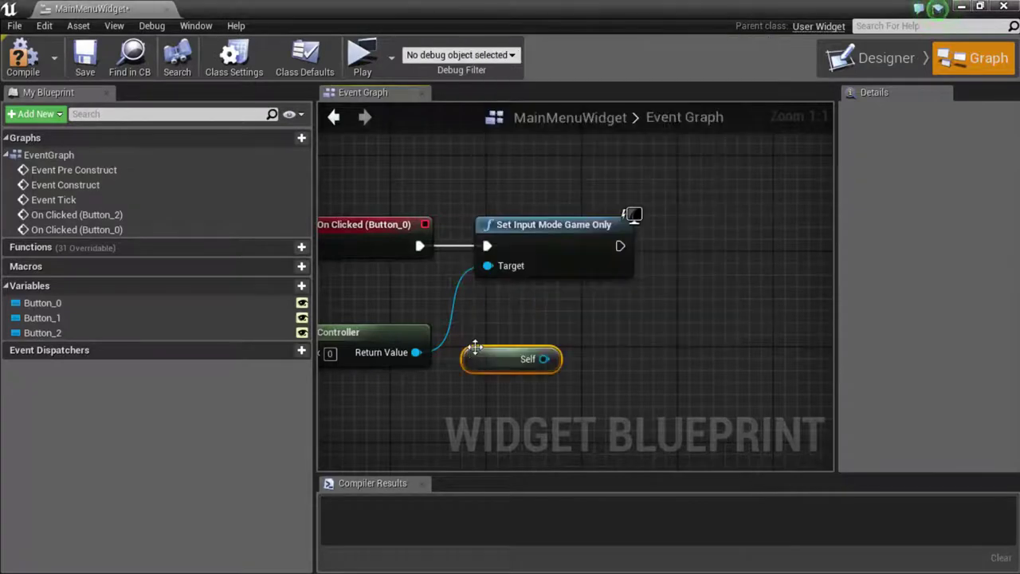
left_click_drag(633, 344, 651, 366)
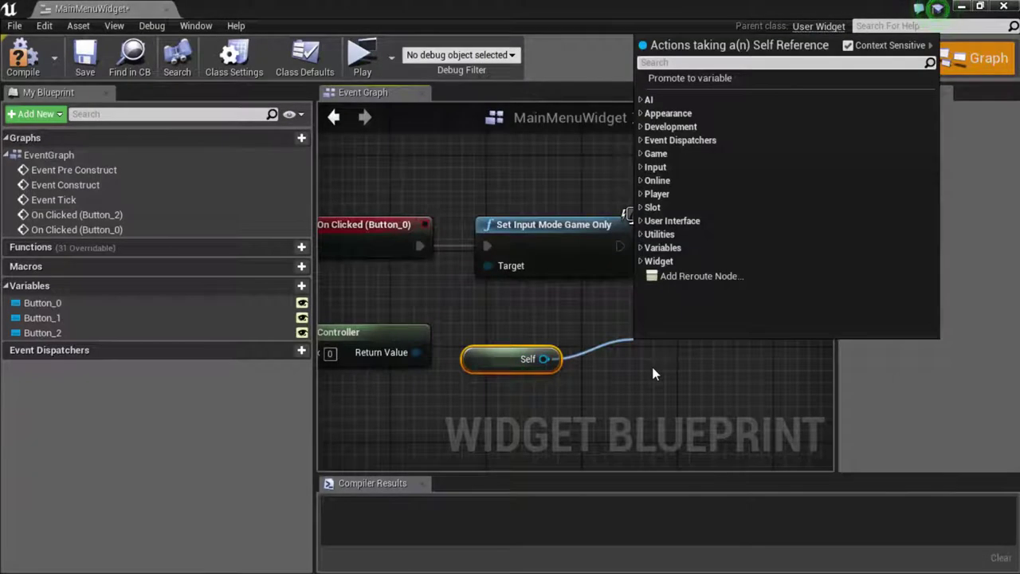
type("remo")
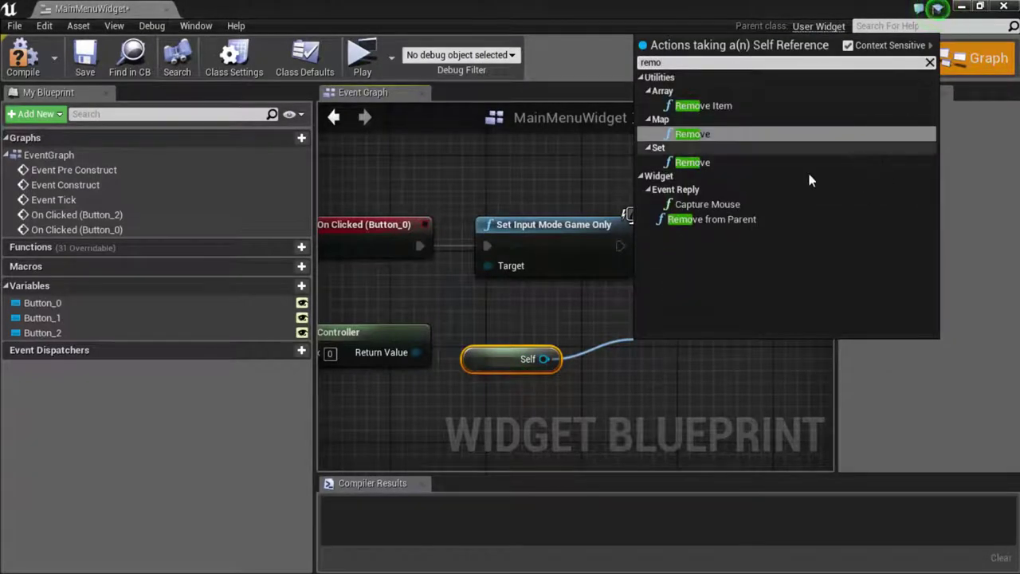
left_click(712, 219)
left_click_drag(672, 351, 741, 243)
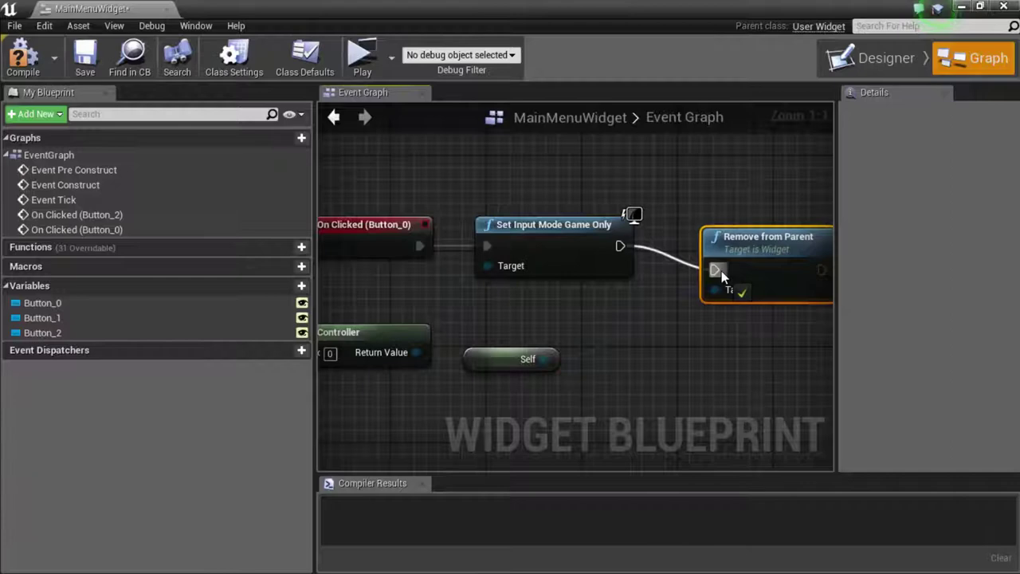
left_click_drag(755, 235, 747, 212)
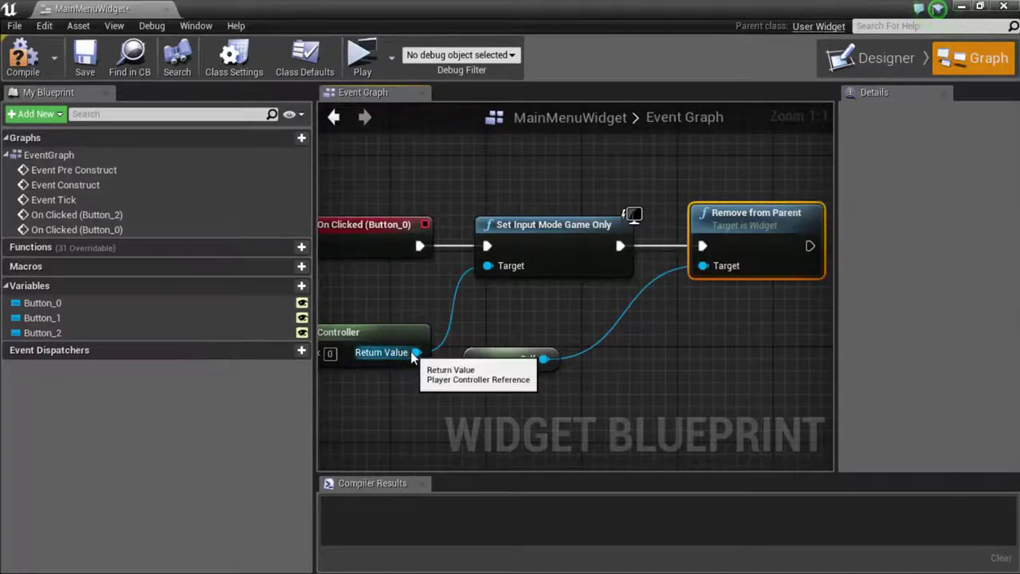
- Add a Set Show Mouse Cursor node from the player controller's Return Value and wire it after Remove from Parent, leaving the cursor disabled
left_click_drag(413, 352, 667, 371)
type("s")
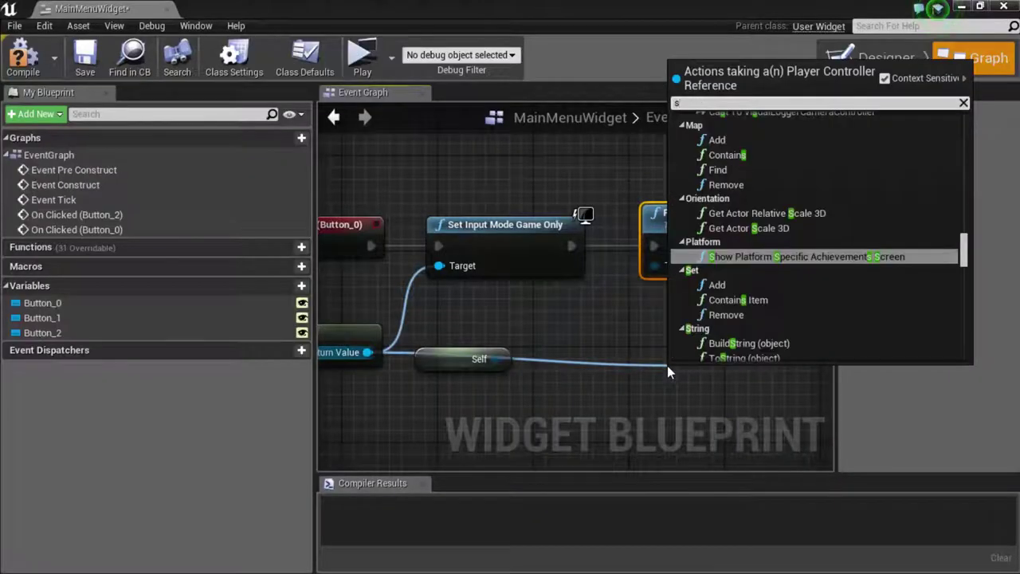
type("how")
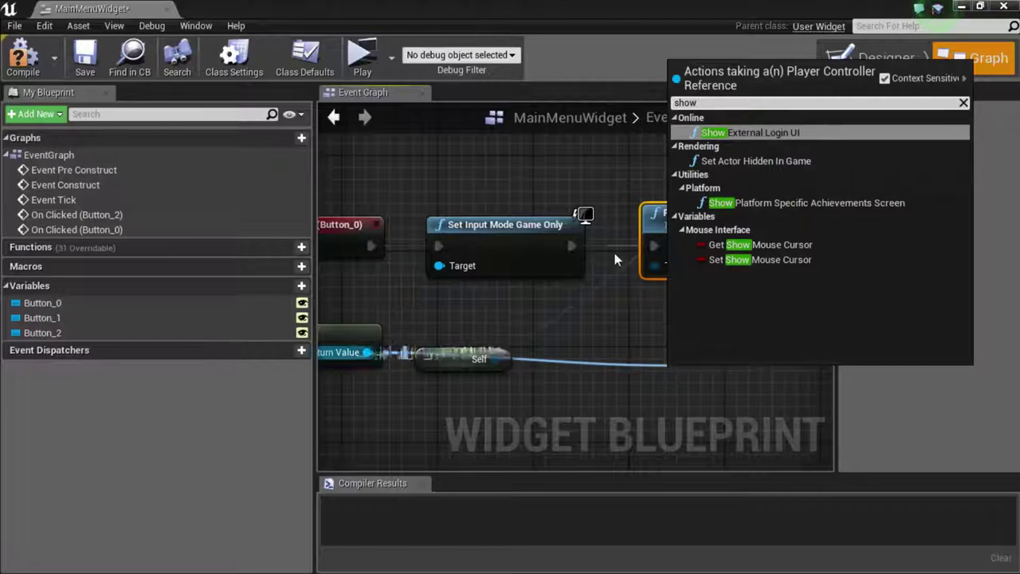
left_click(726, 260)
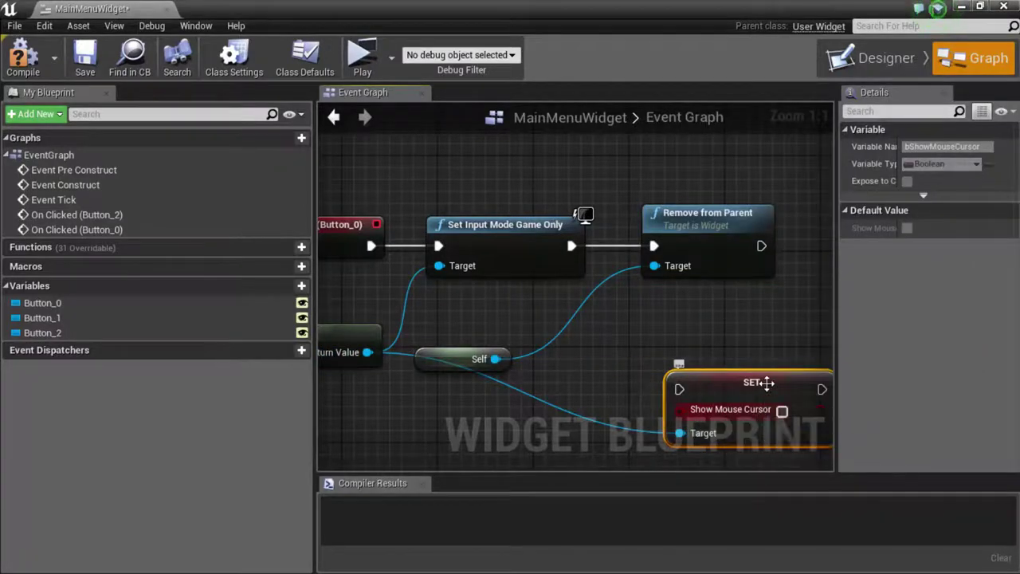
left_click_drag(762, 382, 616, 241)
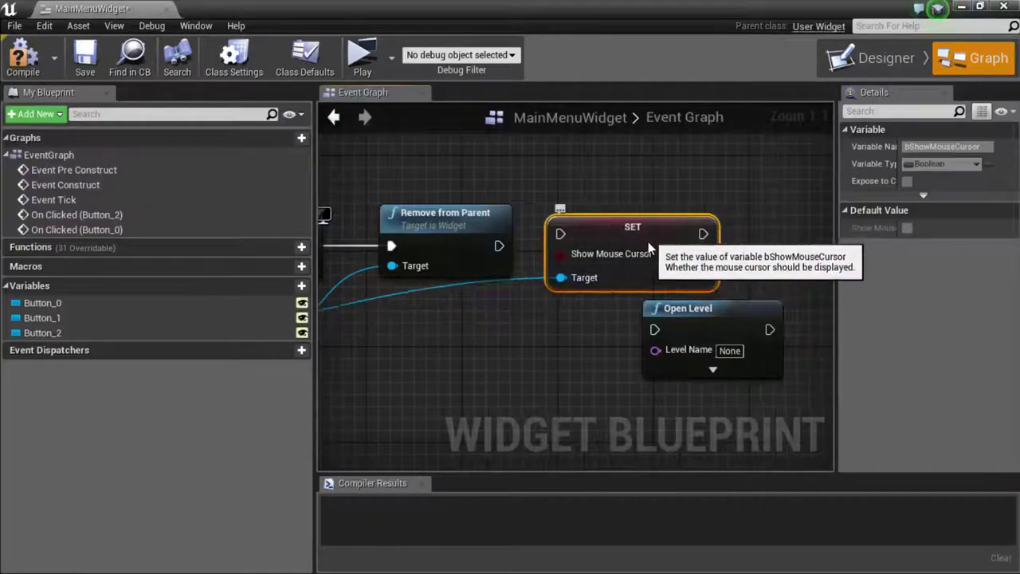
left_click_drag(497, 246, 561, 246)
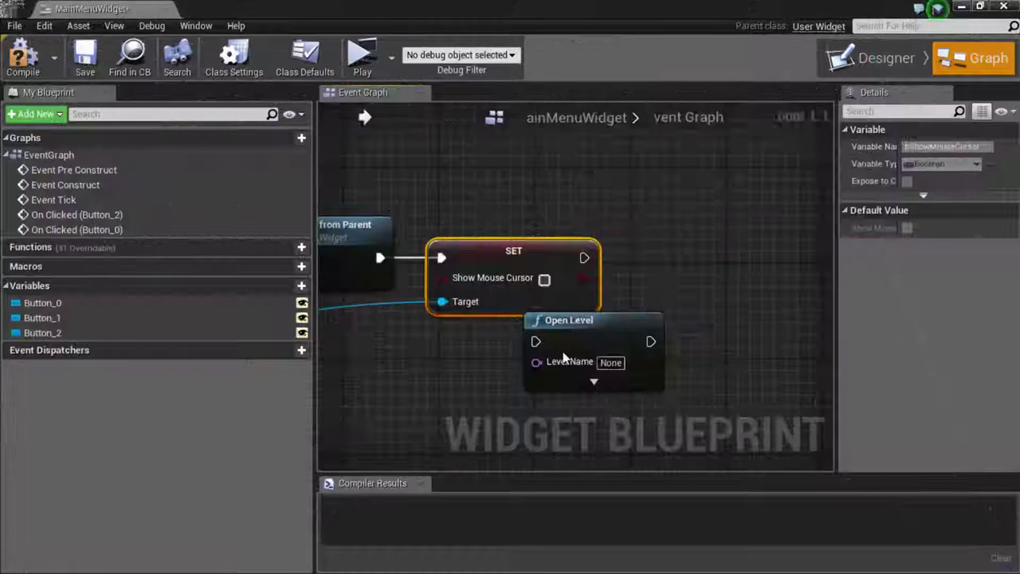
- Wire the Open Level node after the Show Mouse Cursor setter, align it, and set its Level Name to MainLevel
left_click_drag(586, 320, 713, 247)
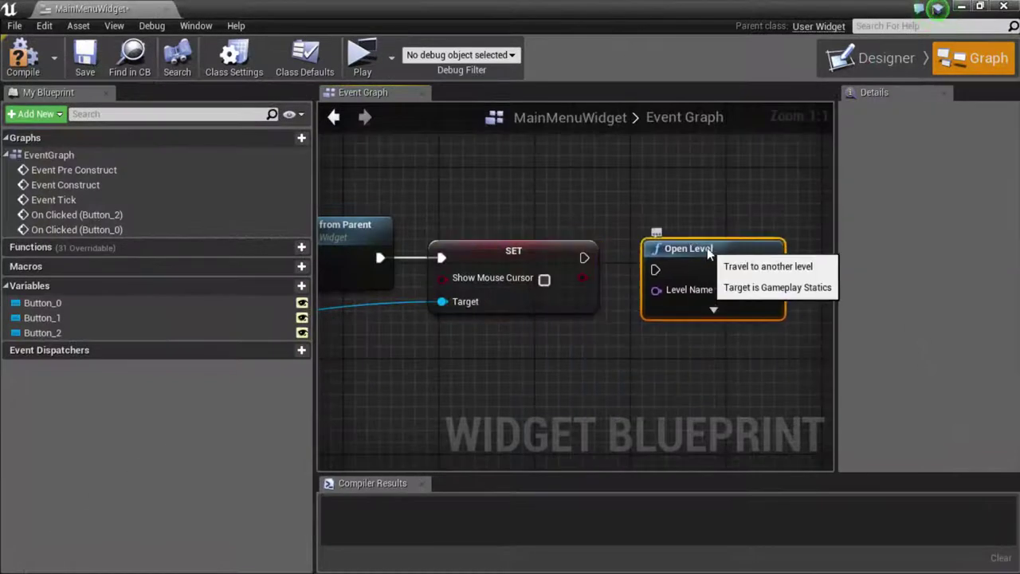
left_click_drag(584, 257, 670, 270)
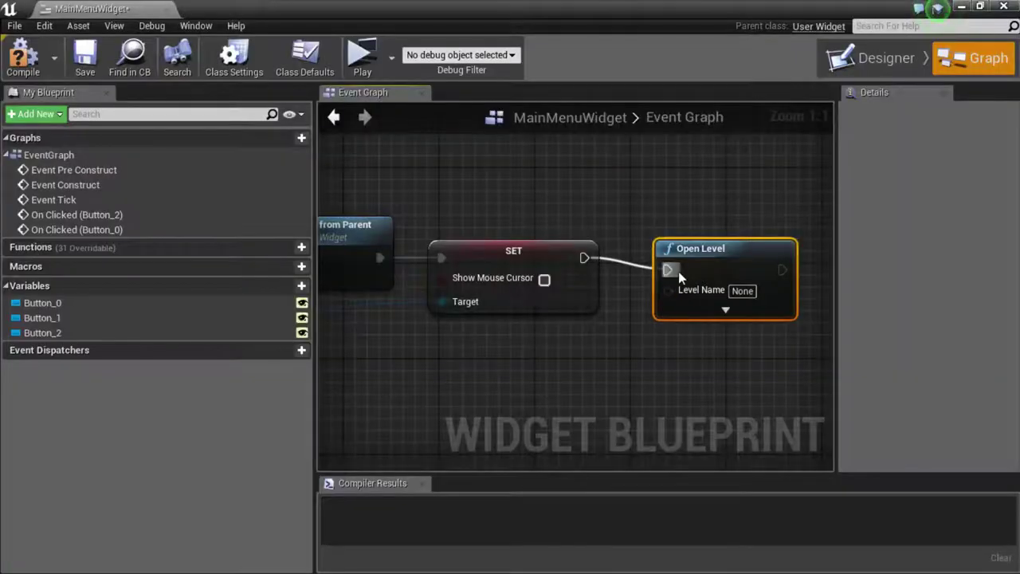
key("q")
left_click(742, 279)
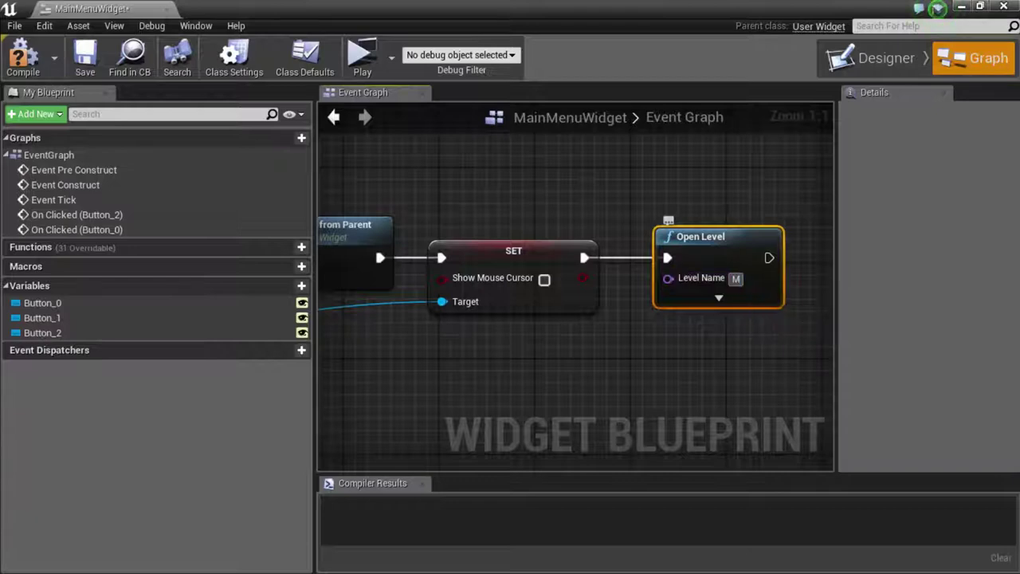
type("MainLevel")
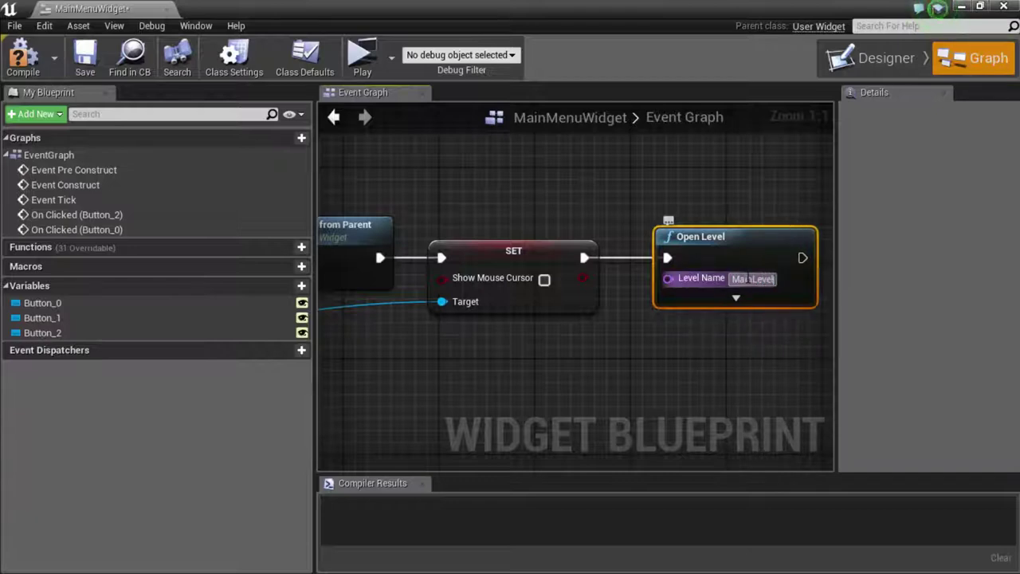
- Uncover the main editor's Content Browser and select the Maps folder to check the level name against the Open Level node
left_click_drag(674, 9, 791, 36)
scroll(49, 526, "up", 3)
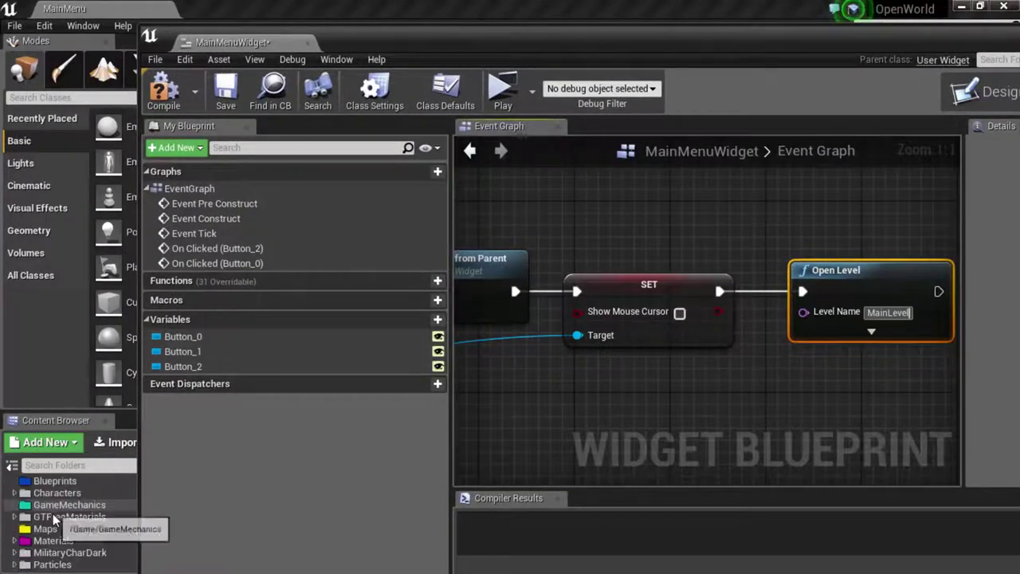
left_click(45, 529)
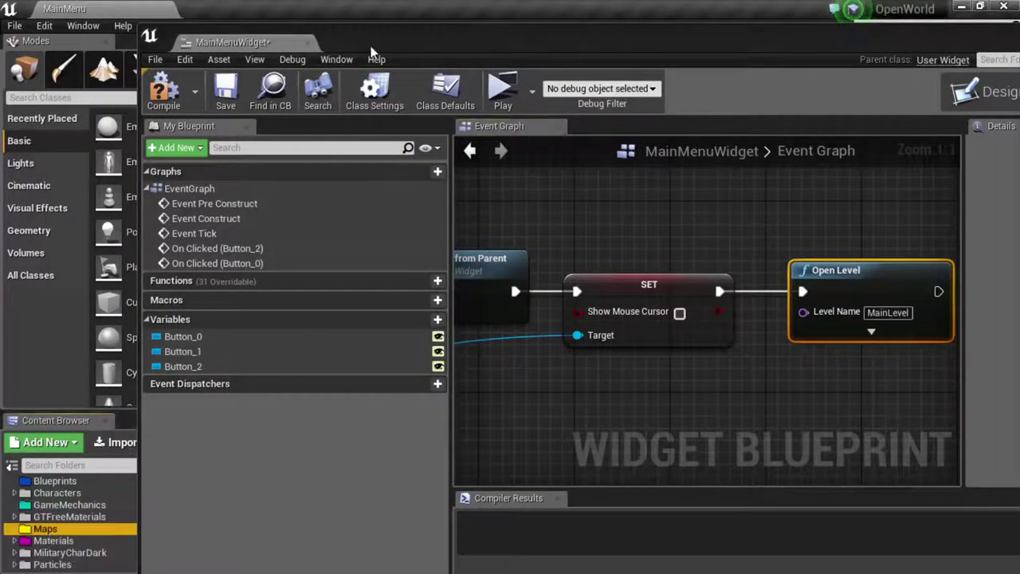
left_click_drag(376, 42, 299, 56)
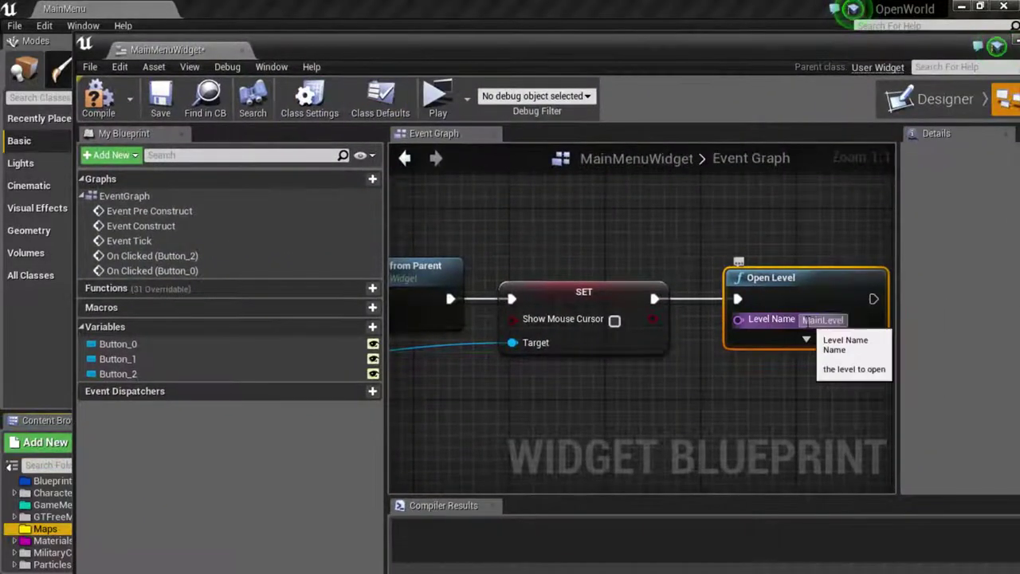
- Compile the MainMenuWidget blueprint and launch the game preview
right_click_drag(658, 393, 698, 401)
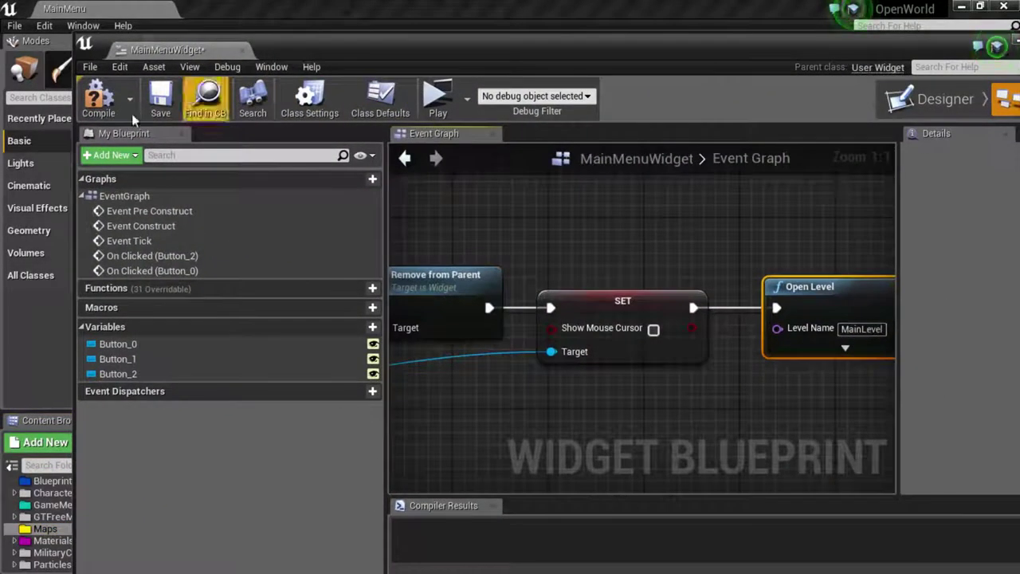
left_click(94, 100)
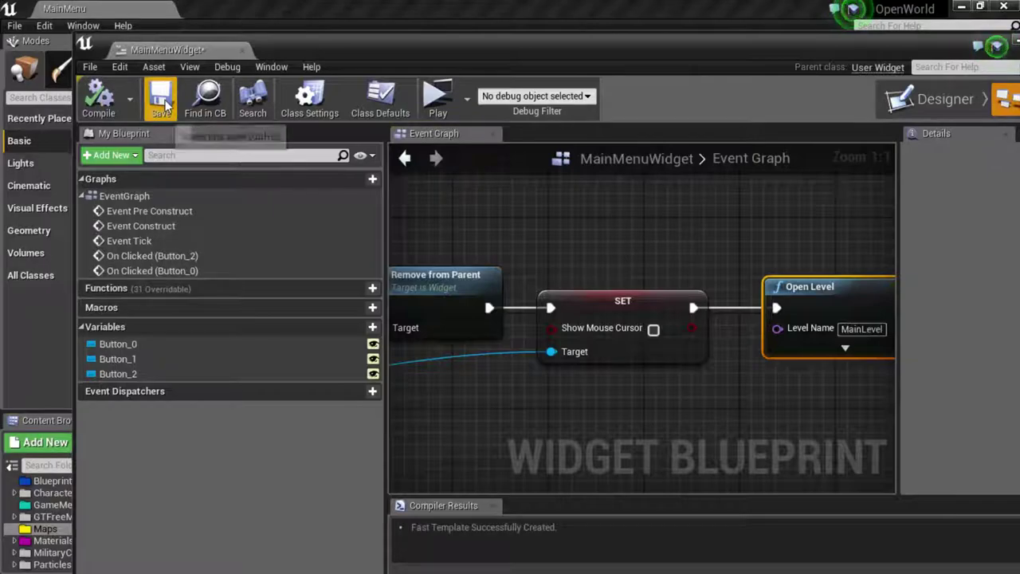
left_click(438, 95)
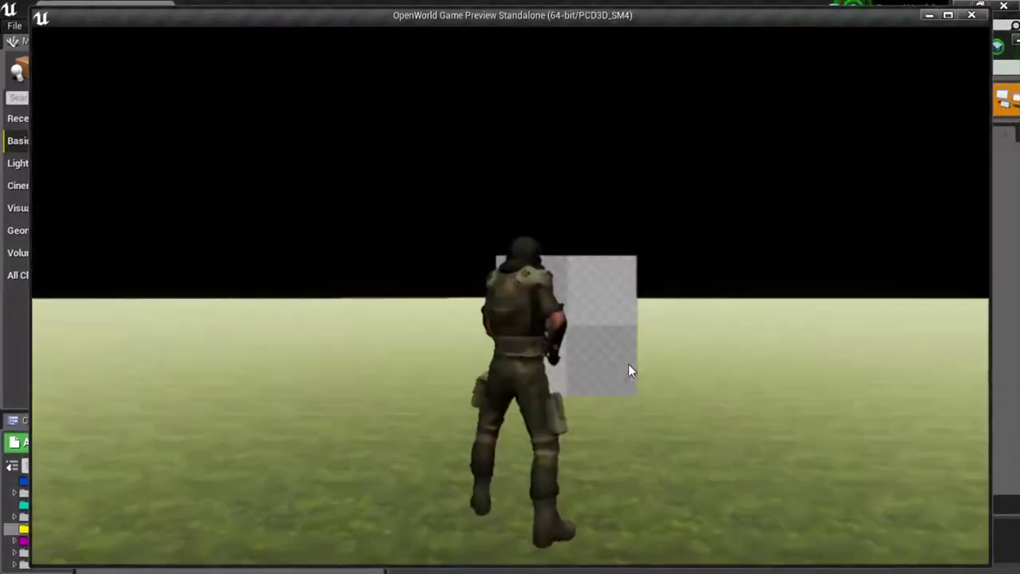
- Run the character around the cube in the game preview to test movement in the opened level
left_click(628, 364)
key("w")
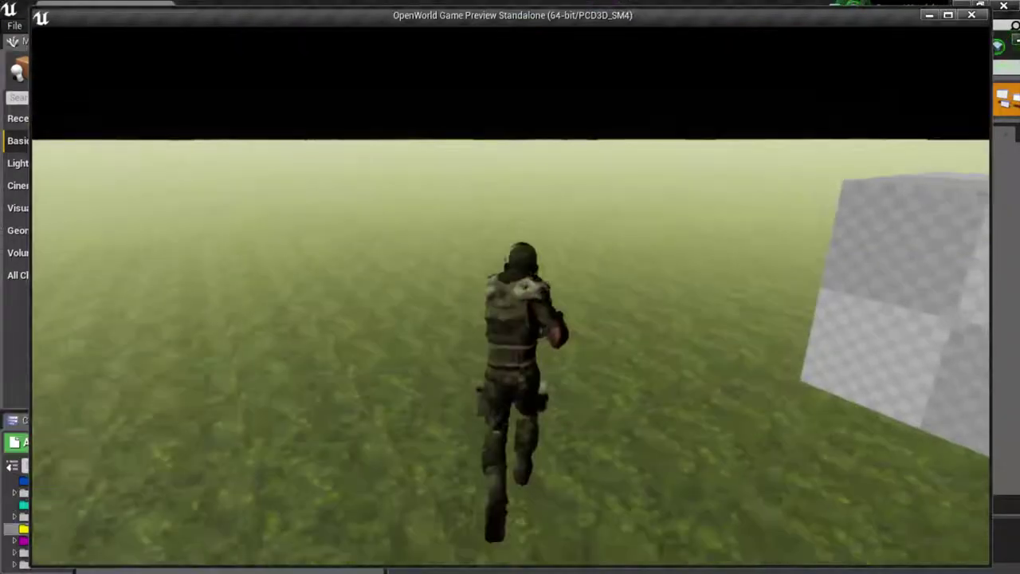
key("s")
key("d")
key("w")
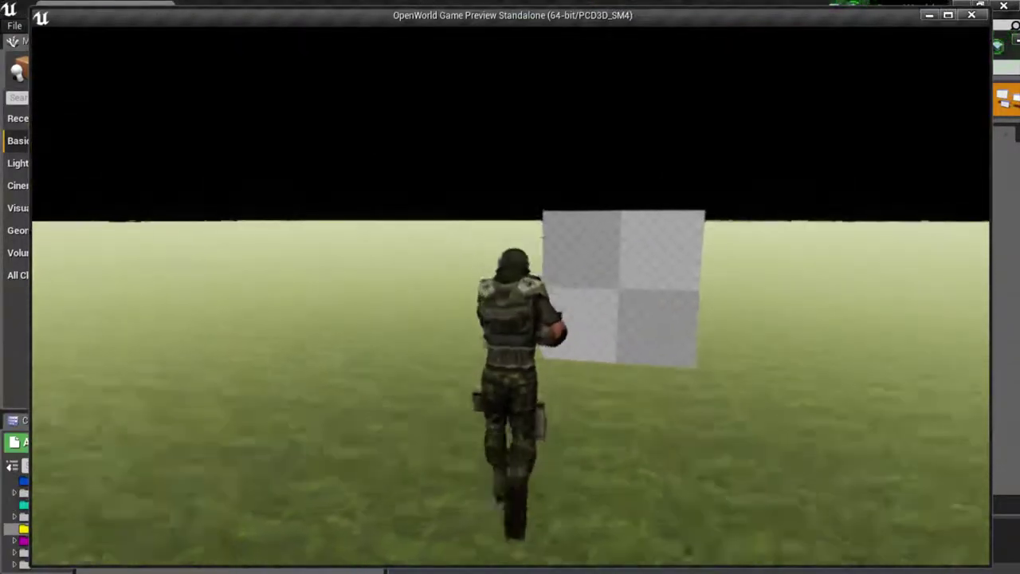
key("d")
key("s")
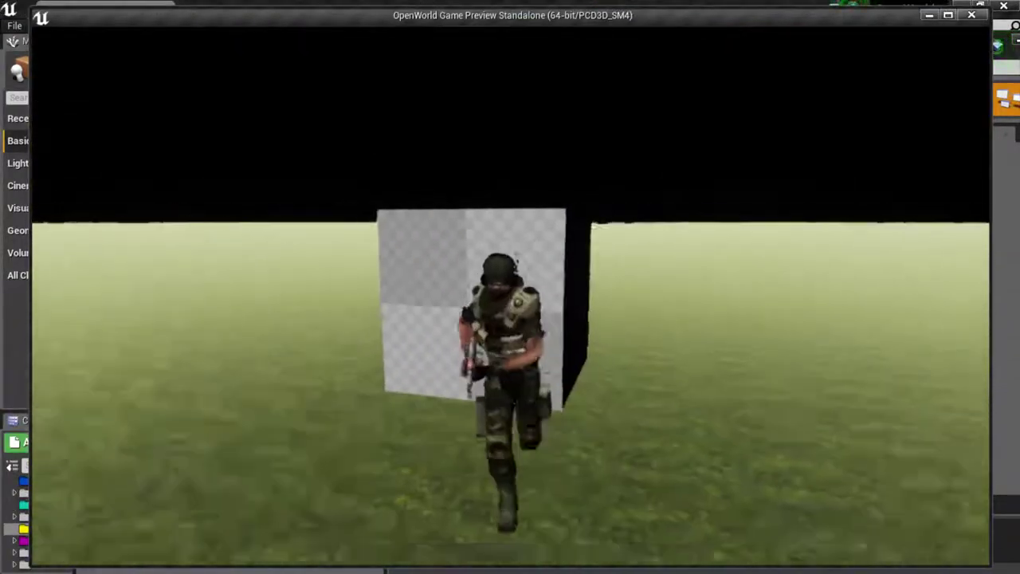
- Move the character sideways in front of the cube and end the game preview
key("a")
key("d")
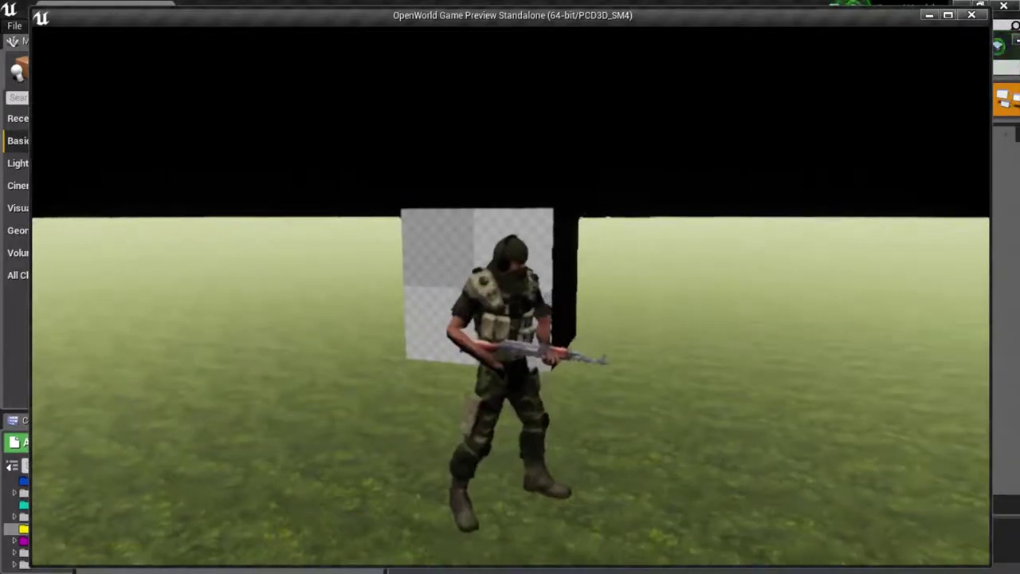
key("Escape")
- Delete the three disabled default event nodes, Event Pre Construct, Event Construct and Event Tick, from the MainMenuWidget event graph
right_click_drag(658, 420, 510, 357)
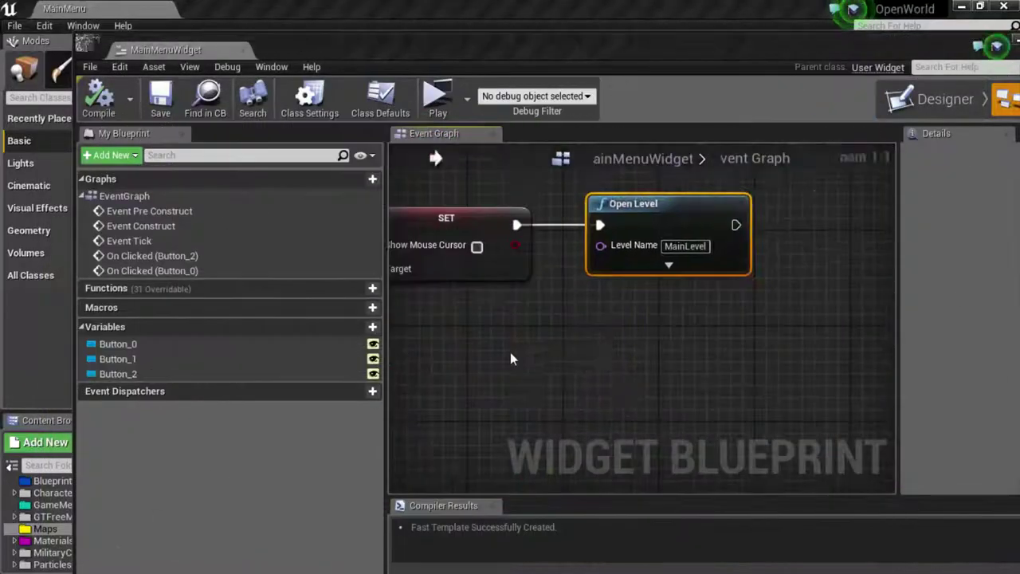
scroll(558, 339, "down", 5)
scroll(532, 304, "down", 5)
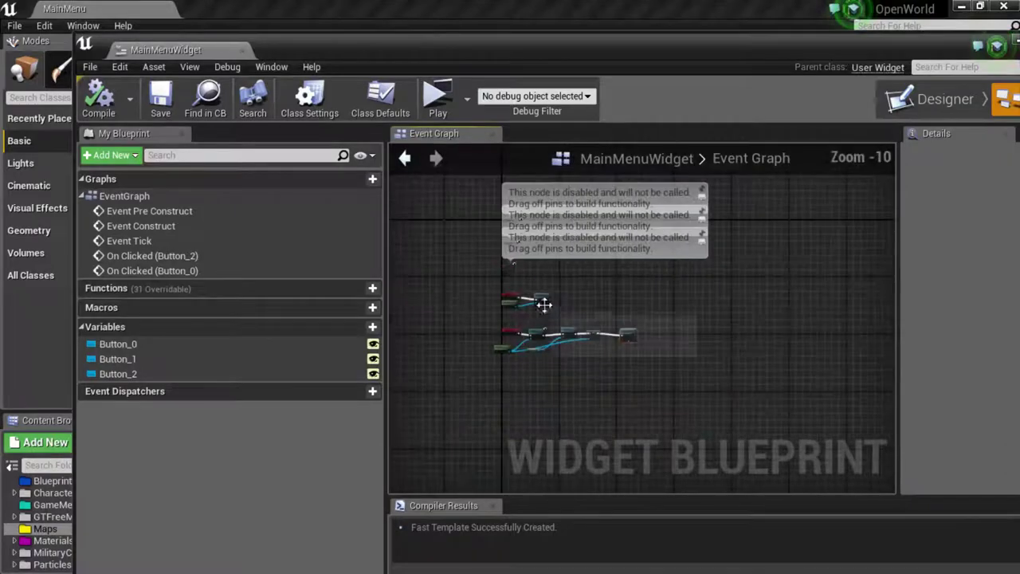
scroll(494, 231, "up", 5)
right_click_drag(444, 218, 472, 292)
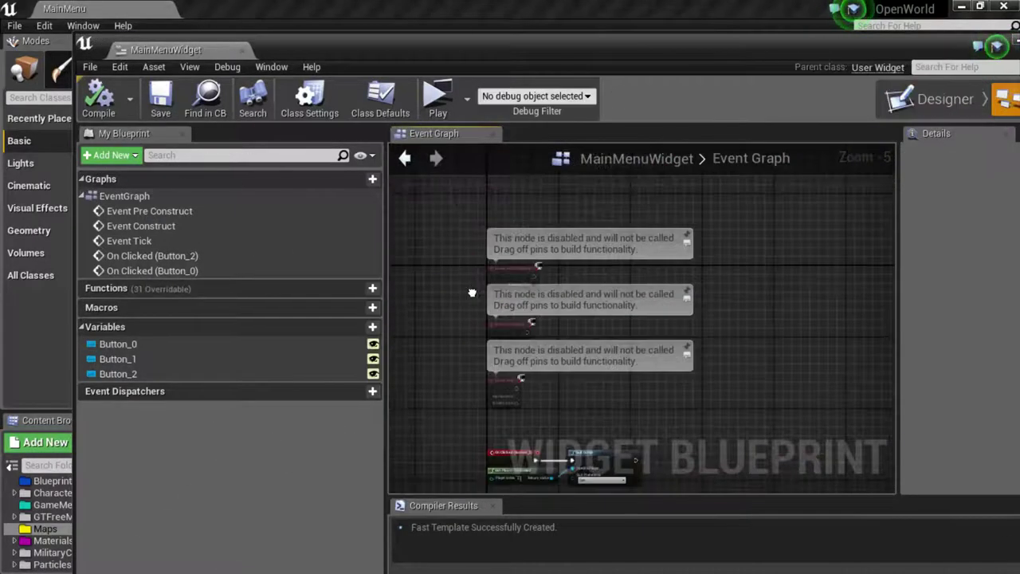
left_click_drag(519, 395, 543, 403)
key("Delete")
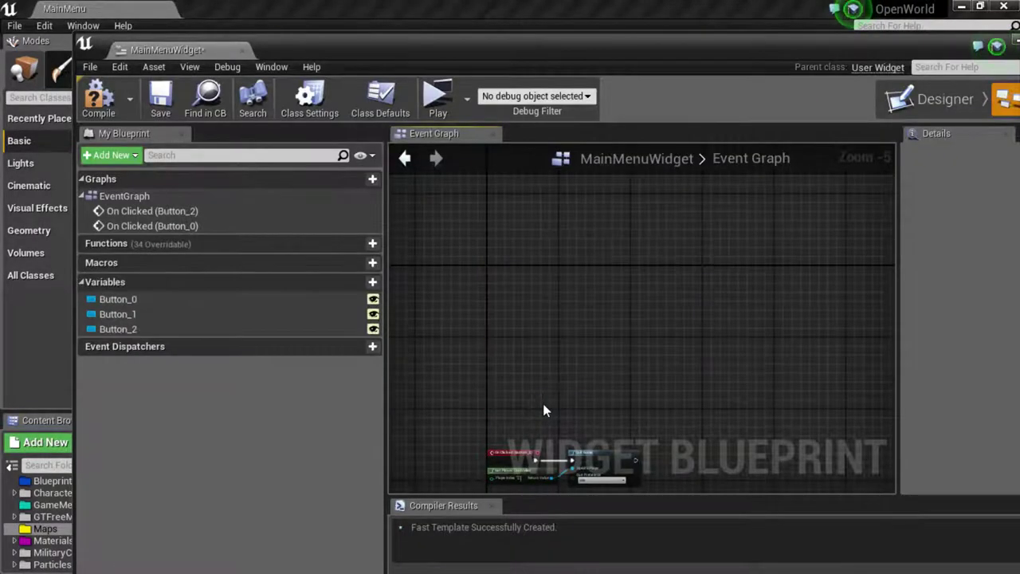
- Tidy the Play button's node chain by repositioning the Get Player Controller and Self reference nodes beneath it
key("Home")
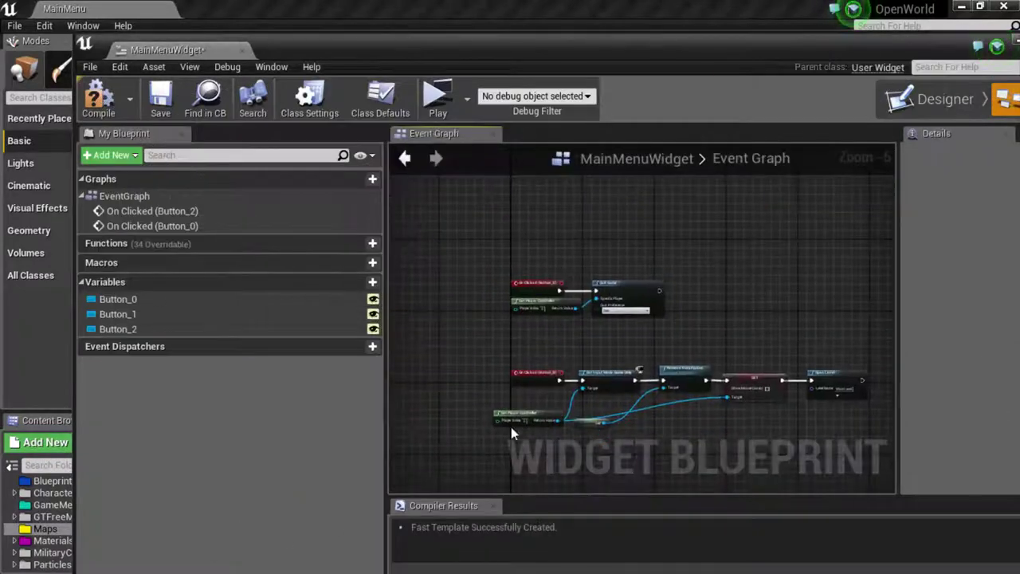
right_click_drag(597, 453, 546, 385)
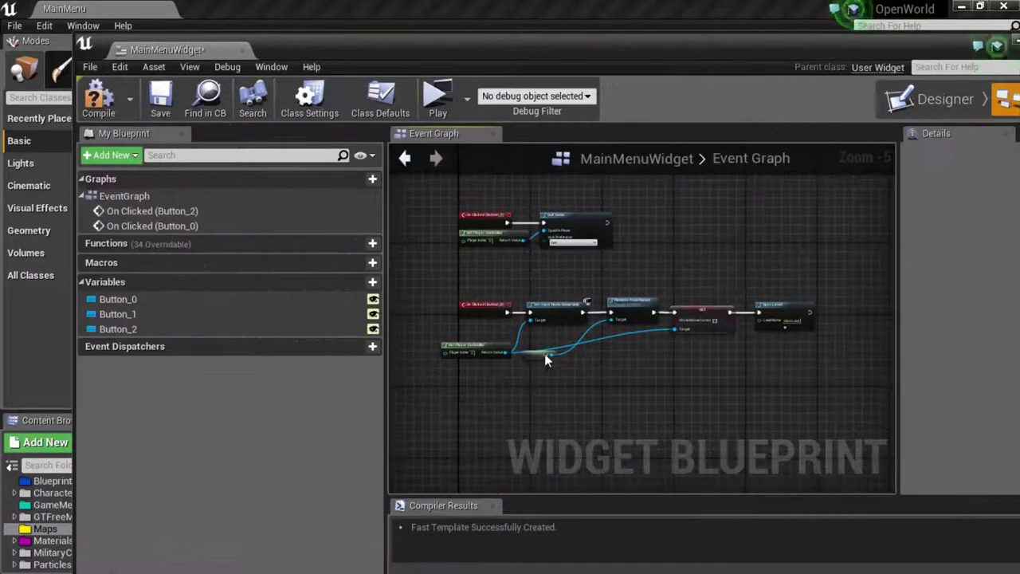
left_click_drag(531, 359, 551, 356)
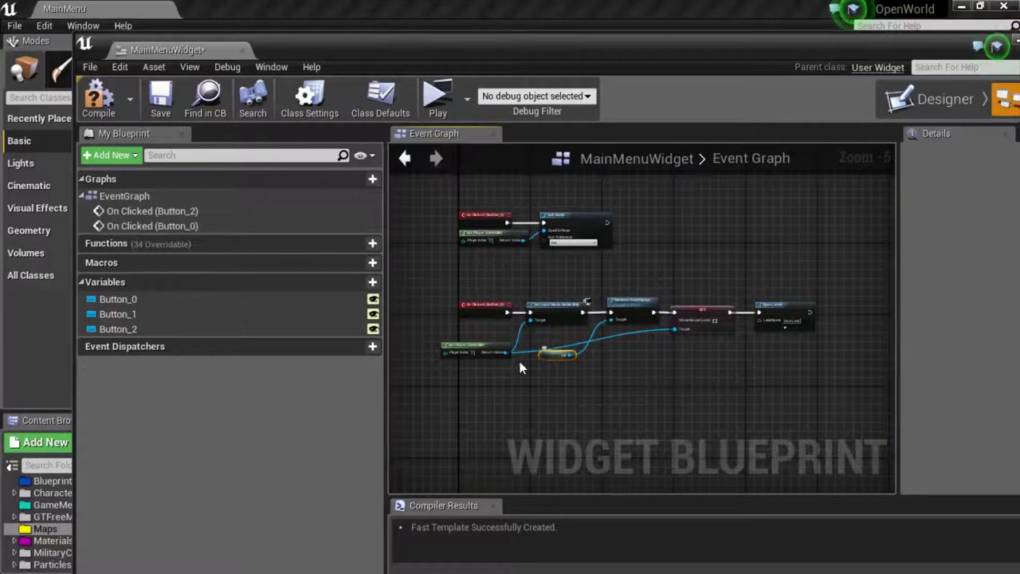
left_click_drag(458, 350, 478, 355)
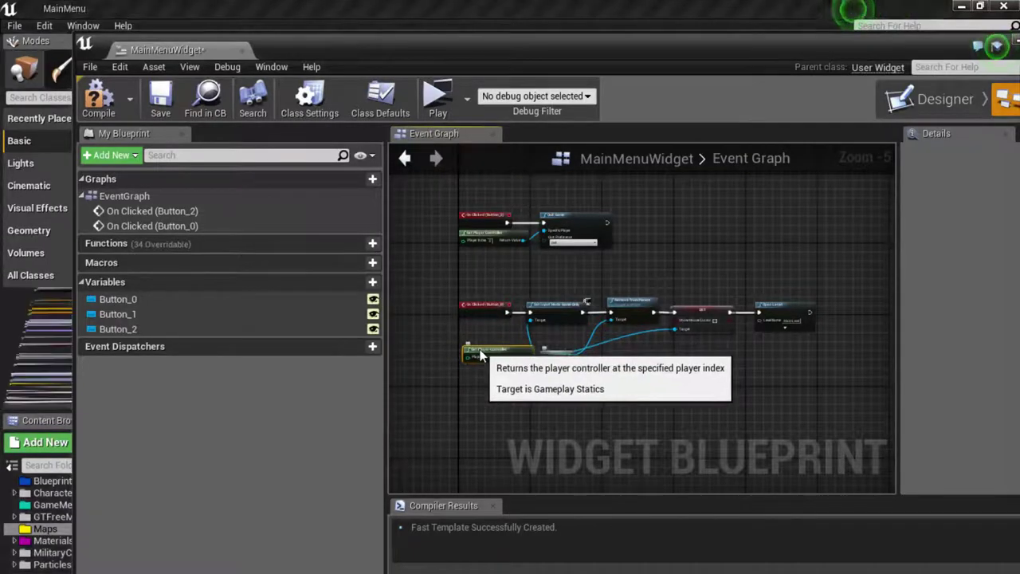
mouse_move(545, 355)
left_mouse_down()
mouse_move(569, 352)
mouse_move(560, 343)
left_mouse_up()
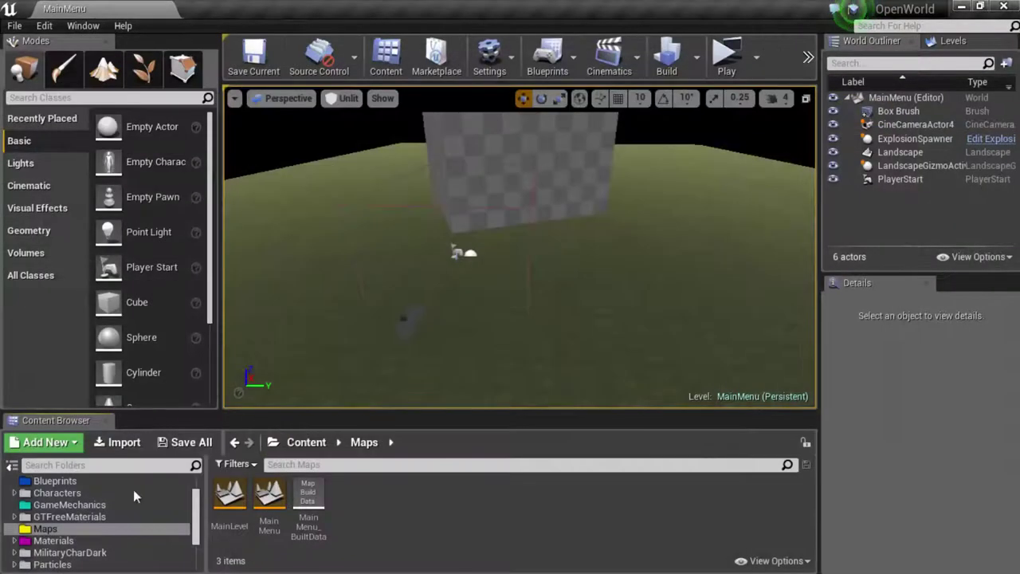
- In the GameMechanics folder, look up the parent class for a new Blueprint Class by searching for "save", and cancel the creation
left_click(70, 528)
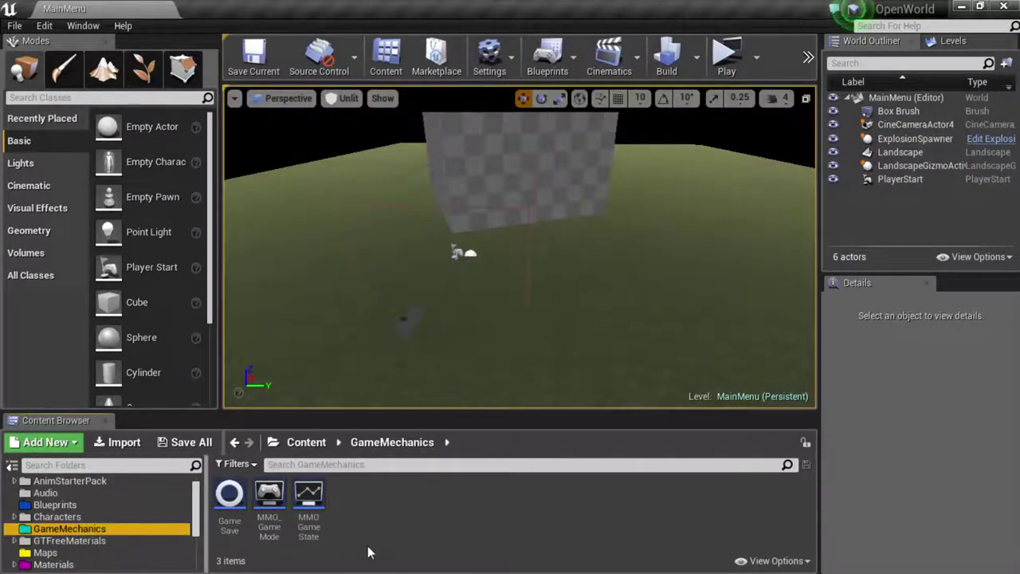
left_click(230, 498)
right_click(357, 503)
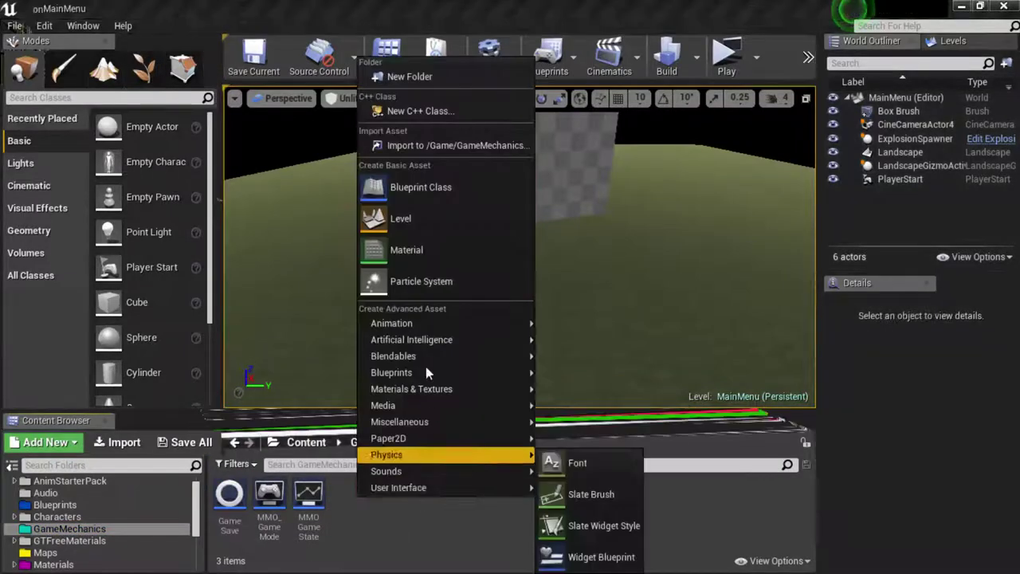
left_click(414, 194)
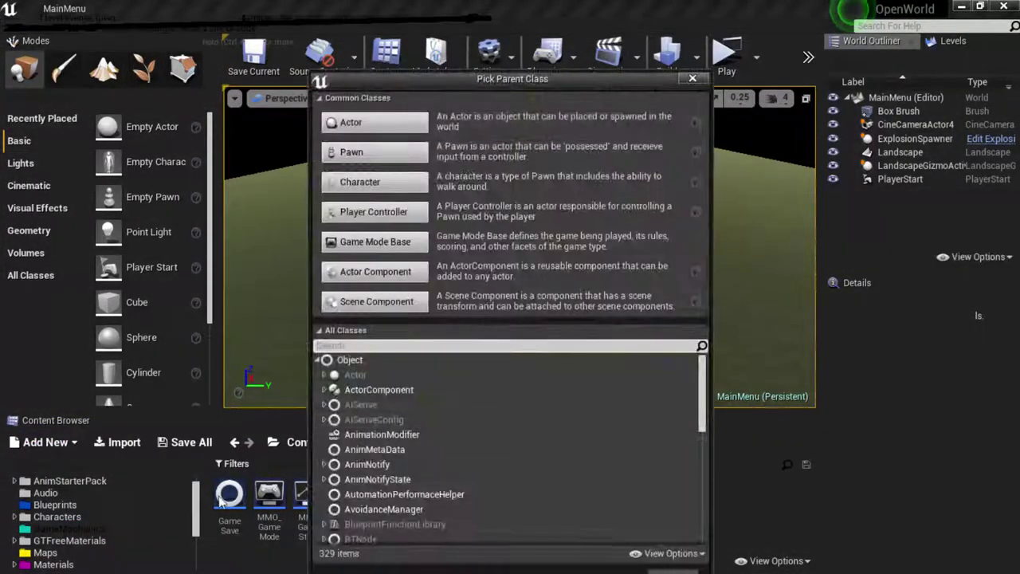
left_click(401, 337)
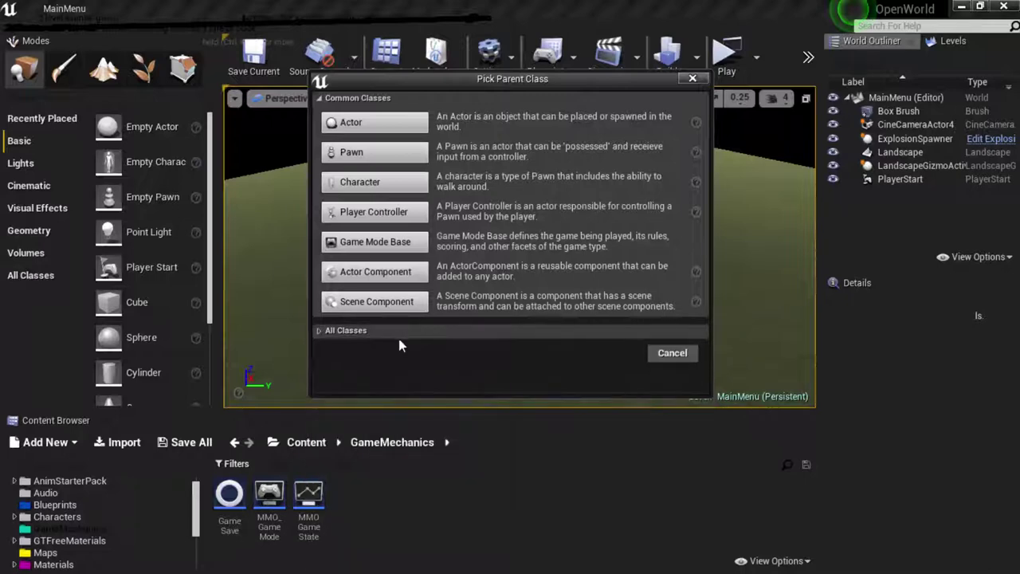
left_click(399, 336)
type("save")
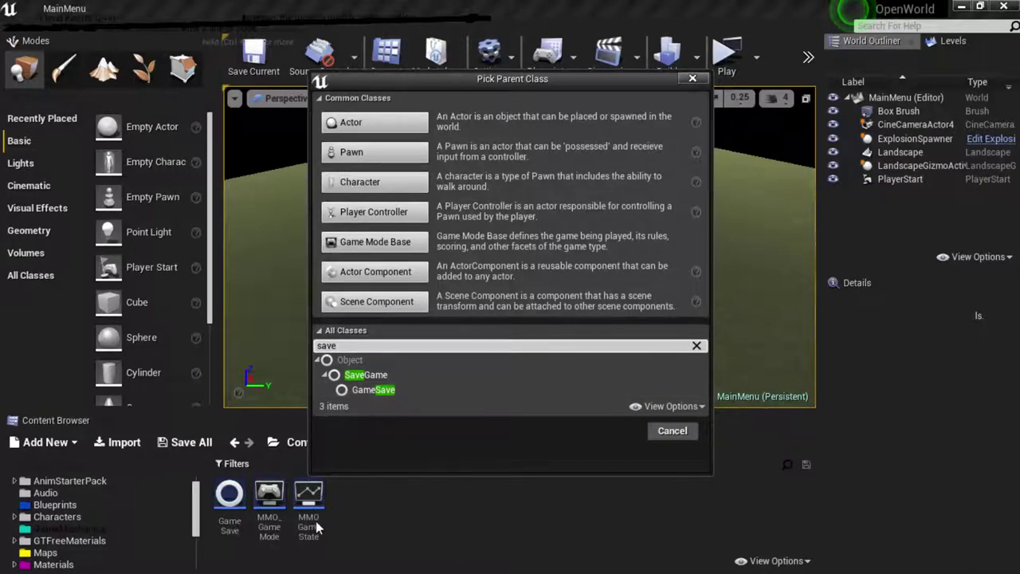
left_click(269, 499)
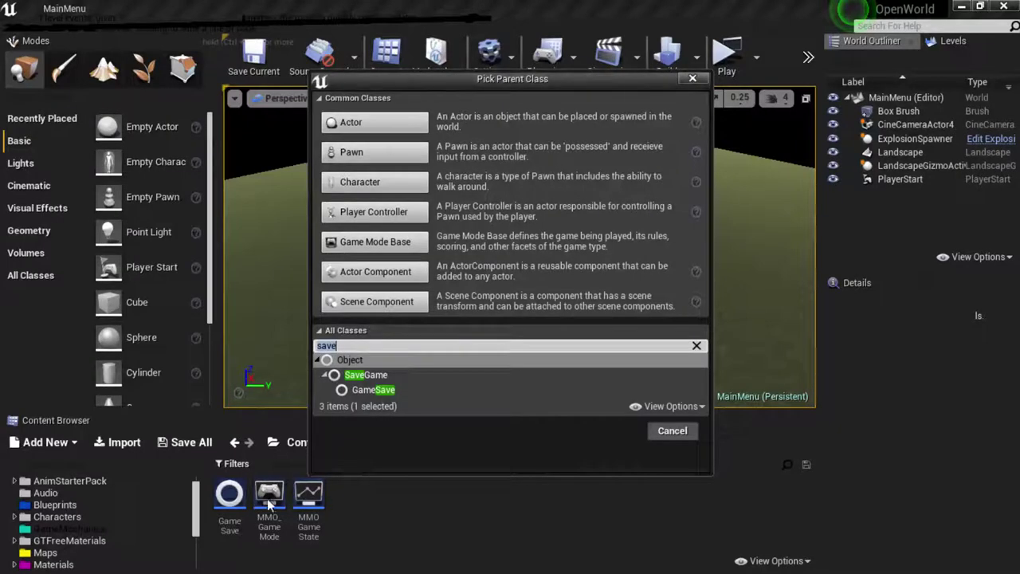
left_click(672, 431)
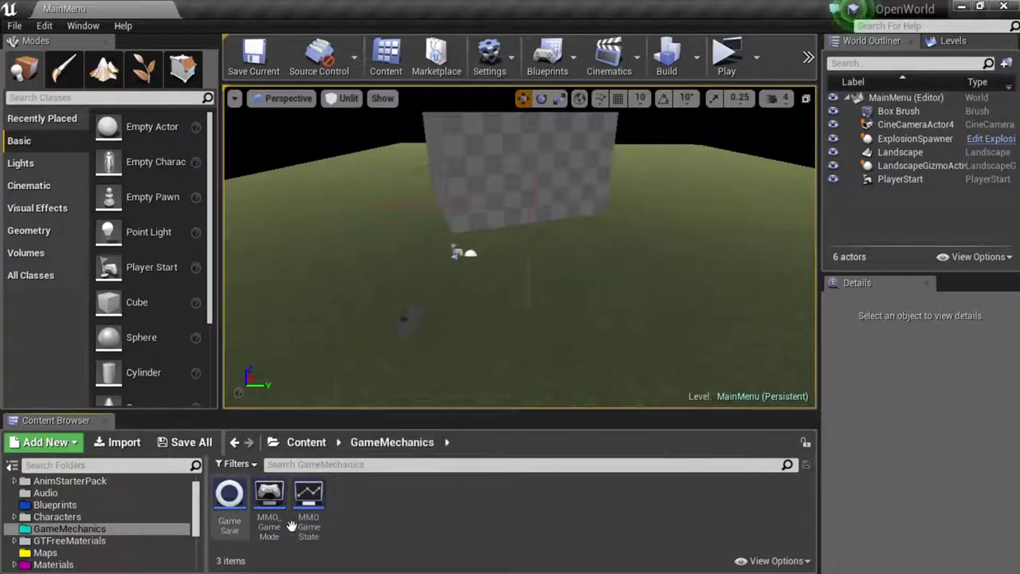
- Open the GameSave blueprint, examine its Character Attributes variables and the Character Name variable's settings, and close it
mouse_move(282, 519)
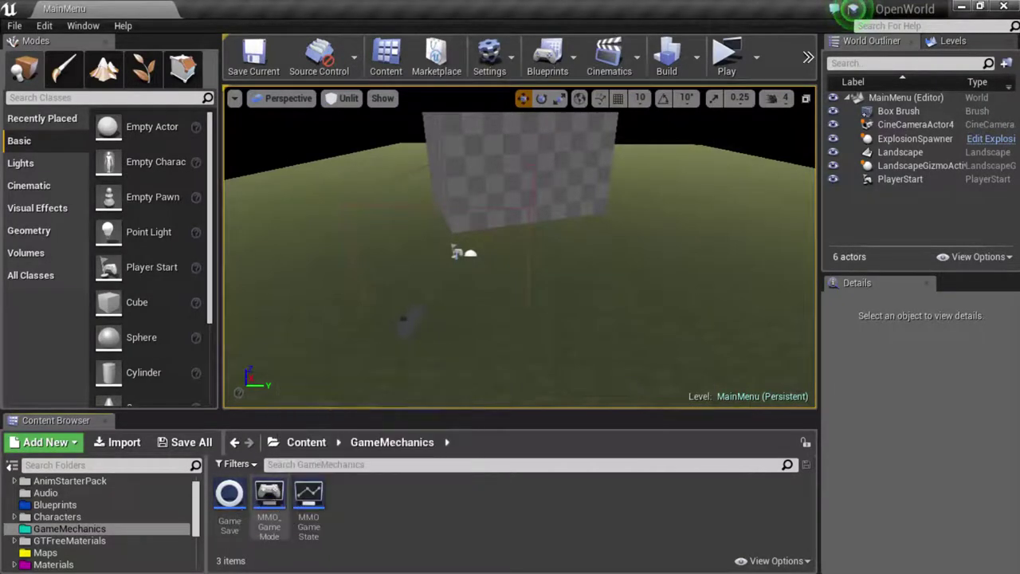
double_click(230, 500)
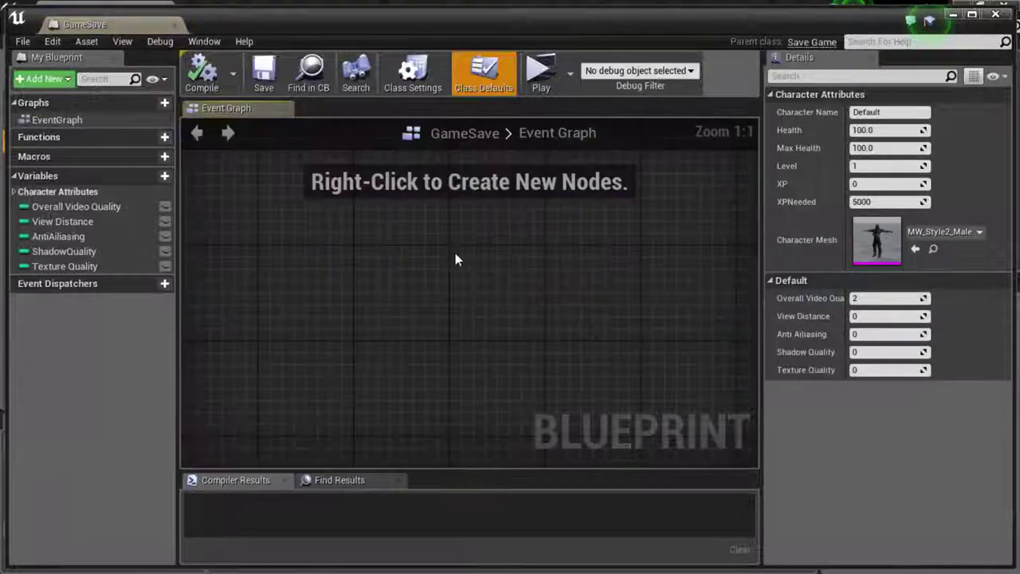
left_click(13, 192)
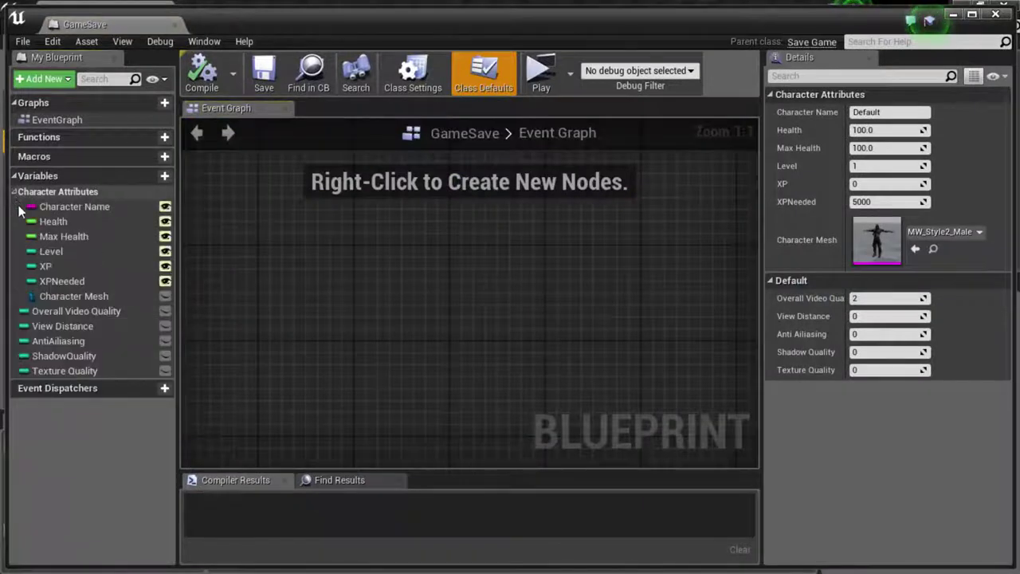
left_click(67, 208)
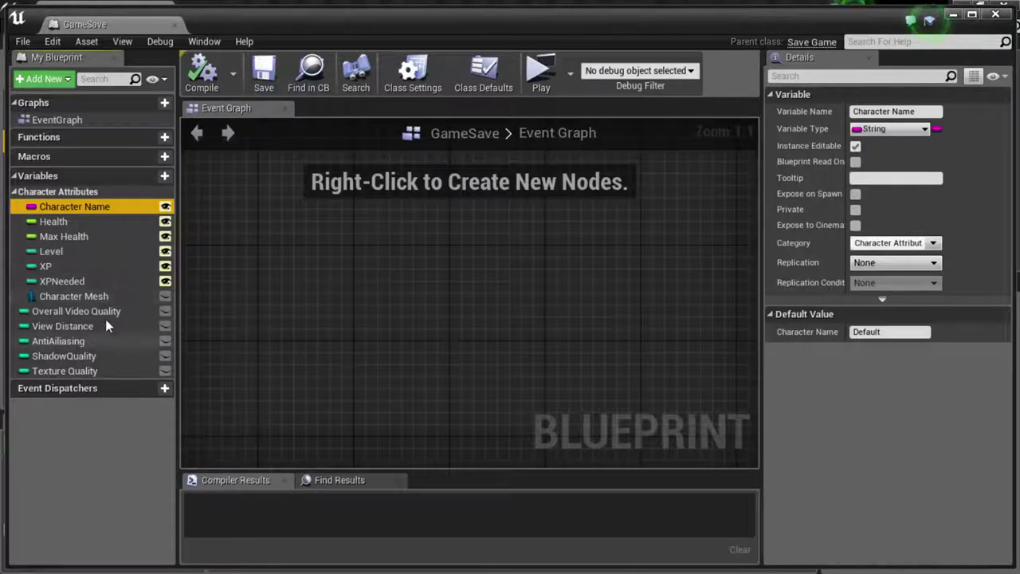
left_click(994, 15)
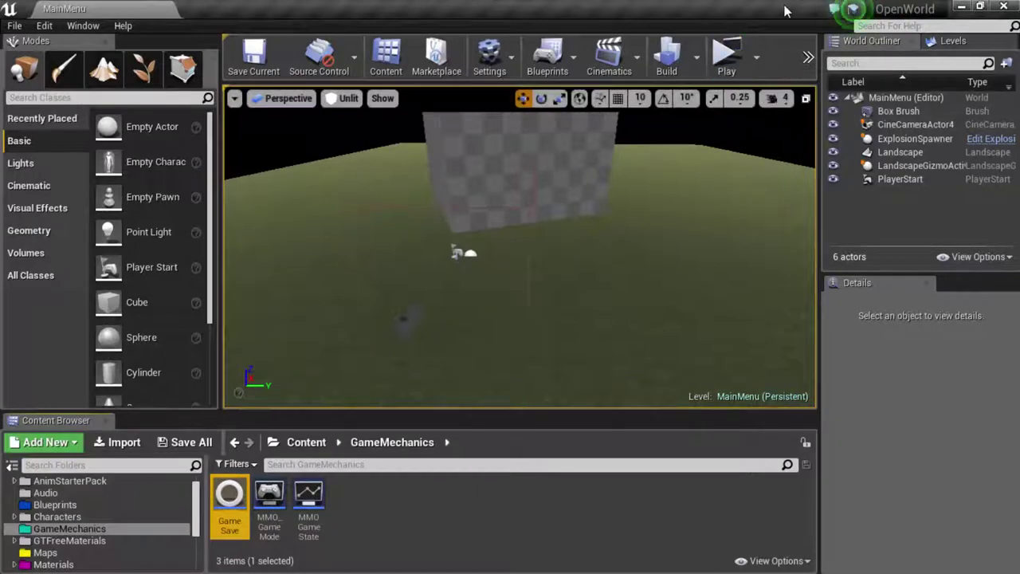
mouse_move(785, 8)
left_mouse_down()
mouse_move(796, 27)
mouse_move(789, 4)
left_mouse_up()
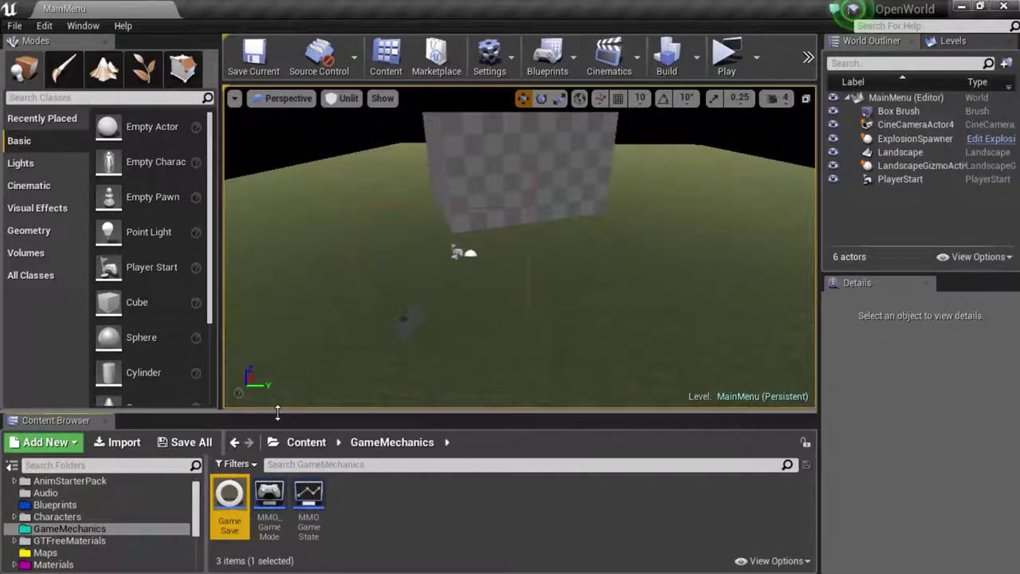
left_click_drag(277, 412, 288, 389)
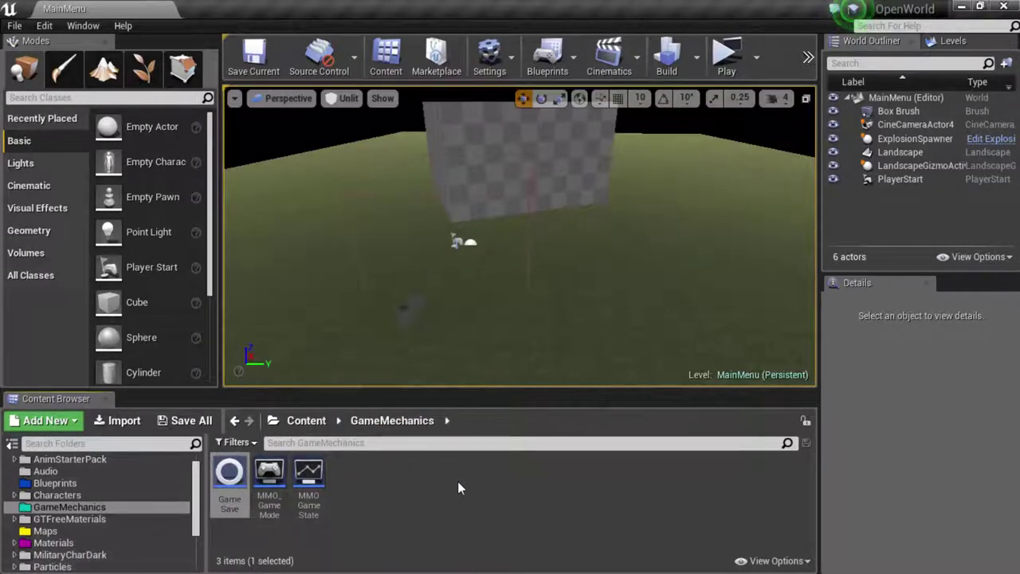
right_click_drag(596, 267, 545, 238)
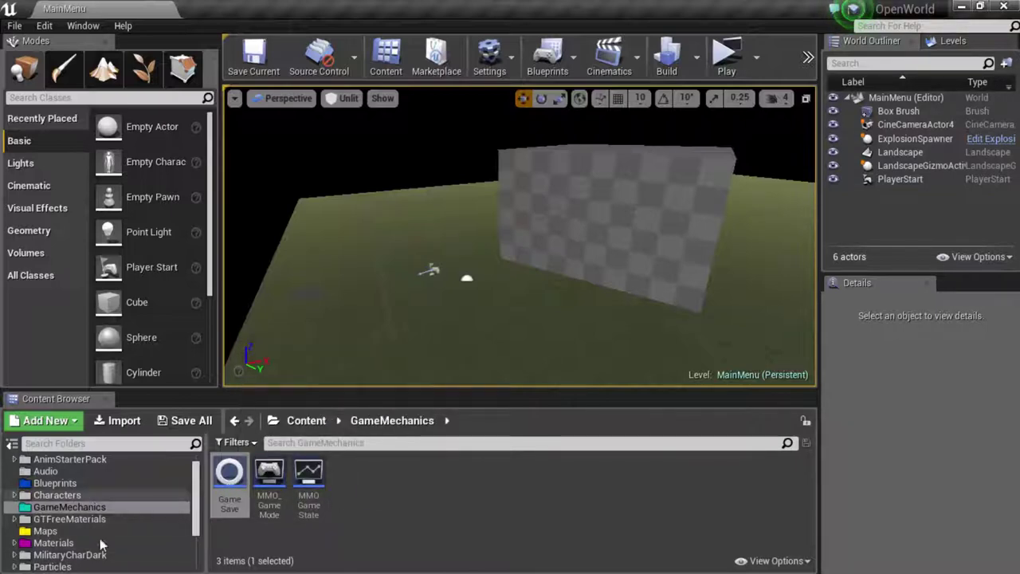
- Open MainMenuWidget from the T_UI folder and compile it
scroll(86, 520, "down", 2)
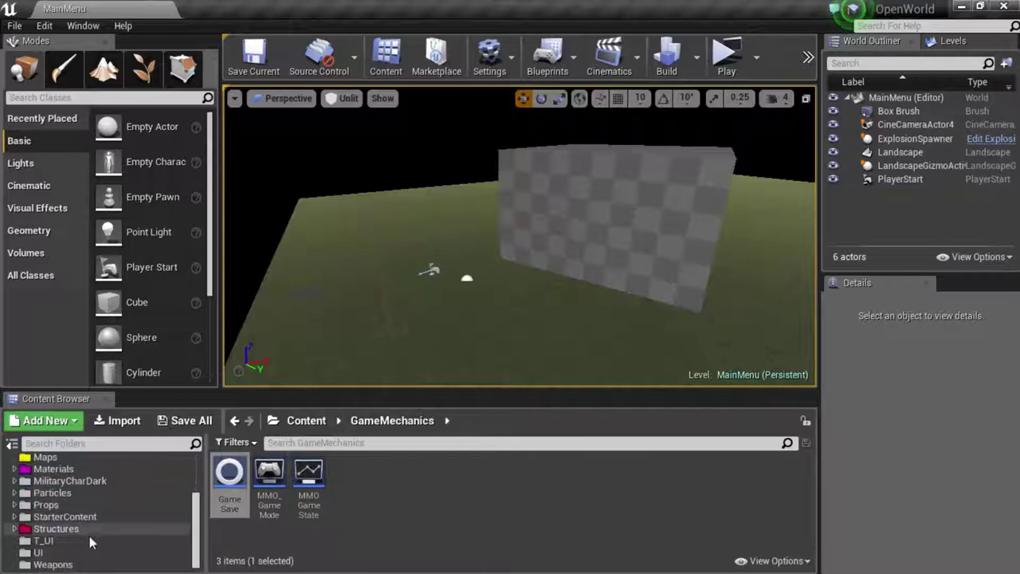
left_click(44, 541)
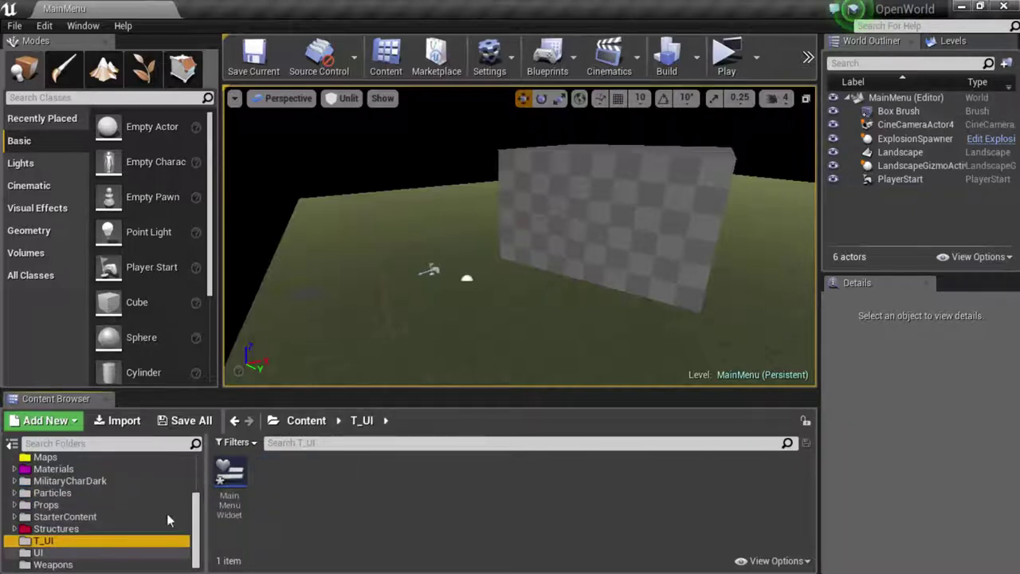
double_click(229, 476)
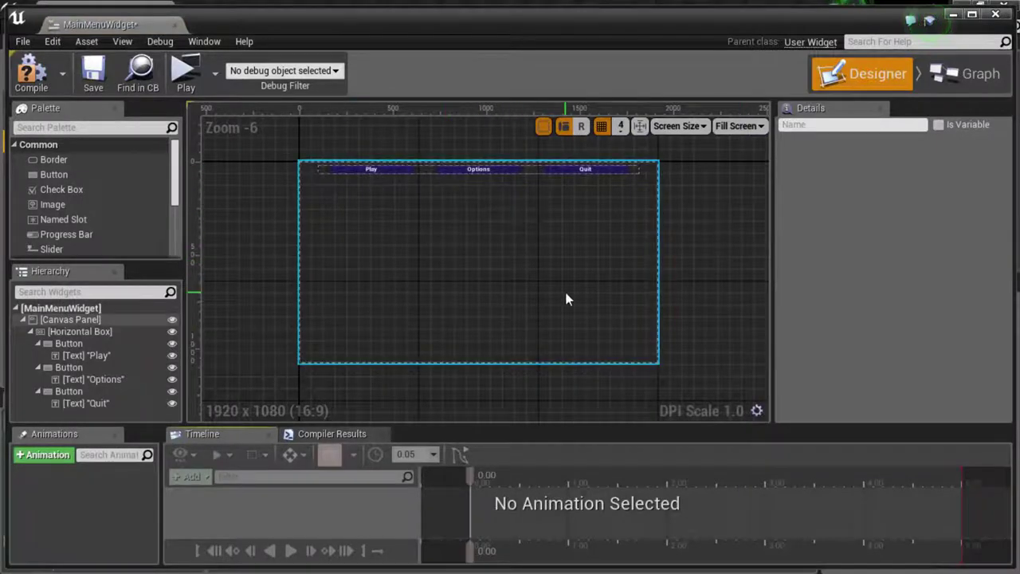
left_click(32, 72)
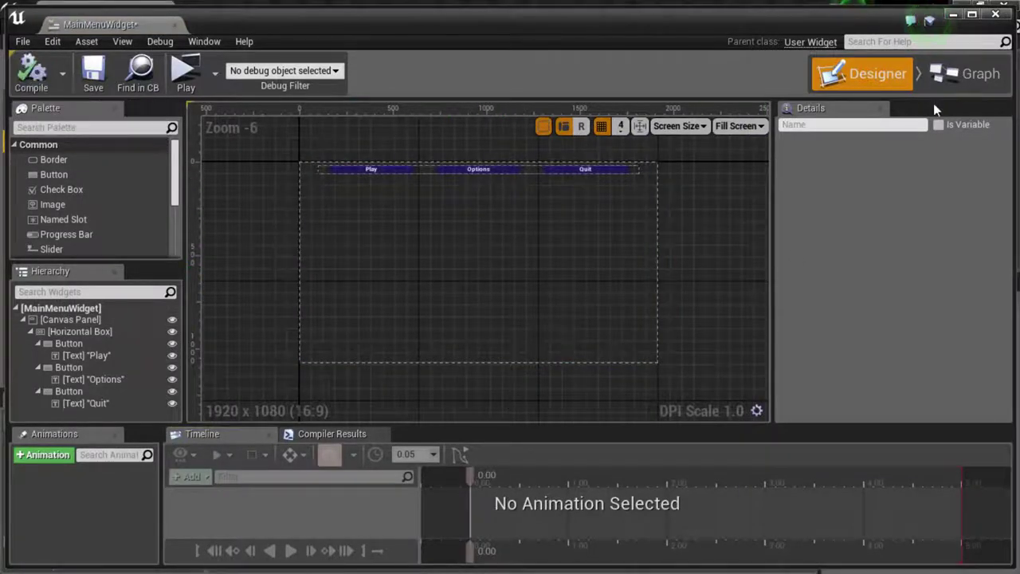
- Close the widget blueprint and exit the editor, saving MainMenuWidget
left_click(995, 14)
left_click(1005, 7)
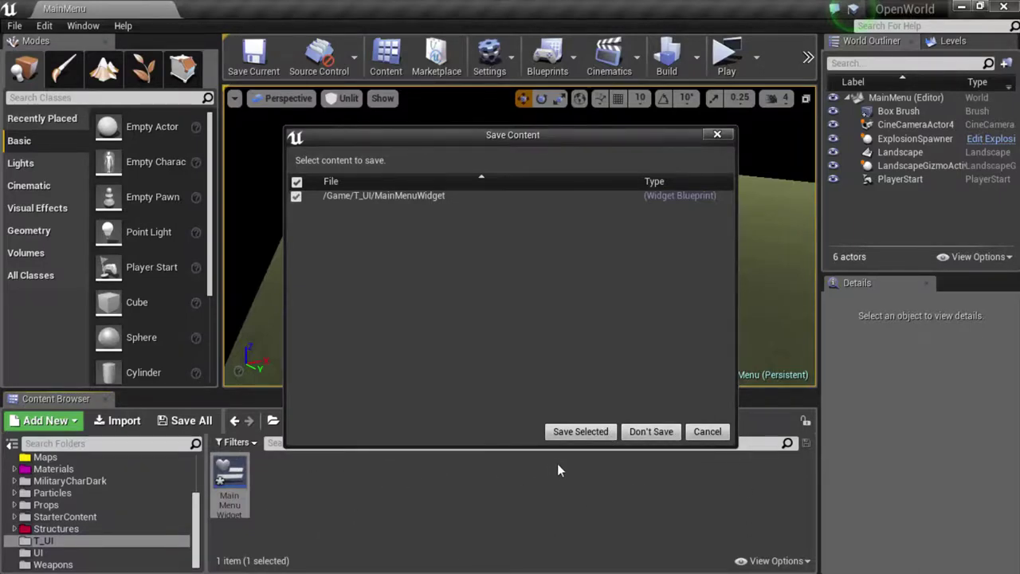
left_click(602, 434)
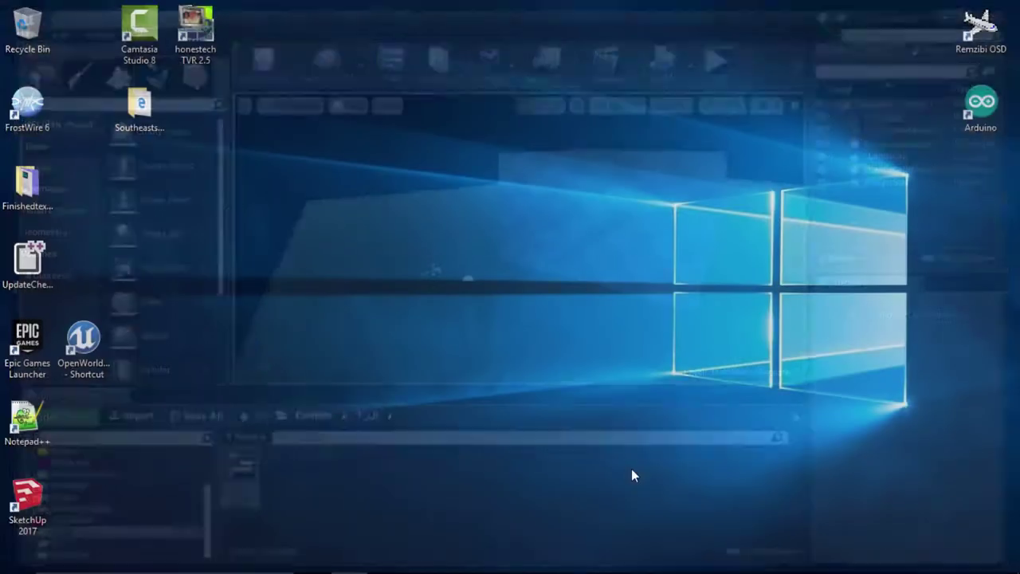